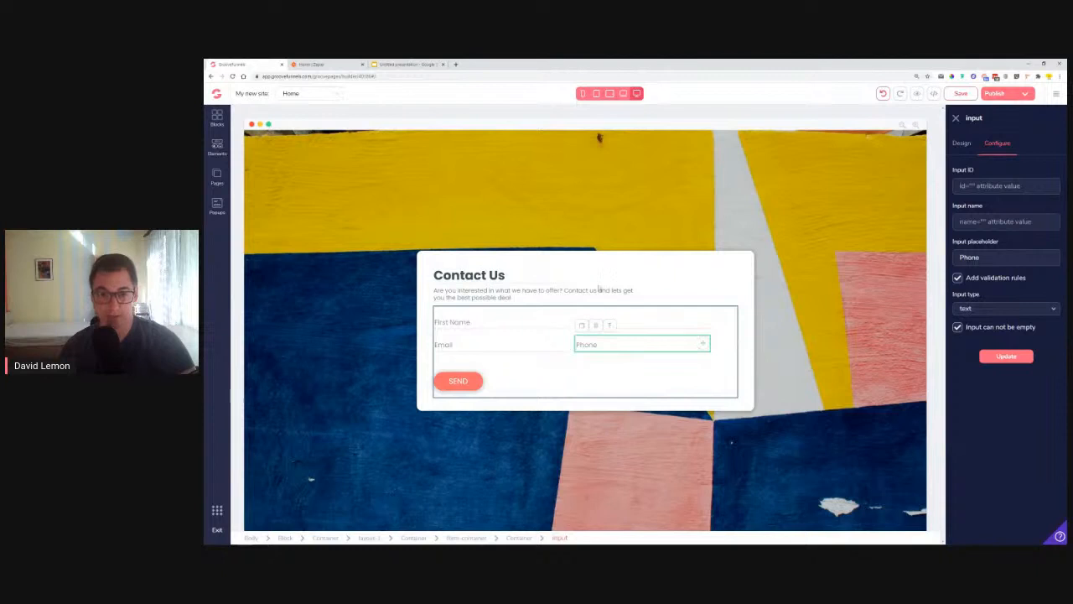
Step: Close the Phone input panel and show the First Name input's Configure settings
{"action": "left_click", "coordinate": [956, 120]}
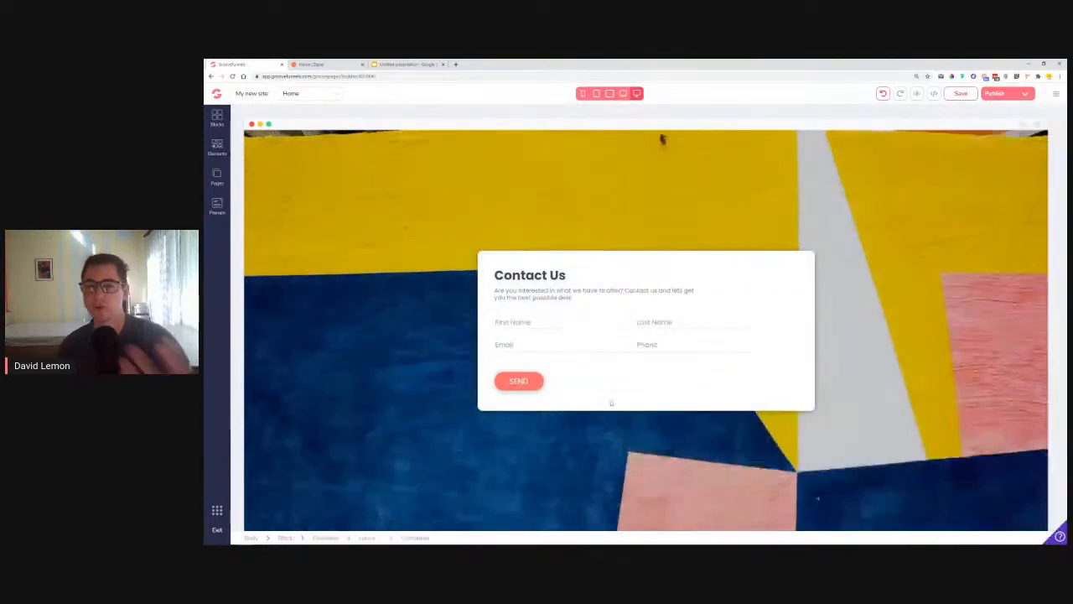
{"action": "left_click", "coordinate": [558, 323]}
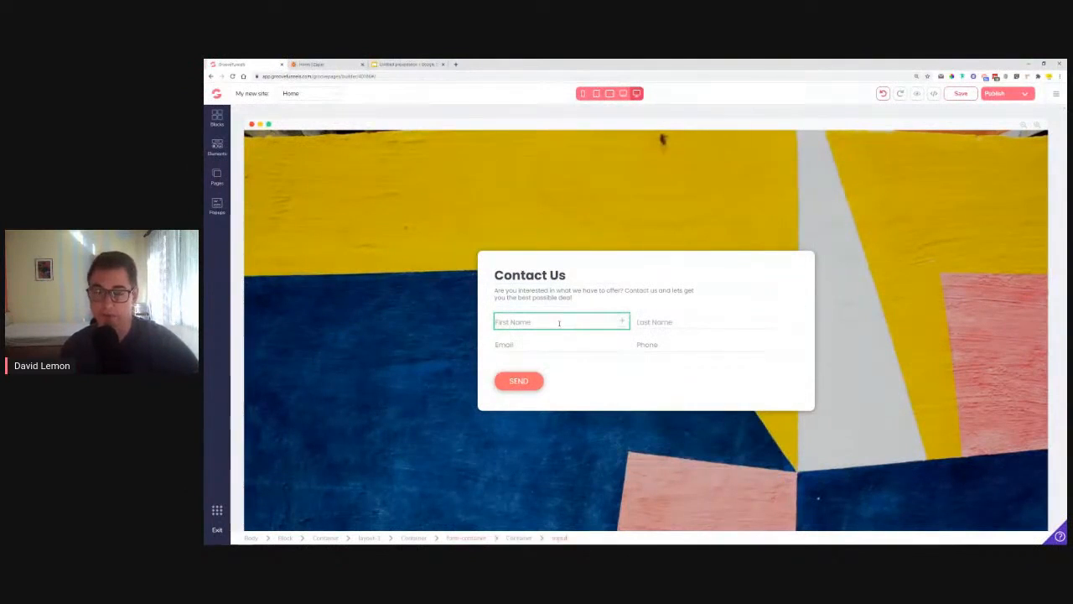
{"action": "left_click", "coordinate": [559, 325]}
{"action": "left_click", "coordinate": [997, 152]}
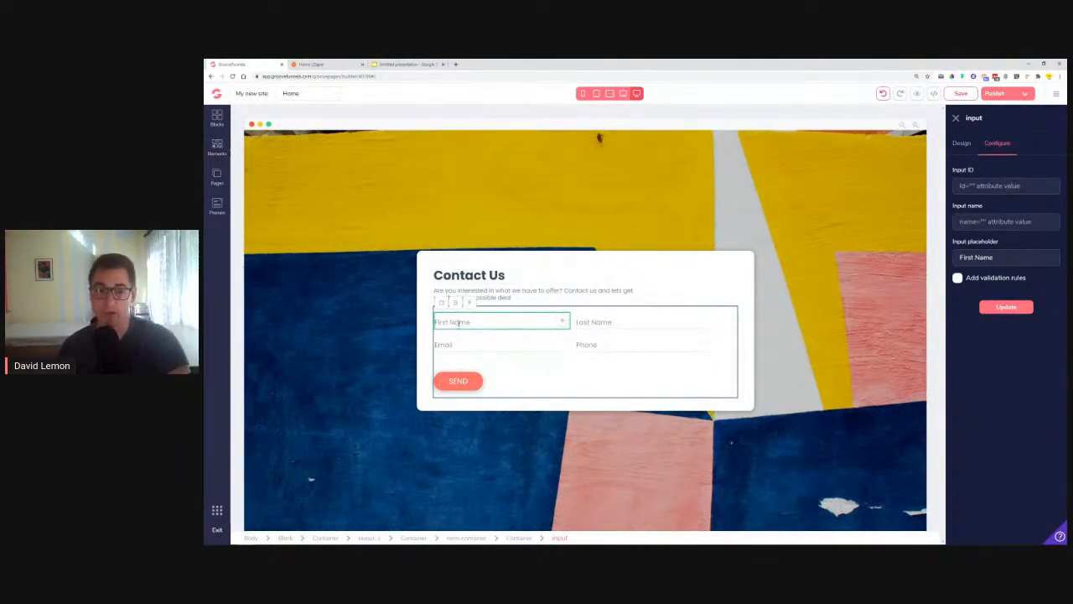
Step: Give the First Name input ID fname and name fnaem, and apply them
{"action": "left_click", "coordinate": [990, 186]}
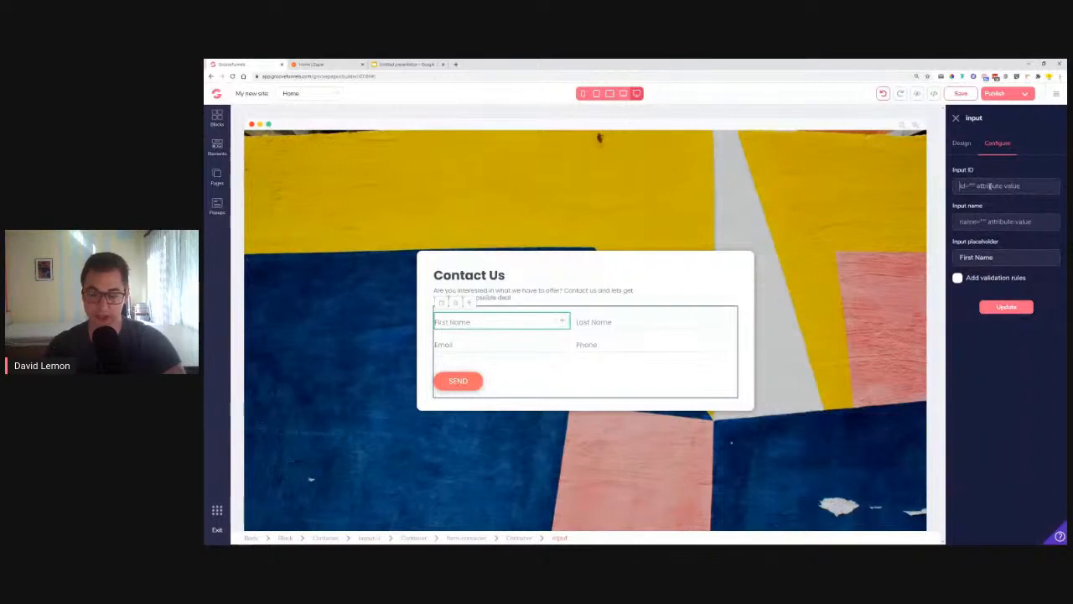
{"action": "type", "text": "fname"}
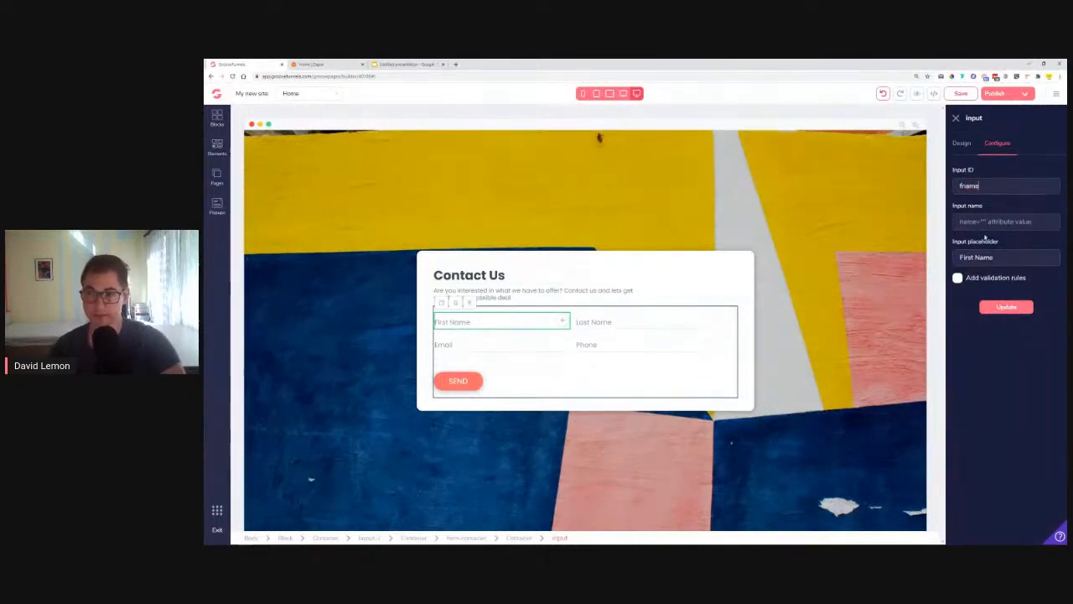
{"action": "left_click", "coordinate": [990, 222]}
{"action": "type", "text": "fn"}
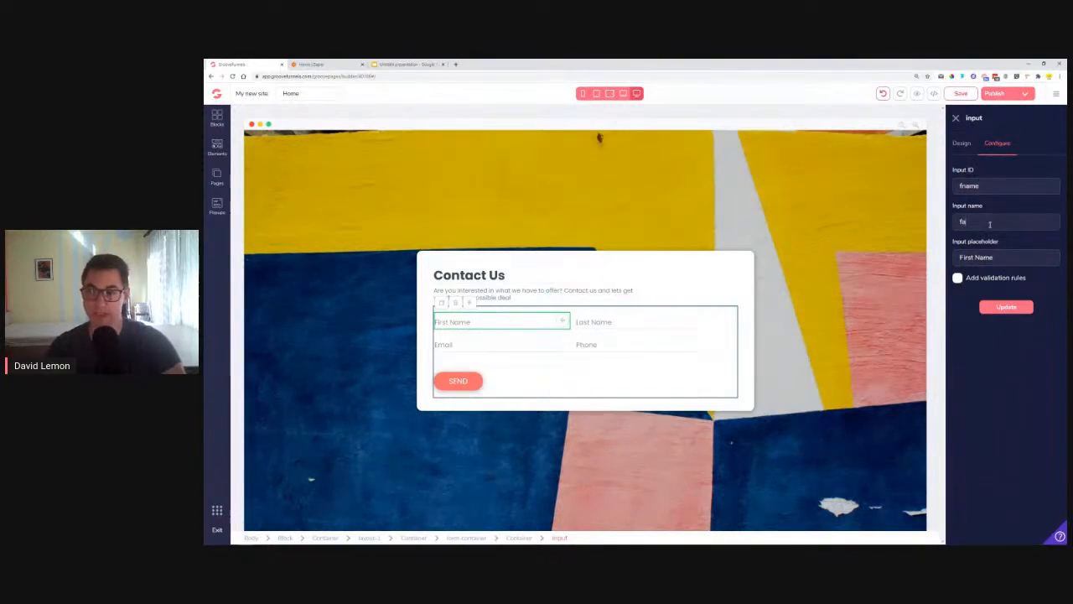
{"action": "type", "text": "aem"}
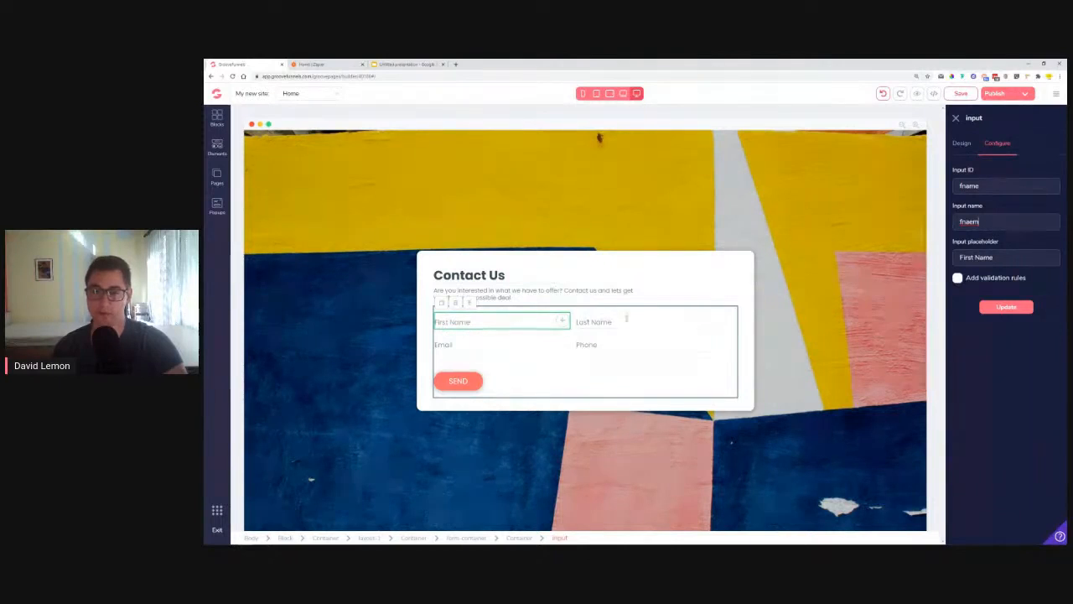
{"action": "left_click", "coordinate": [1007, 308]}
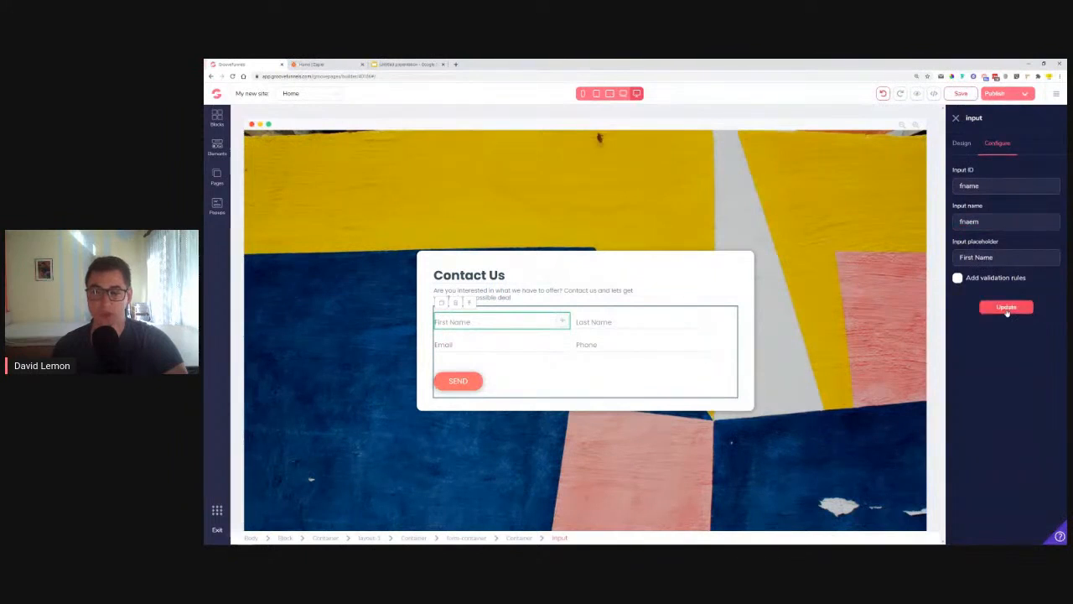
Step: Enable validation rules so First Name is required, and apply the change
{"action": "left_click", "coordinate": [958, 277]}
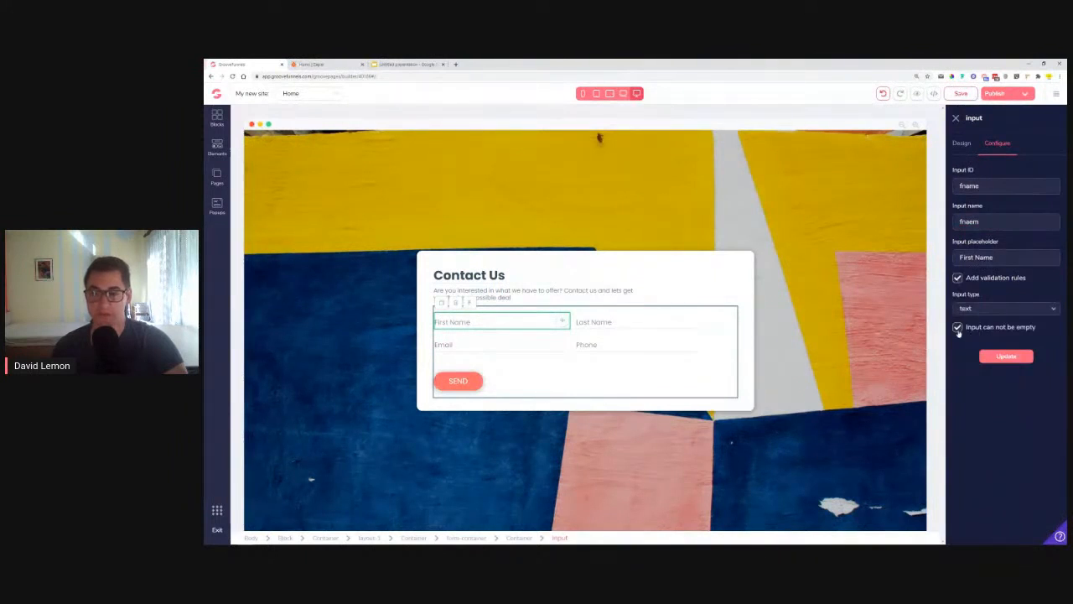
{"action": "left_click", "coordinate": [1000, 357]}
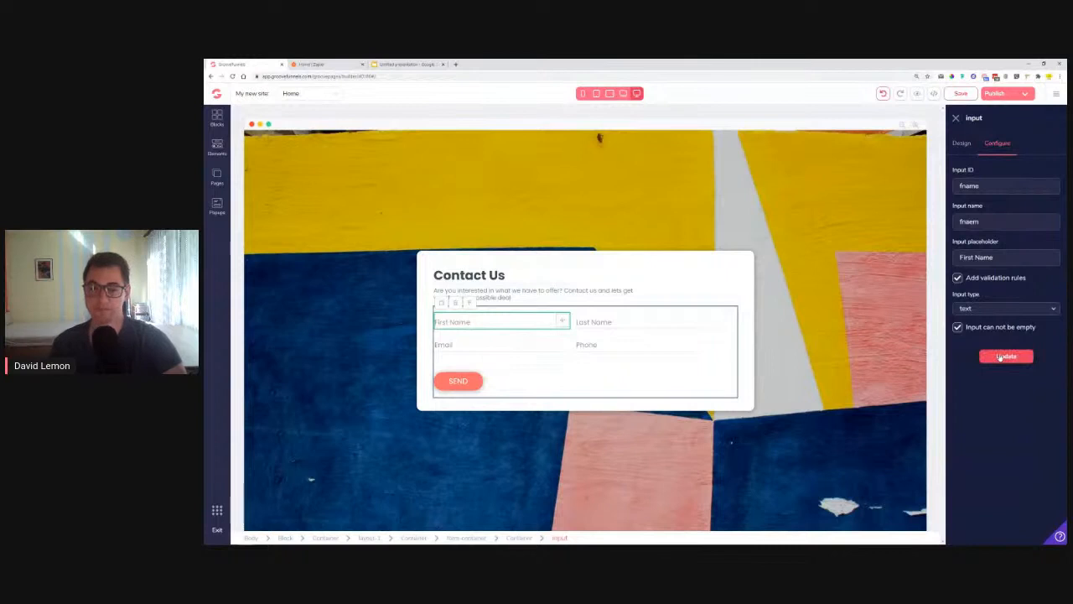
{"action": "left_click", "coordinate": [1000, 357]}
Step: Set the Last Name input's ID and name to lname and apply them
{"action": "left_click", "coordinate": [643, 325]}
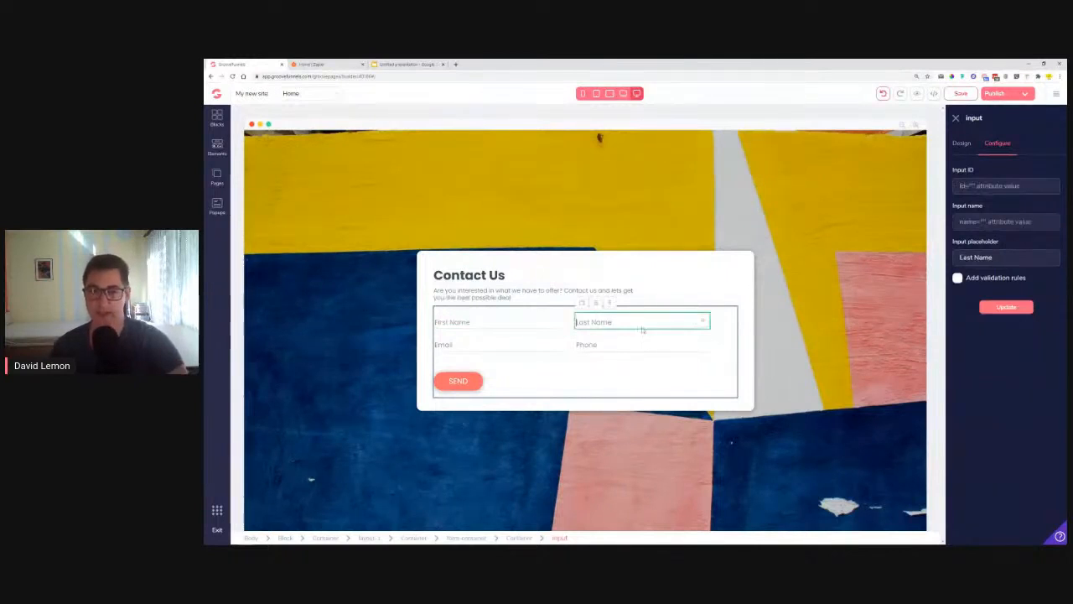
{"action": "left_click", "coordinate": [990, 183]}
{"action": "type", "text": "In"}
{"action": "type", "text": "ame"}
{"action": "key", "text": "Tab"}
{"action": "type", "text": "lname"}
{"action": "key", "text": "Tab"}
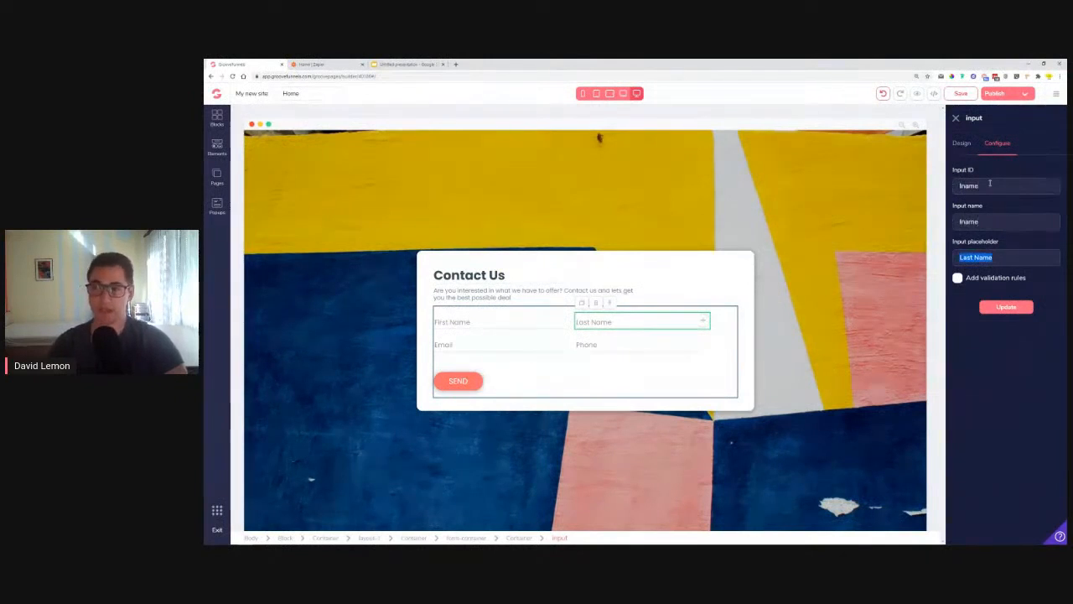
{"action": "left_click", "coordinate": [1006, 307]}
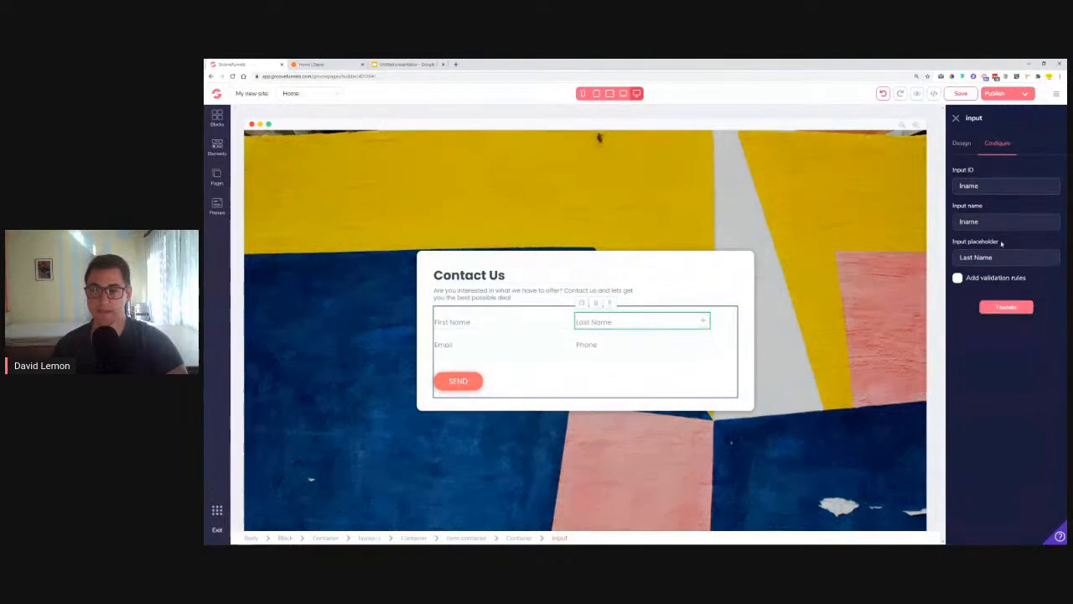
Step: Set the Email input's ID and name to email, apply them, and select Phone
{"action": "left_click", "coordinate": [521, 345]}
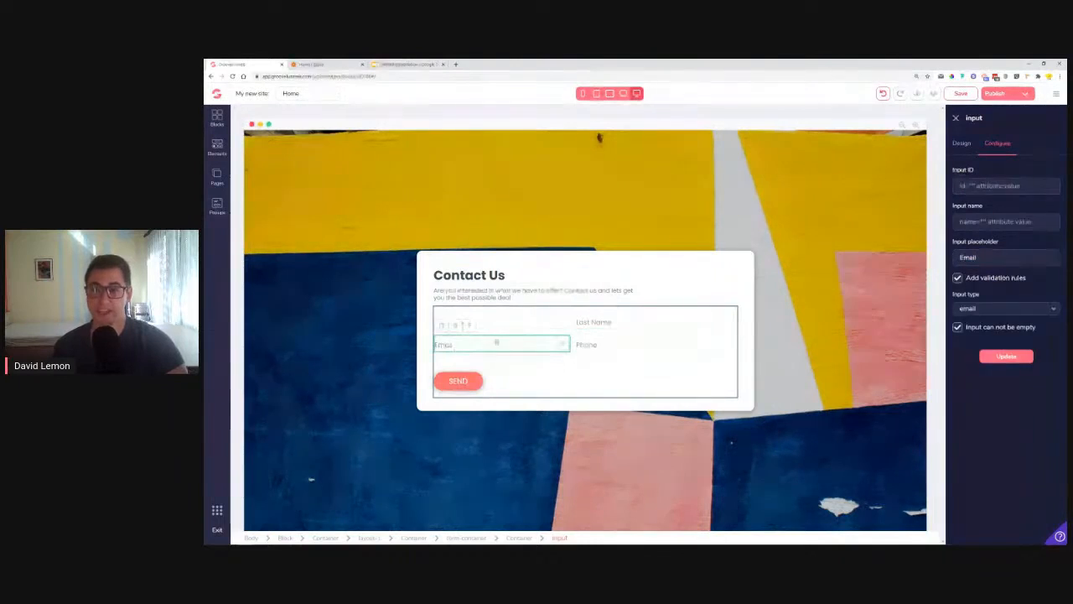
{"action": "left_click", "coordinate": [1005, 186]}
{"action": "type", "text": "emailid"}
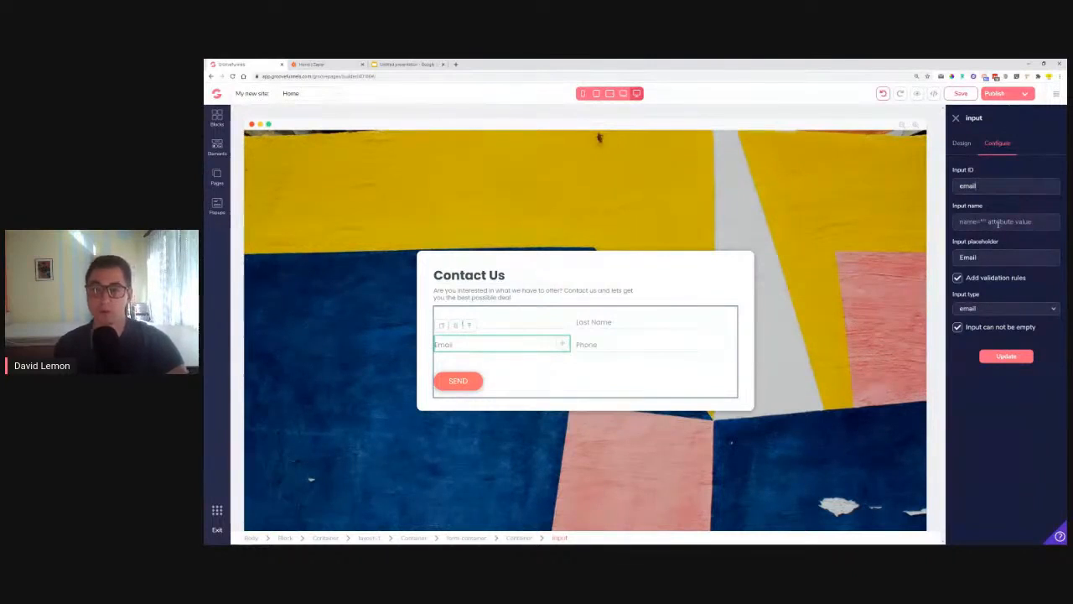
{"action": "left_click", "coordinate": [998, 221]}
{"action": "type", "text": "email"}
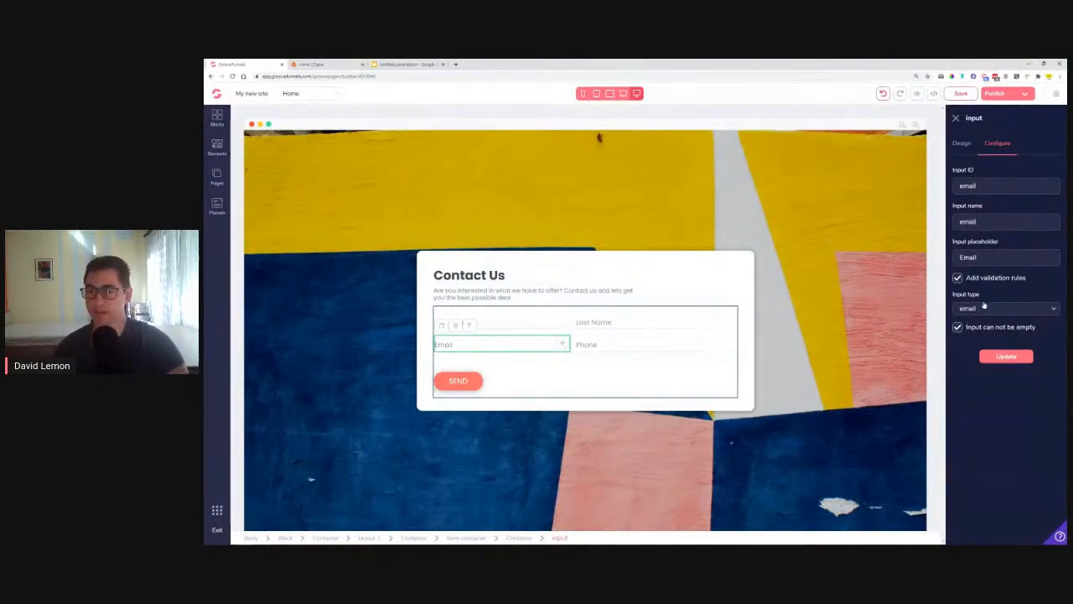
{"action": "left_click", "coordinate": [1006, 356]}
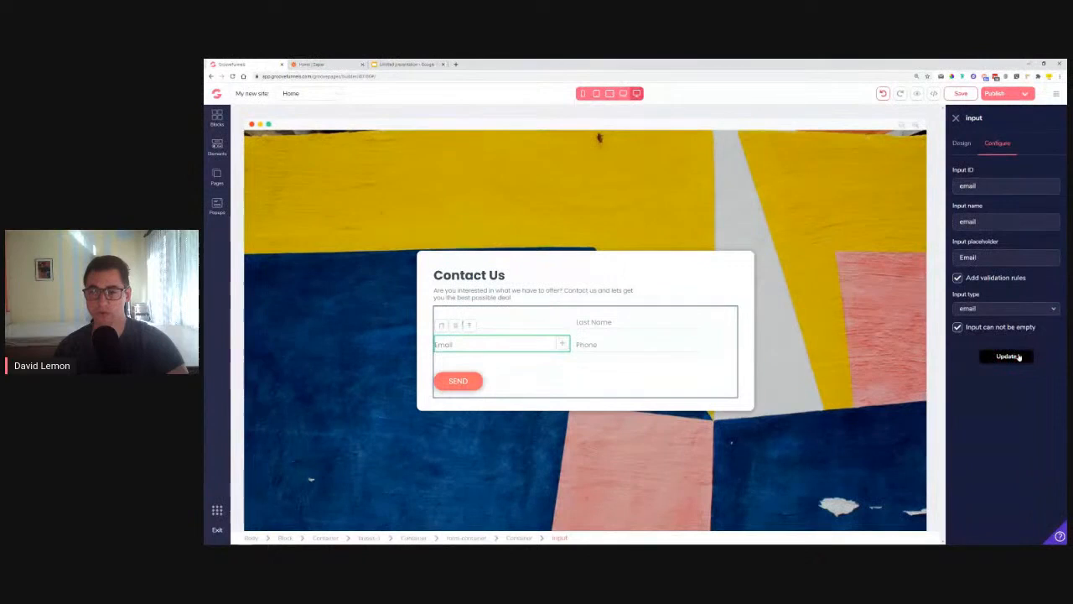
{"action": "left_click", "coordinate": [651, 348]}
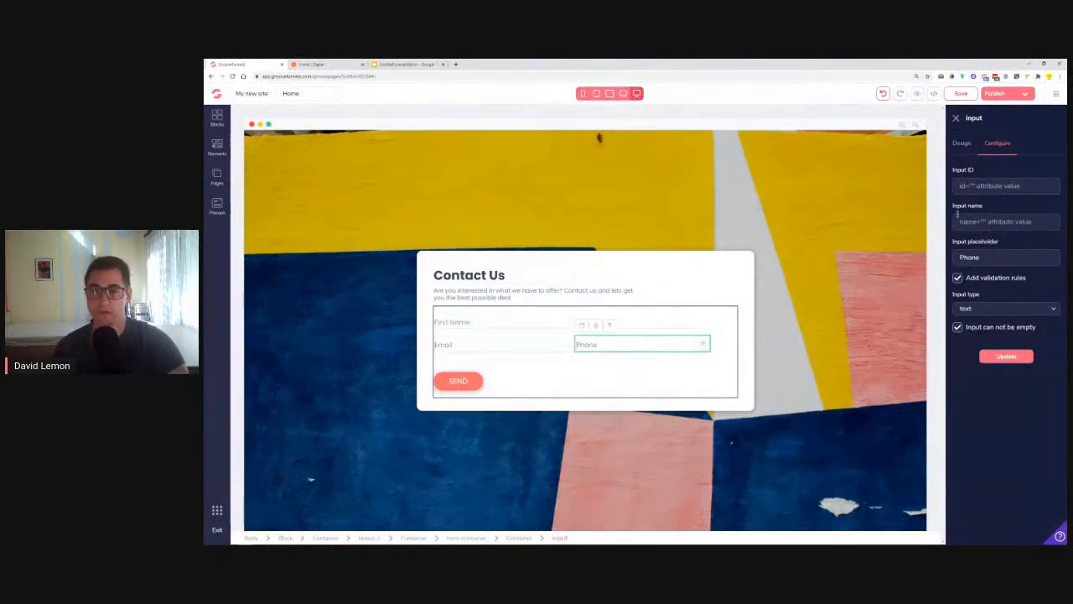
Step: Give the Phone input ID and name phone with Input type text, and apply it
{"action": "left_click", "coordinate": [979, 187]}
{"action": "type", "text": "ph"}
{"action": "key", "text": "BackSpace"}
{"action": "key", "text": "BackSpace"}
{"action": "type", "text": "te"}
{"action": "key", "text": "BackSpace"}
{"action": "key", "text": "BackSpace"}
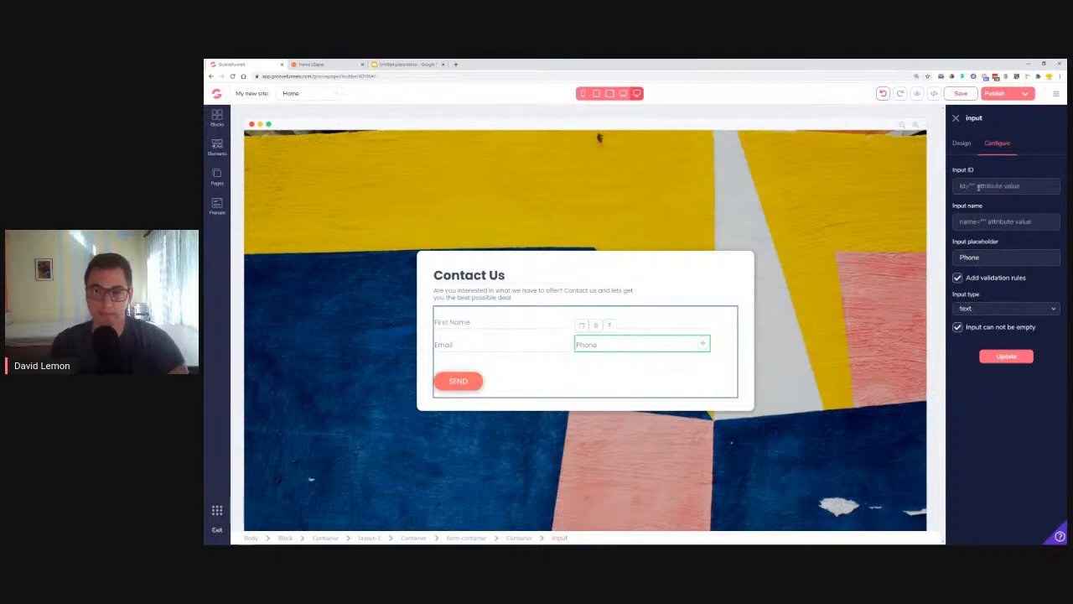
{"action": "type", "text": "phone"}
{"action": "key", "text": "Tab"}
{"action": "type", "text": "phon"}
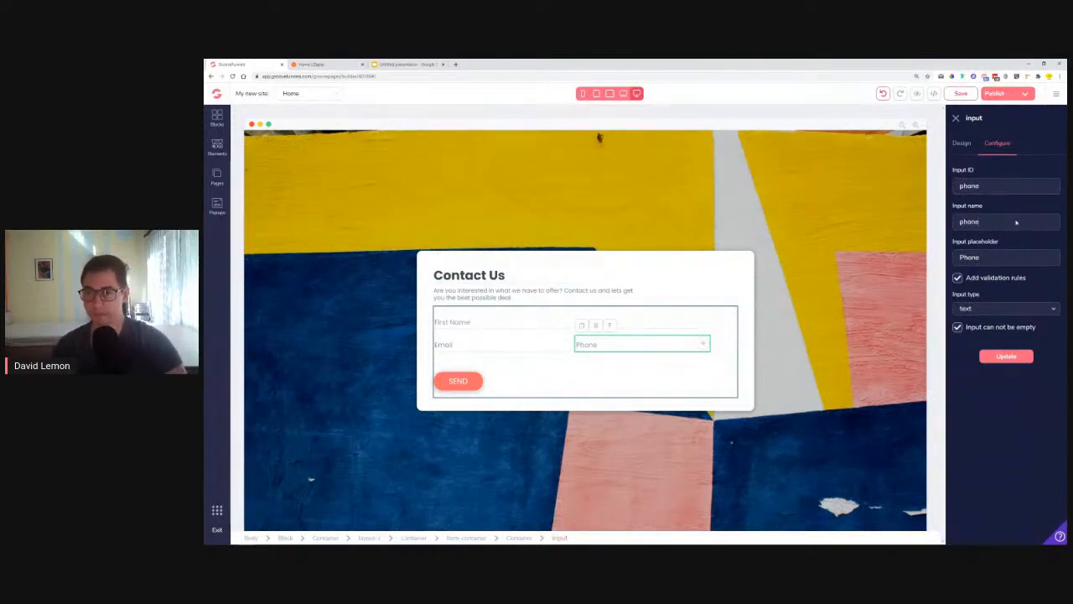
{"action": "left_click", "coordinate": [1016, 307]}
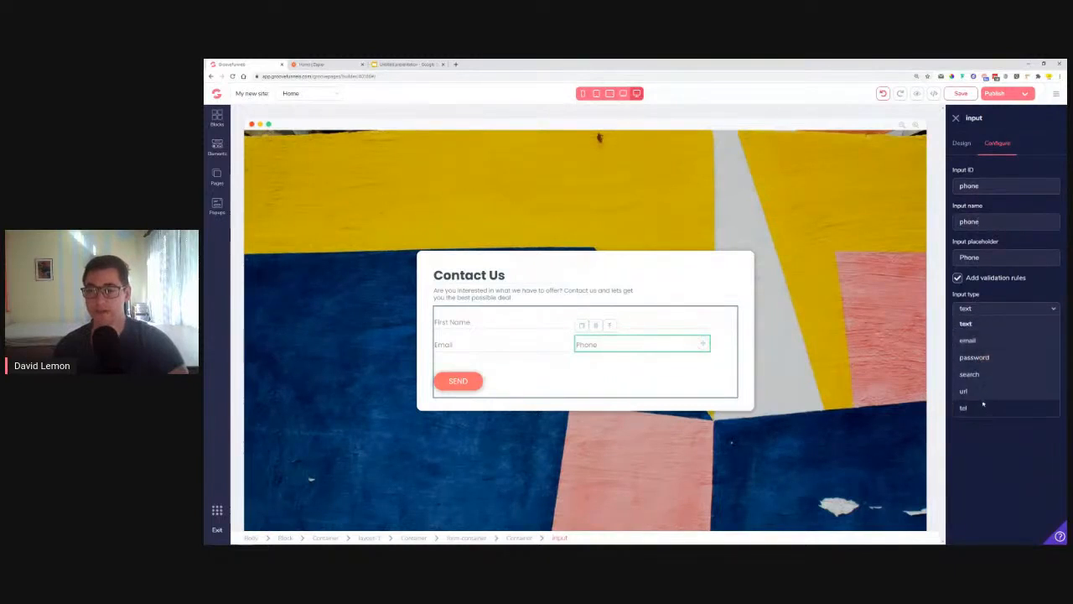
{"action": "left_click", "coordinate": [981, 324]}
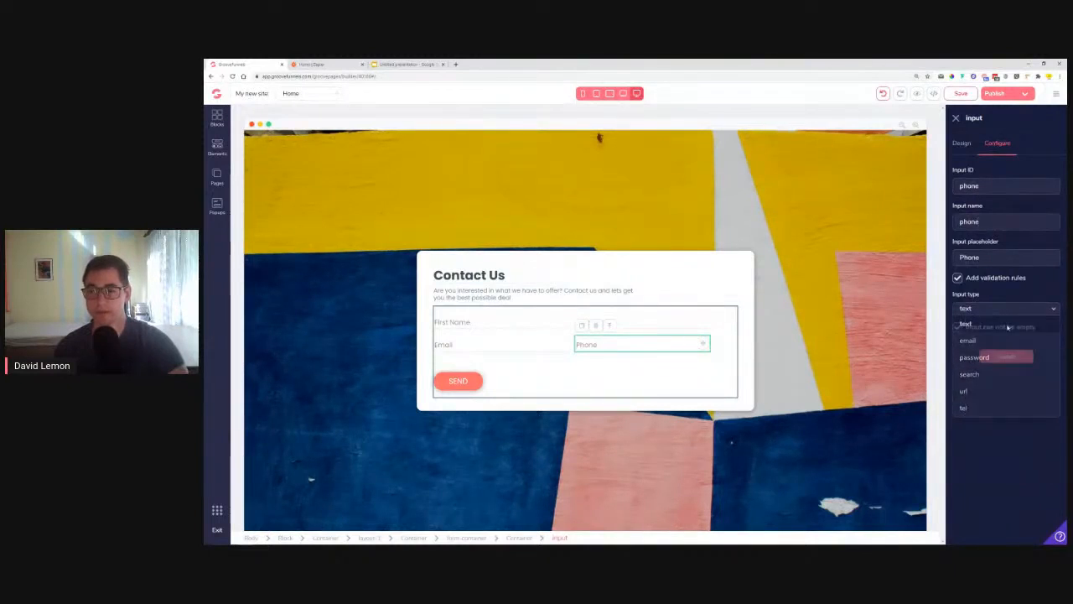
{"action": "left_click", "coordinate": [1011, 358]}
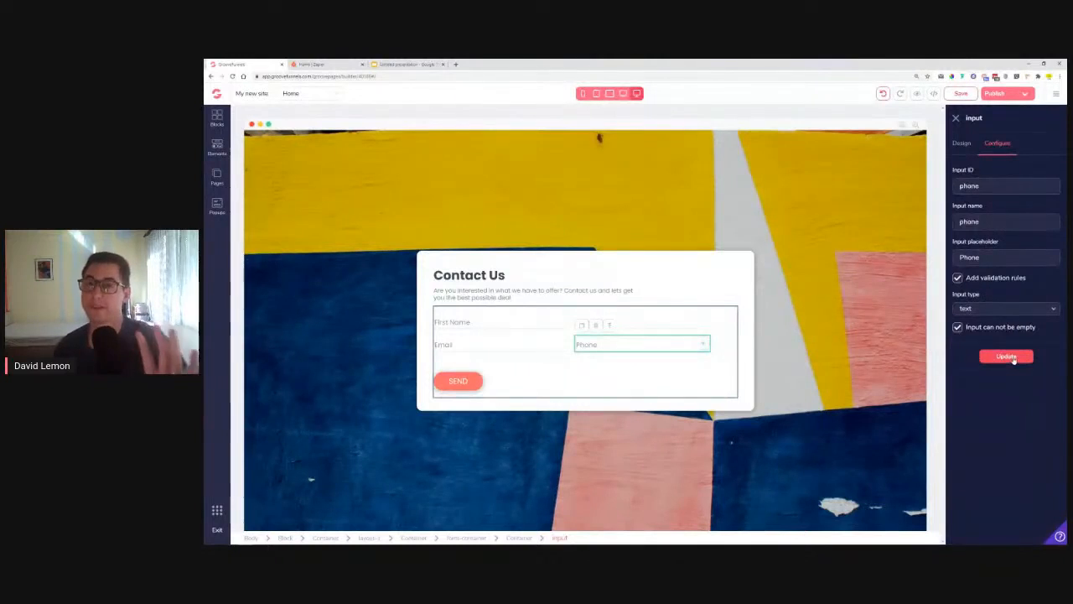
{"action": "left_click", "coordinate": [453, 383]}
Step: Set the SEND button's action to Submit, then select the whole form container
{"action": "double_click", "coordinate": [1006, 186]}
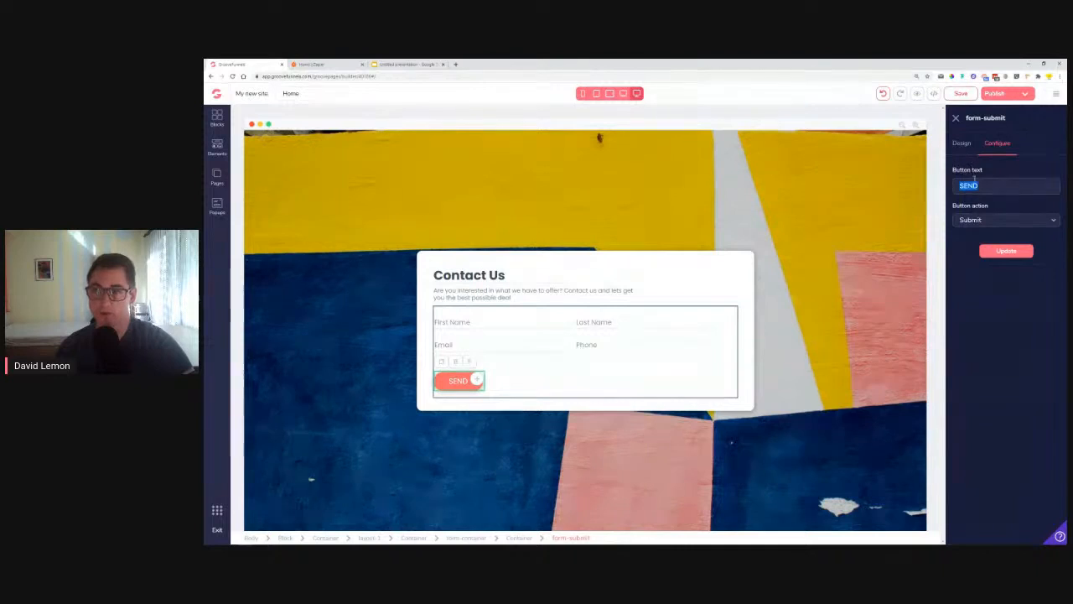
{"action": "left_click", "coordinate": [971, 222]}
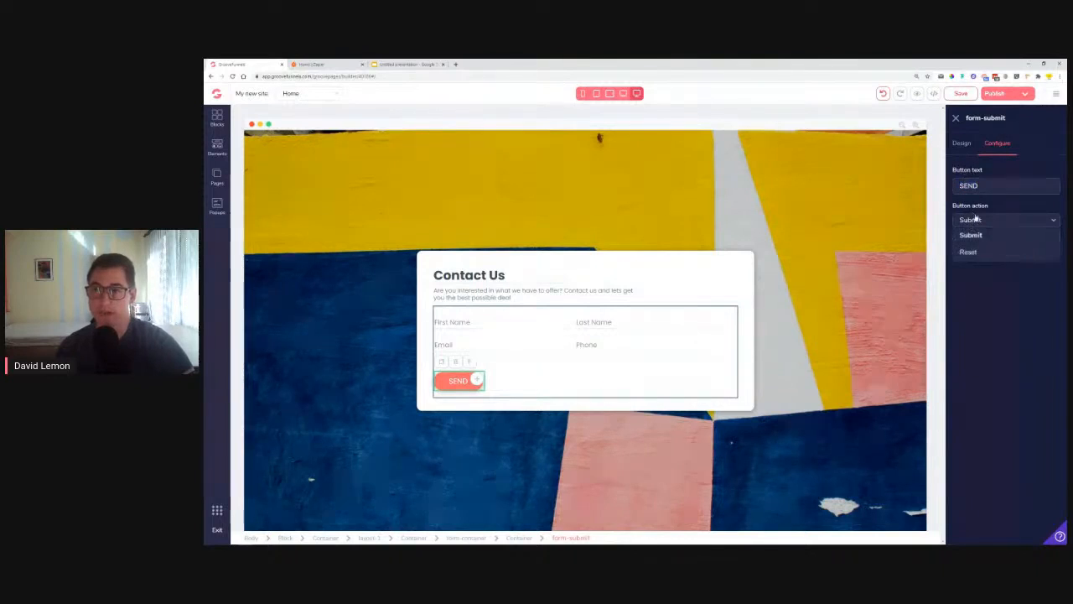
{"action": "left_click", "coordinate": [978, 235]}
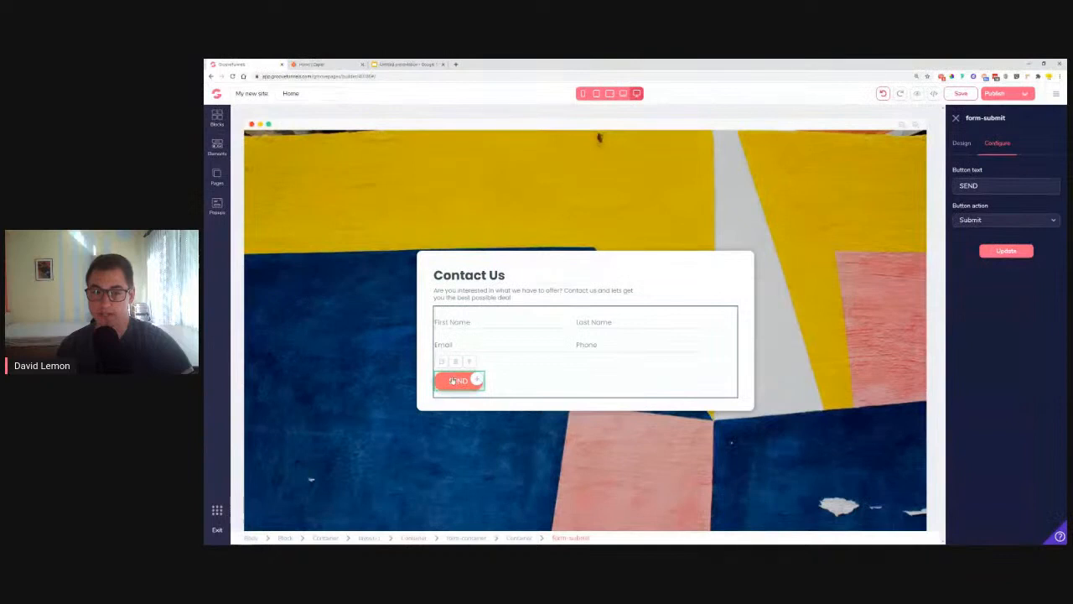
{"action": "left_click", "coordinate": [572, 378]}
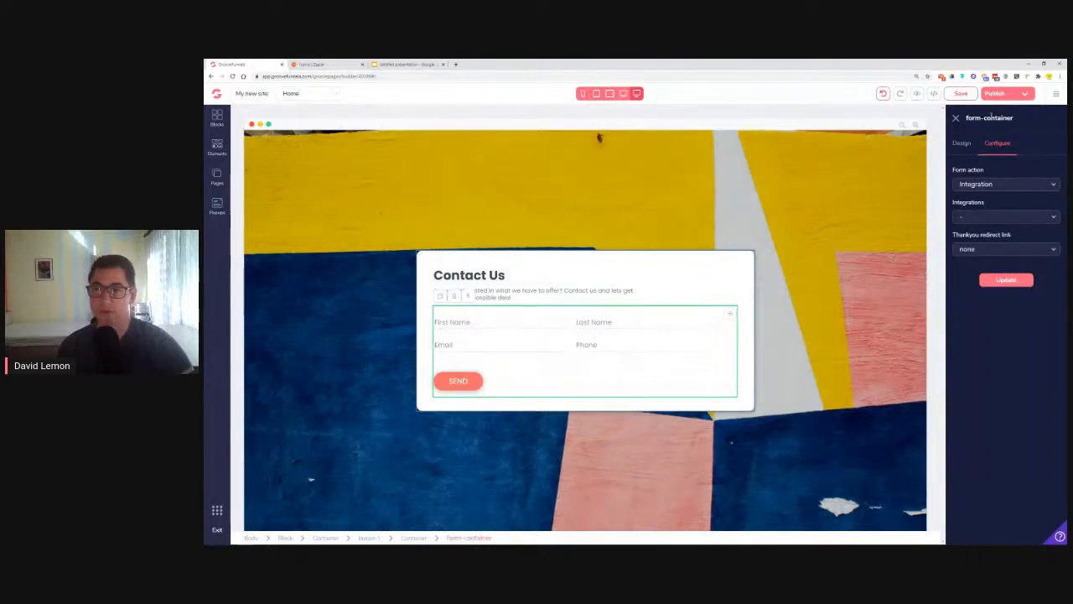
Step: Show the builder's main menu with My integrations and Site settings
{"action": "left_click_drag", "start_coordinate": [966, 122], "coordinate": [1018, 120]}
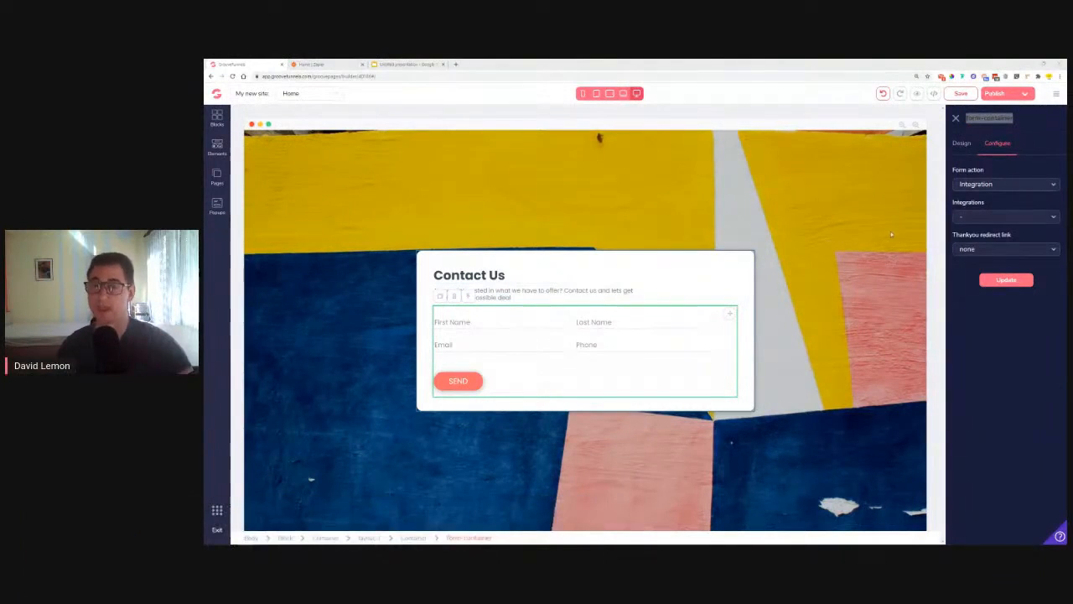
{"action": "left_click", "coordinate": [1037, 123]}
{"action": "left_click", "coordinate": [1056, 94]}
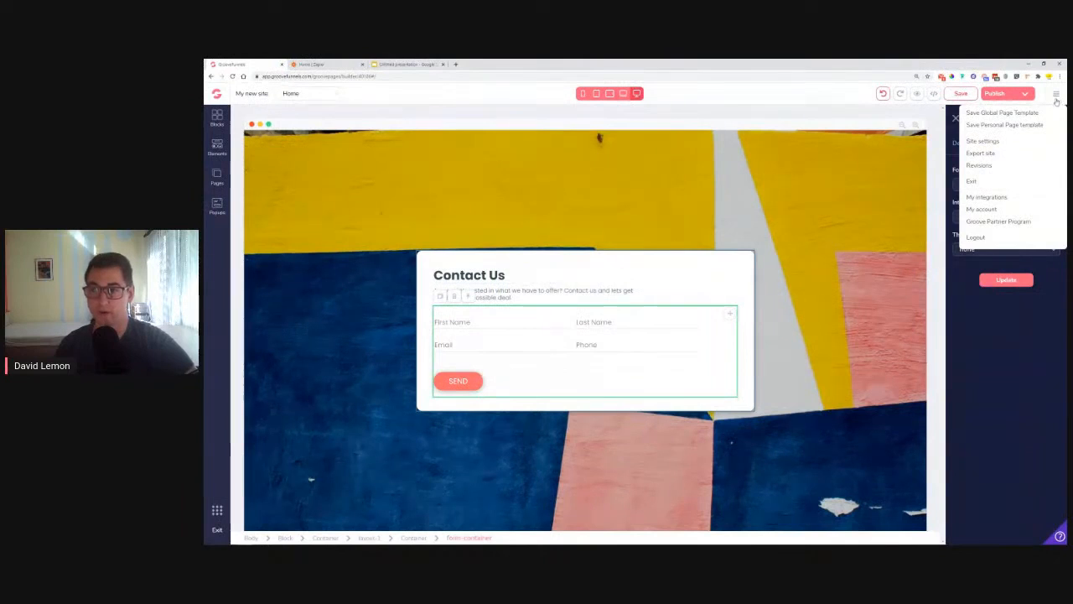
Step: In My integrations, start a new integration and expand the Integration Type list to show Zapier
{"action": "left_click", "coordinate": [985, 198]}
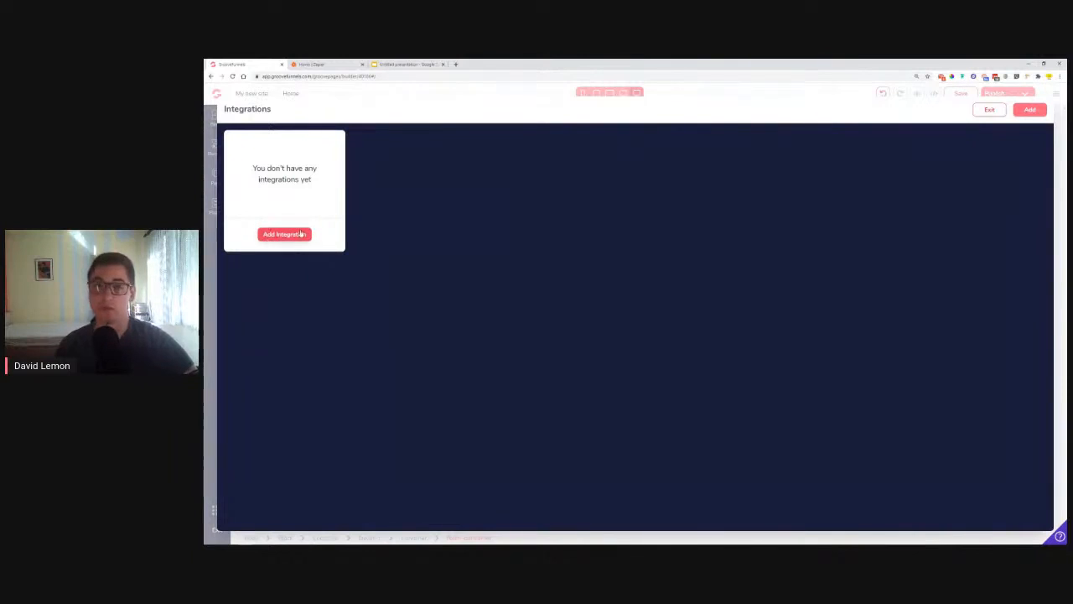
{"action": "left_click", "coordinate": [1030, 112]}
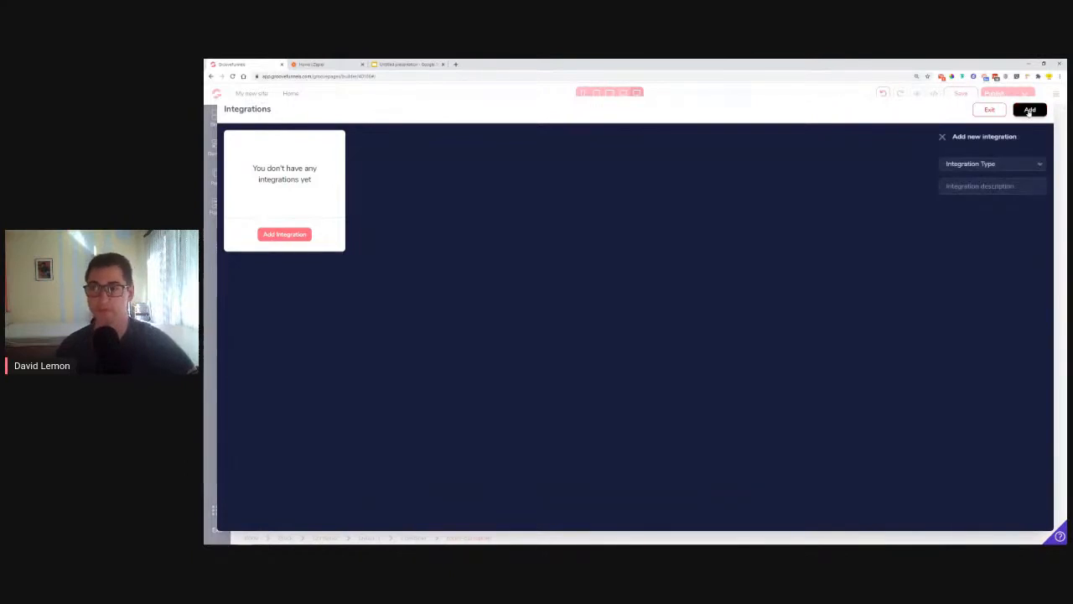
{"action": "left_click", "coordinate": [961, 167]}
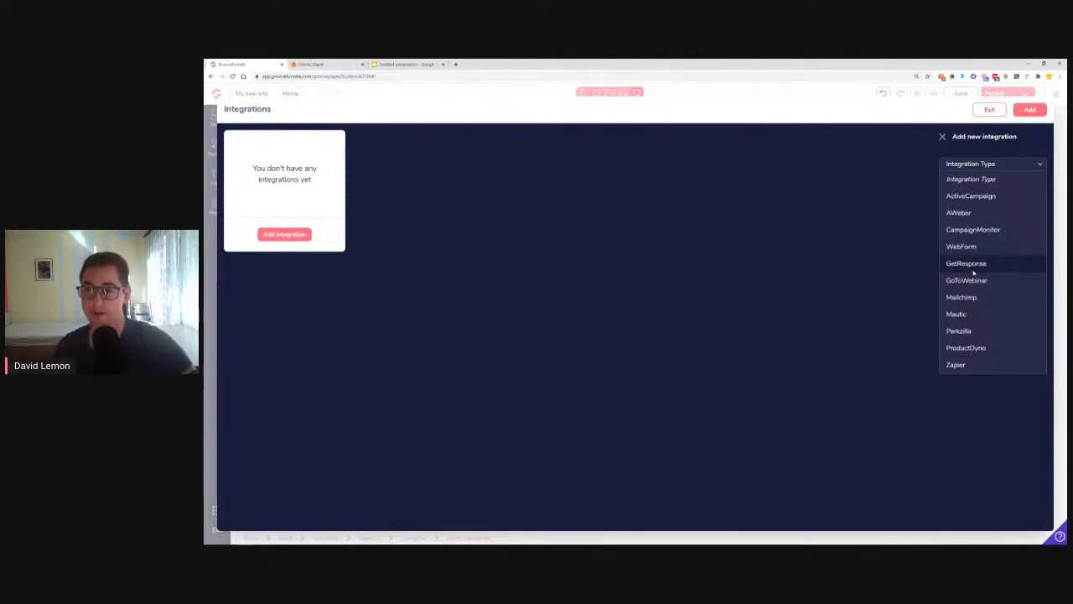
{"action": "scroll", "coordinate": [957, 281], "scroll_direction": "up", "scroll_amount": 3}
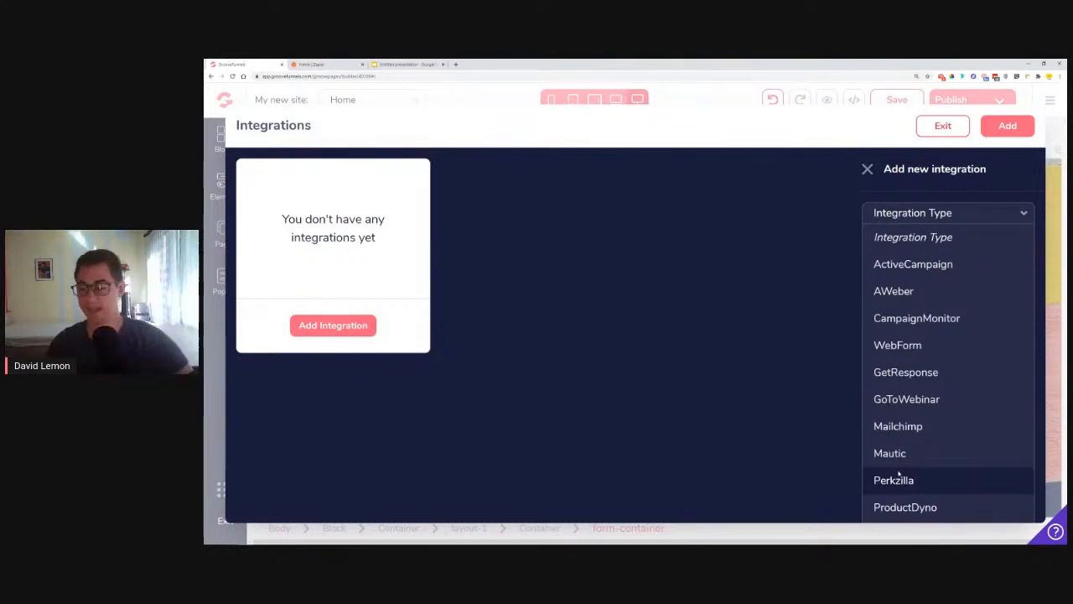
{"action": "key", "text": "ctrl+minus"}
{"action": "key", "text": "ctrl+minus"}
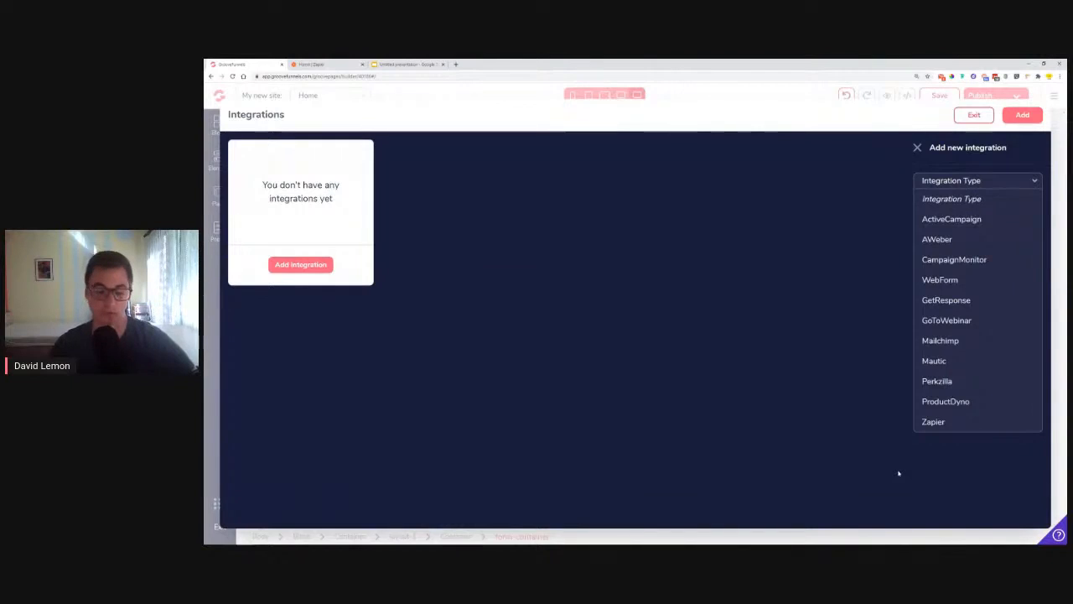
{"action": "key", "text": "ctrl+plus"}
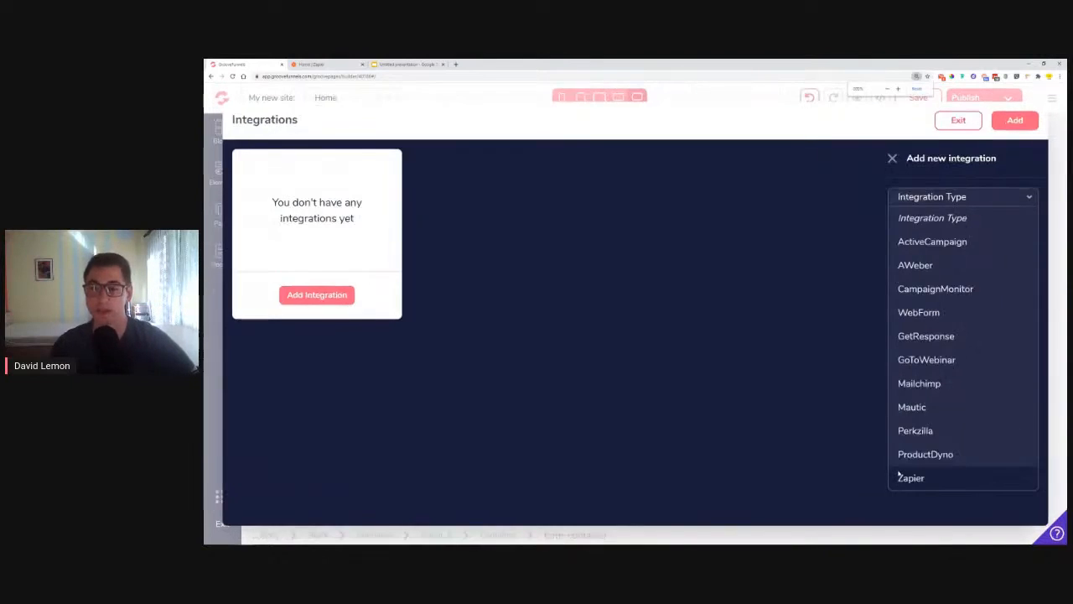
{"action": "key", "text": "ctrl+plus"}
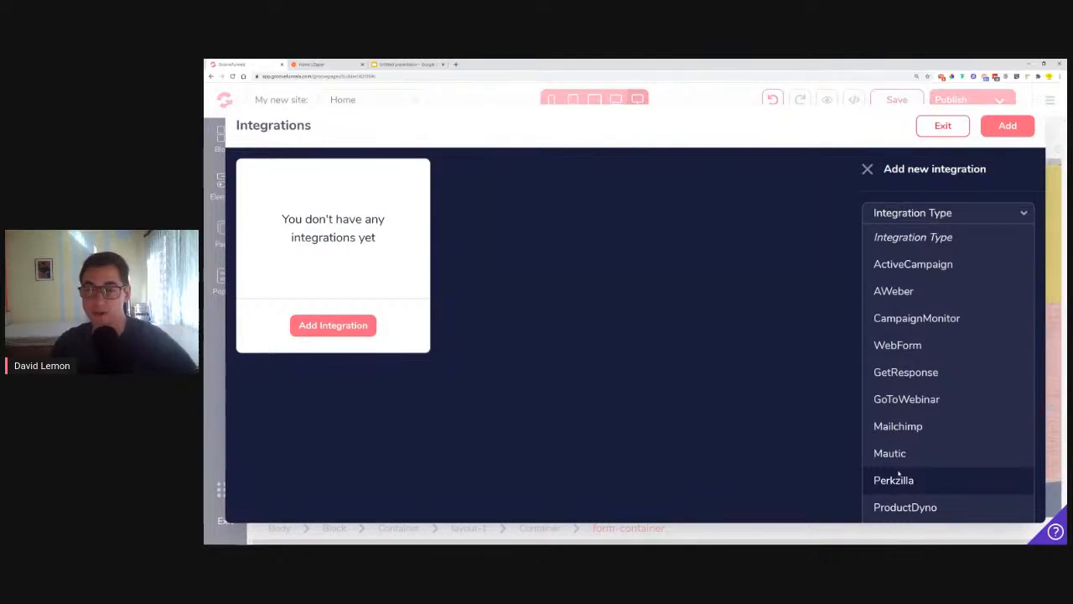
{"action": "key", "text": "ctrl+minus"}
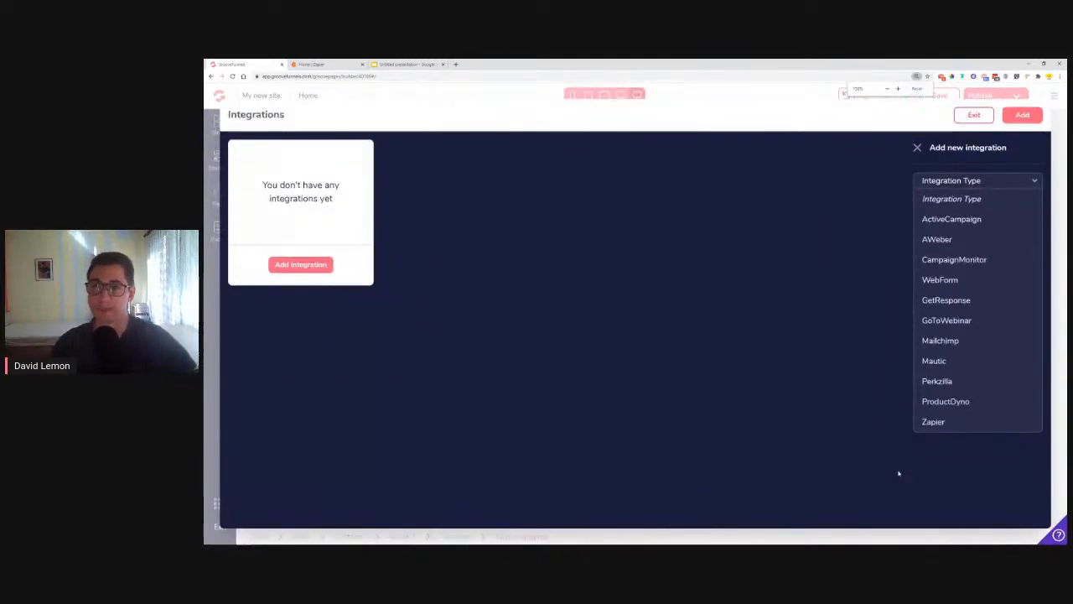
Step: Create a Zapier integration with the description TestZap
{"action": "left_click", "coordinate": [931, 421]}
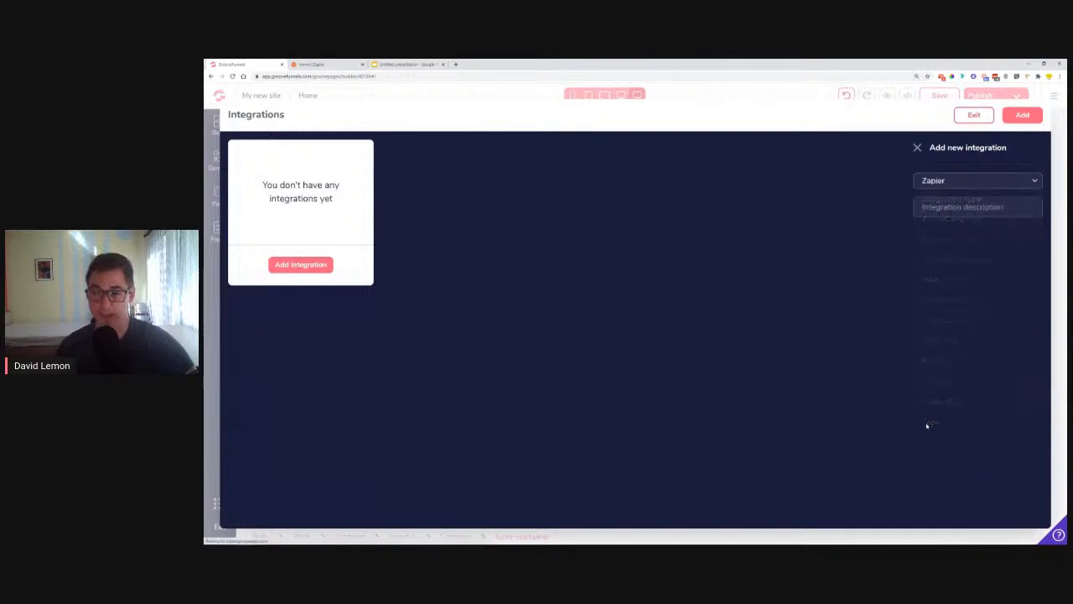
{"action": "left_click", "coordinate": [954, 208]}
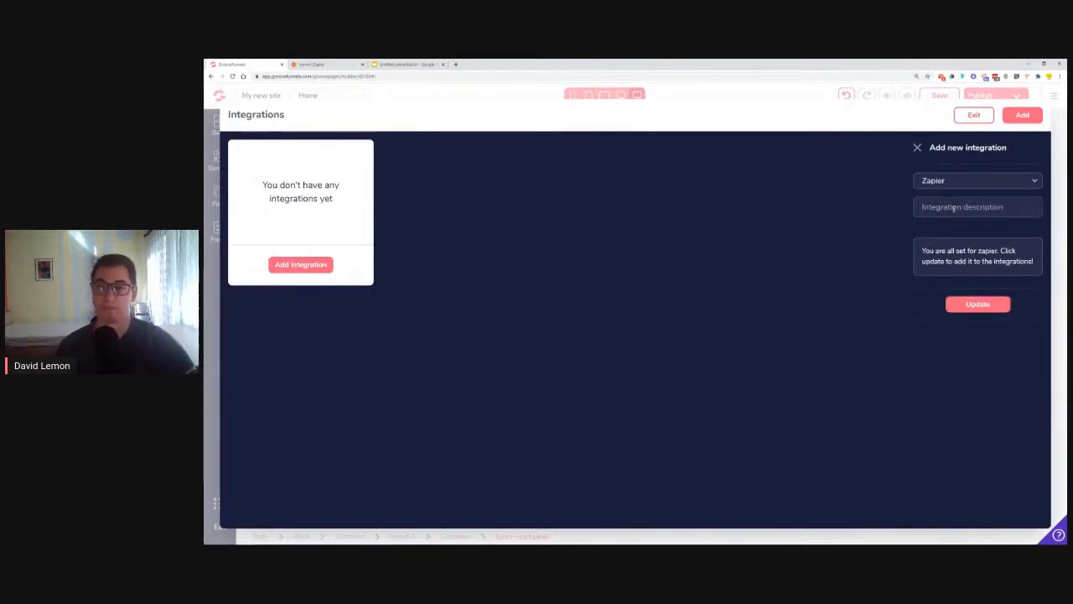
{"action": "type", "text": "TEstZap"}
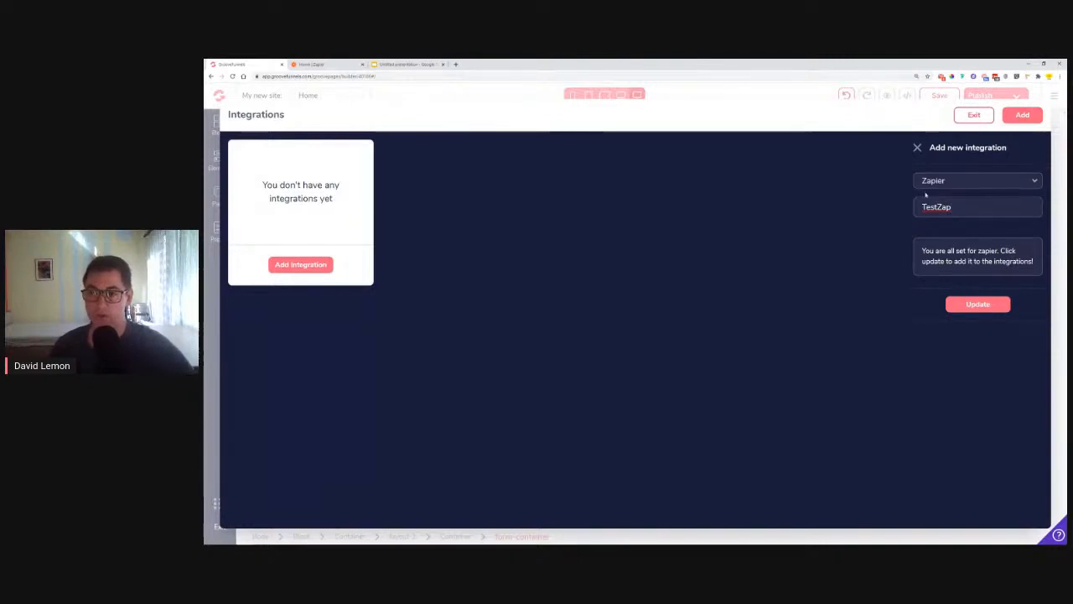
{"action": "left_click", "coordinate": [982, 307]}
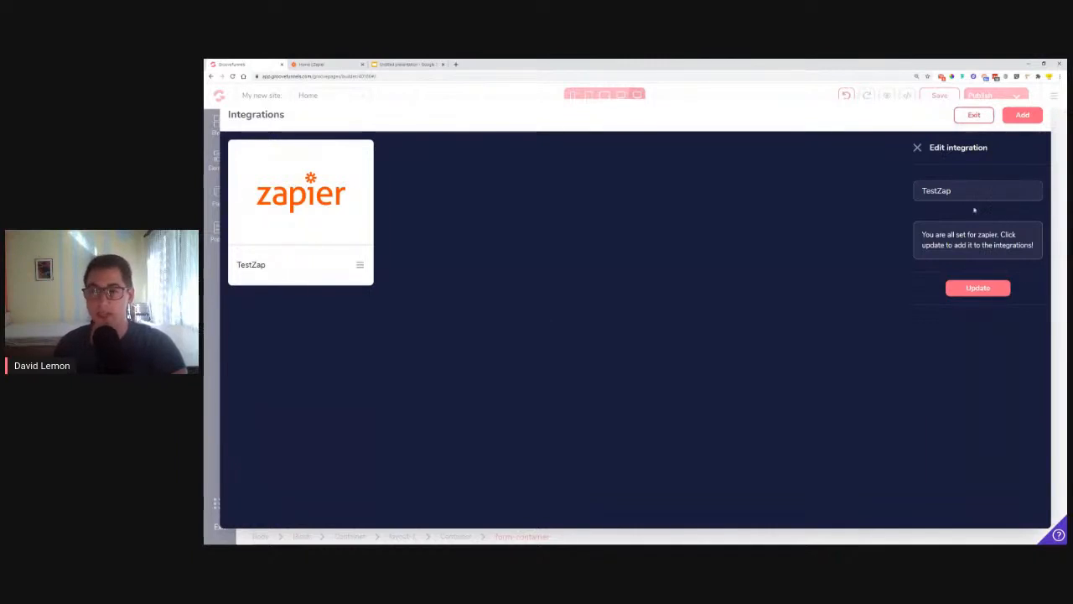
Step: Exit the integrations manager and select the Contact Us form container
{"action": "double_click", "coordinate": [923, 191]}
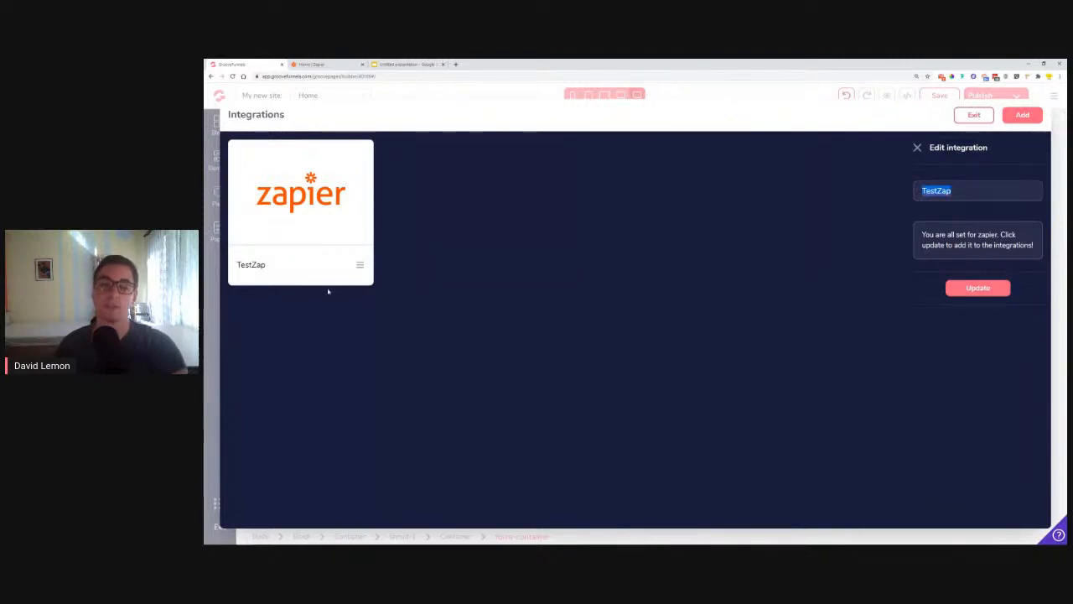
{"action": "left_click", "coordinate": [973, 115]}
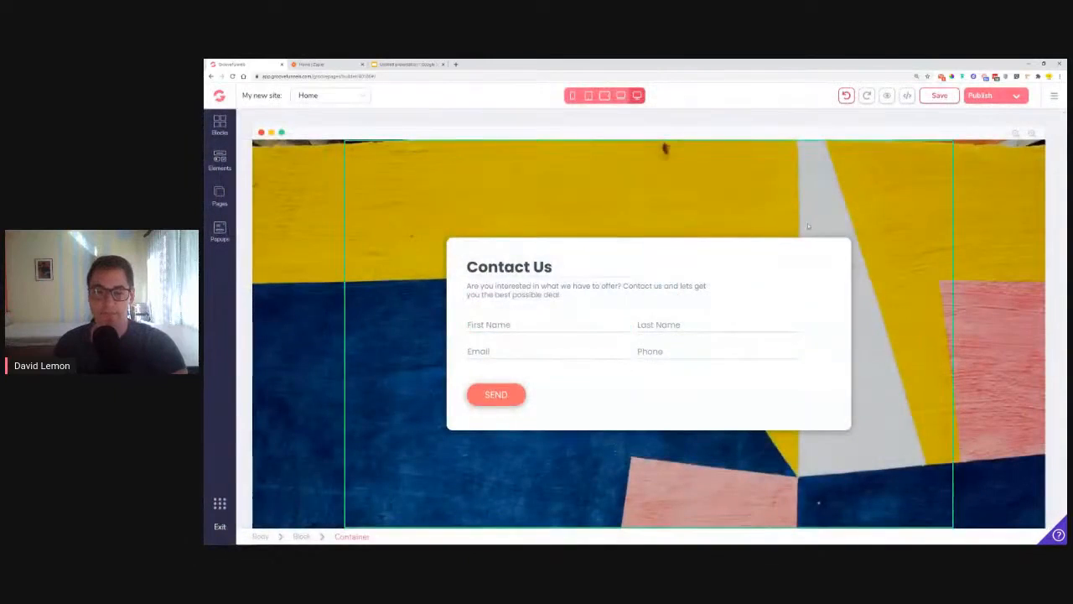
{"action": "left_click", "coordinate": [633, 340]}
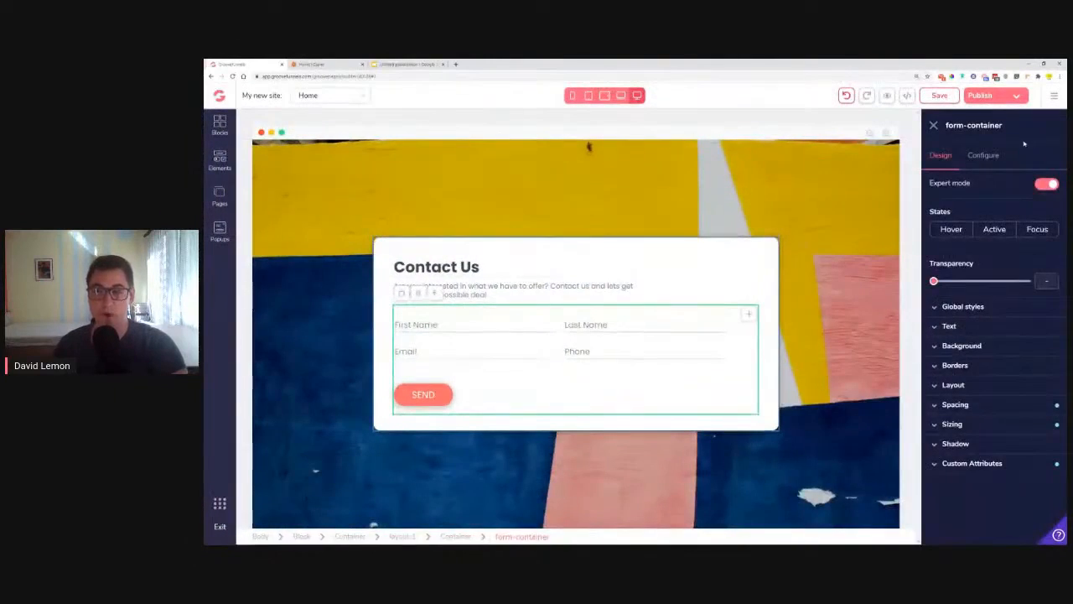
Step: Set the form's integration to TestZap, keep the thank-you redirect as none, and apply
{"action": "left_click", "coordinate": [983, 157]}
{"action": "left_click", "coordinate": [956, 245]}
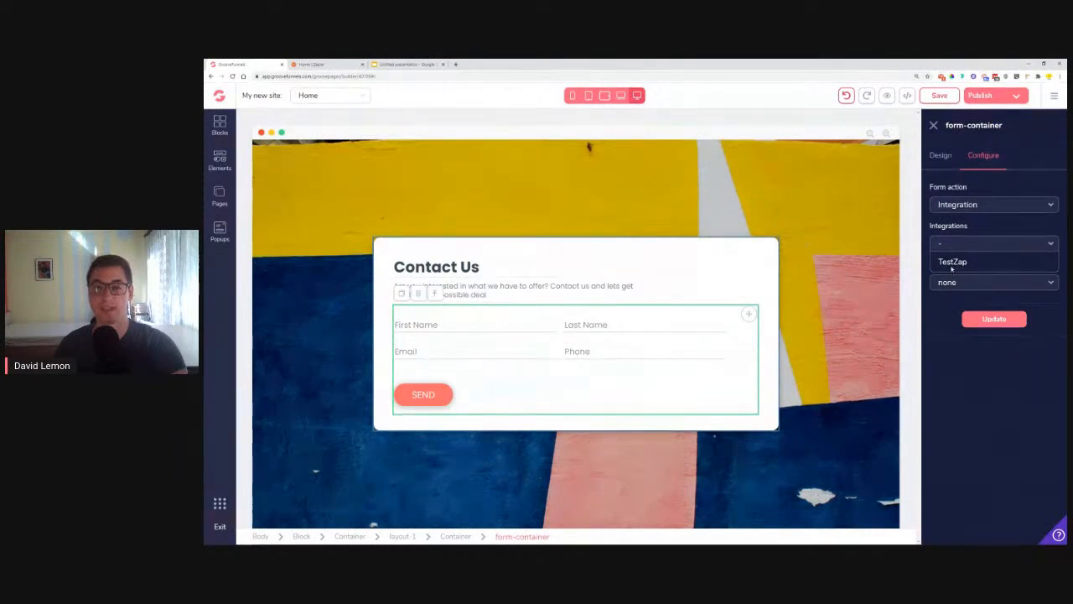
{"action": "left_click", "coordinate": [969, 264]}
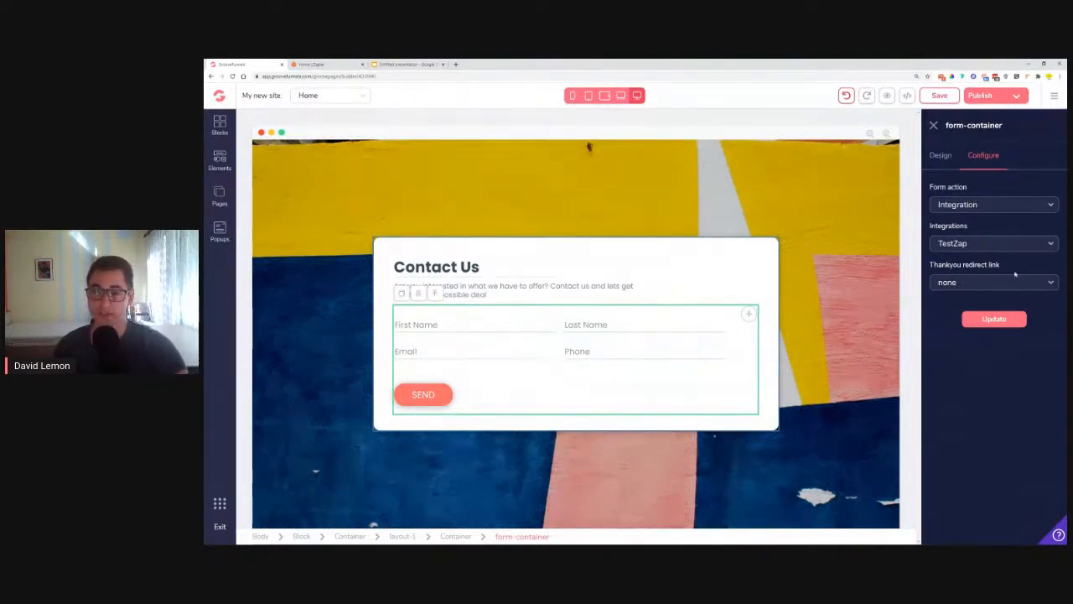
{"action": "left_click", "coordinate": [976, 283]}
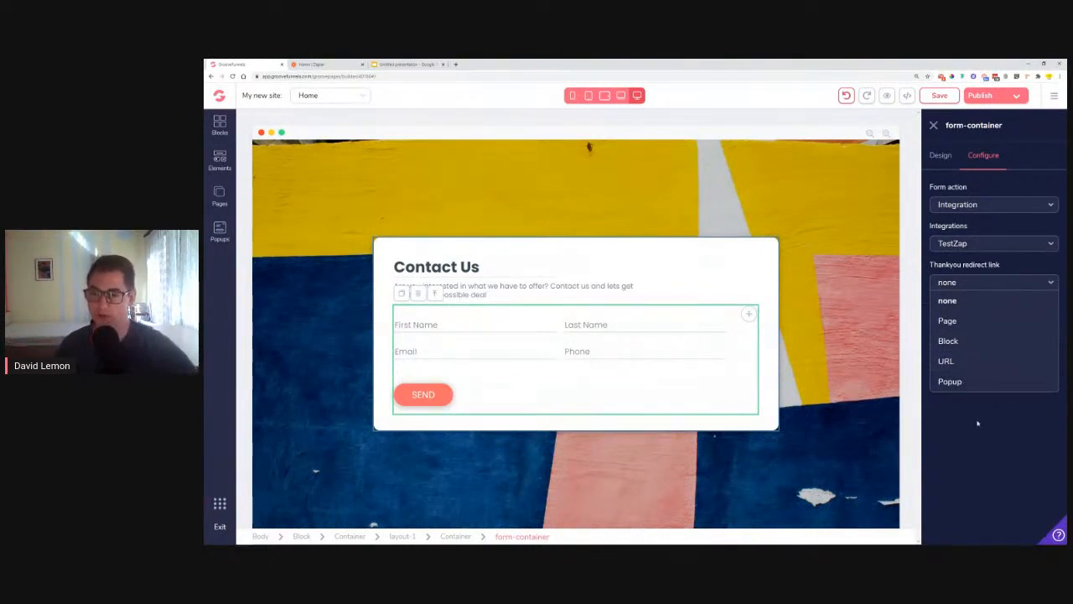
{"action": "left_click", "coordinate": [970, 300]}
{"action": "left_click", "coordinate": [989, 321]}
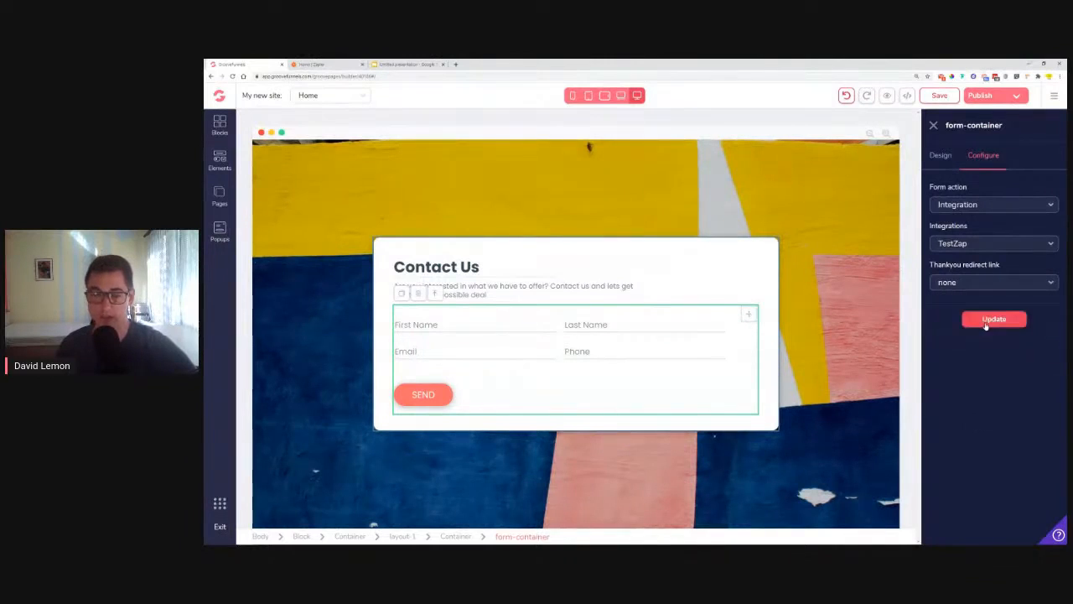
{"action": "left_click", "coordinate": [986, 326]}
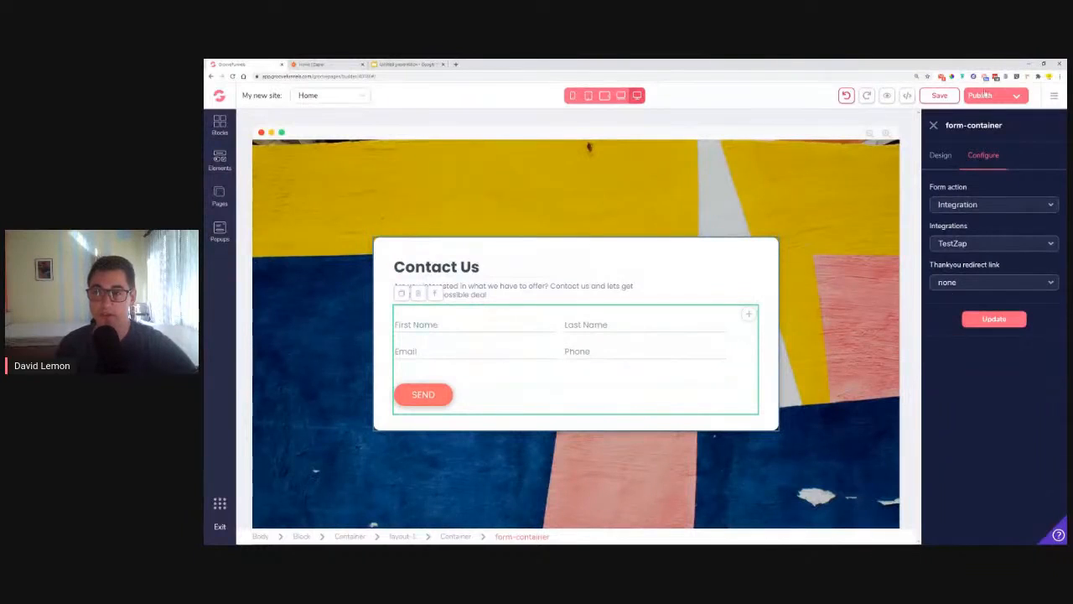
Step: Save the page, publish it hosted on GroovePages at subdomain zapier, and open the live site
{"action": "left_click", "coordinate": [952, 95]}
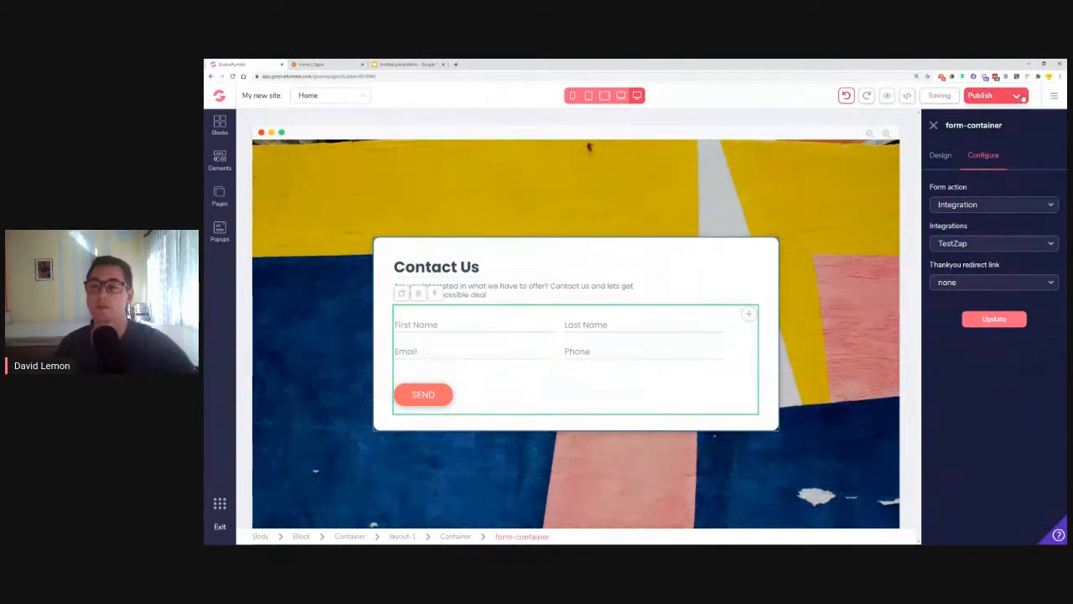
{"action": "left_click", "coordinate": [1018, 98]}
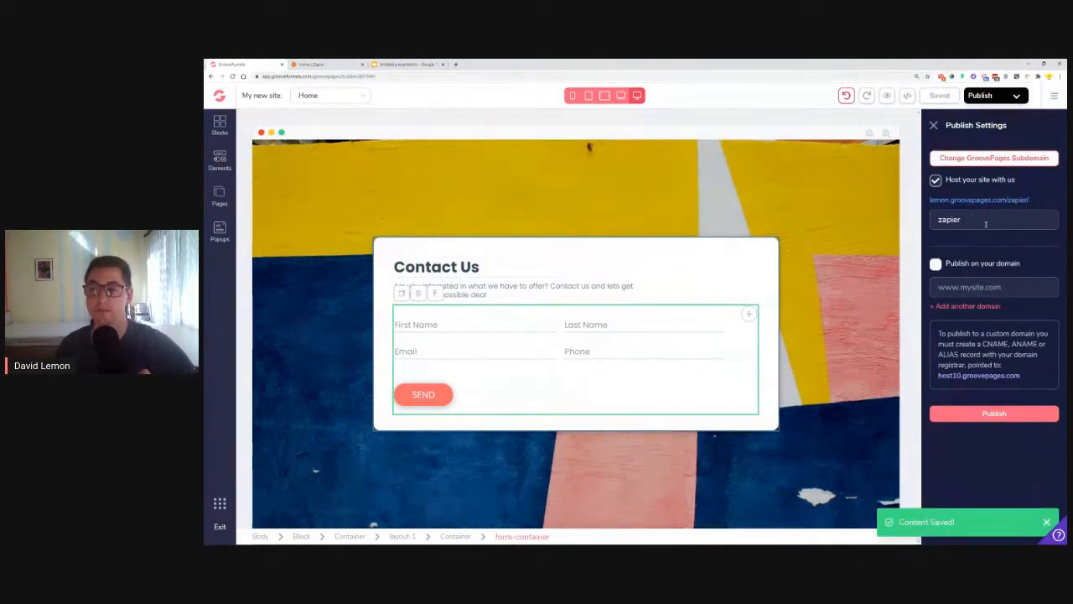
{"action": "left_click", "coordinate": [936, 179]}
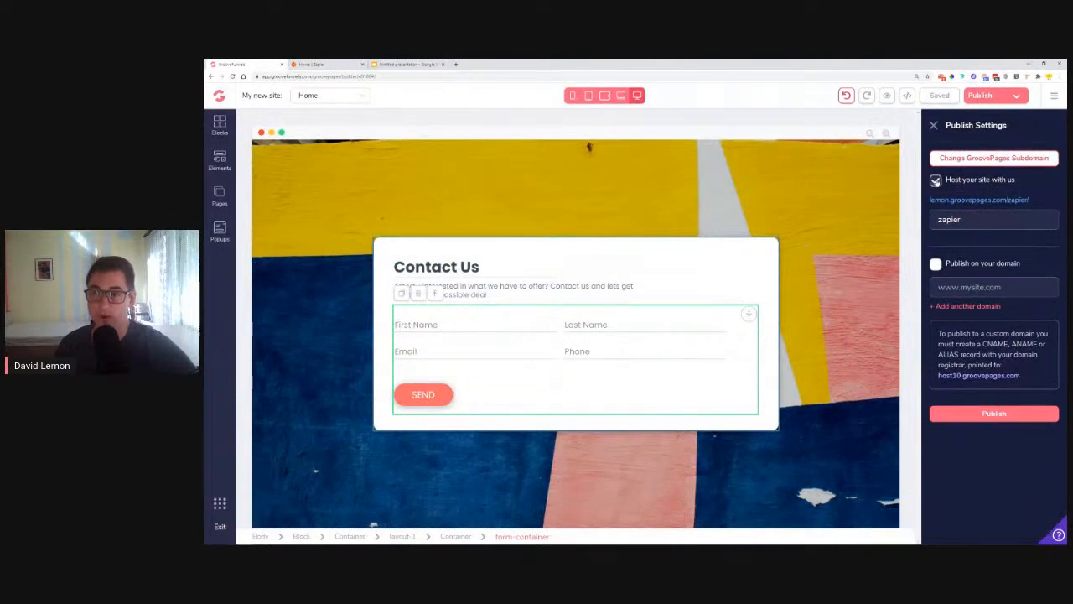
{"action": "left_click_drag", "start_coordinate": [969, 220], "coordinate": [934, 220]}
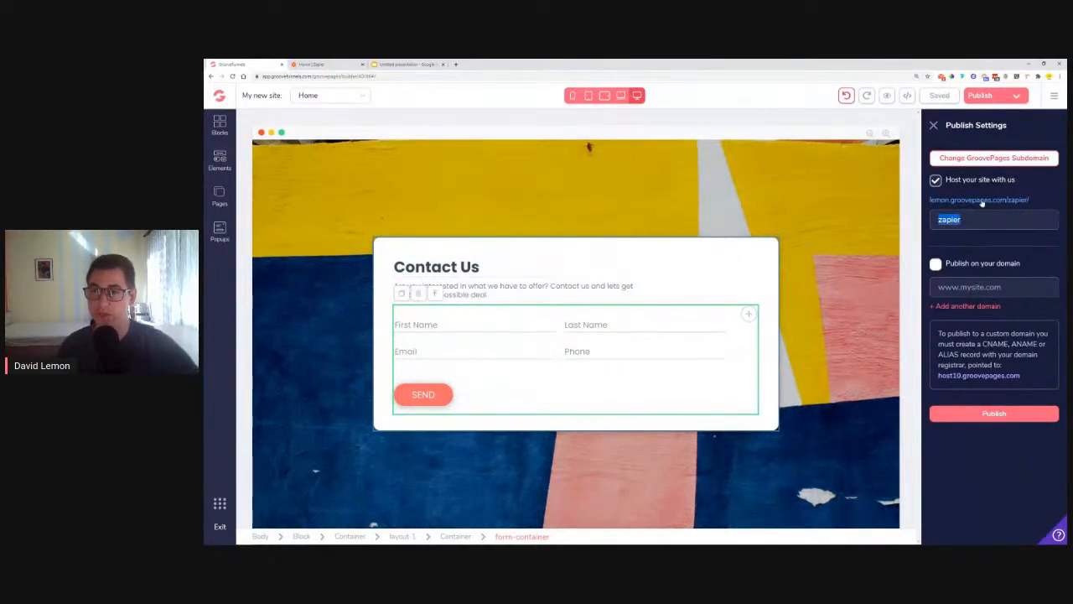
{"action": "left_click", "coordinate": [981, 420]}
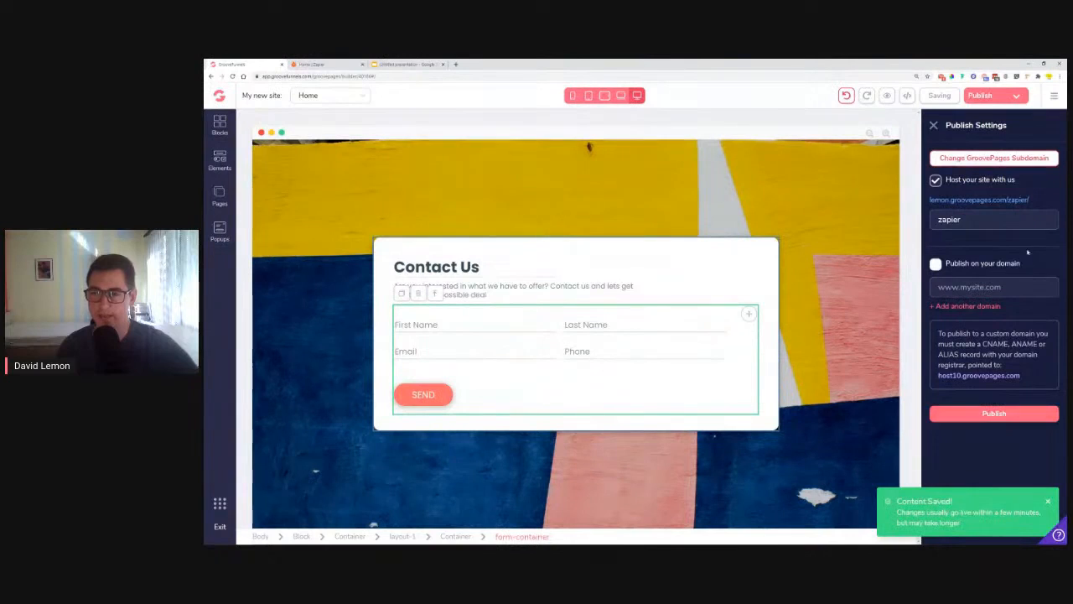
{"action": "right_click", "coordinate": [996, 200]}
{"action": "left_click", "coordinate": [1007, 218]}
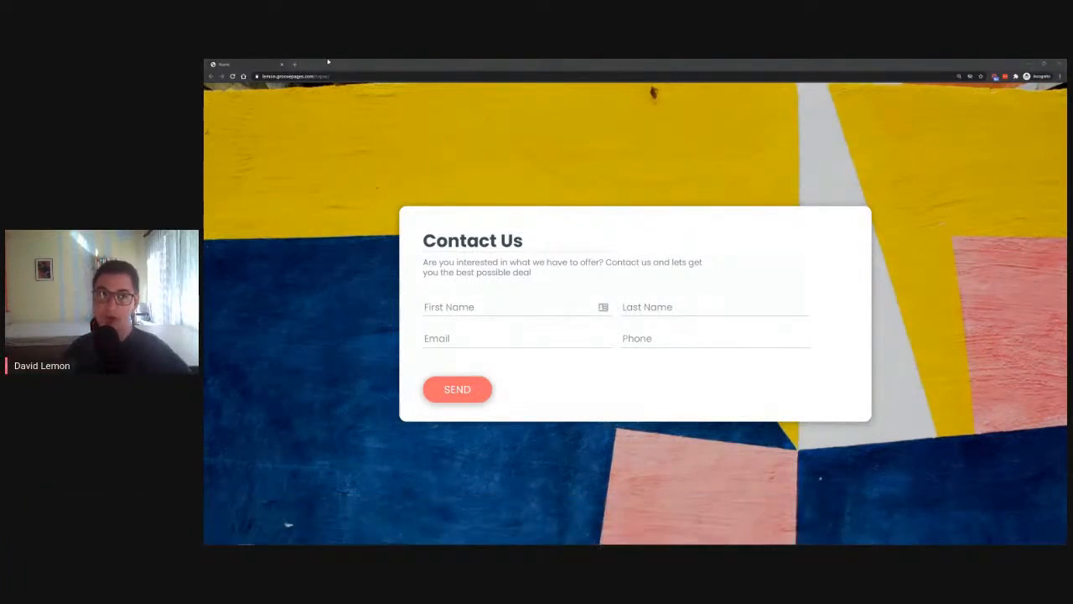
Step: Visit the GroovePages feature-requests board on the GrooveFunnels feedback site, then close it
{"action": "left_click", "coordinate": [294, 63]}
{"action": "type", "text": "feedba"}
{"action": "key", "text": "Return"}
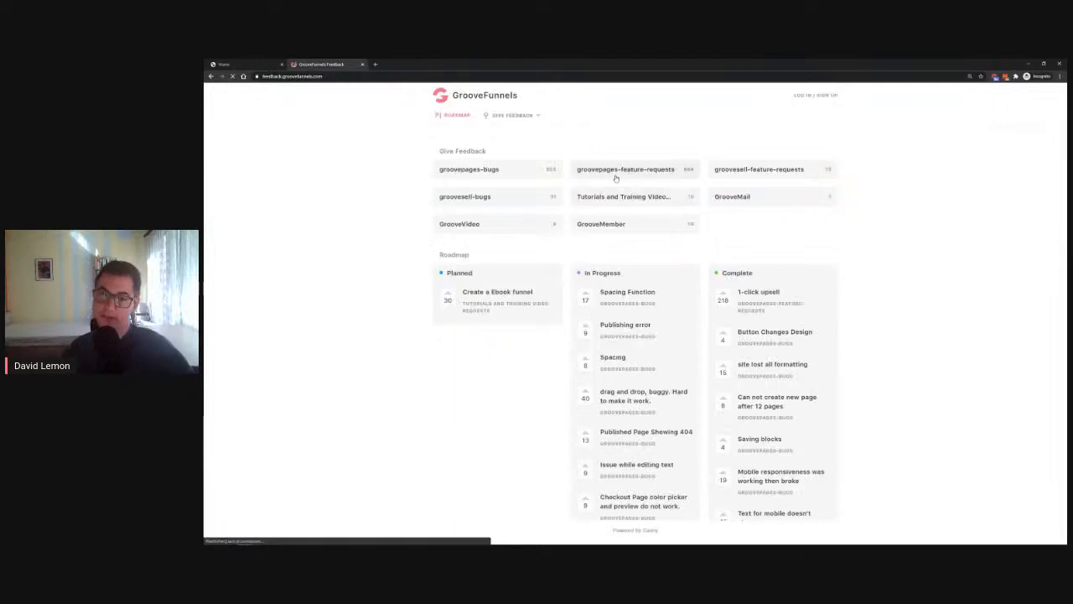
{"action": "left_click", "coordinate": [615, 172]}
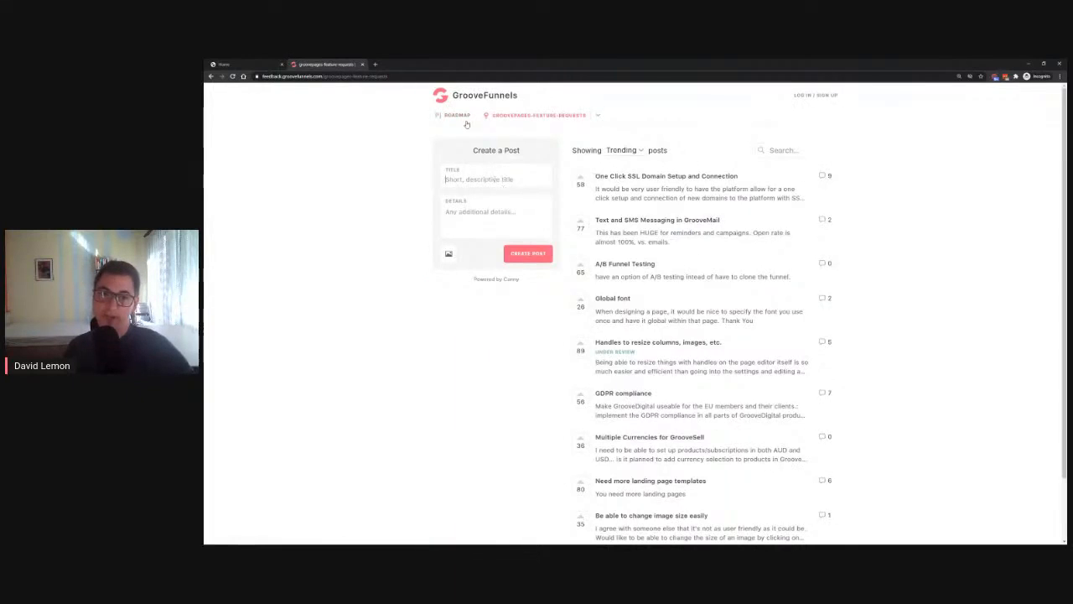
{"action": "type", "text": "pabl"}
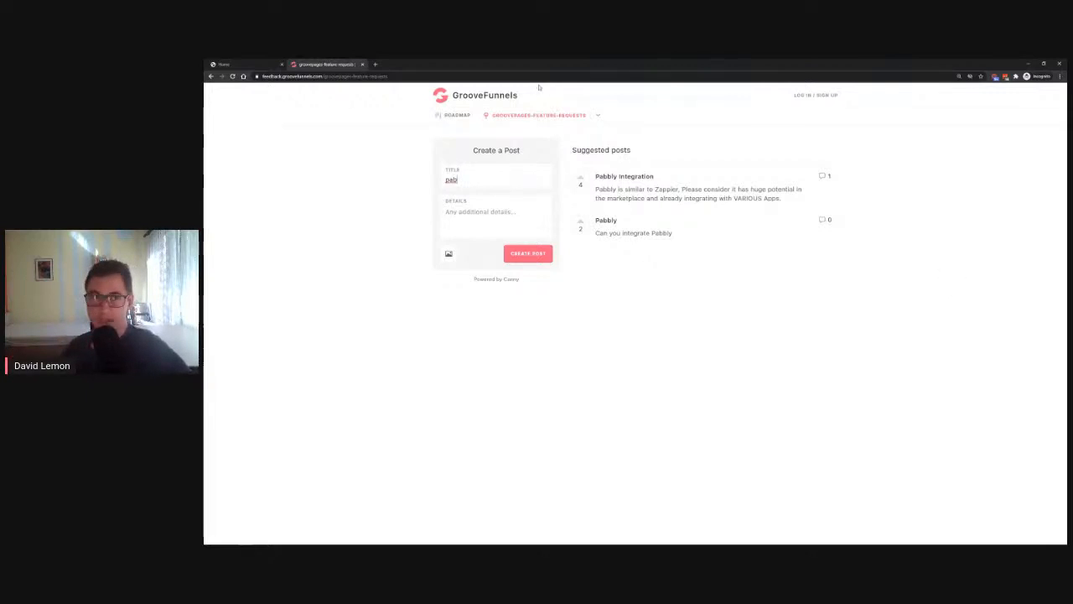
{"action": "left_click", "coordinate": [363, 64]}
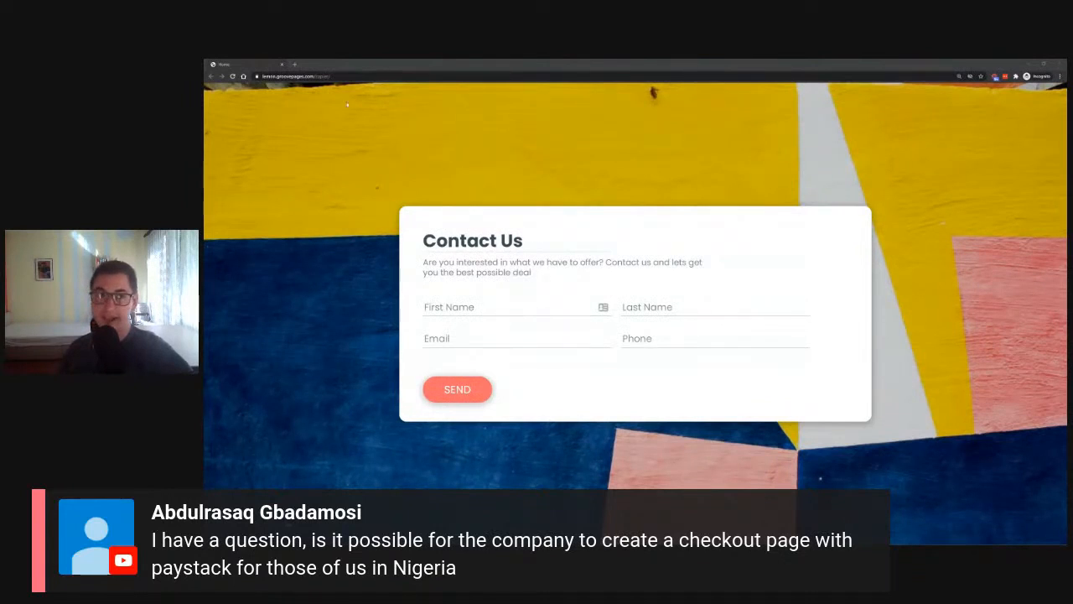
{"action": "left_click", "coordinate": [293, 64]}
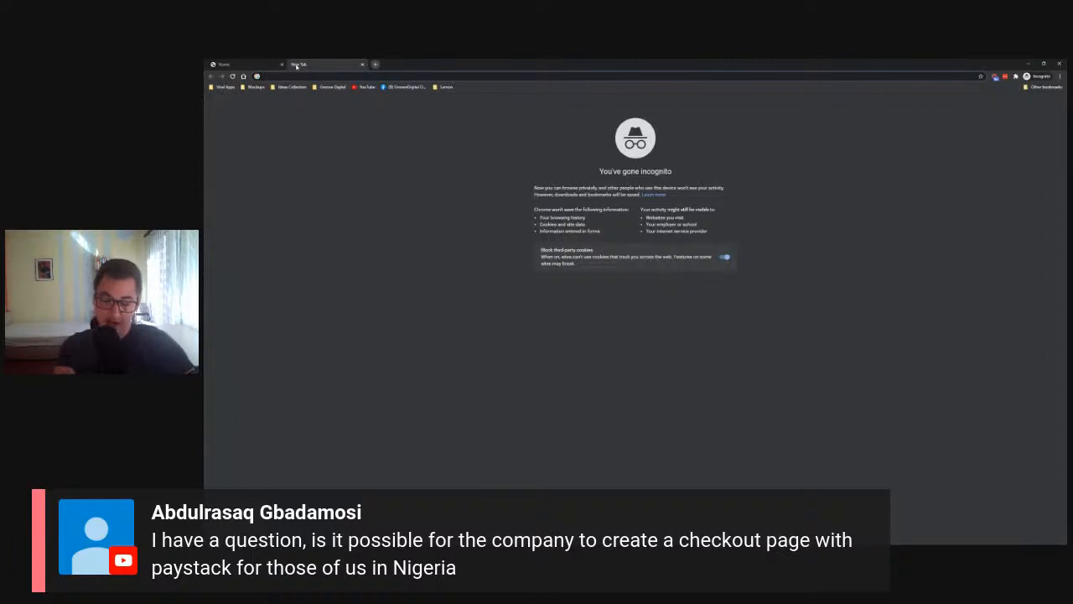
{"action": "type", "text": "fee"}
{"action": "key", "text": "Return"}
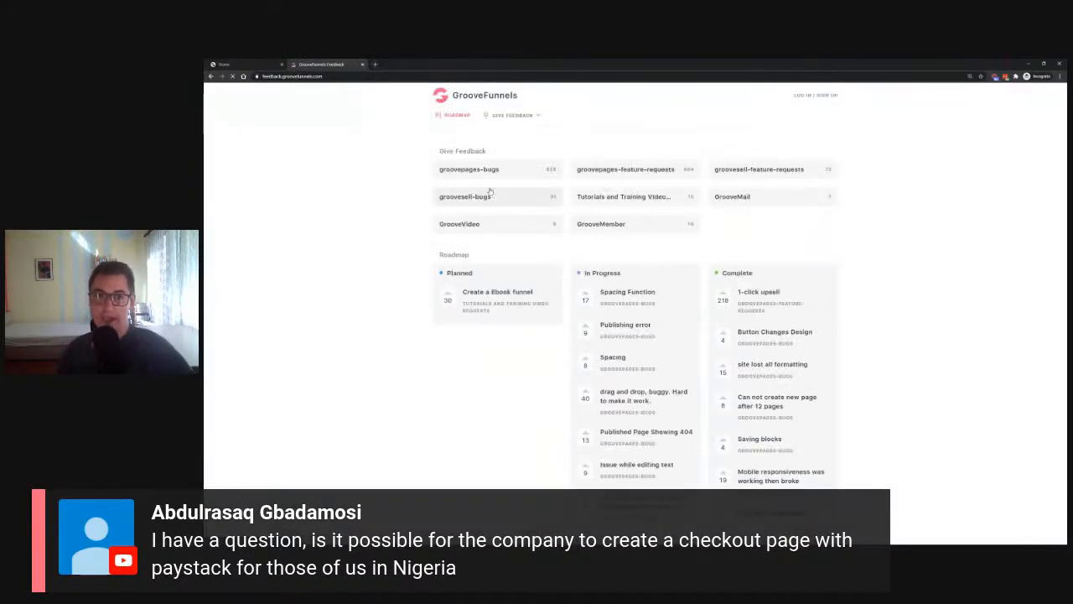
{"action": "left_click", "coordinate": [770, 178]}
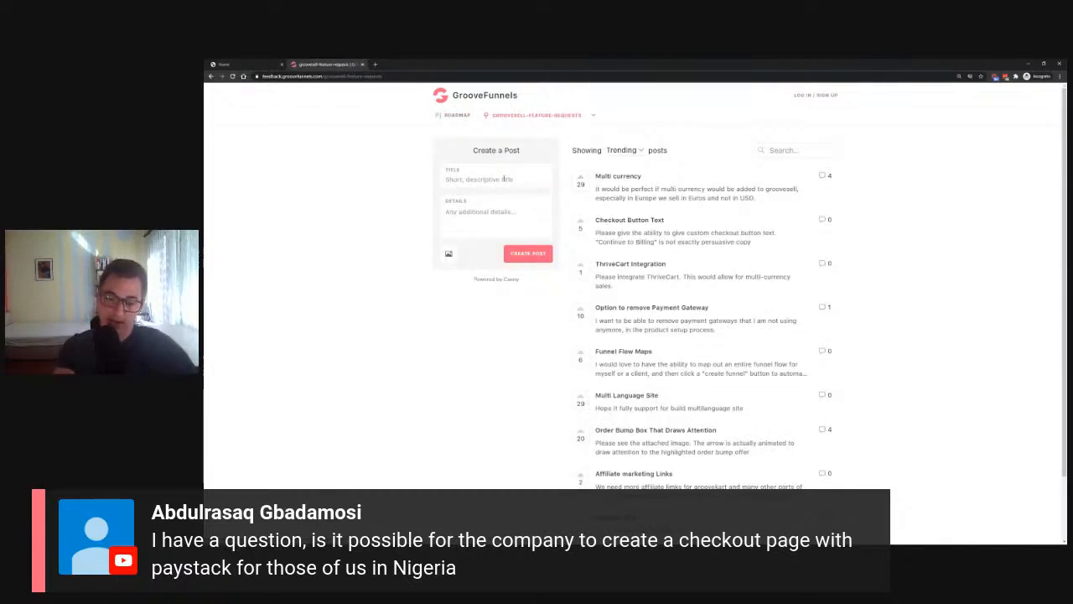
{"action": "type", "text": "pay"}
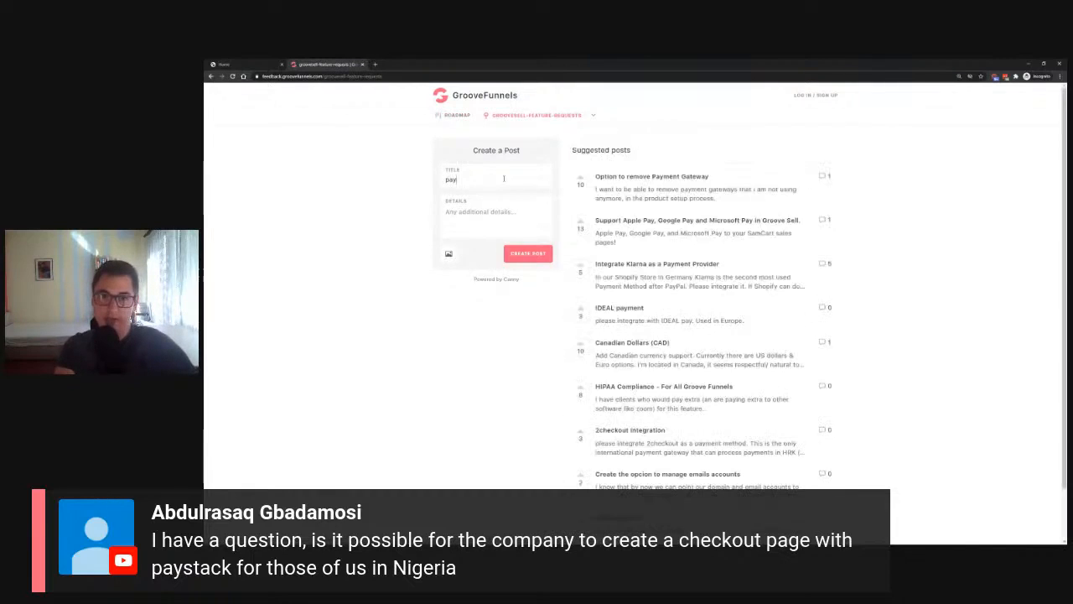
{"action": "type", "text": "st"}
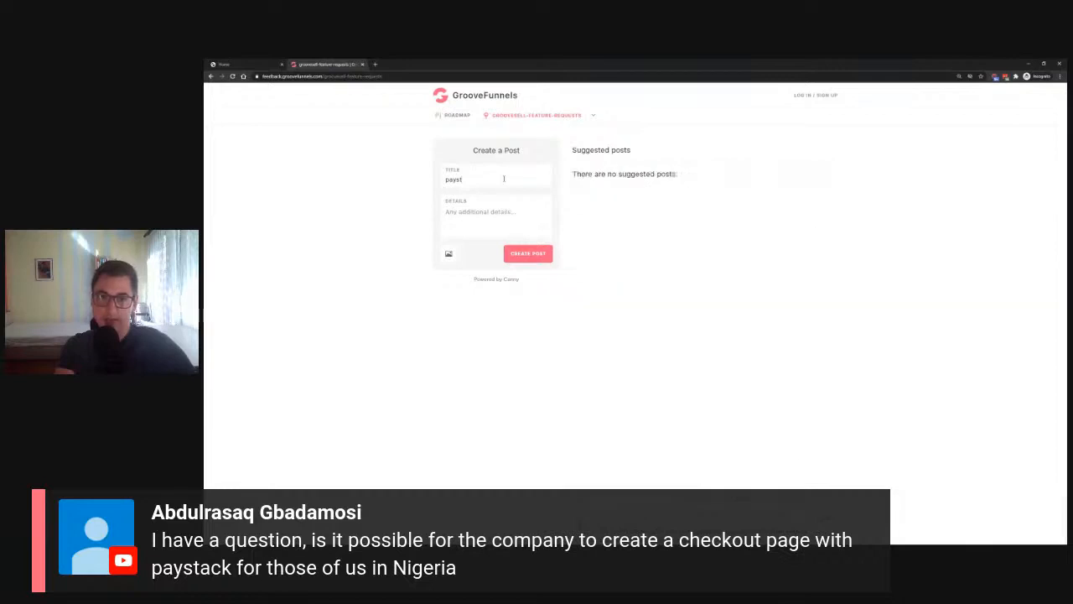
{"action": "key", "text": "BackSpace"}
{"action": "key", "text": "BackSpace"}
{"action": "key", "text": "BackSpace"}
{"action": "key", "text": "BackSpace"}
{"action": "key", "text": "BackSpace"}
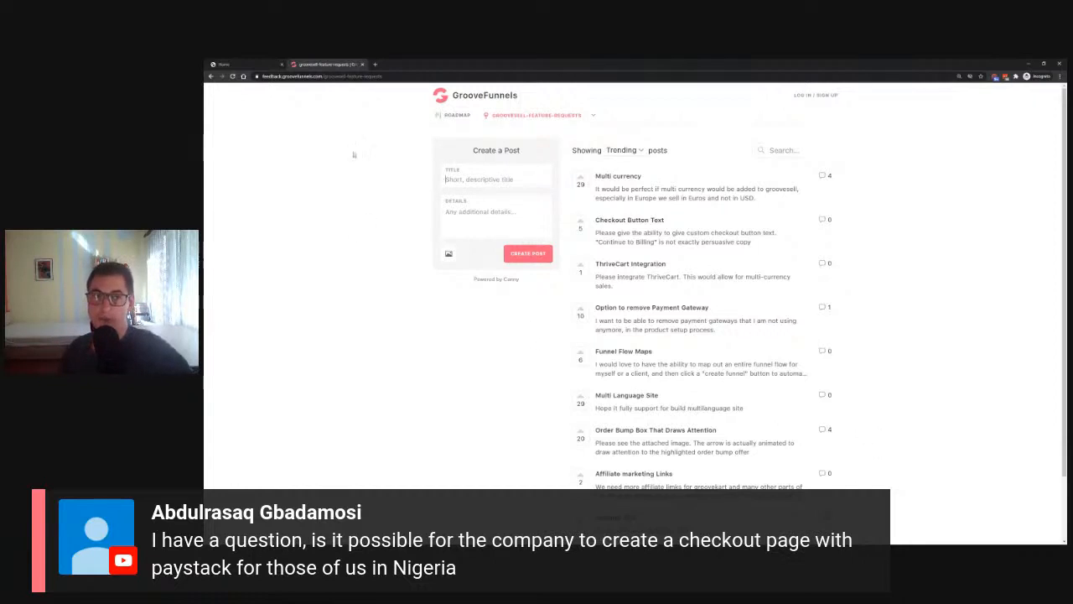
{"action": "left_click", "coordinate": [364, 65]}
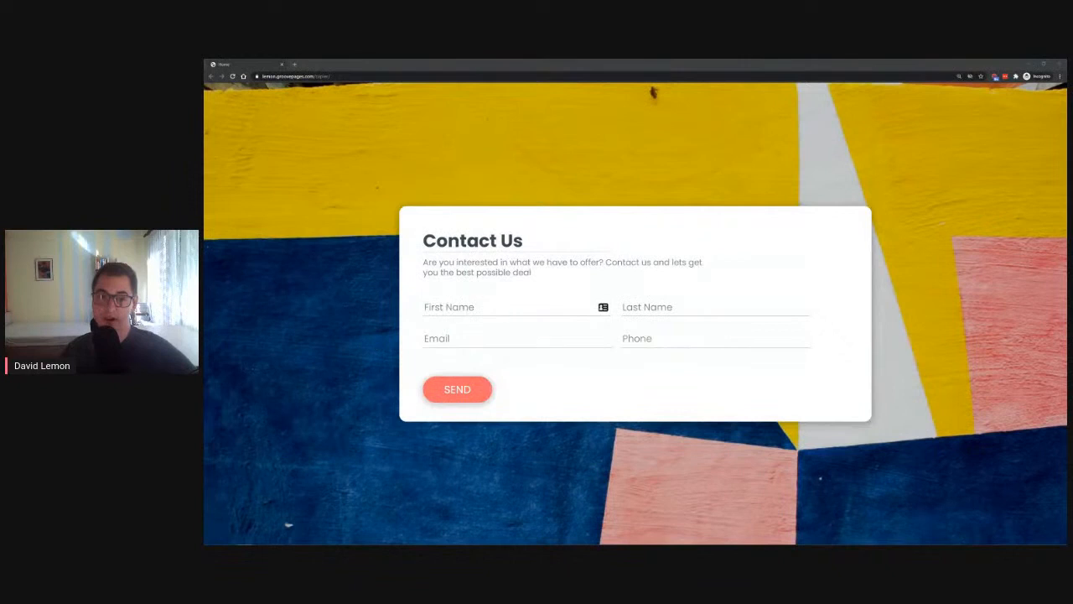
Step: Submit the live Contact Us form with a test name, e-mail and saved phone, then close the window
{"action": "left_click", "coordinate": [473, 308]}
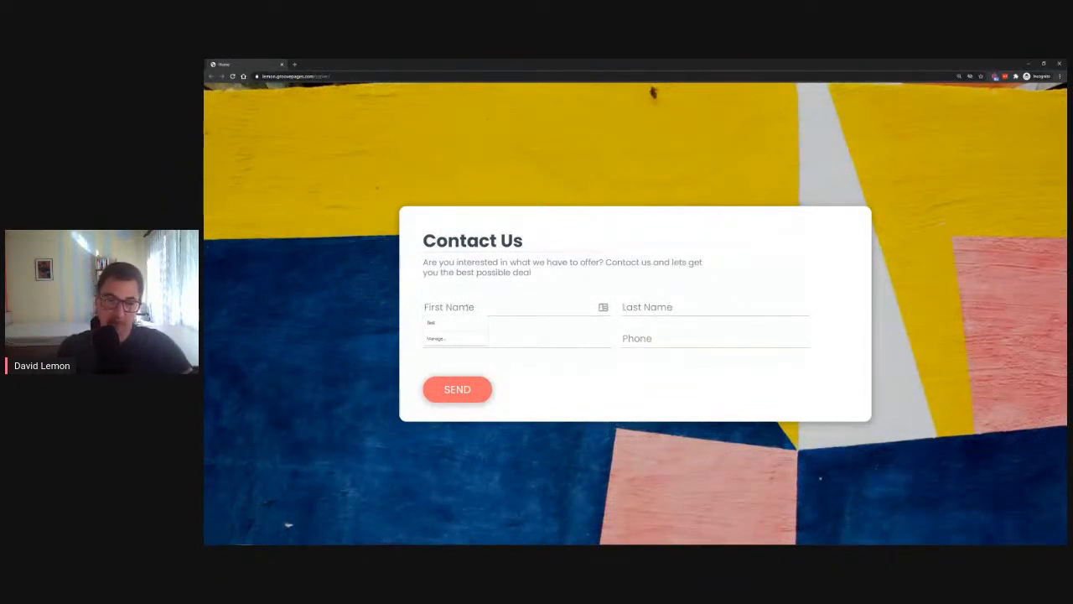
{"action": "type", "text": "Ana"}
{"action": "type", "text": "Banana"}
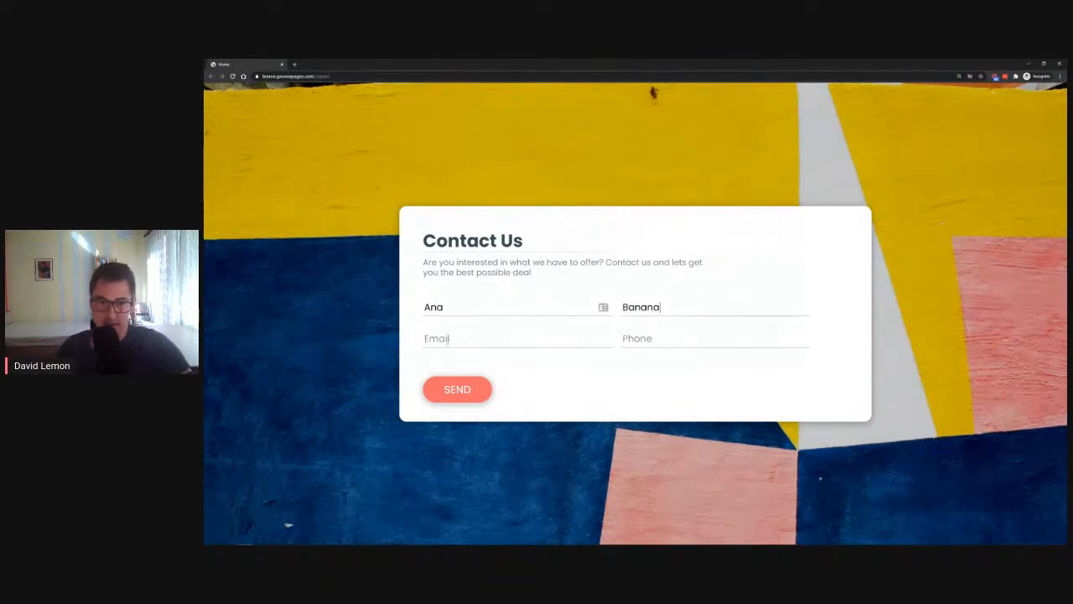
{"action": "left_click", "coordinate": [451, 339]}
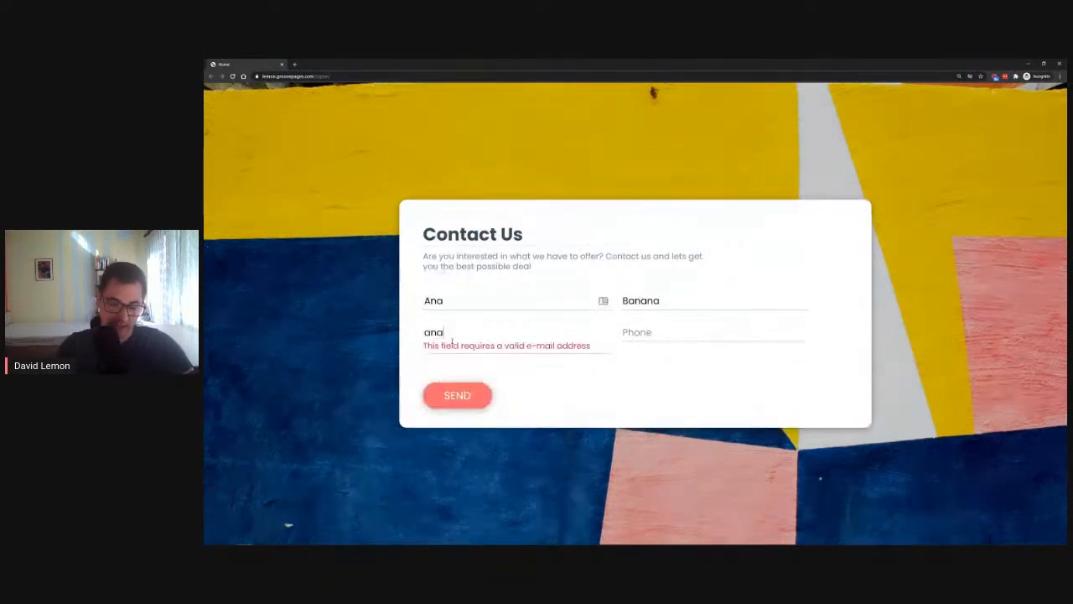
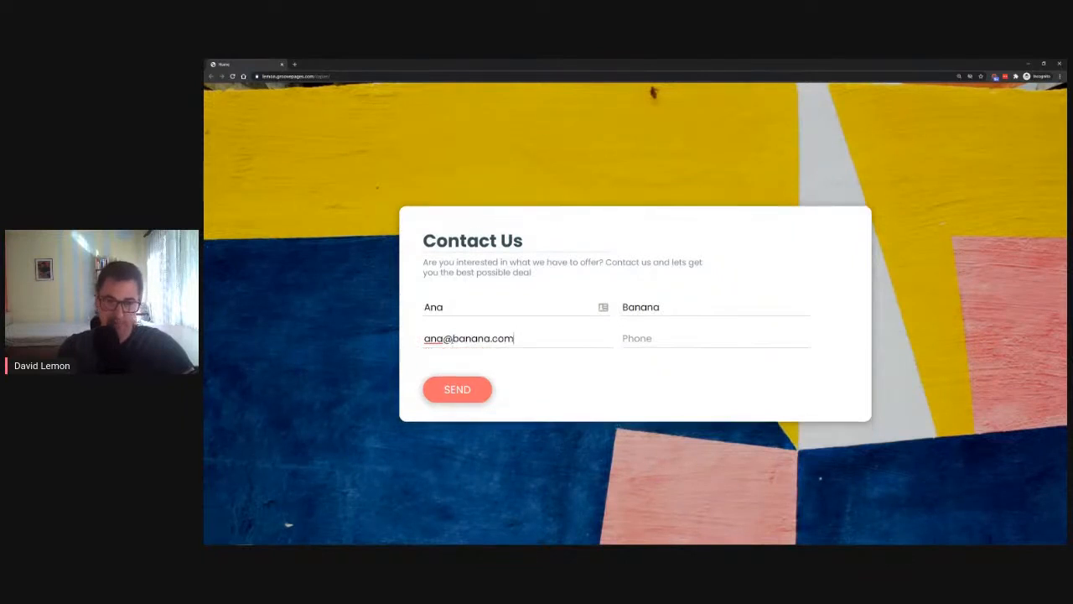
{"action": "left_click", "coordinate": [779, 343]}
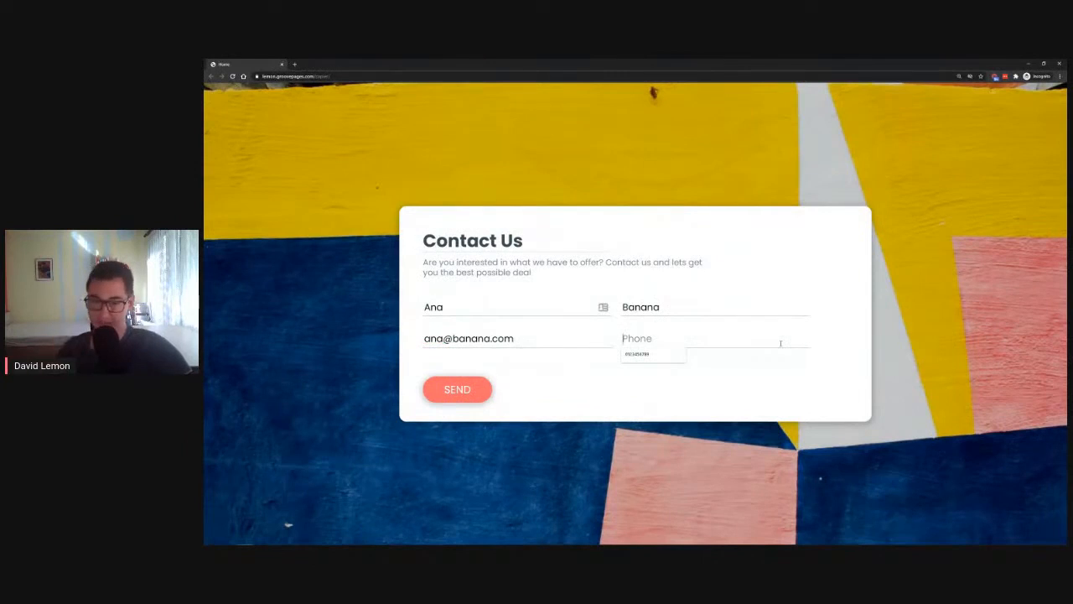
{"action": "left_click", "coordinate": [674, 357]}
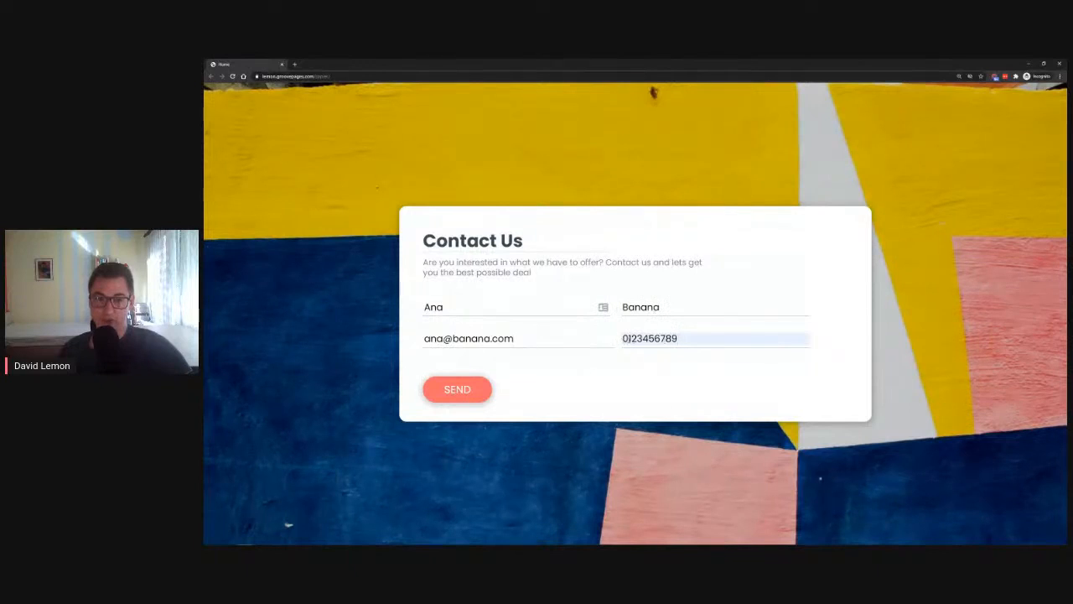
{"action": "left_click", "coordinate": [464, 391]}
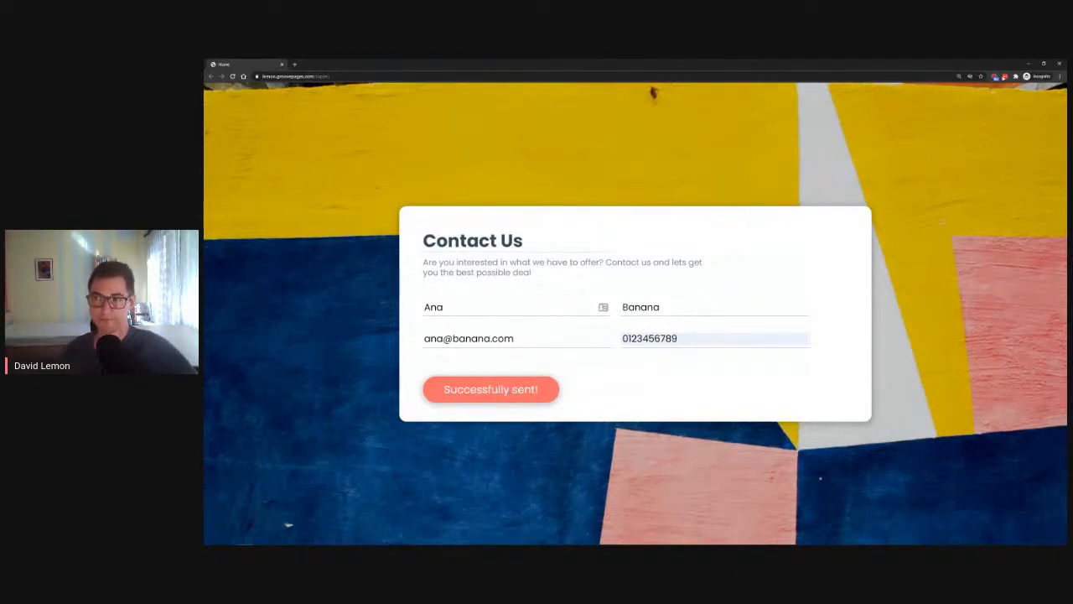
{"action": "left_click", "coordinate": [1060, 65]}
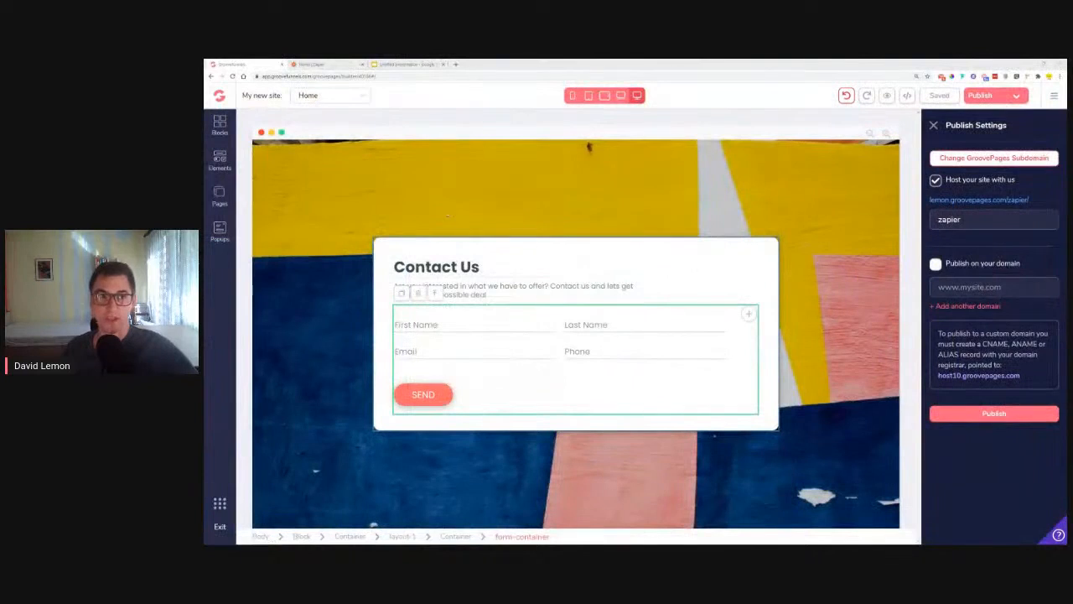
Step: Open the Zapier dashboard in a new tab and start building a new Zap
{"action": "left_click", "coordinate": [318, 66]}
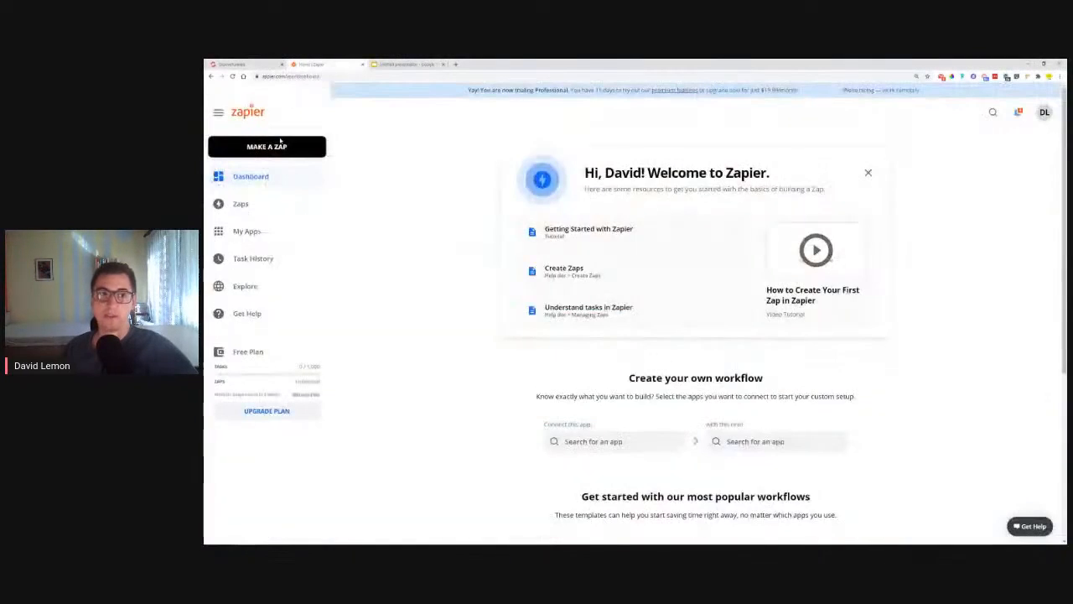
{"action": "left_click", "coordinate": [456, 63]}
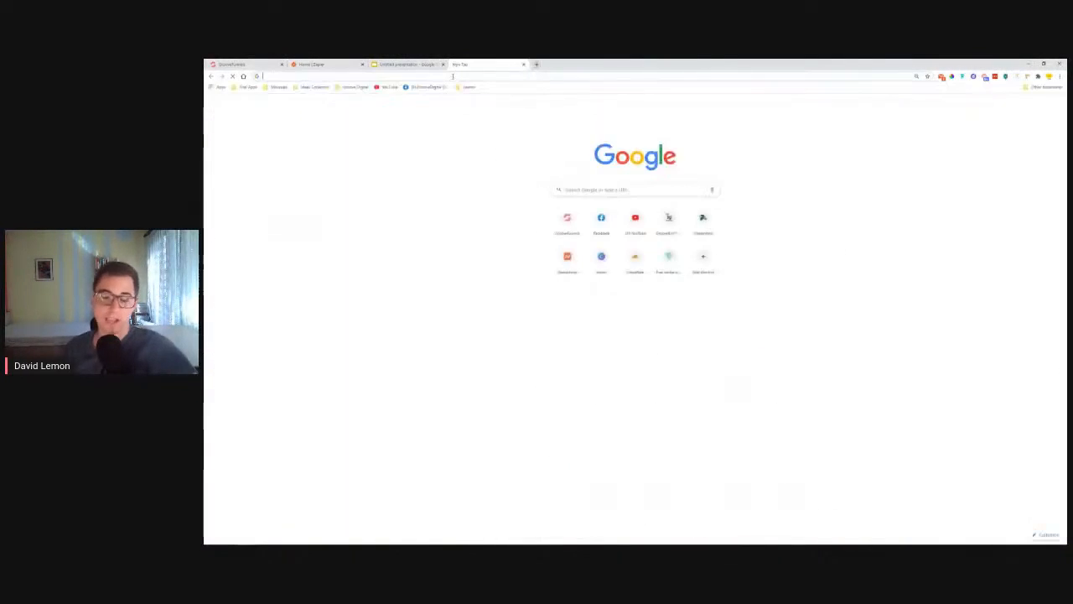
{"action": "type", "text": "zapier.com"}
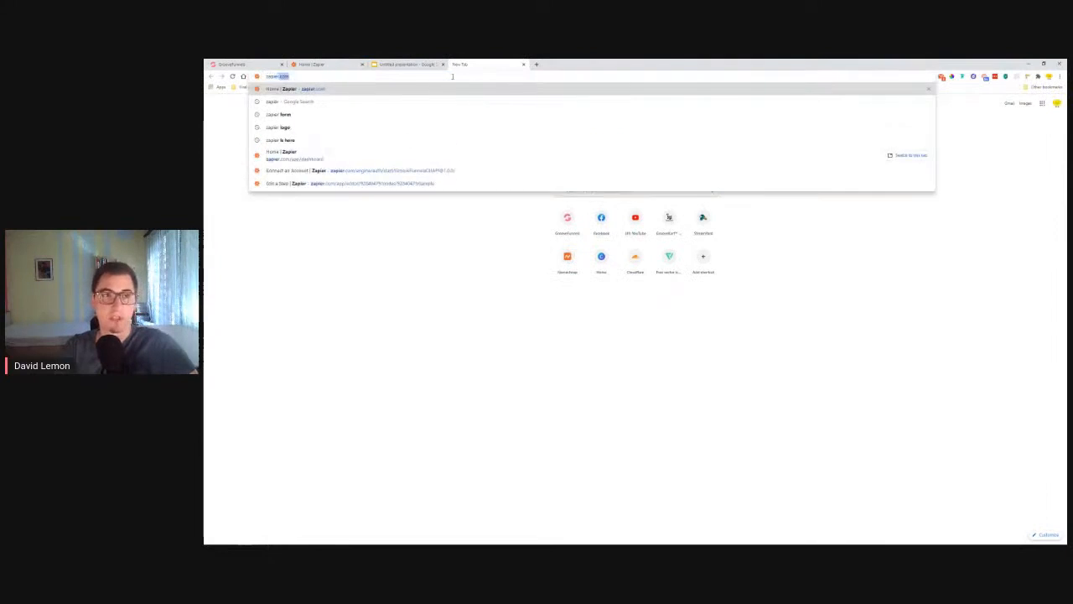
{"action": "key", "text": "Return"}
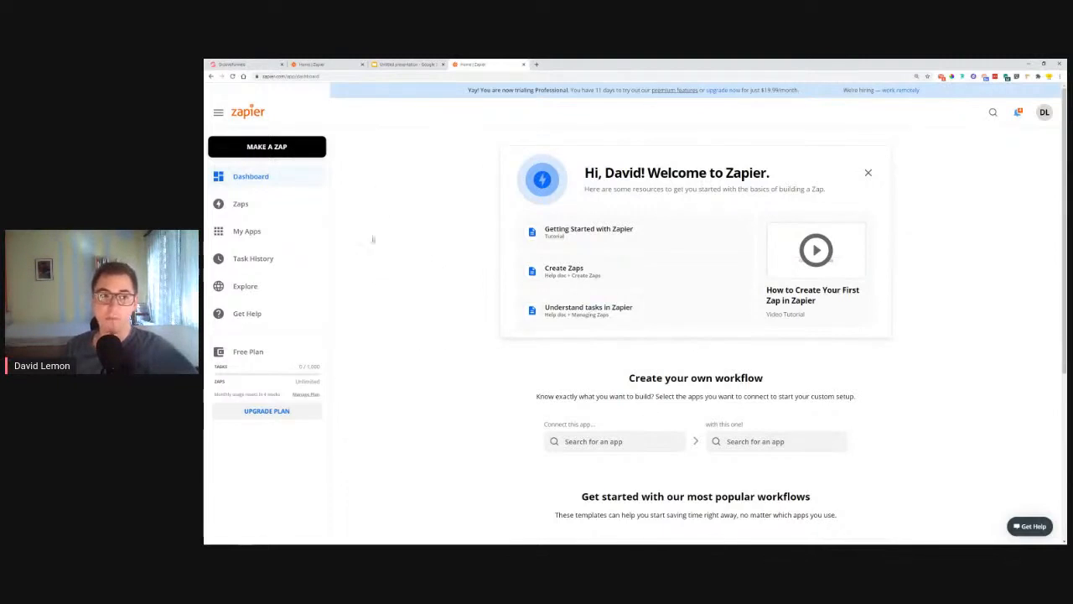
{"action": "left_click", "coordinate": [278, 149]}
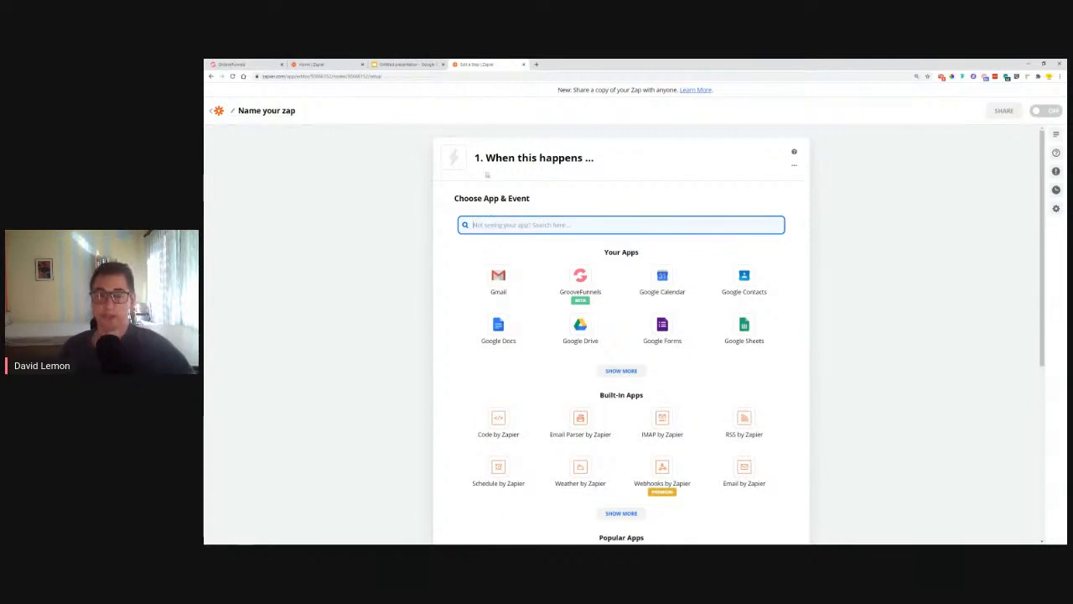
Step: Choose GrooveFunnels as the trigger app with the New Form Submission event
{"action": "left_click", "coordinate": [520, 157]}
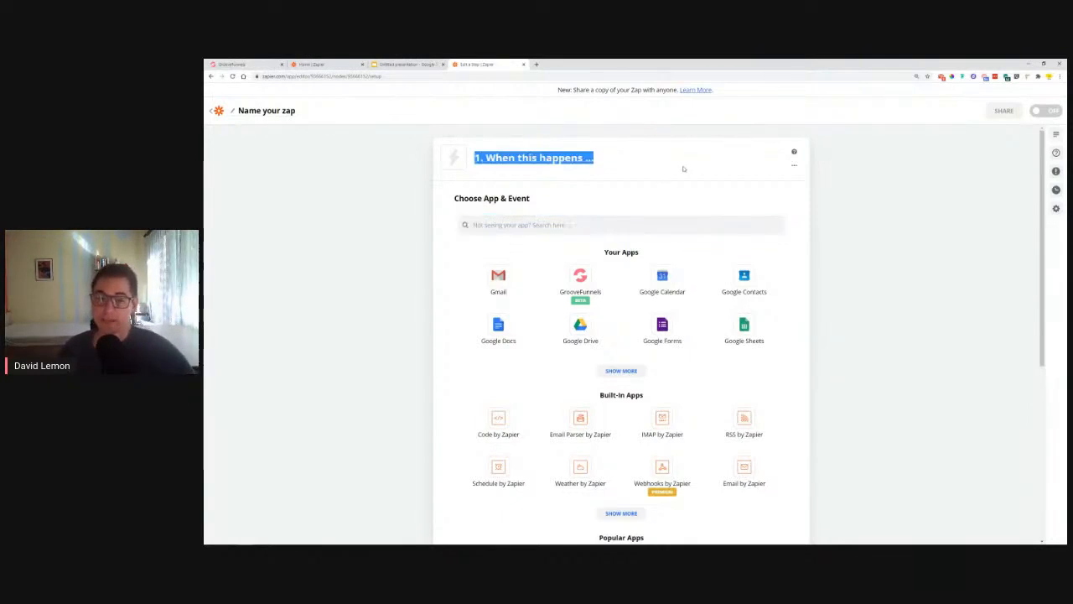
{"action": "scroll", "coordinate": [686, 180], "scroll_direction": "down", "scroll_amount": 5}
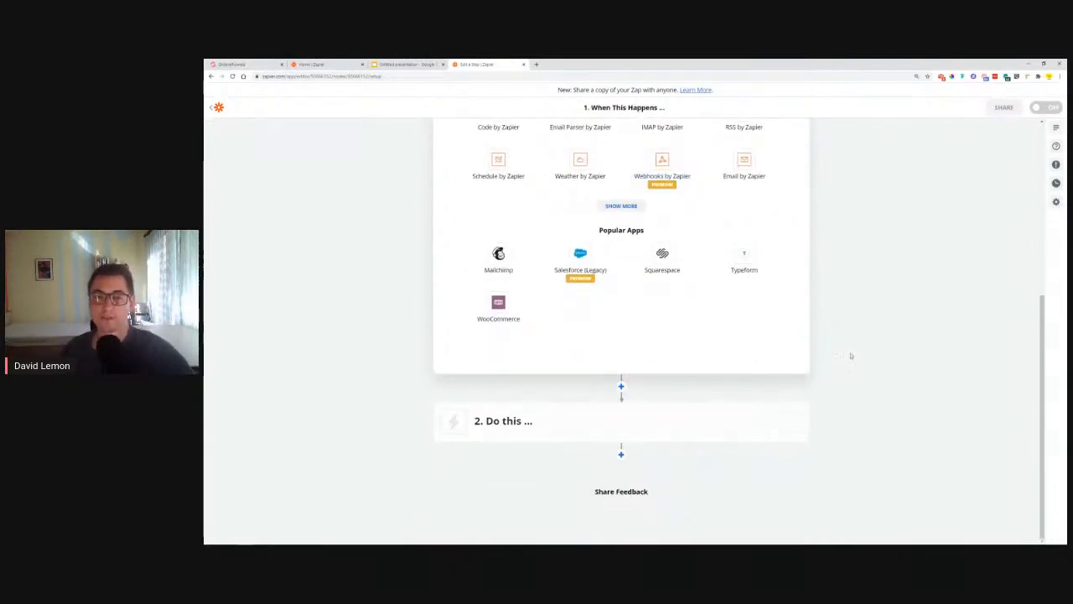
{"action": "scroll", "coordinate": [850, 355], "scroll_direction": "up", "scroll_amount": 5}
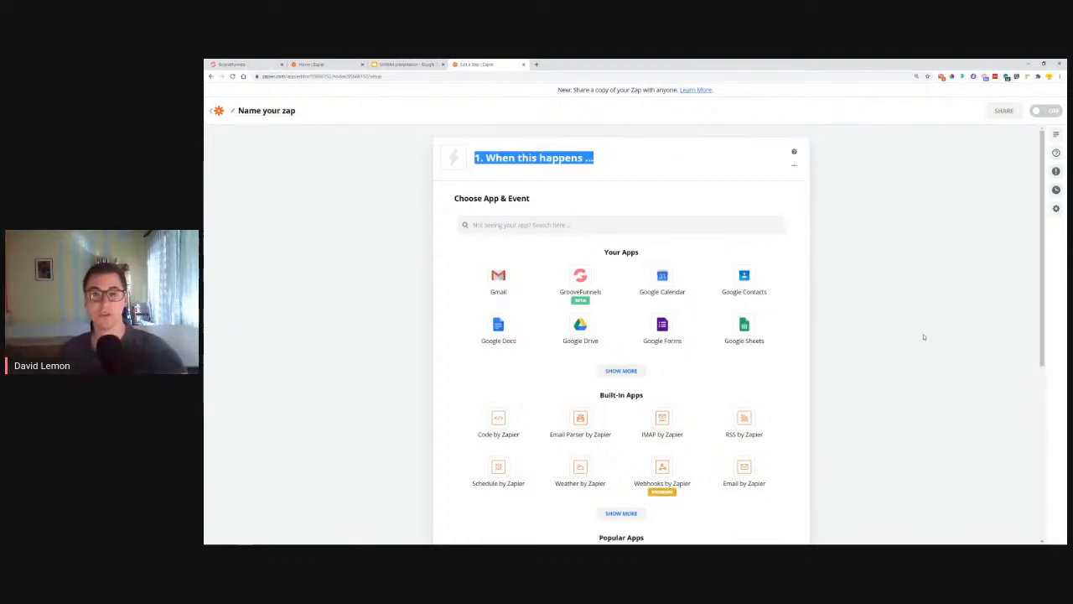
{"action": "left_click", "coordinate": [606, 224]}
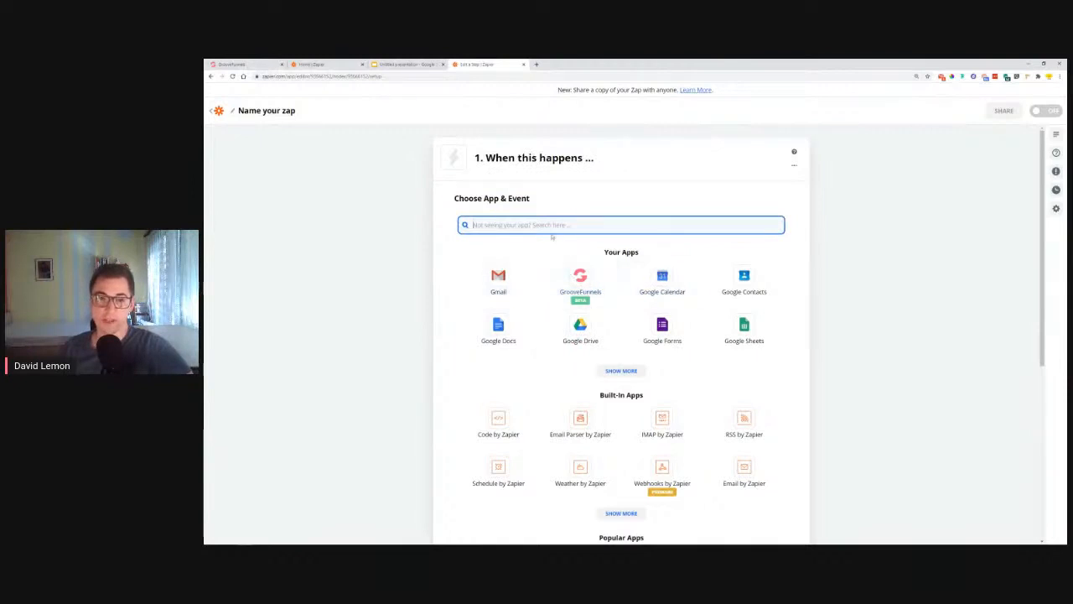
{"action": "type", "text": "groove"}
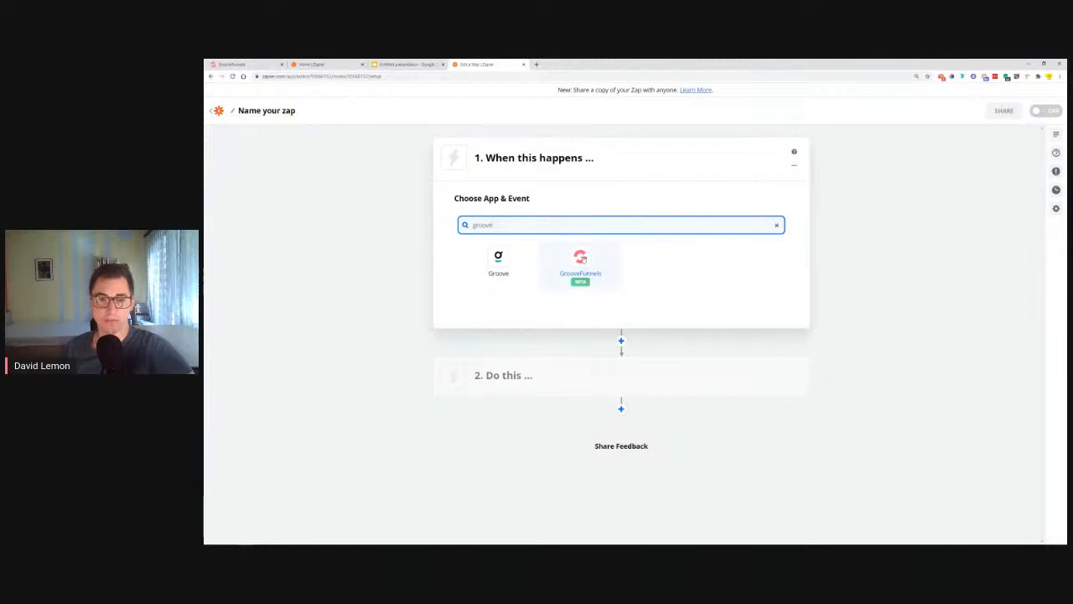
{"action": "left_click", "coordinate": [580, 259]}
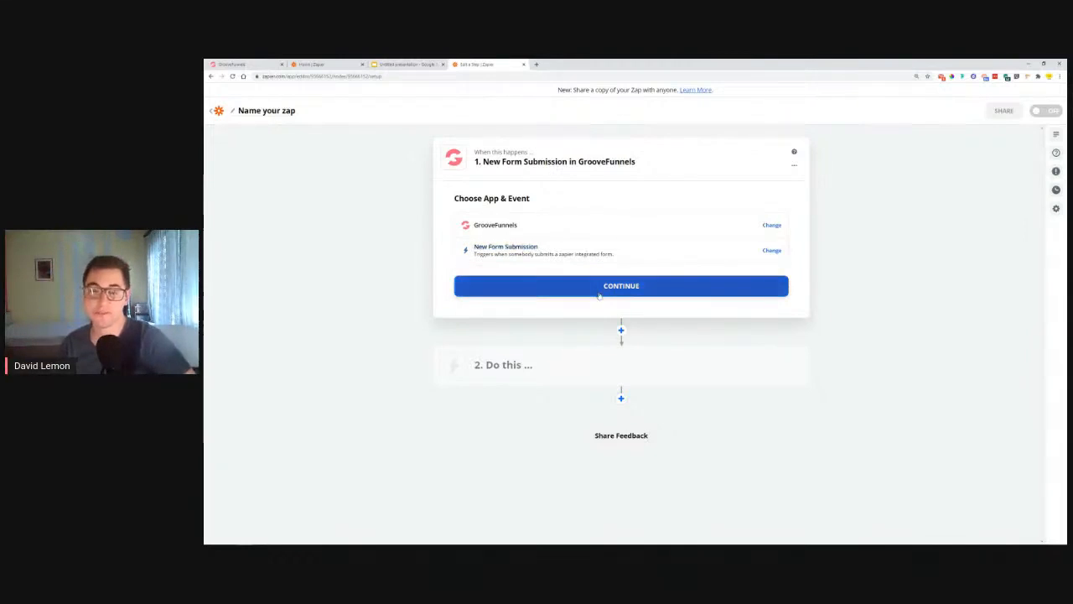
{"action": "left_click", "coordinate": [549, 258]}
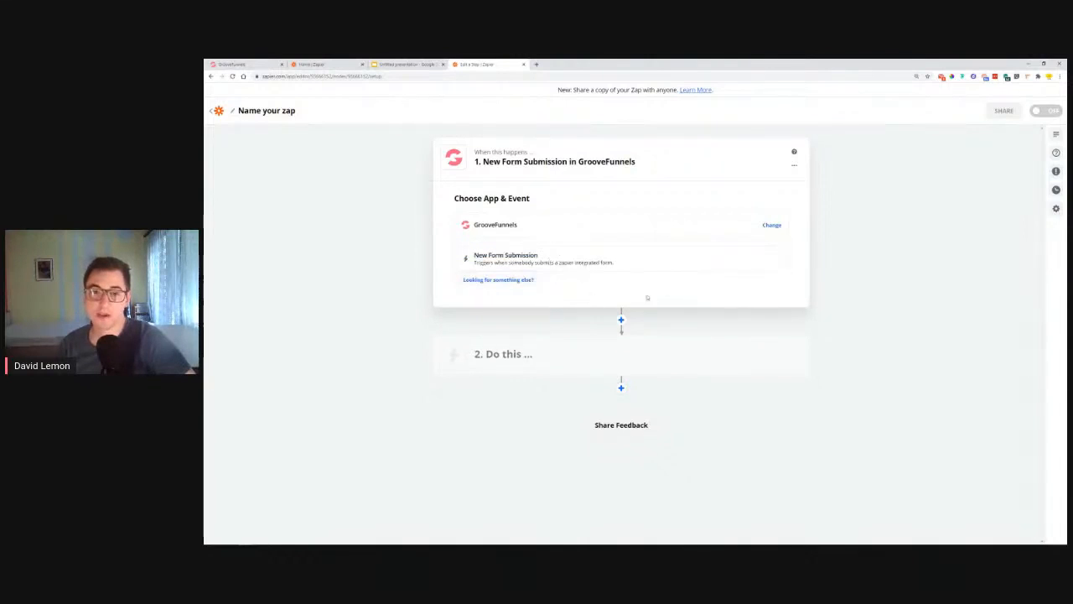
{"action": "left_click", "coordinate": [570, 261]}
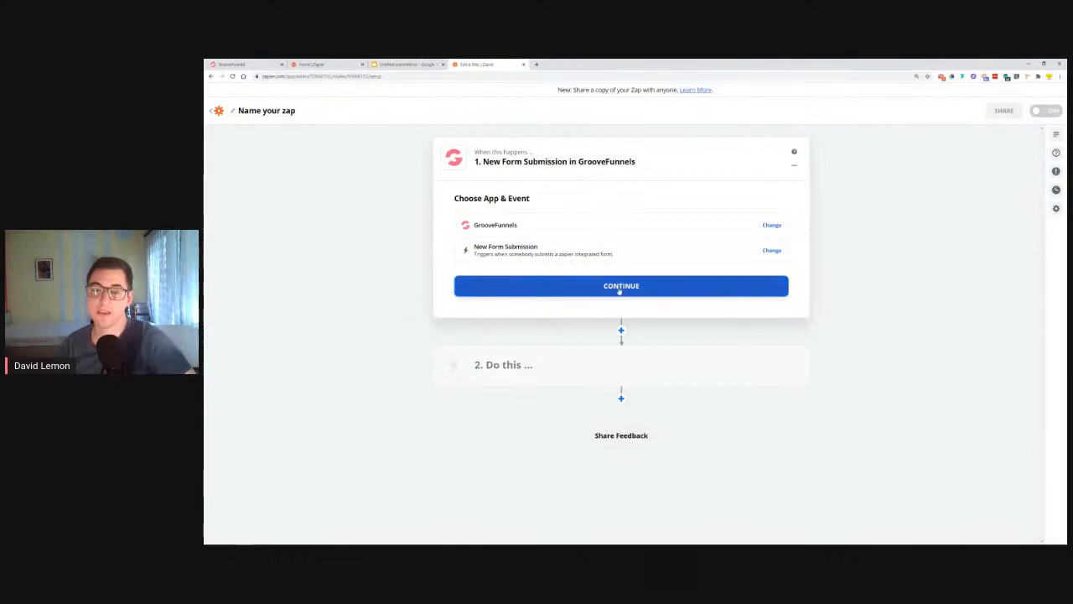
Step: Confirm the GrooveFunnels trigger and open the account list under Choose Account
{"action": "left_click", "coordinate": [606, 287]}
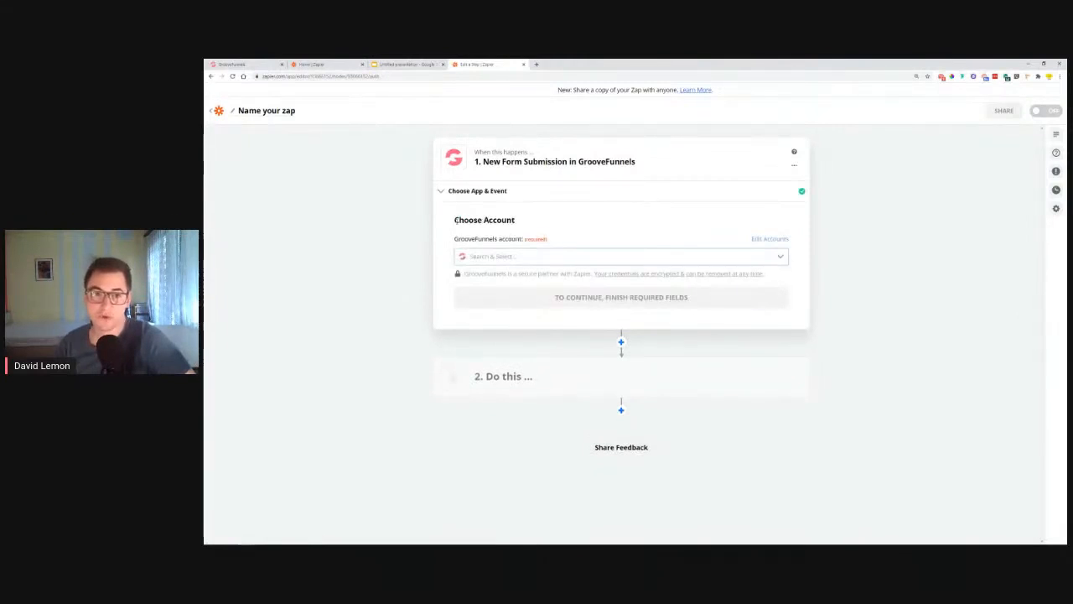
{"action": "left_click_drag", "start_coordinate": [455, 220], "coordinate": [537, 223]}
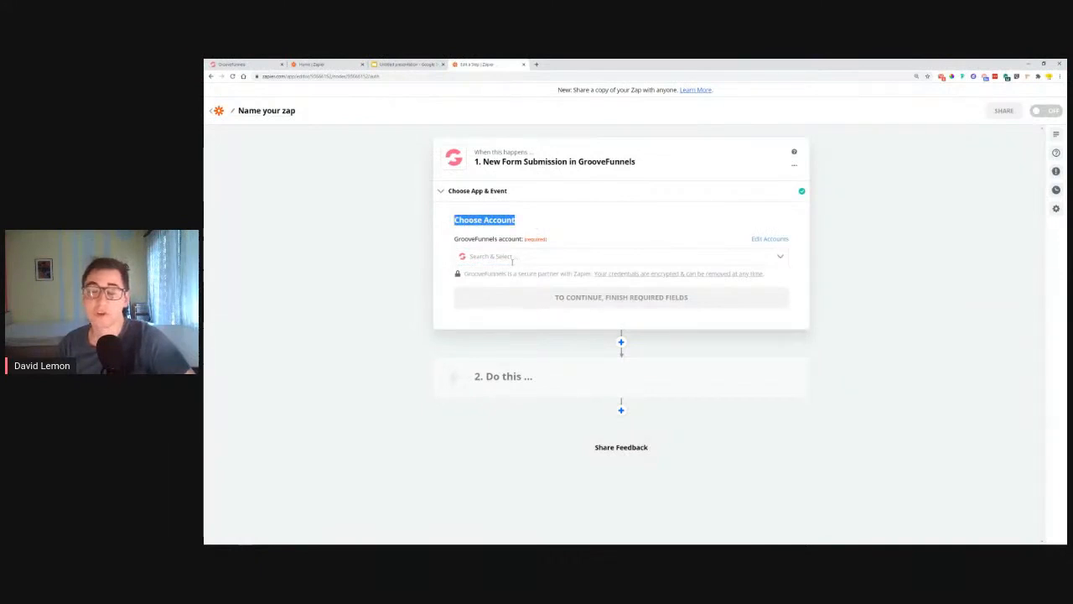
{"action": "left_click", "coordinate": [512, 257]}
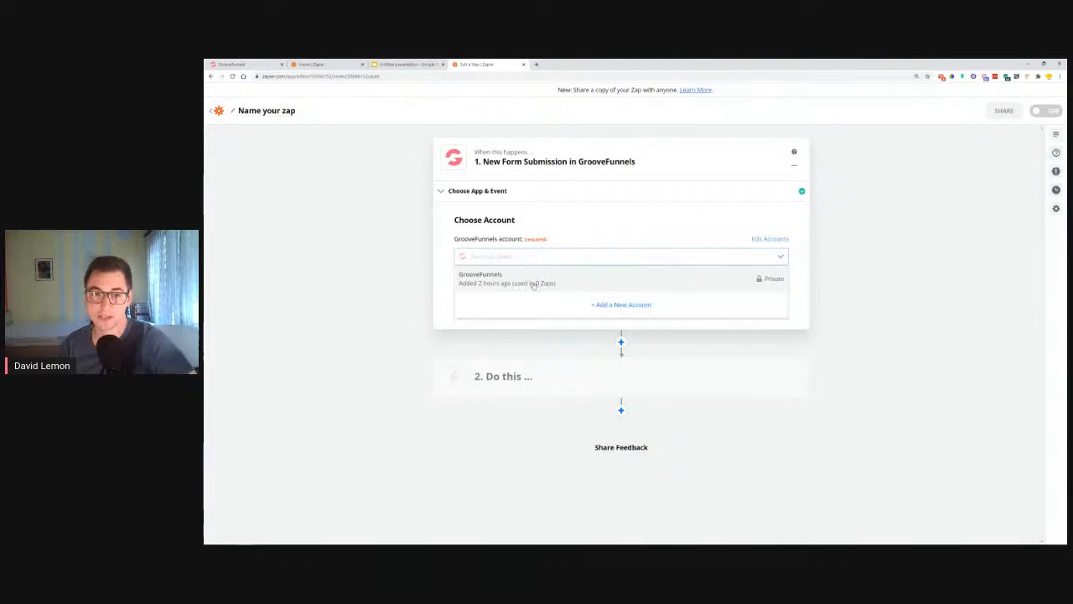
Step: Try connecting a new GrooveFunnels account, then close the login window and reopen the account list
{"action": "left_click", "coordinate": [621, 304]}
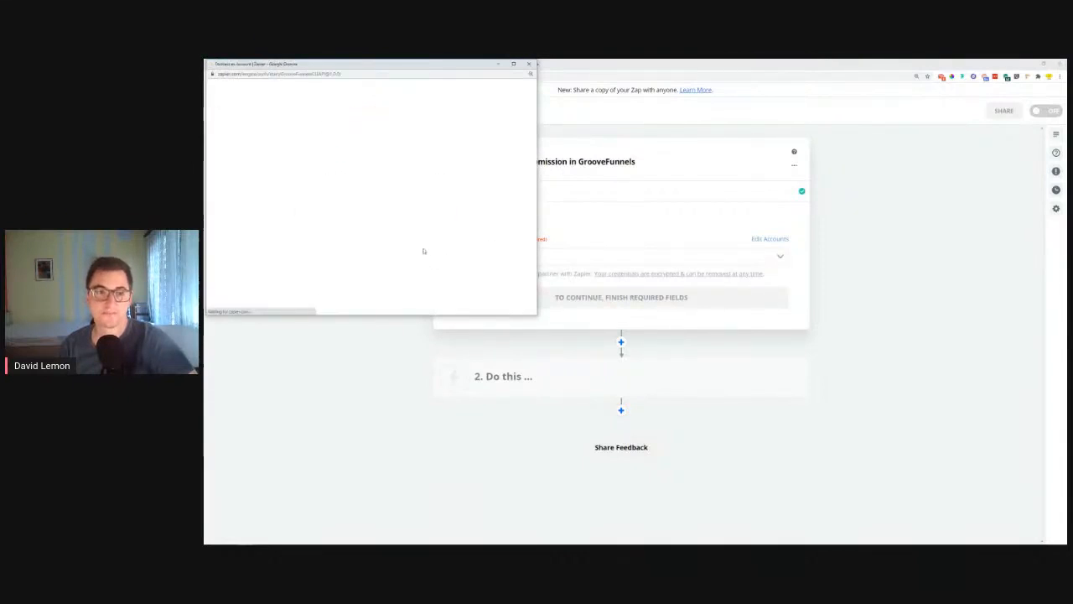
{"action": "left_click_drag", "start_coordinate": [294, 146], "coordinate": [447, 161]}
{"action": "left_click", "coordinate": [327, 195]}
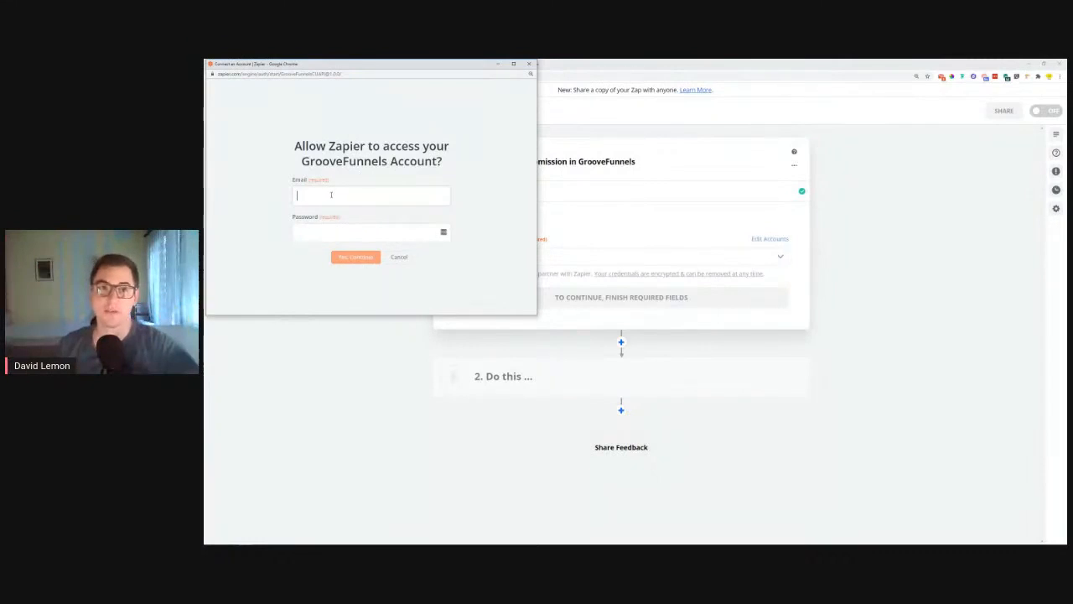
{"action": "left_click_drag", "start_coordinate": [369, 63], "coordinate": [475, 227]}
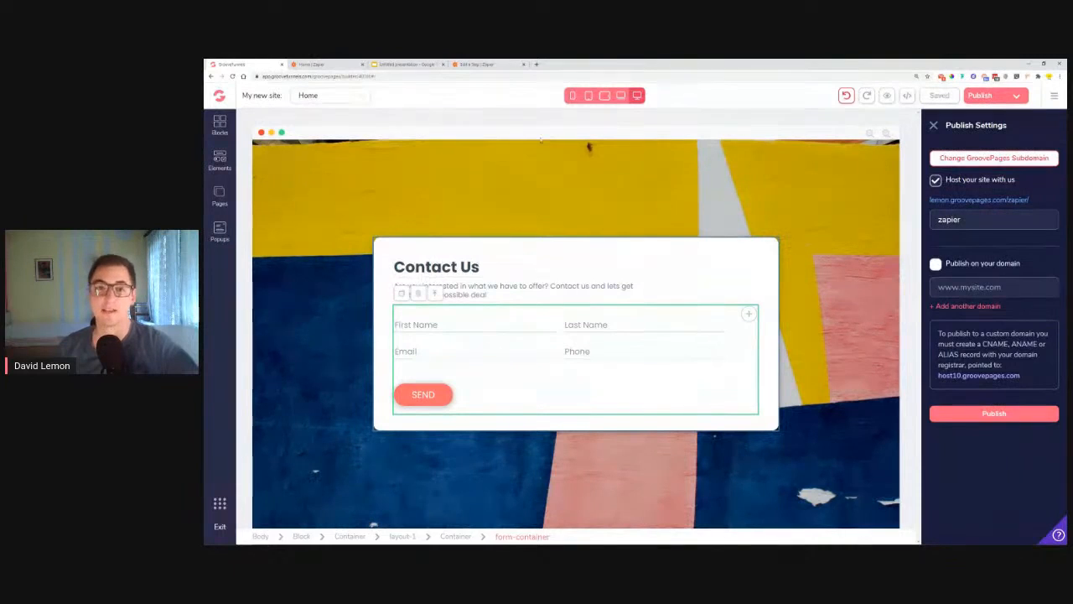
{"action": "left_click", "coordinate": [480, 64]}
{"action": "mouse_move", "coordinate": [245, 540]}
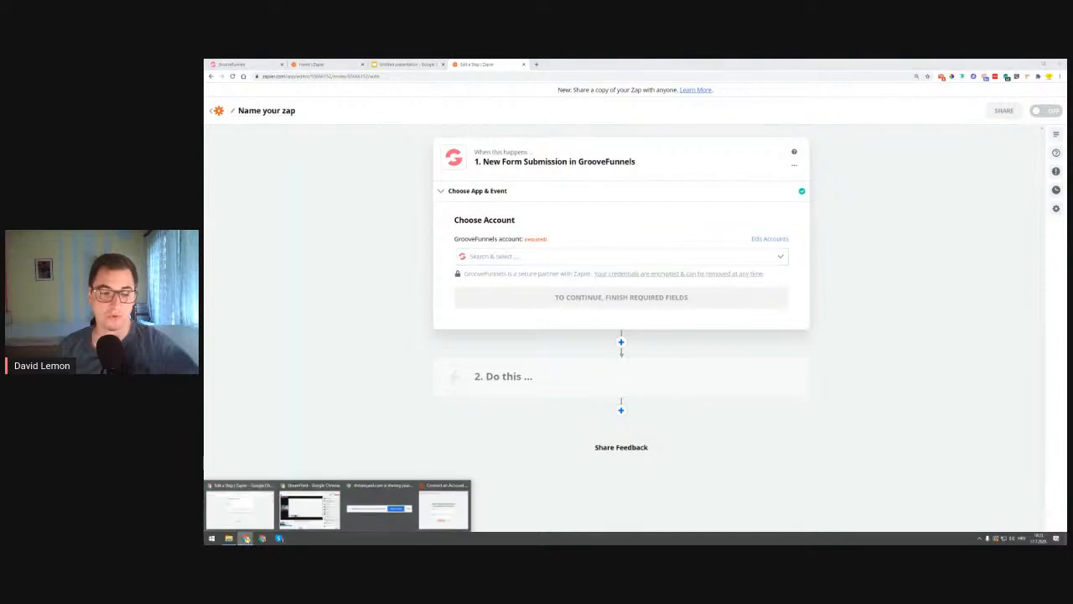
{"action": "left_click", "coordinate": [442, 510]}
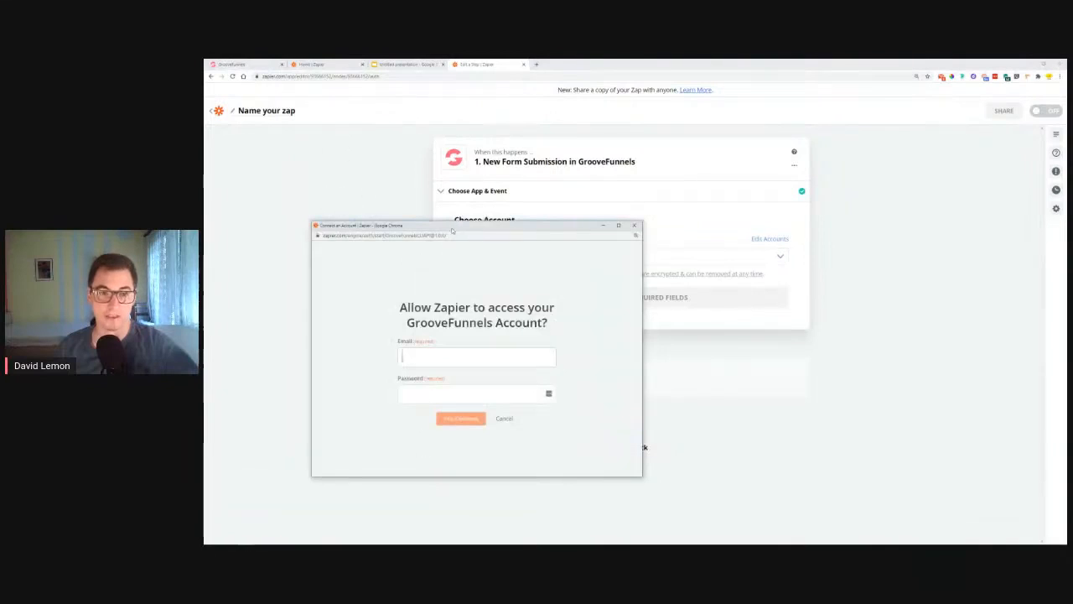
{"action": "left_click_drag", "start_coordinate": [452, 230], "coordinate": [435, 135]}
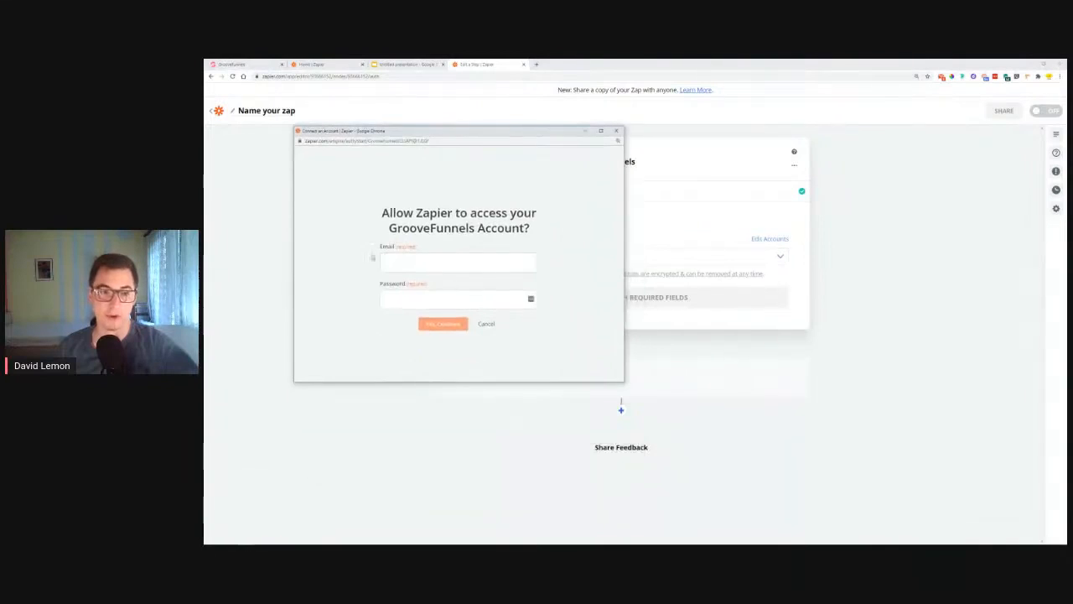
{"action": "left_click", "coordinate": [617, 131]}
{"action": "left_click", "coordinate": [514, 257]}
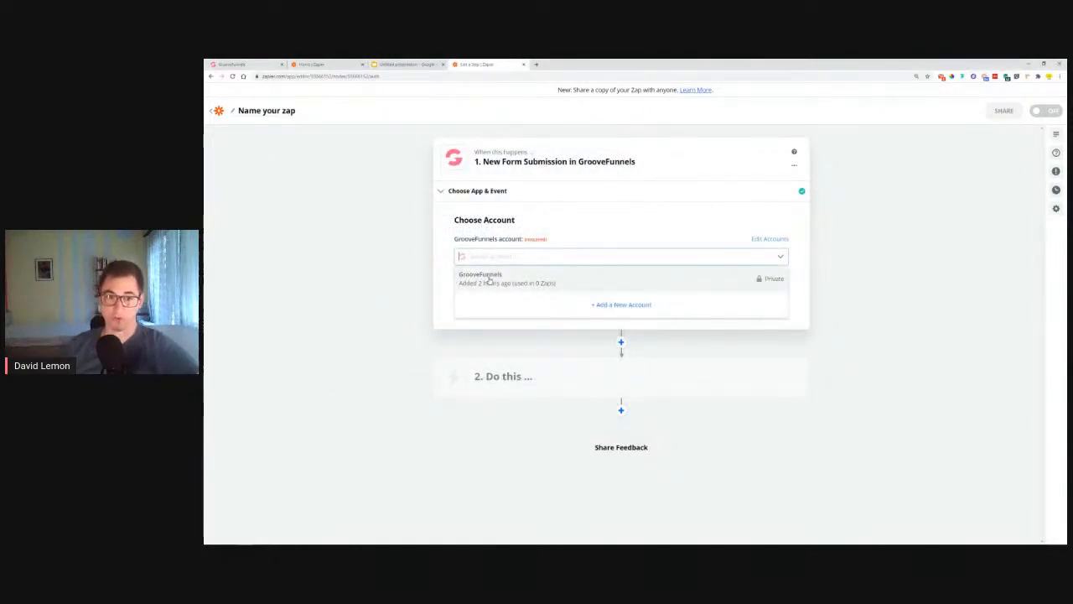
Step: Select the existing GrooveFunnels account and the TestZap integration, confirming each
{"action": "left_click", "coordinate": [491, 281]}
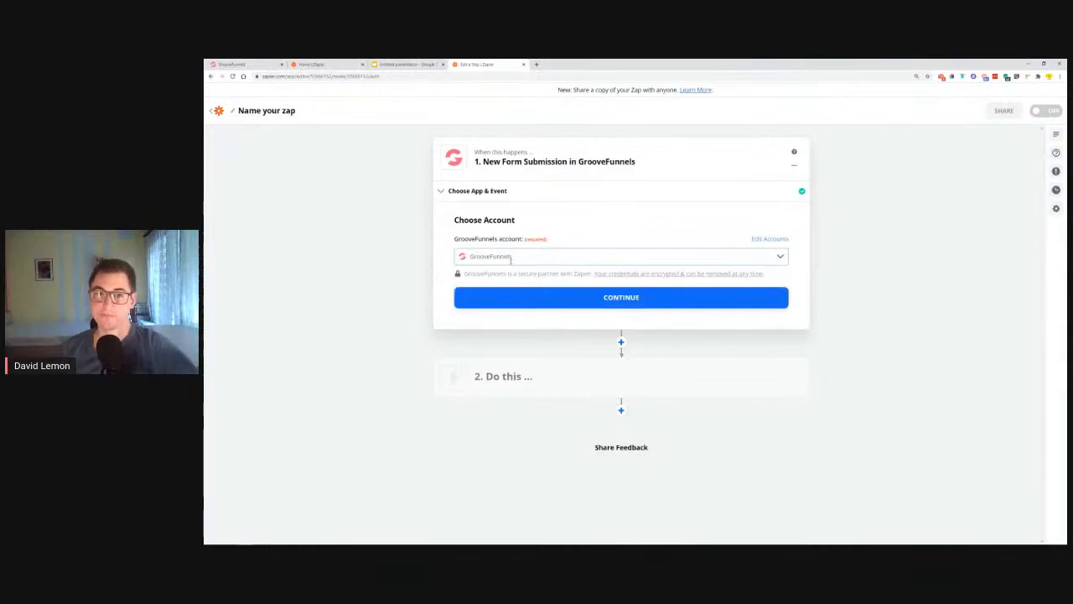
{"action": "left_click", "coordinate": [536, 299]}
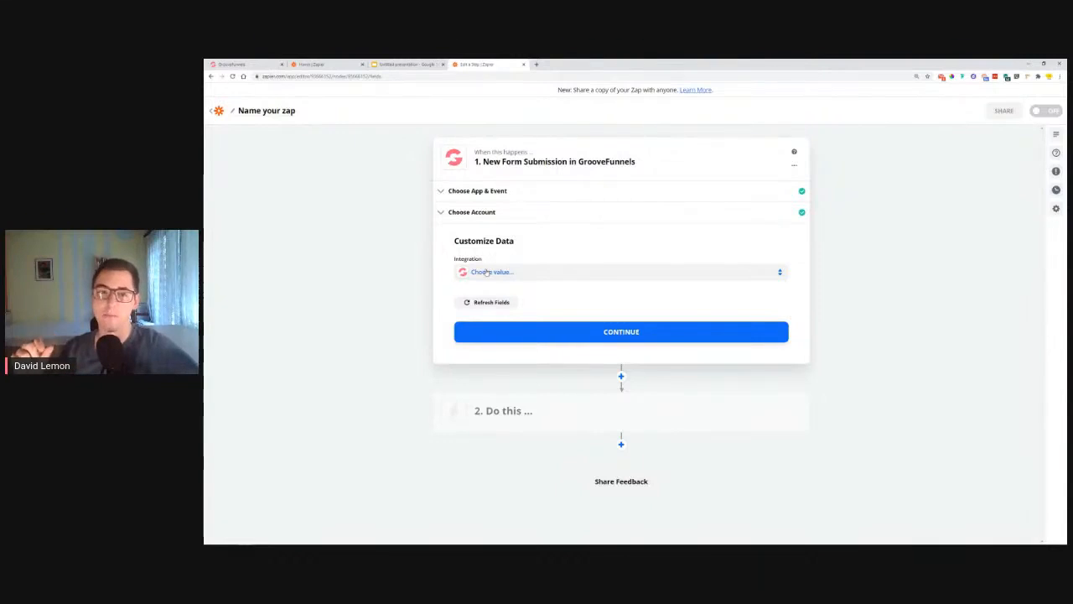
{"action": "left_click", "coordinate": [486, 272]}
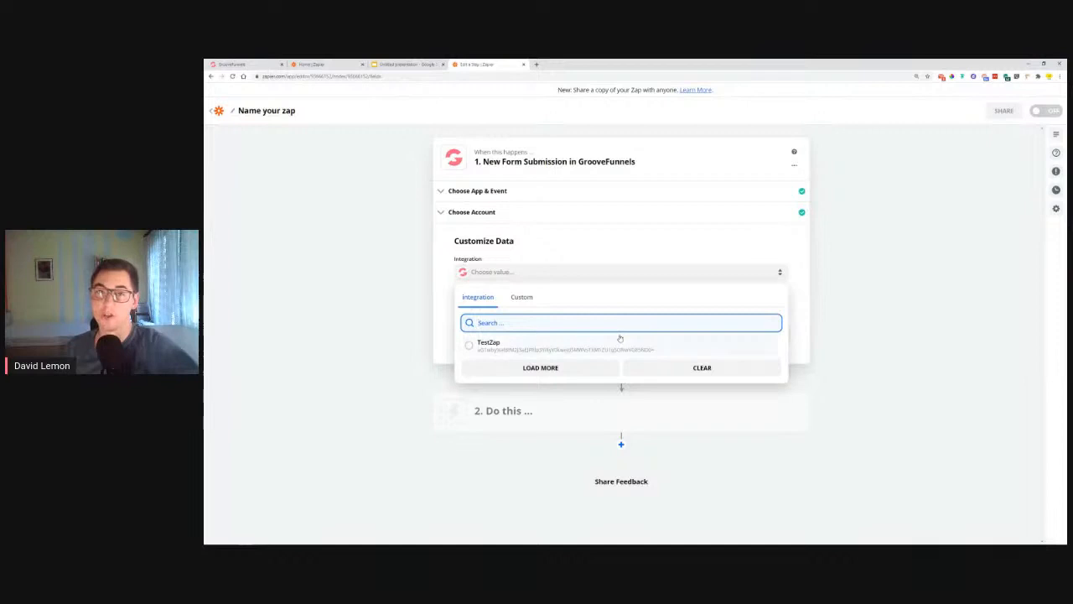
{"action": "left_click", "coordinate": [470, 347]}
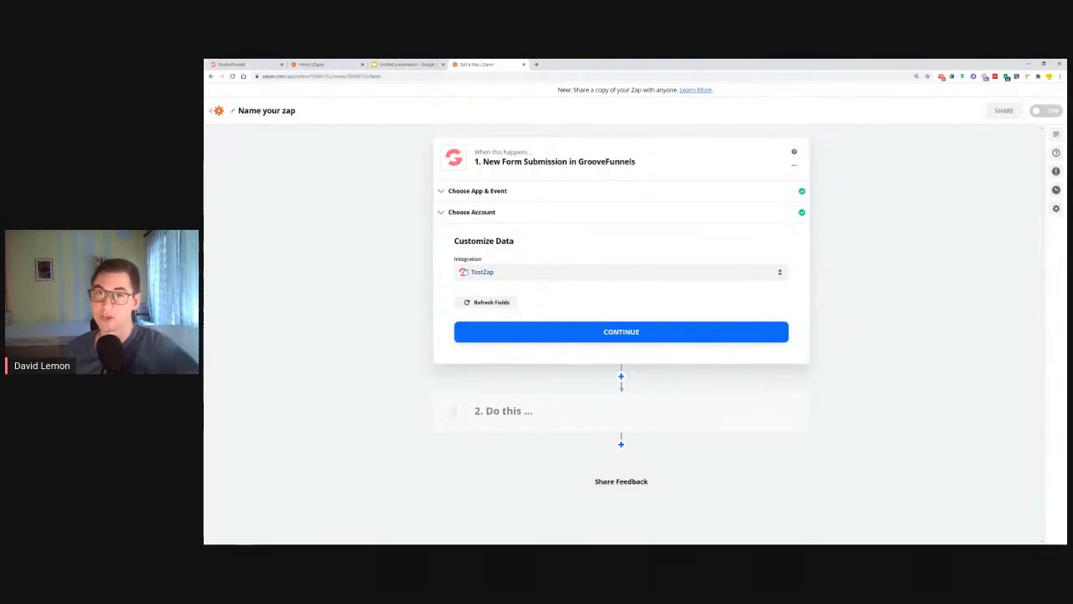
{"action": "left_click", "coordinate": [637, 331]}
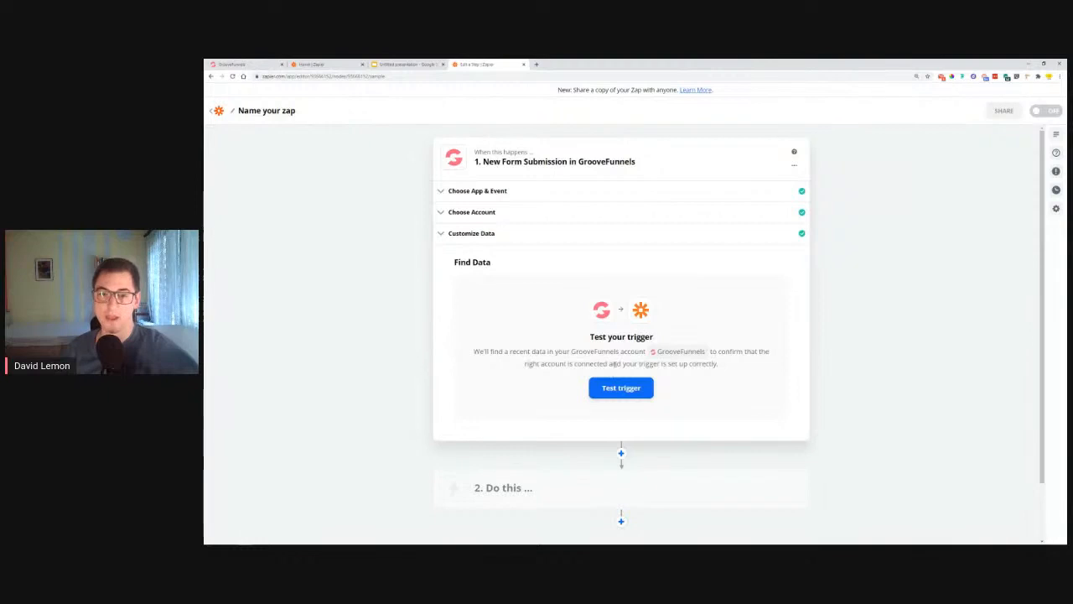
Step: Run the trigger test and review the sample last name, email and phone values found
{"action": "left_click", "coordinate": [609, 385]}
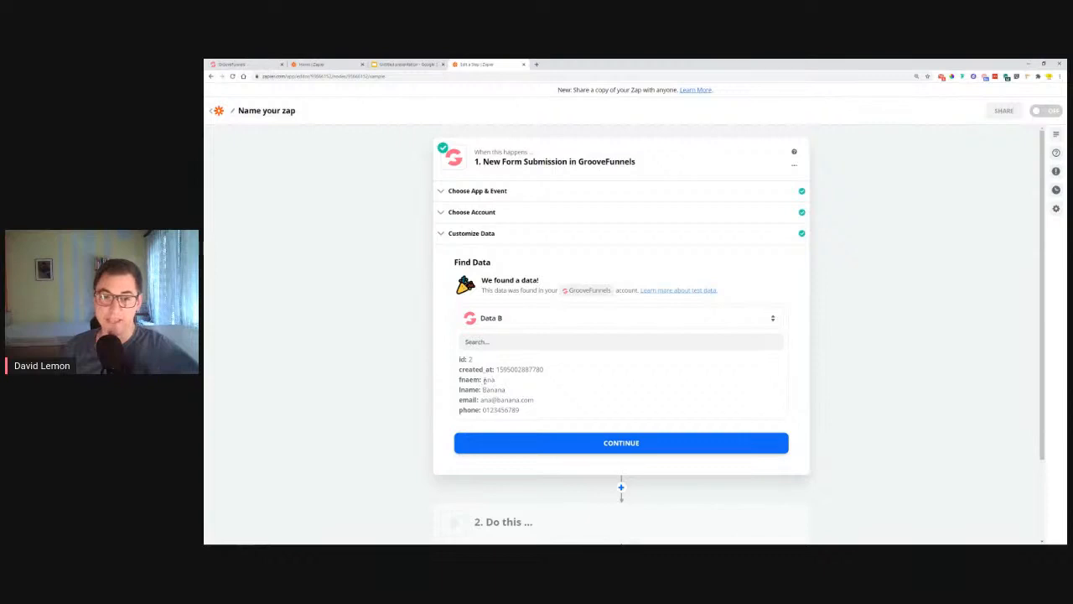
{"action": "left_click_drag", "start_coordinate": [483, 390], "coordinate": [508, 394]}
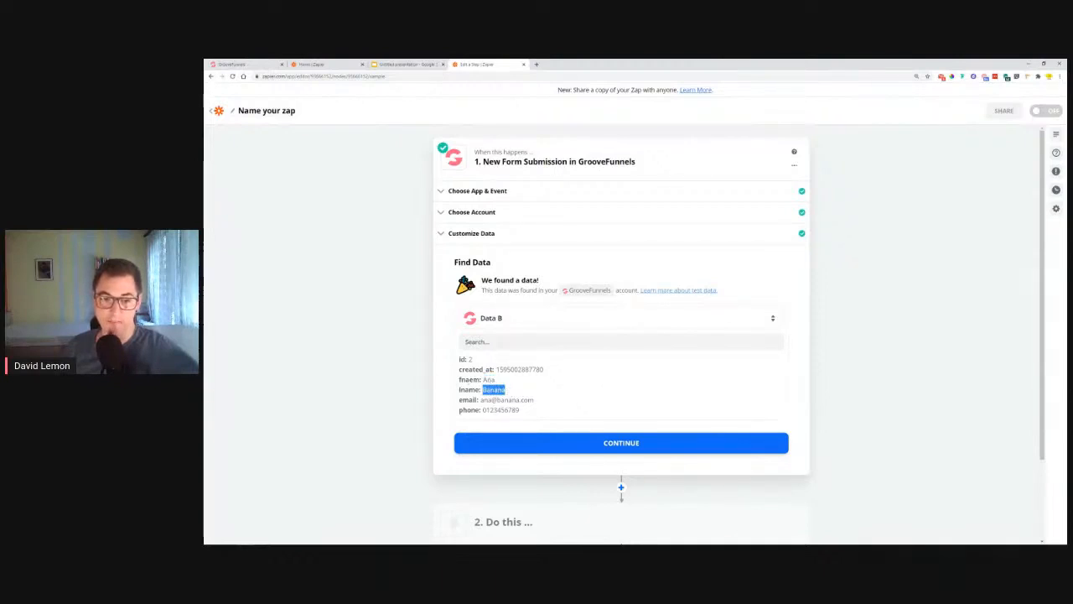
{"action": "left_click_drag", "start_coordinate": [483, 400], "coordinate": [525, 411]}
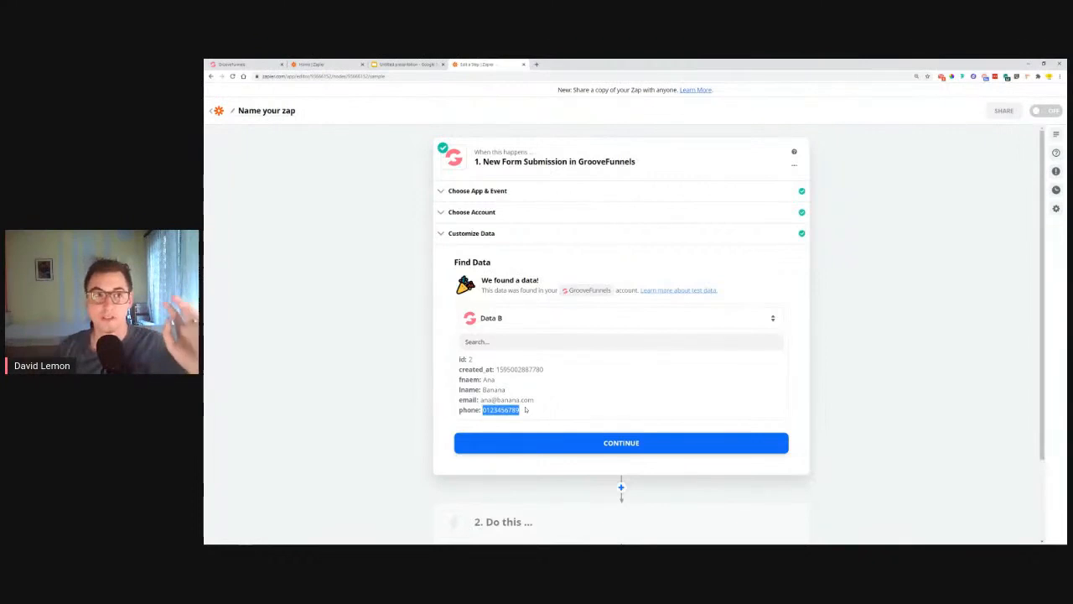
{"action": "left_click", "coordinate": [244, 65]}
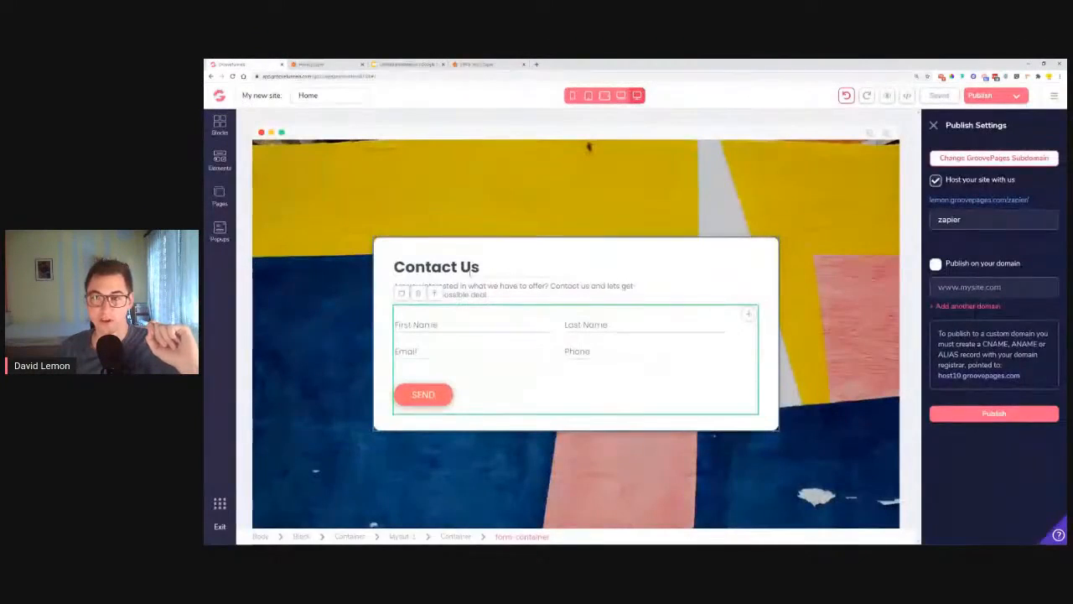
Step: Republish the Contact Us page, then go back to the Zap in Zapier
{"action": "left_click", "coordinate": [988, 420]}
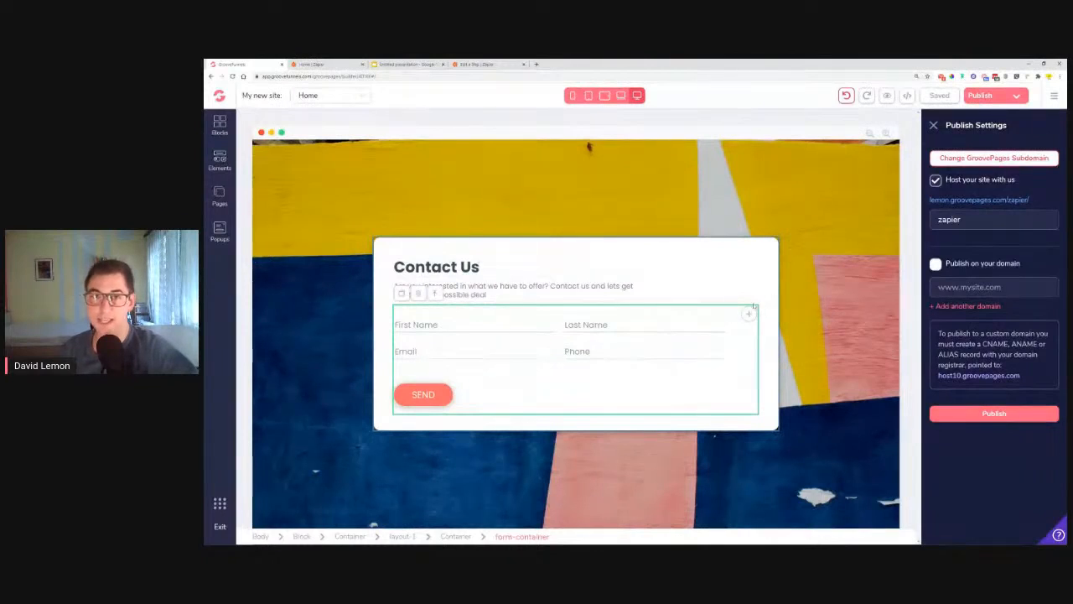
{"action": "left_click", "coordinate": [492, 64]}
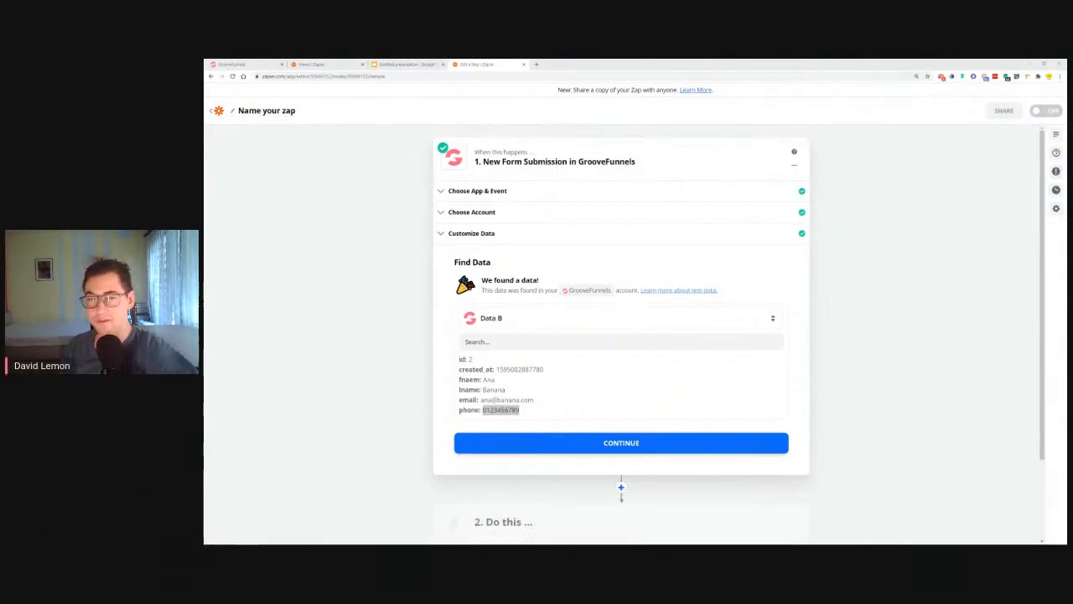
Step: Search YouTube for 'affiliate build groovepages'
{"action": "left_click", "coordinate": [536, 63]}
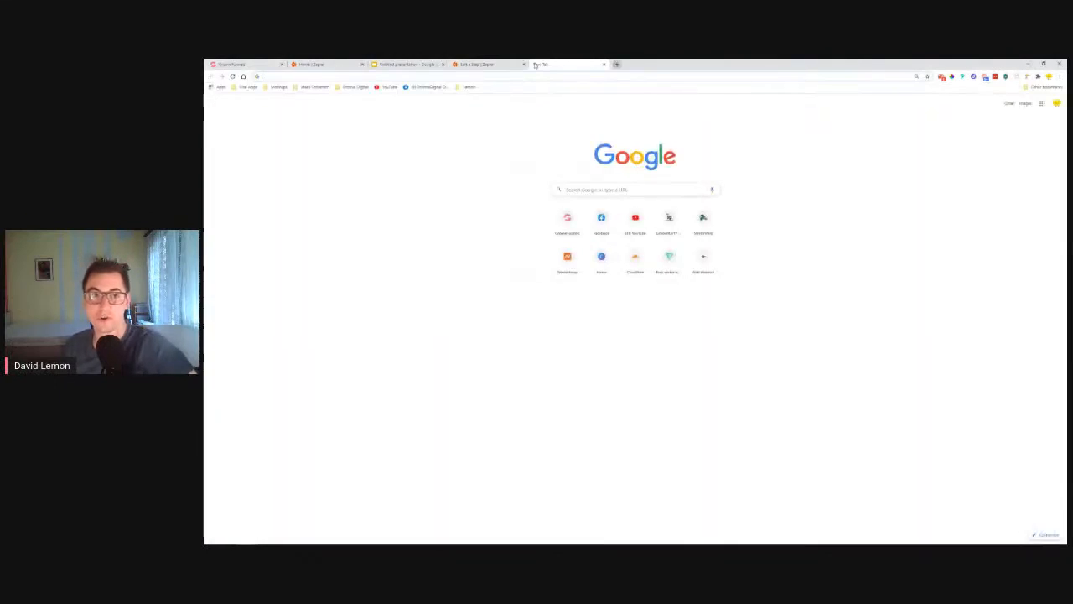
{"action": "left_click", "coordinate": [384, 88]}
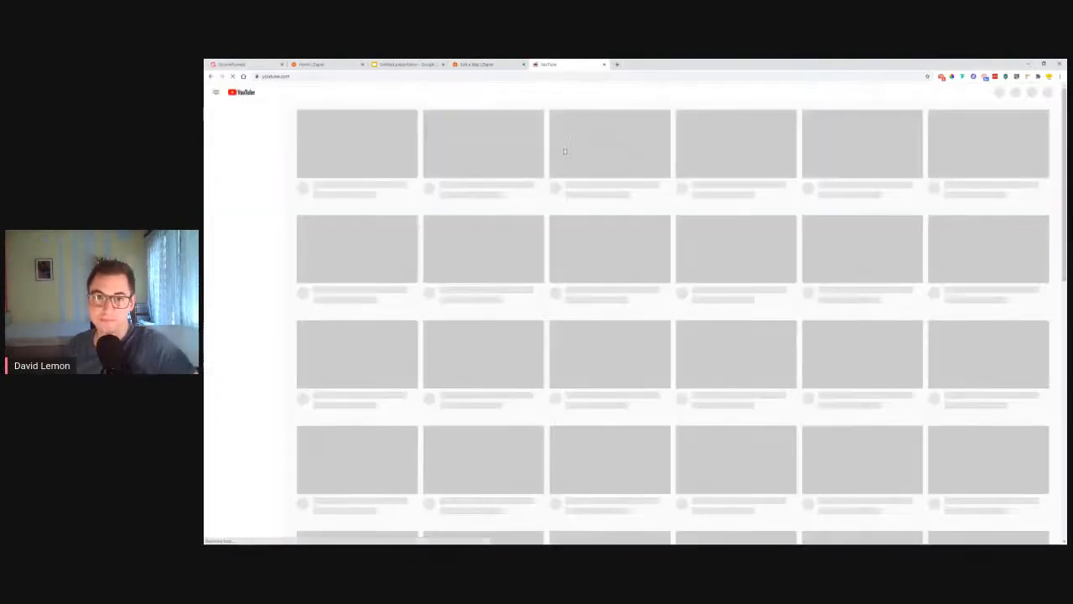
{"action": "left_click", "coordinate": [565, 93]}
{"action": "type", "text": "affili"}
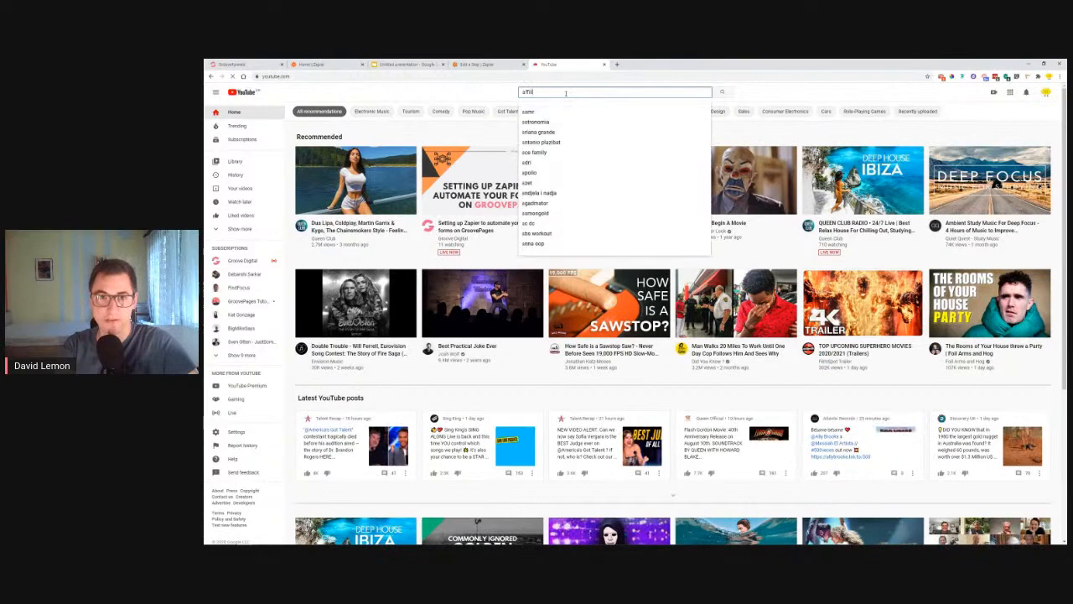
{"action": "type", "text": "ate bui"}
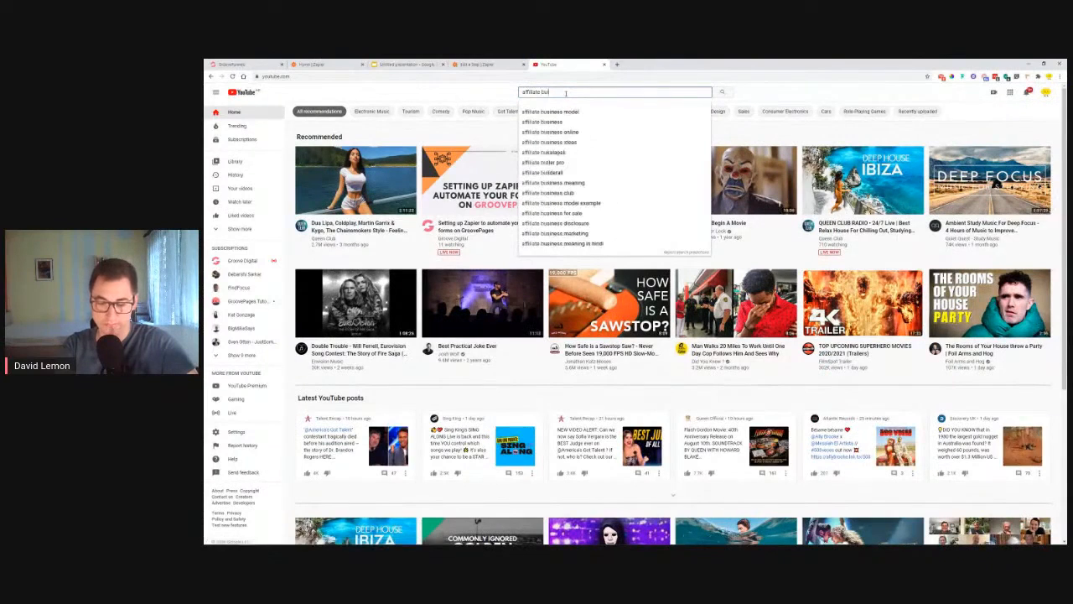
{"action": "type", "text": "ld gr"}
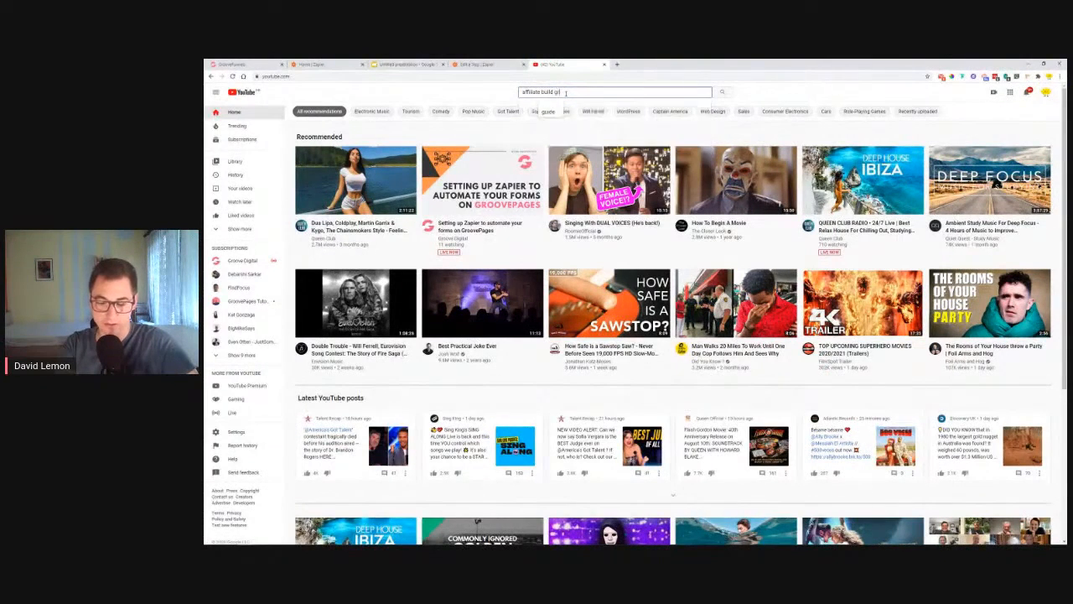
{"action": "type", "text": "oovepages"}
{"action": "key", "text": "Return"}
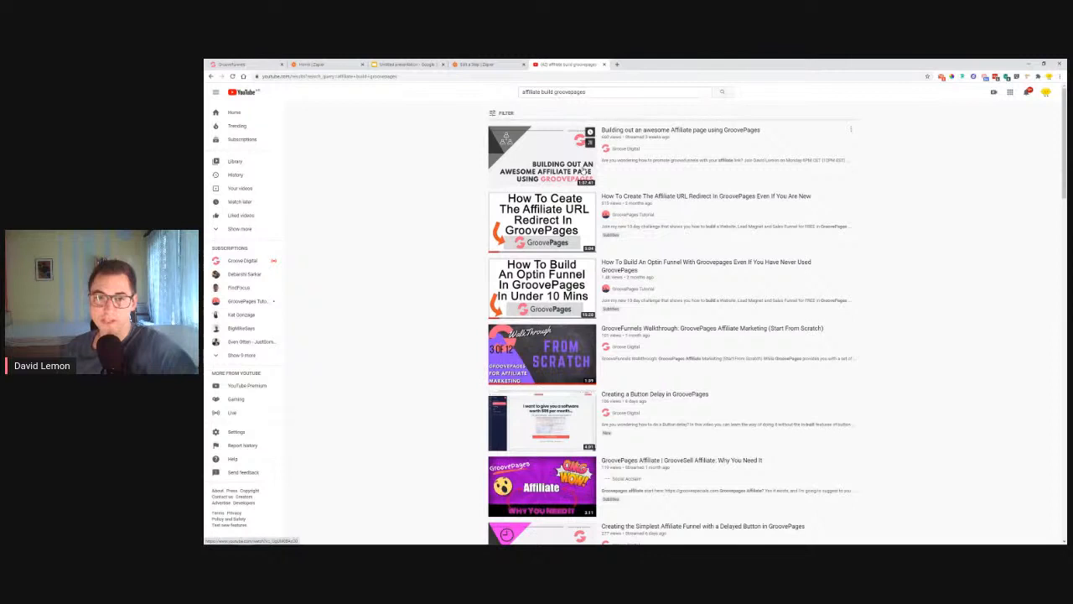
Step: Browse the video results, then close YouTube to return to Zapier
{"action": "scroll", "coordinate": [570, 168], "scroll_direction": "down", "scroll_amount": 1}
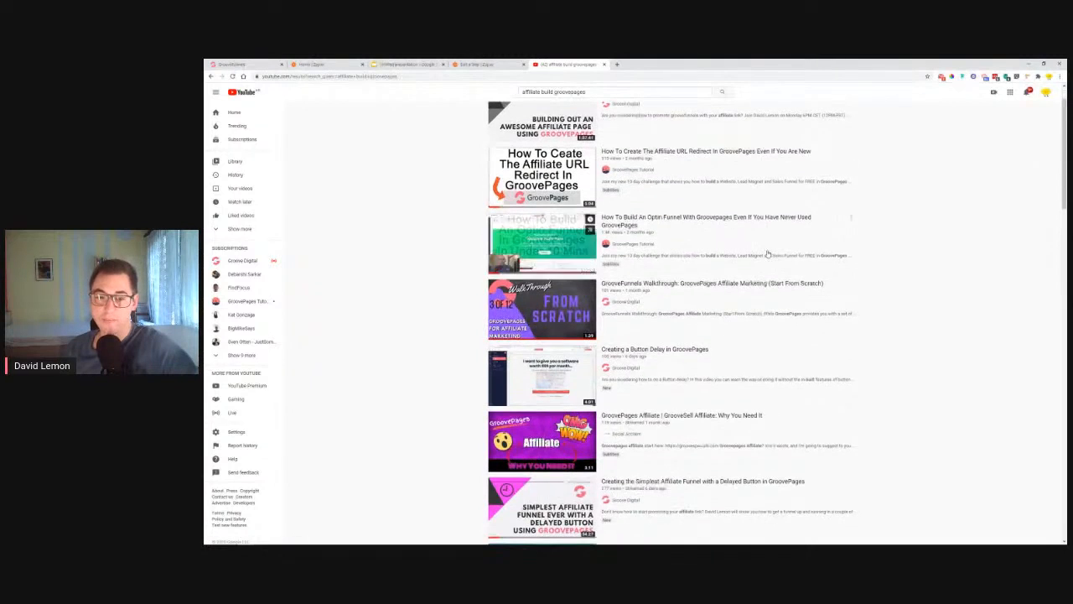
{"action": "scroll", "coordinate": [679, 335], "scroll_direction": "down", "scroll_amount": 1}
{"action": "scroll", "coordinate": [667, 312], "scroll_direction": "up", "scroll_amount": 1}
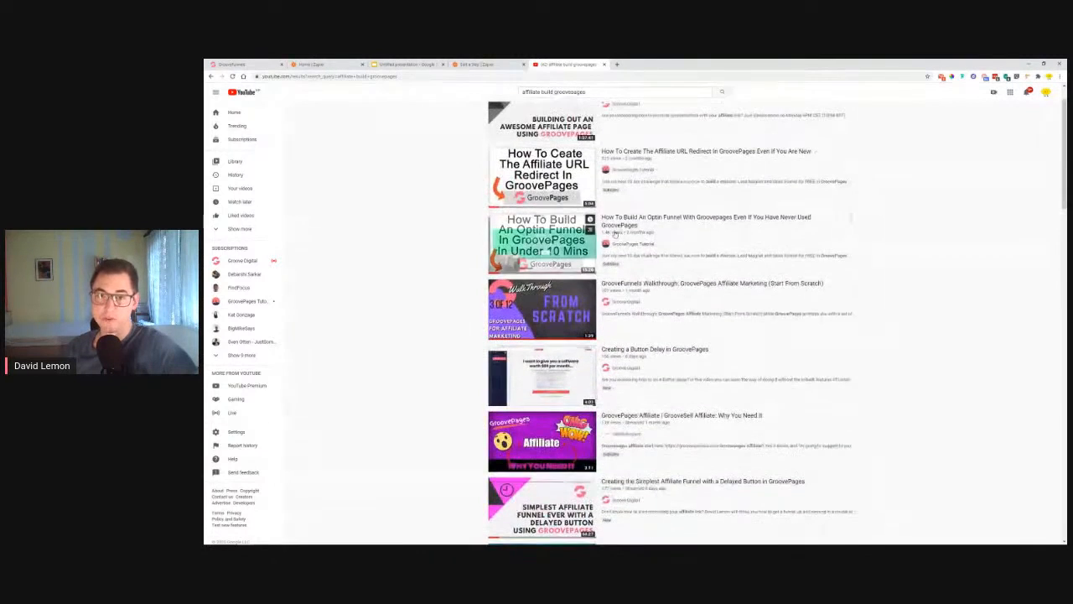
{"action": "scroll", "coordinate": [886, 269], "scroll_direction": "down", "scroll_amount": 3}
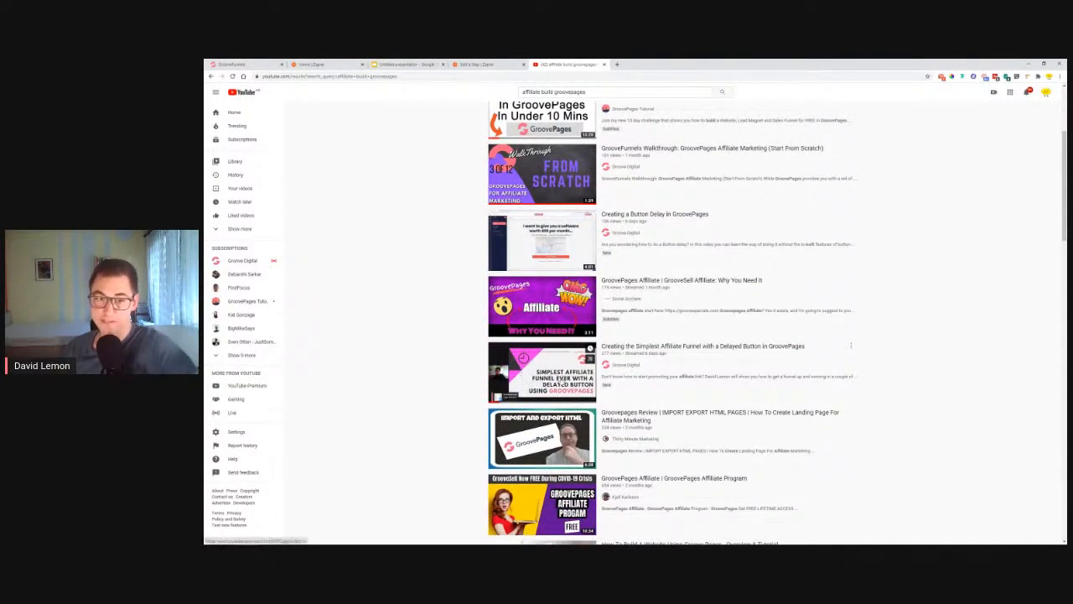
{"action": "scroll", "coordinate": [394, 384], "scroll_direction": "down", "scroll_amount": 3}
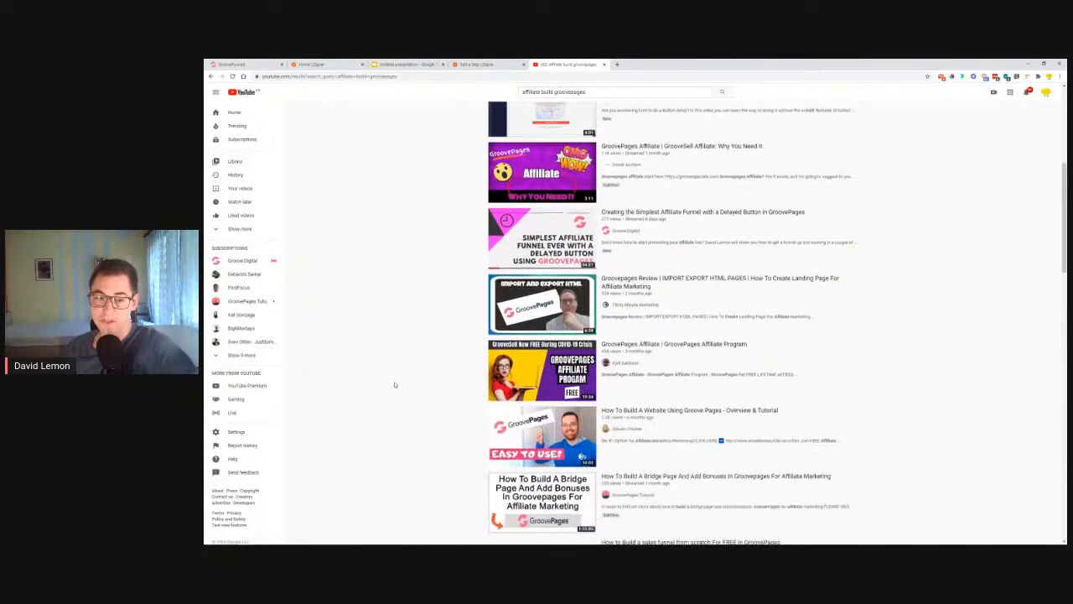
{"action": "scroll", "coordinate": [650, 291], "scroll_direction": "up", "scroll_amount": 2}
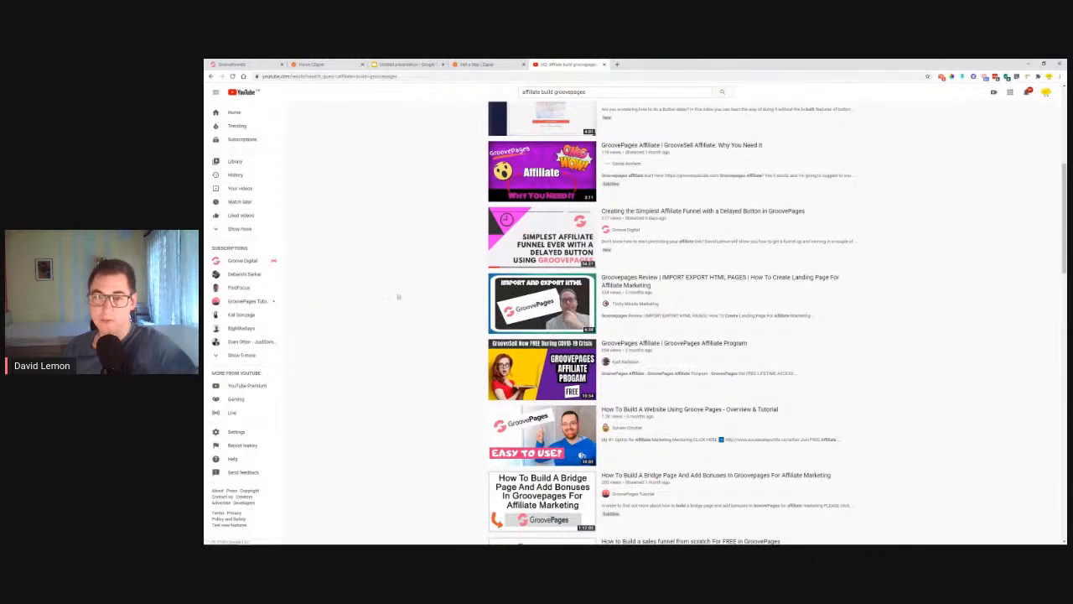
{"action": "scroll", "coordinate": [763, 299], "scroll_direction": "up", "scroll_amount": 3}
{"action": "scroll", "coordinate": [763, 299], "scroll_direction": "up", "scroll_amount": 2}
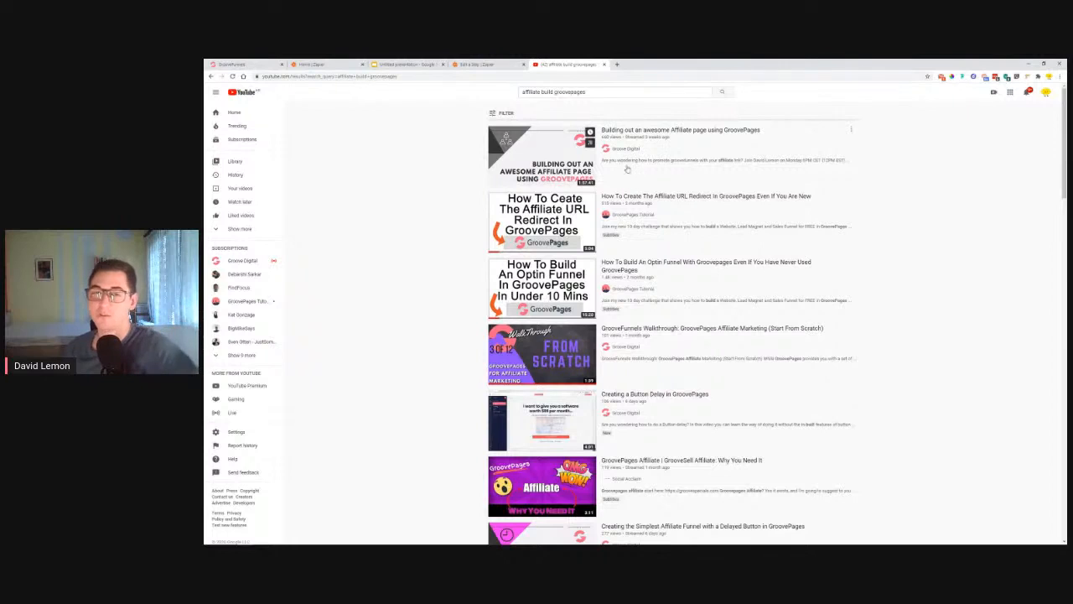
{"action": "scroll", "coordinate": [610, 159], "scroll_direction": "down", "scroll_amount": 2}
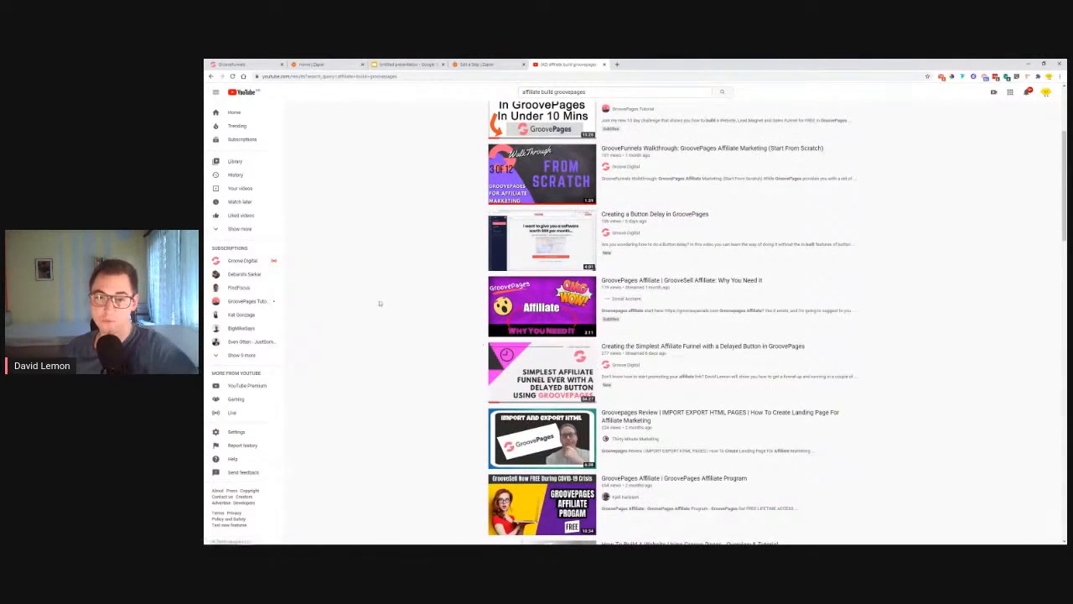
{"action": "scroll", "coordinate": [380, 304], "scroll_direction": "up", "scroll_amount": 2}
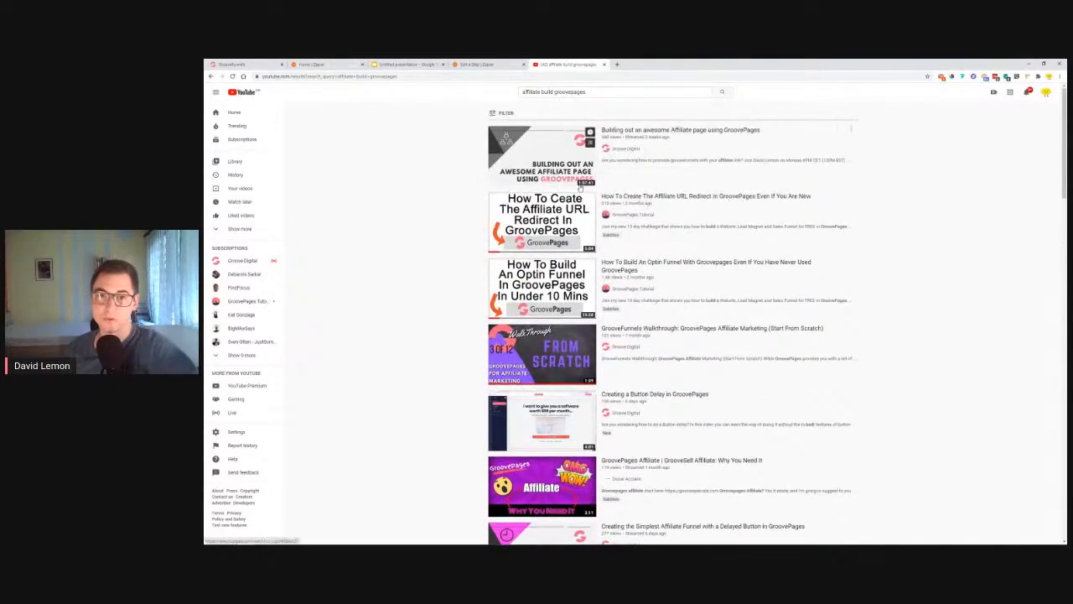
{"action": "scroll", "coordinate": [414, 225], "scroll_direction": "down", "scroll_amount": 3}
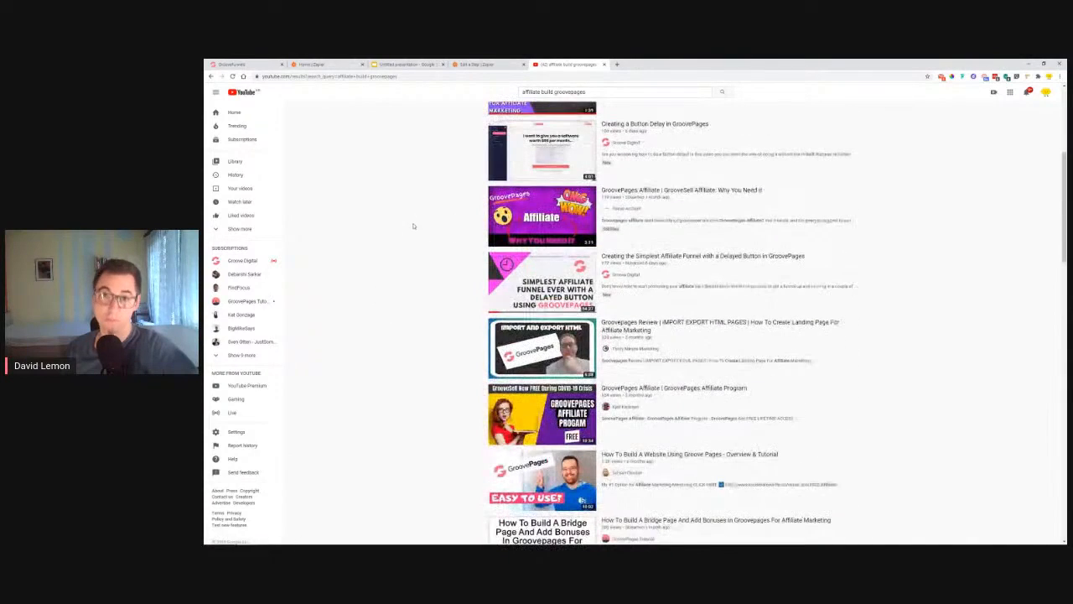
{"action": "scroll", "coordinate": [419, 232], "scroll_direction": "down", "scroll_amount": 1}
{"action": "mouse_move", "coordinate": [585, 220]}
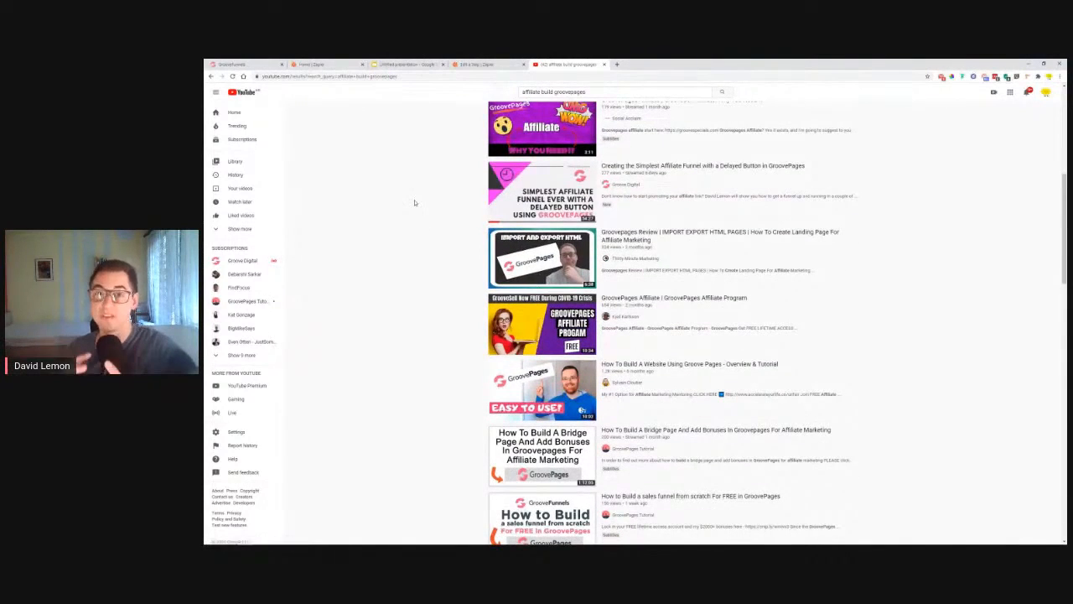
{"action": "mouse_move", "coordinate": [557, 206]}
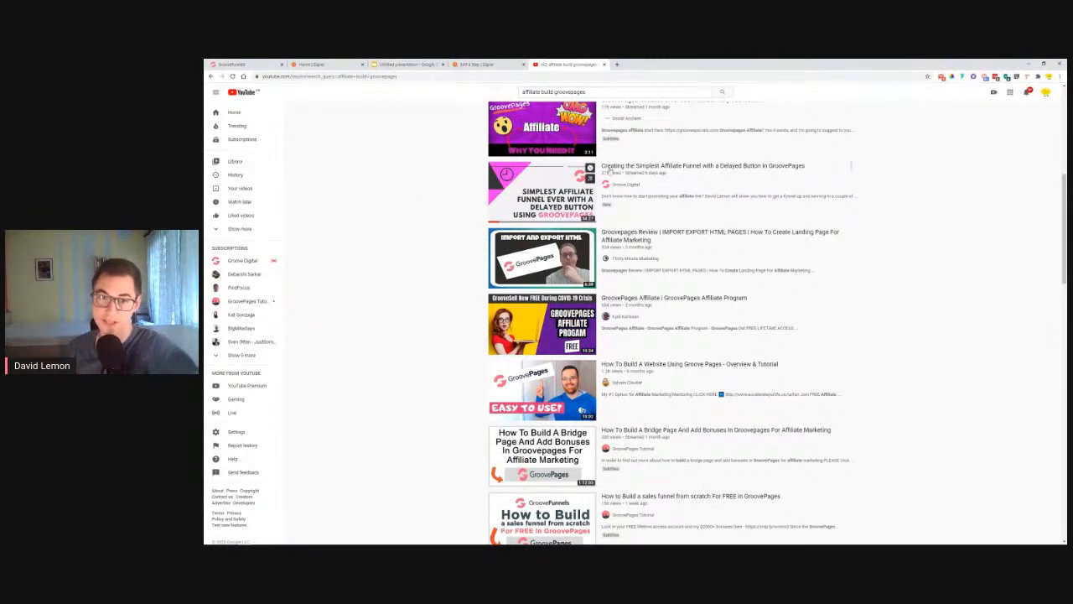
{"action": "scroll", "coordinate": [411, 295], "scroll_direction": "up", "scroll_amount": 5}
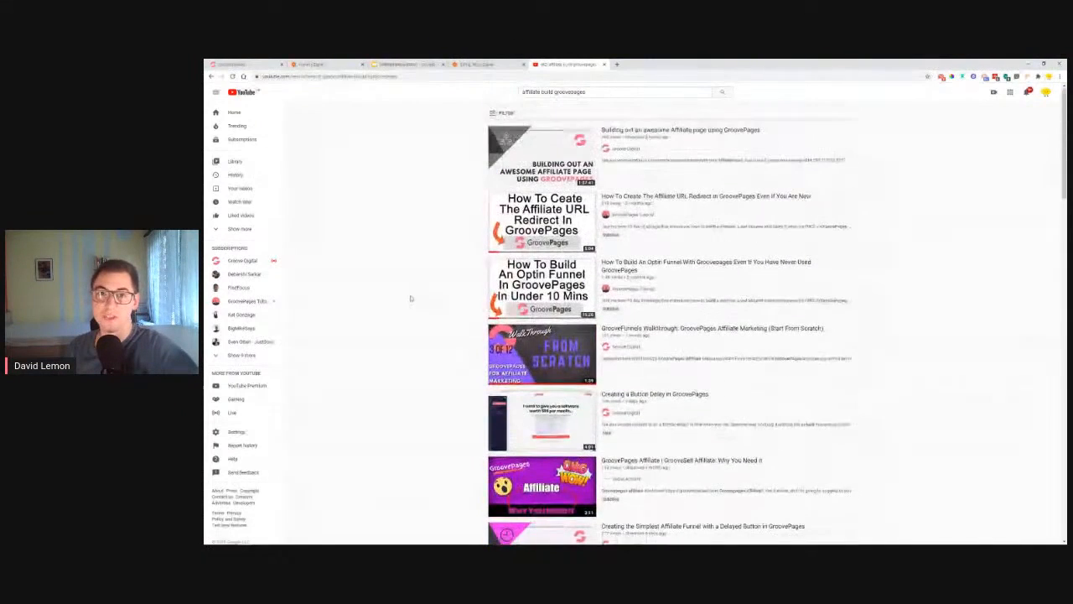
{"action": "left_click", "coordinate": [603, 66]}
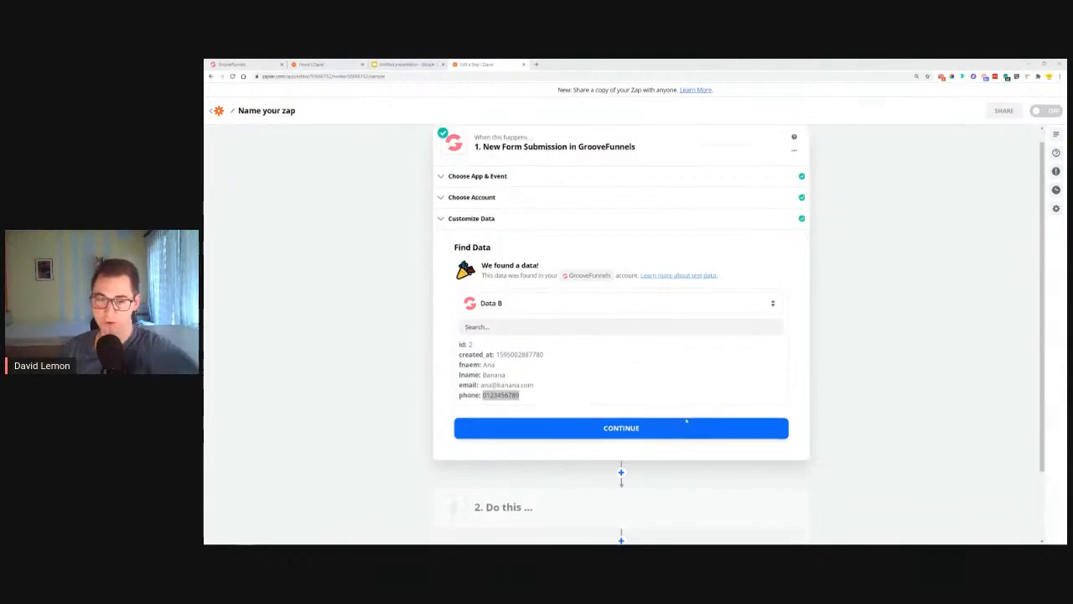
Step: Accept the found sample Data B and continue past the trigger step
{"action": "scroll", "coordinate": [621, 360], "scroll_direction": "down", "scroll_amount": 2}
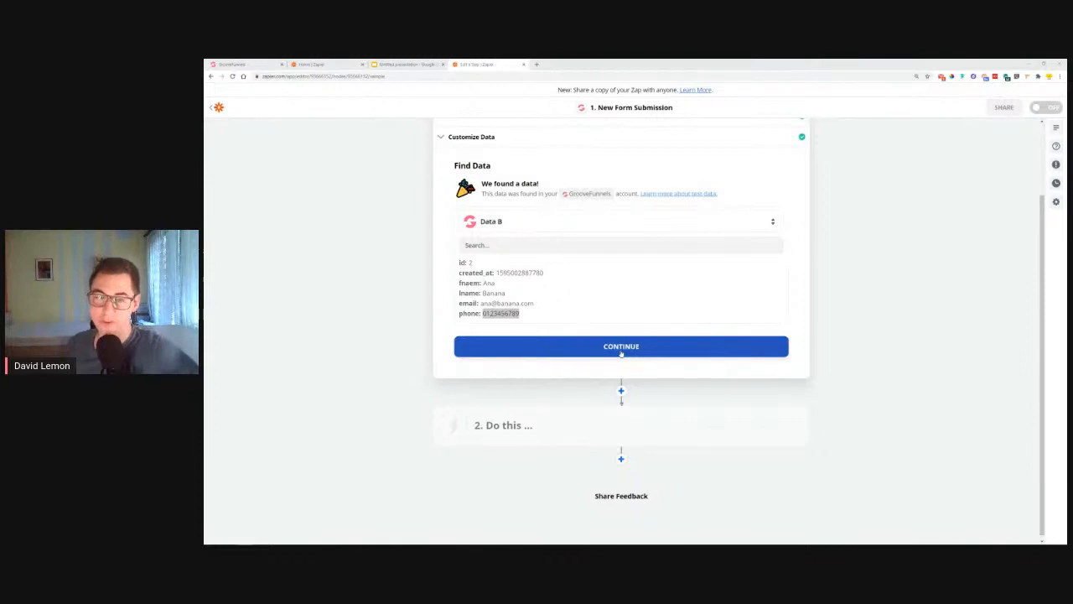
{"action": "left_click", "coordinate": [621, 347]}
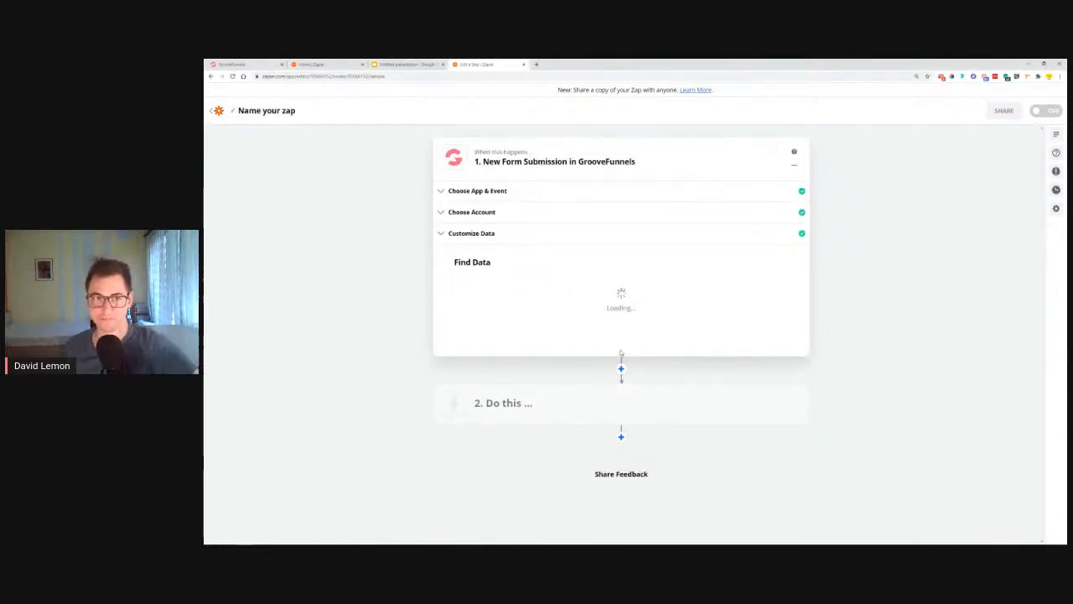
Step: Step through the slides from #1 to '#4 - Automating Emails', then return to Zapier
{"action": "left_click", "coordinate": [404, 64]}
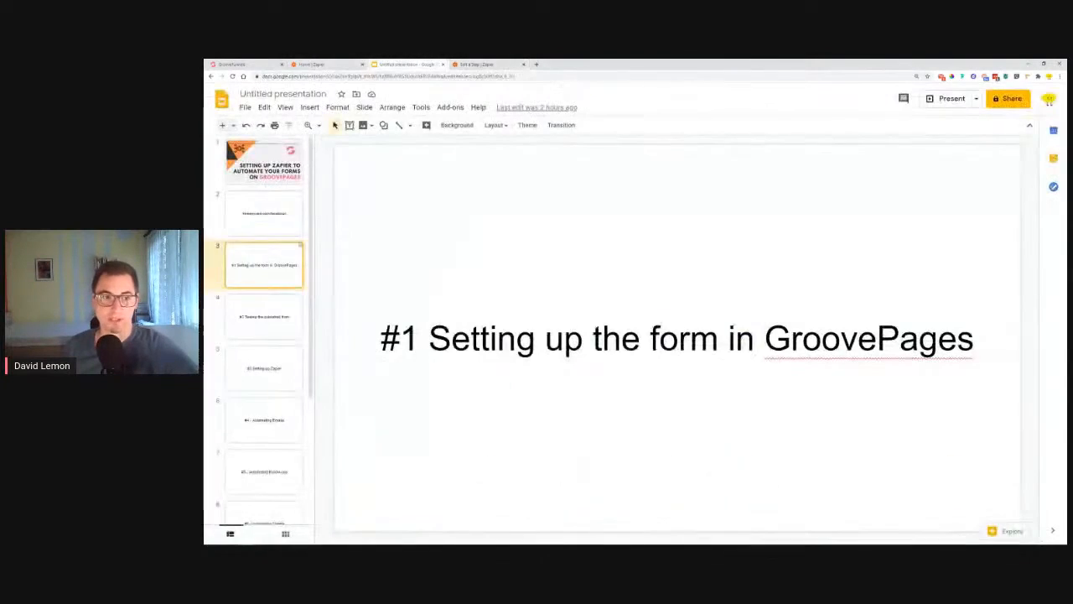
{"action": "left_click", "coordinate": [246, 333]}
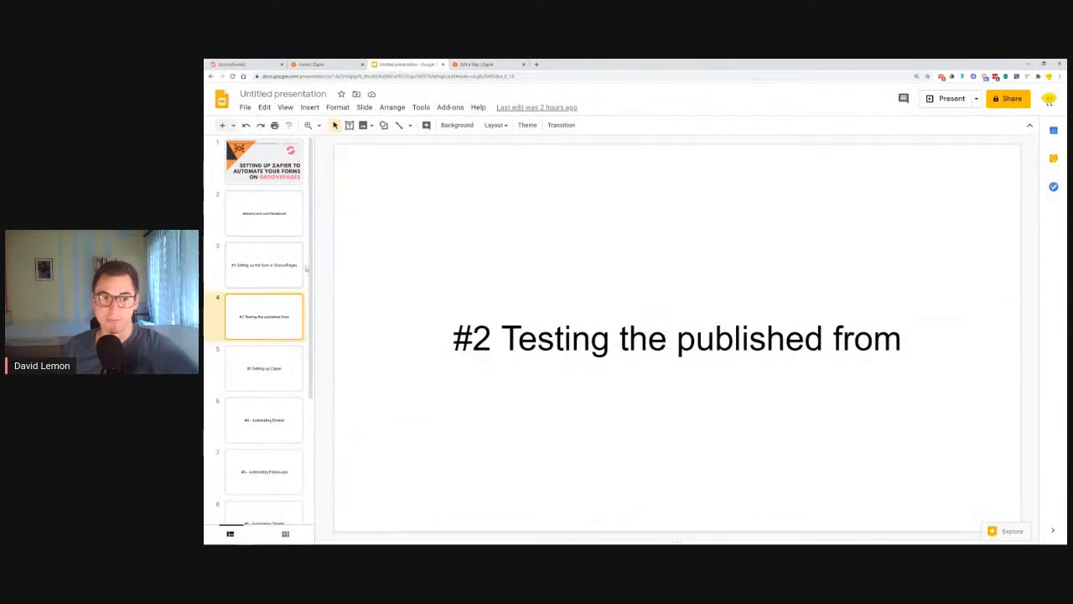
{"action": "key", "text": "Up"}
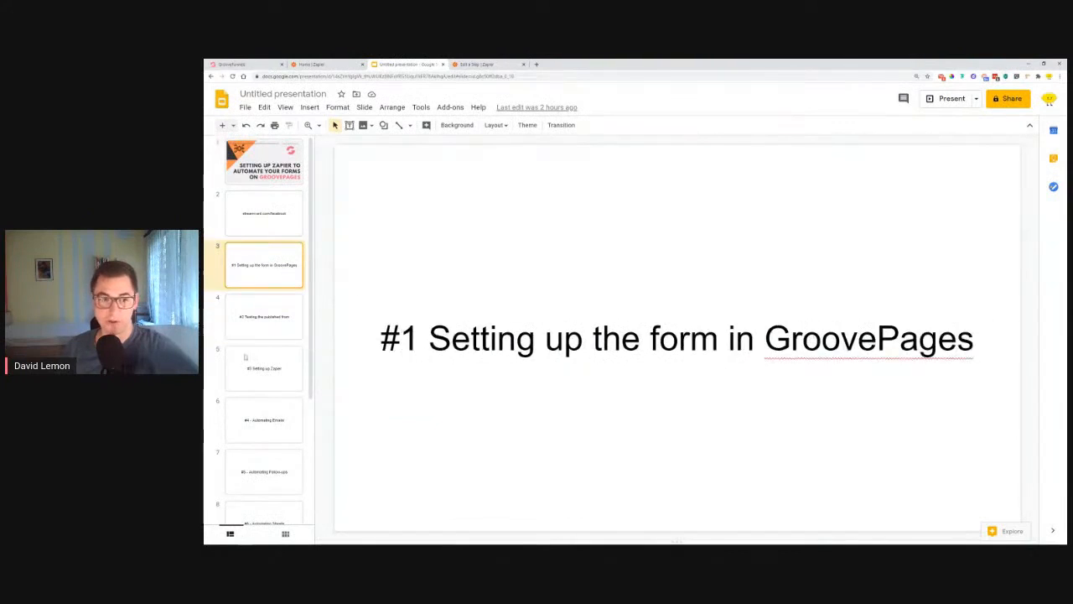
{"action": "left_click", "coordinate": [262, 319]}
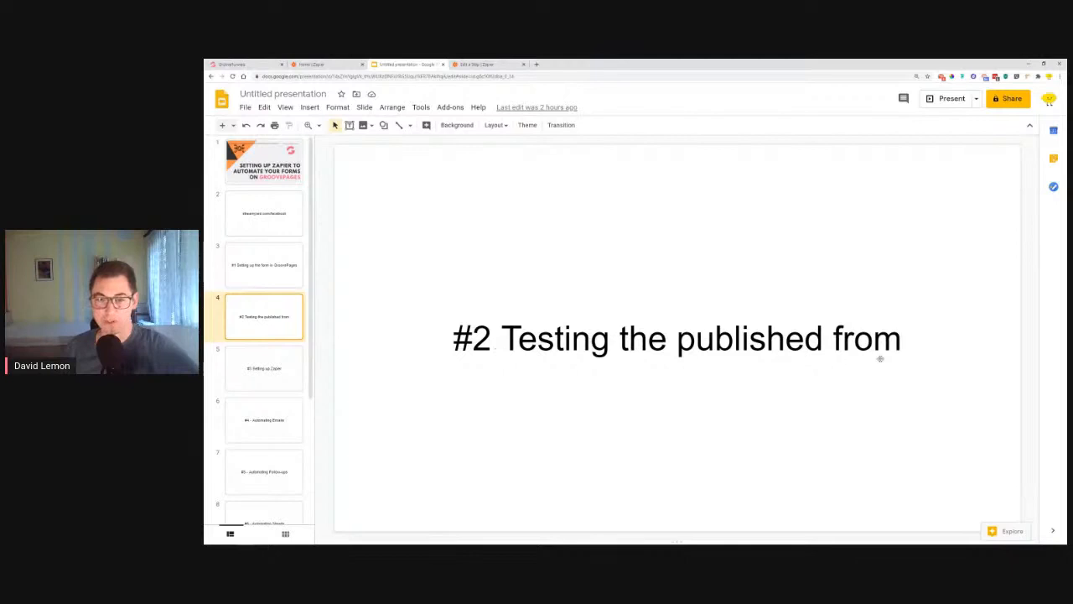
{"action": "left_click", "coordinate": [265, 384]}
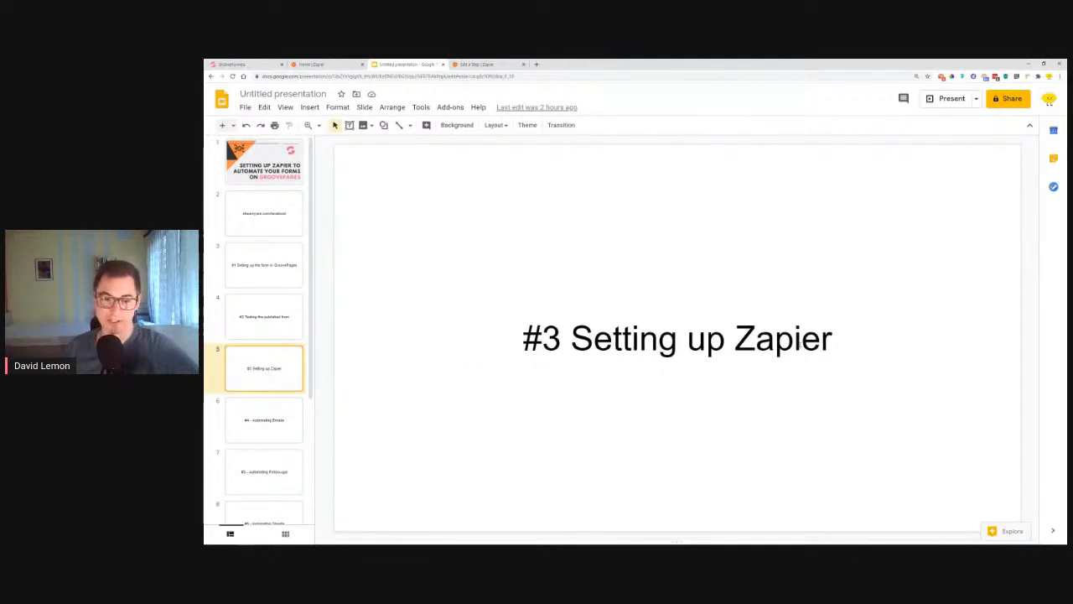
{"action": "left_click", "coordinate": [259, 423]}
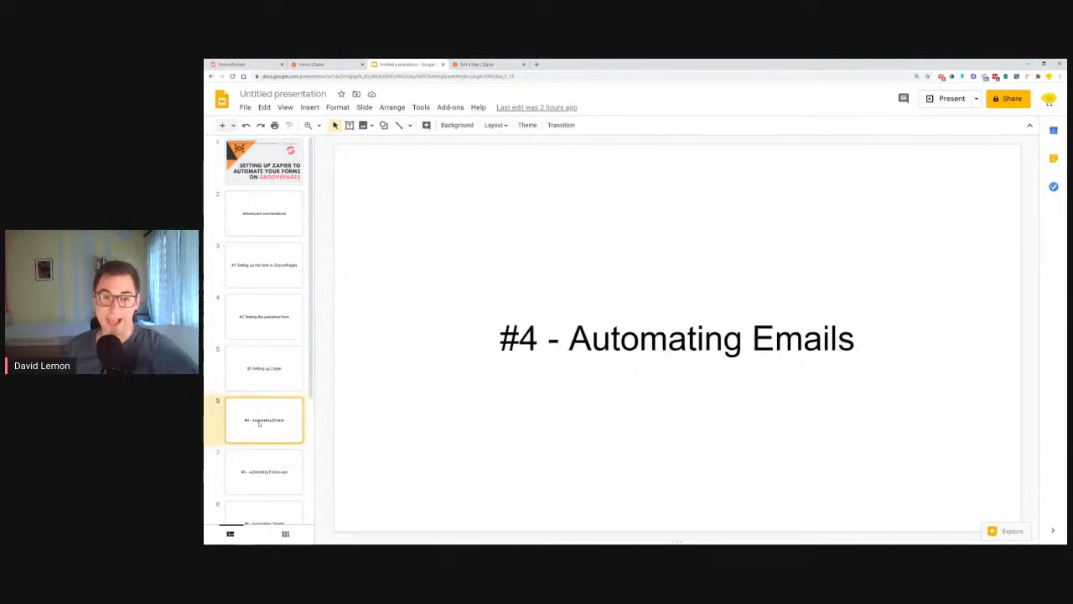
{"action": "left_click_drag", "start_coordinate": [569, 338], "coordinate": [855, 338]}
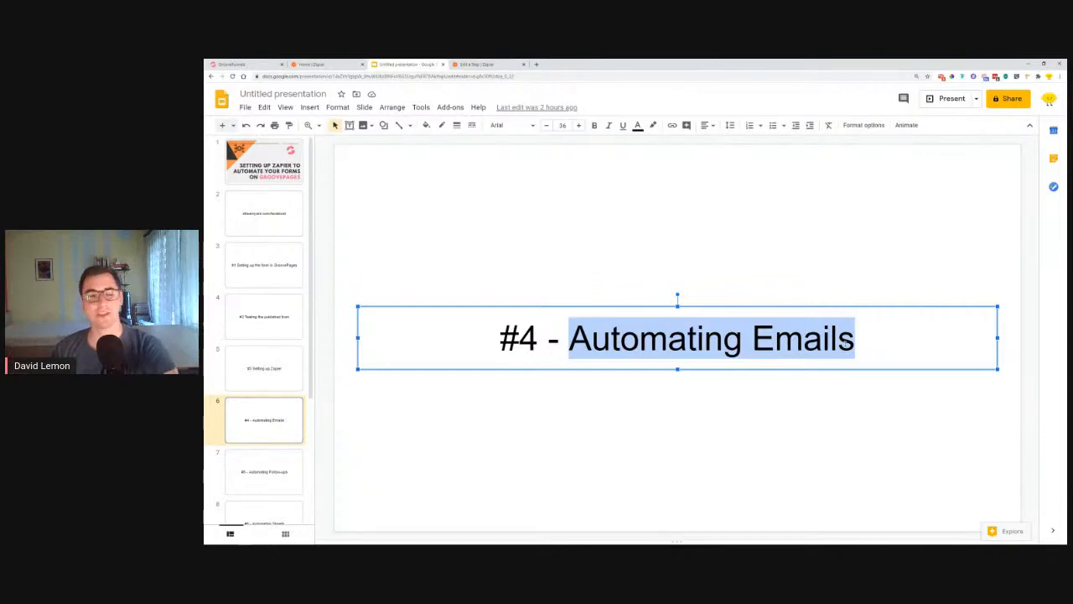
{"action": "scroll", "coordinate": [261, 396], "scroll_direction": "down", "scroll_amount": 4}
{"action": "scroll", "coordinate": [273, 408], "scroll_direction": "up", "scroll_amount": 4}
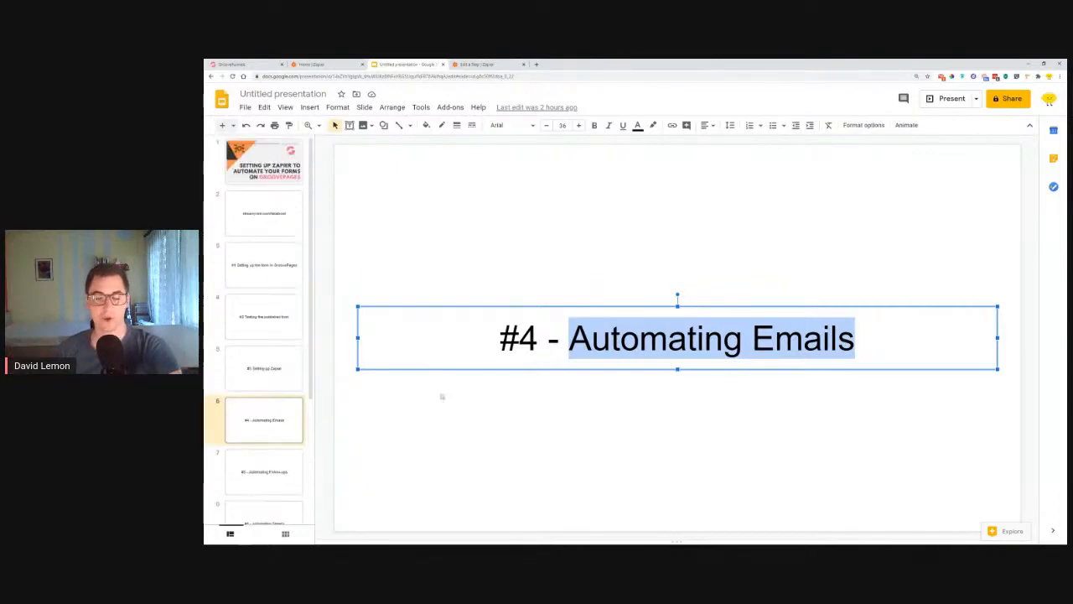
{"action": "left_click", "coordinate": [692, 431]}
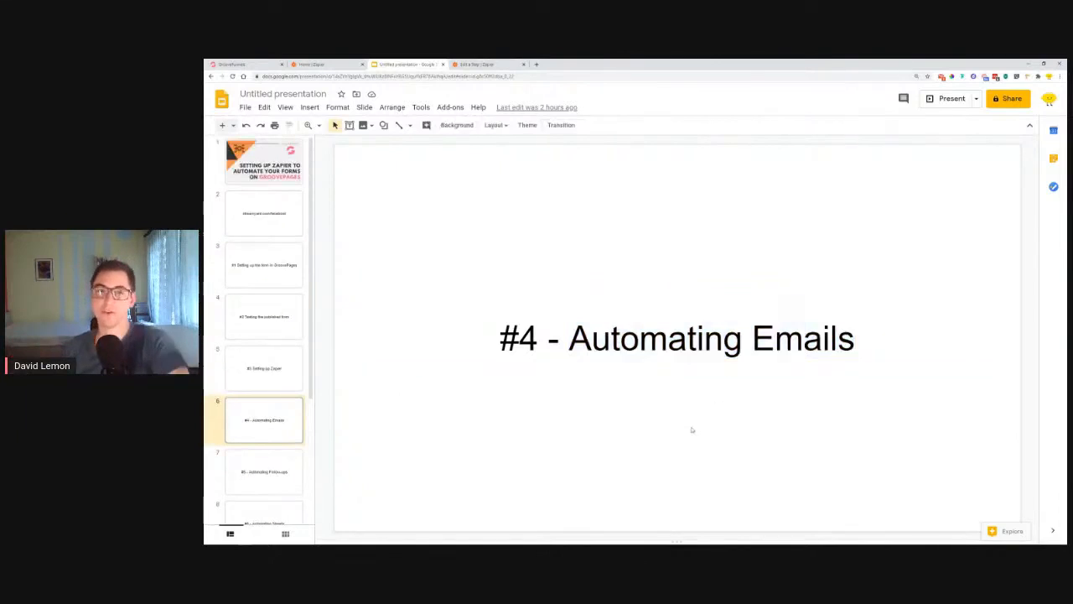
{"action": "left_click", "coordinate": [483, 63]}
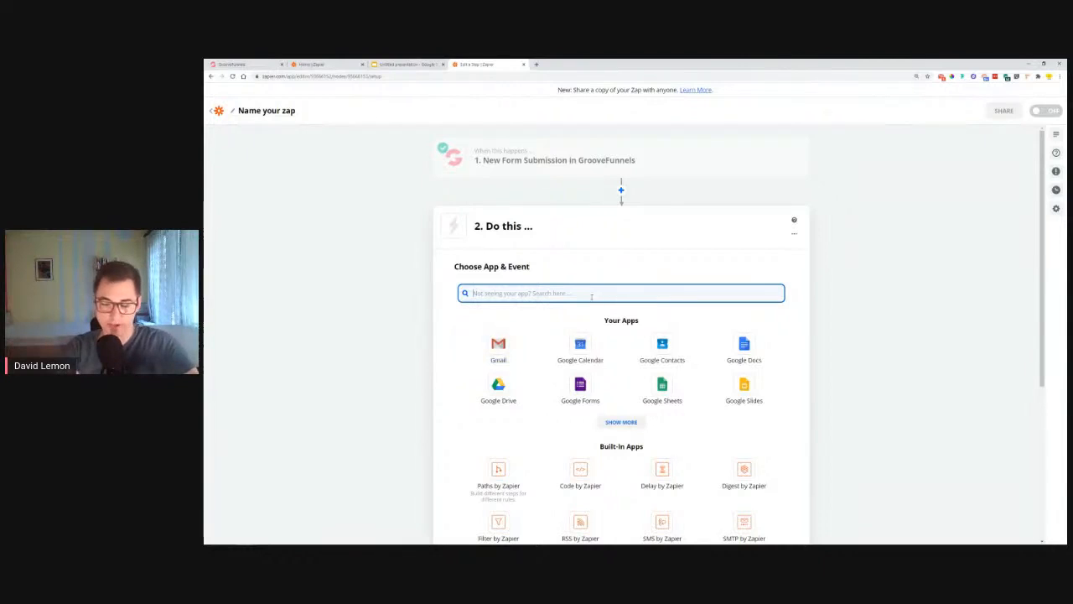
Step: Clear the earlier app searches and pick Gmail as the zap's action app
{"action": "type", "text": "ou"}
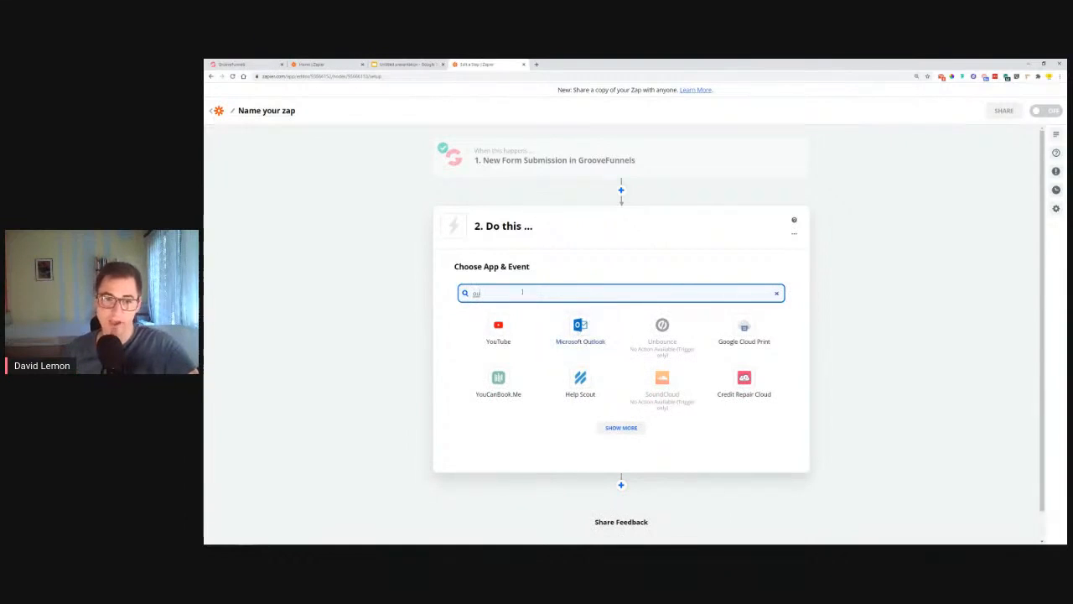
{"action": "key", "text": "BackSpace"}
{"action": "key", "text": "BackSpace"}
{"action": "type", "text": "zoho m"}
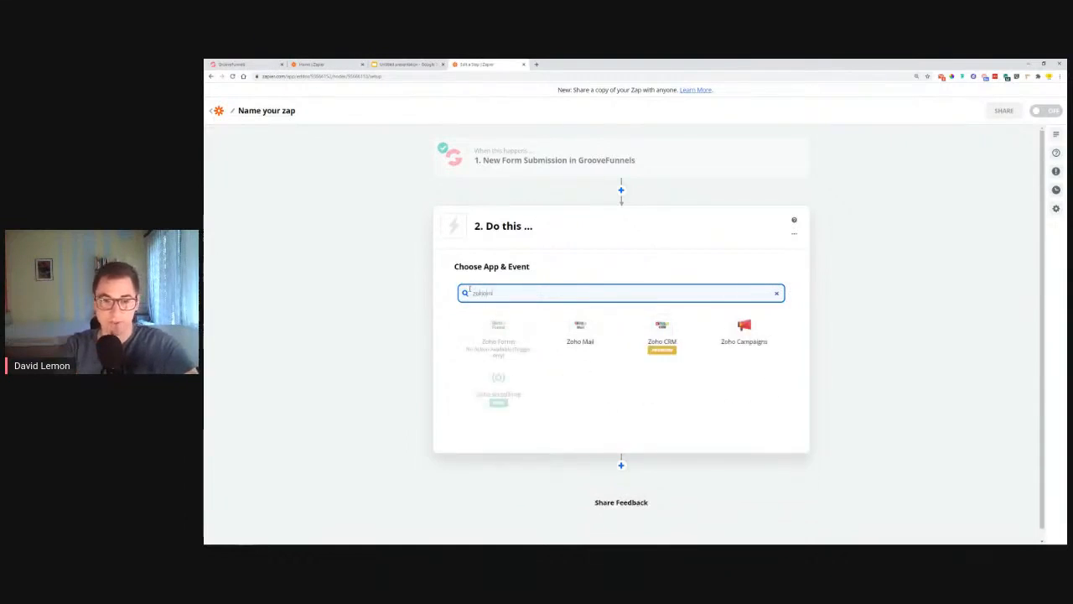
{"action": "left_click_drag", "start_coordinate": [524, 294], "coordinate": [412, 316]}
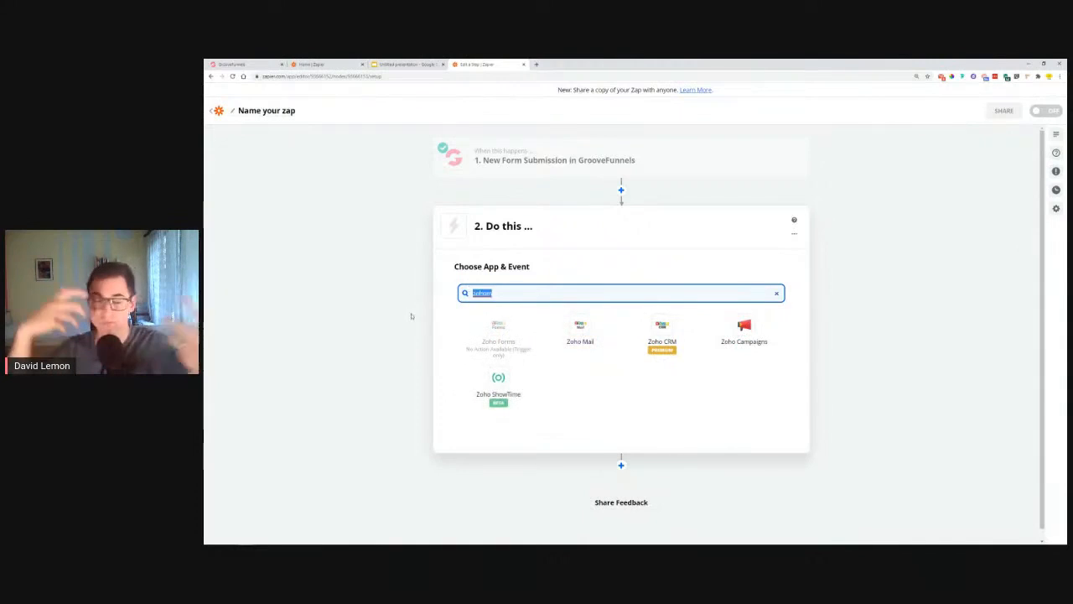
{"action": "key", "text": "BackSpace"}
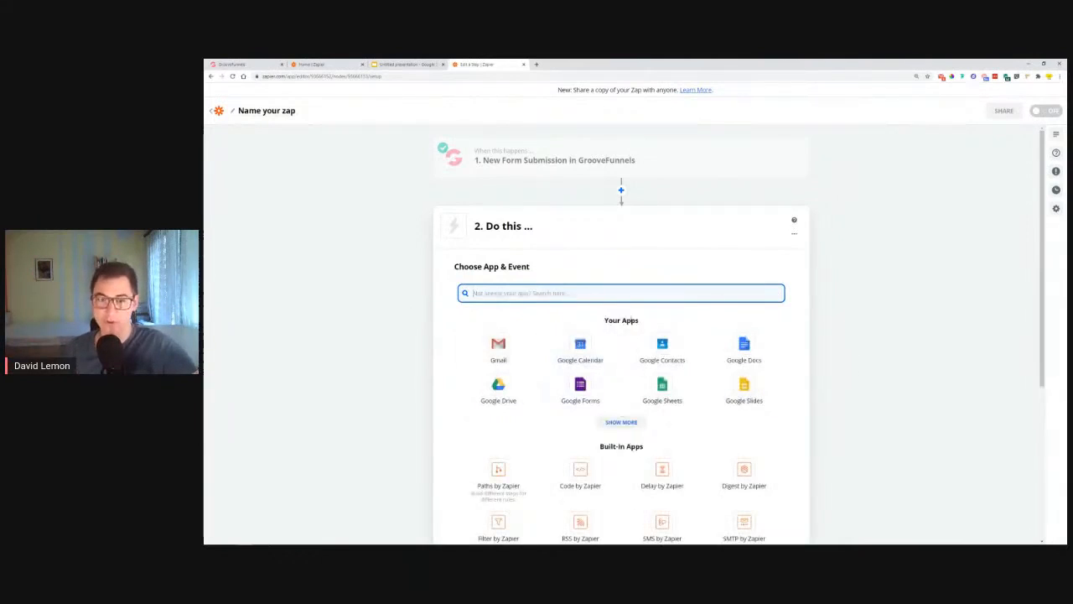
{"action": "left_click", "coordinate": [504, 344]}
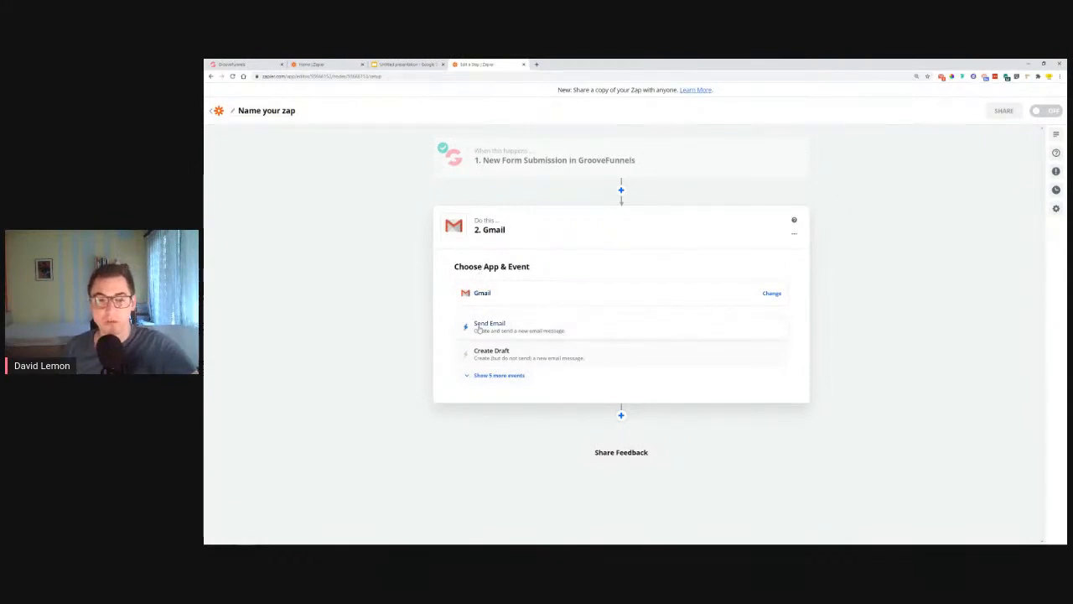
Step: Use the Send Email event with the connected Gmail account, reaching the Customize Email form
{"action": "left_click", "coordinate": [480, 330]}
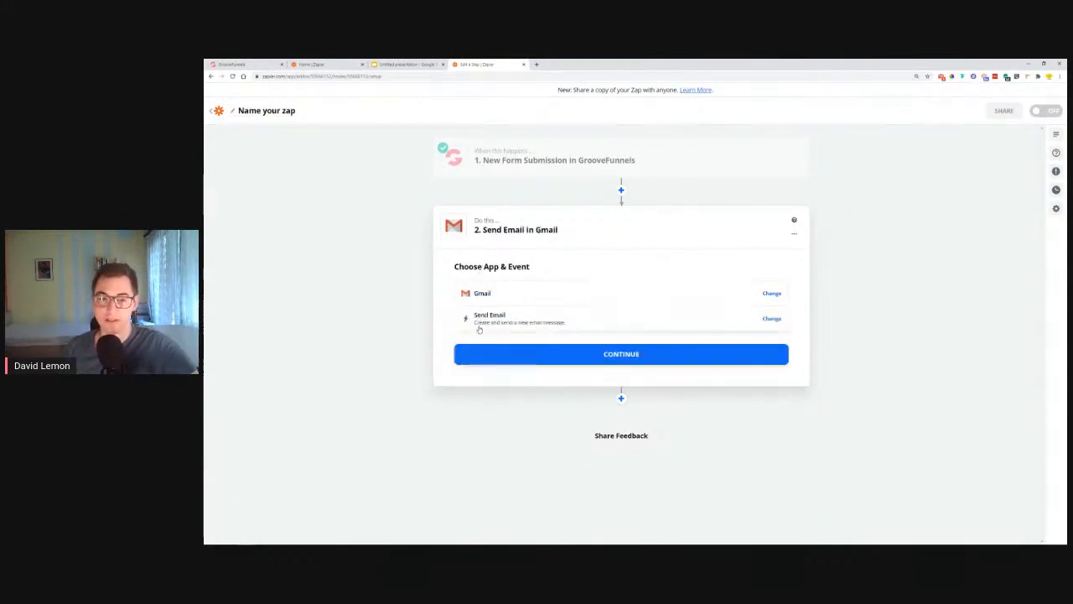
{"action": "left_click", "coordinate": [533, 352]}
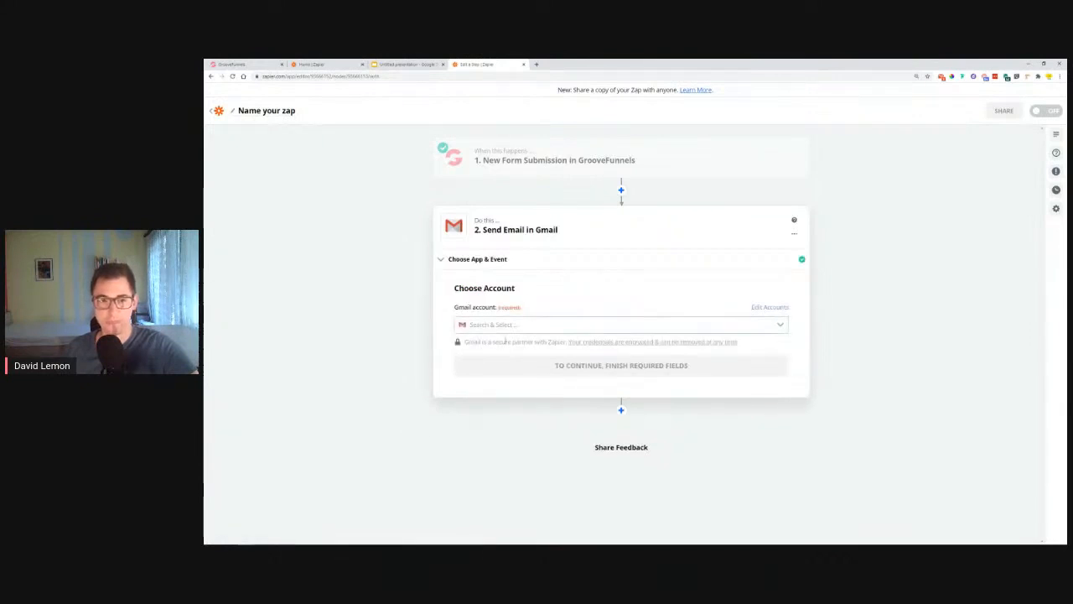
{"action": "left_click", "coordinate": [511, 325]}
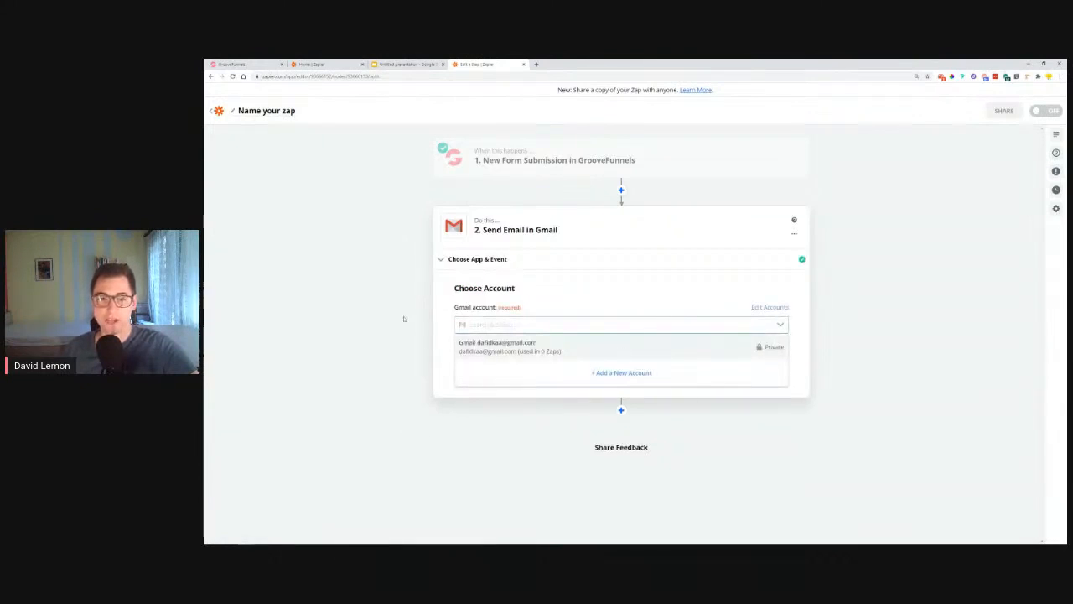
{"action": "left_click", "coordinate": [488, 350]}
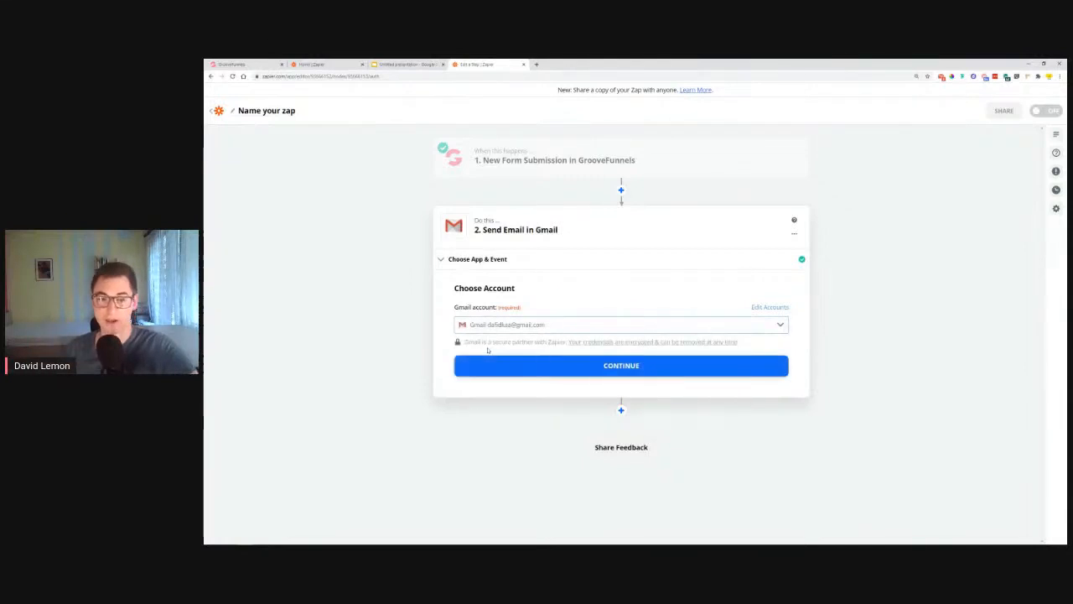
{"action": "left_click", "coordinate": [527, 369]}
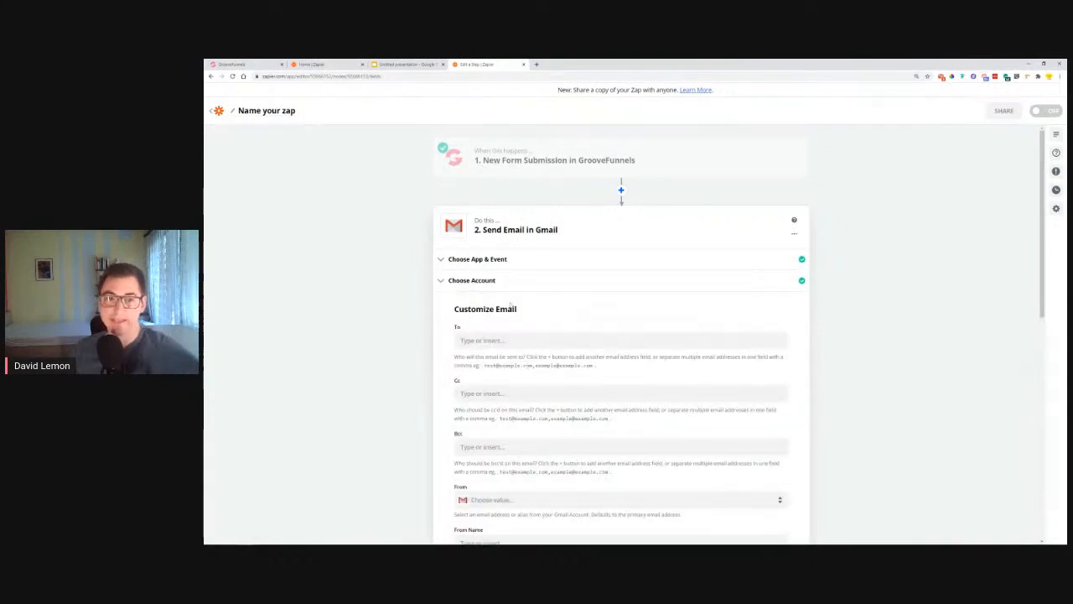
Step: Enter your work e-mail address in the To field and open the From sender list
{"action": "left_click_drag", "start_coordinate": [454, 310], "coordinate": [519, 310]}
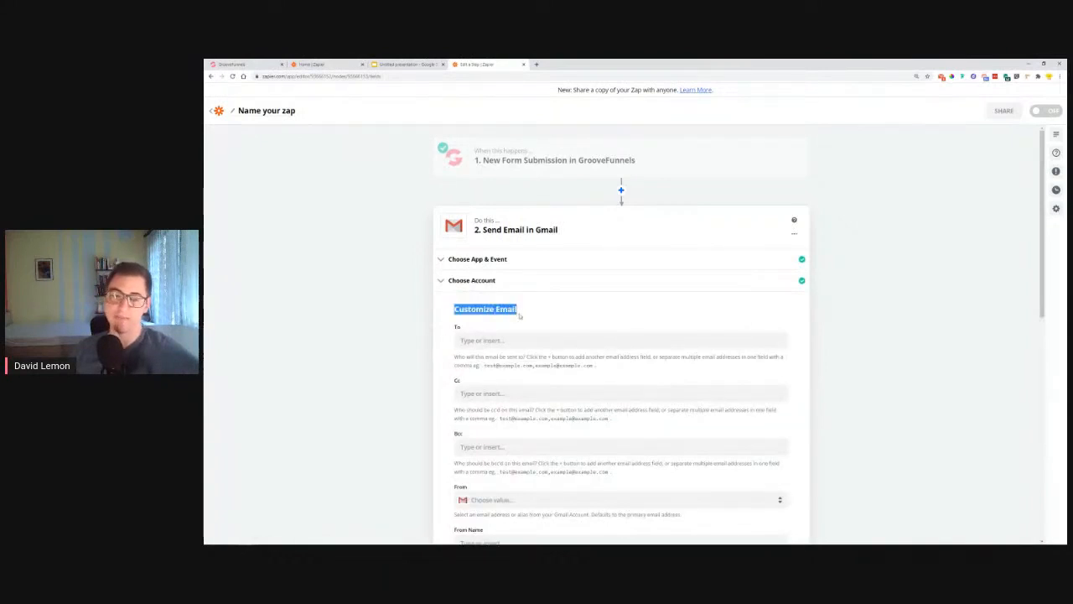
{"action": "scroll", "coordinate": [473, 263], "scroll_direction": "down", "scroll_amount": 1}
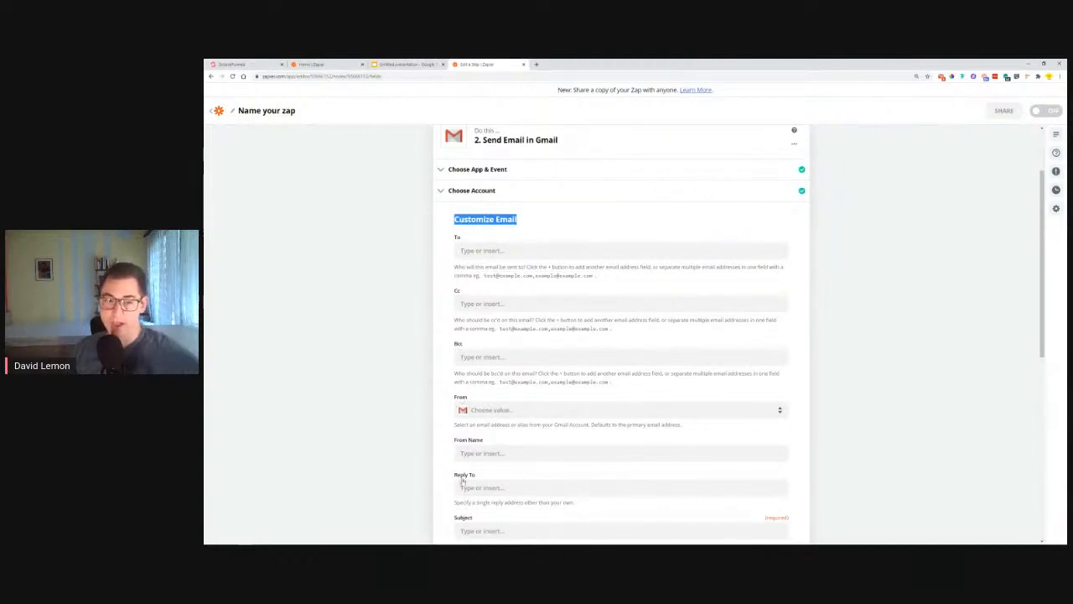
{"action": "scroll", "coordinate": [462, 481], "scroll_direction": "down", "scroll_amount": 3}
{"action": "scroll", "coordinate": [457, 436], "scroll_direction": "up", "scroll_amount": 3}
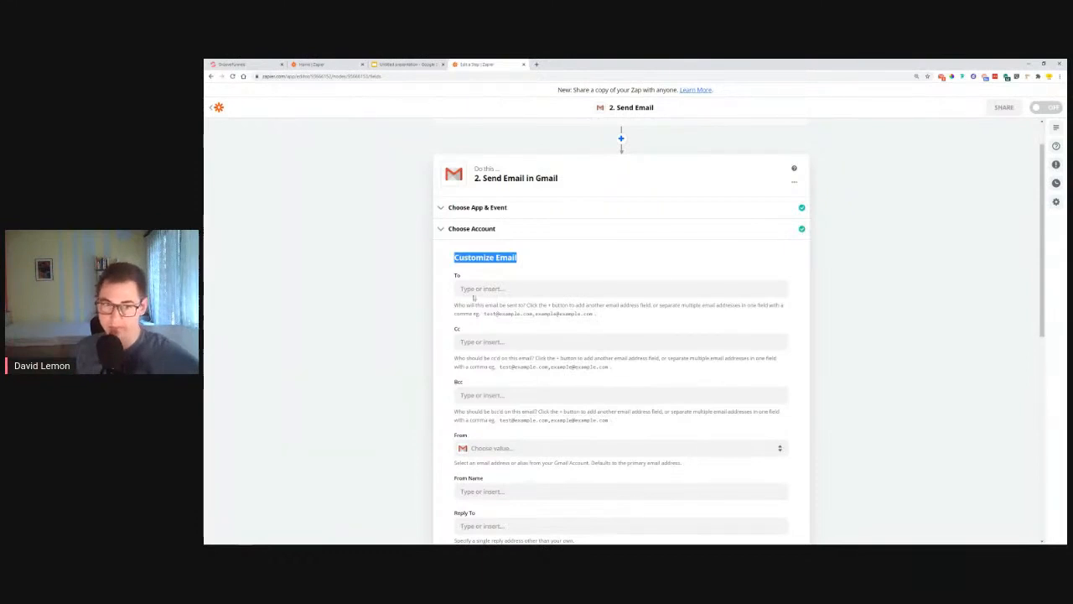
{"action": "left_click", "coordinate": [491, 288]}
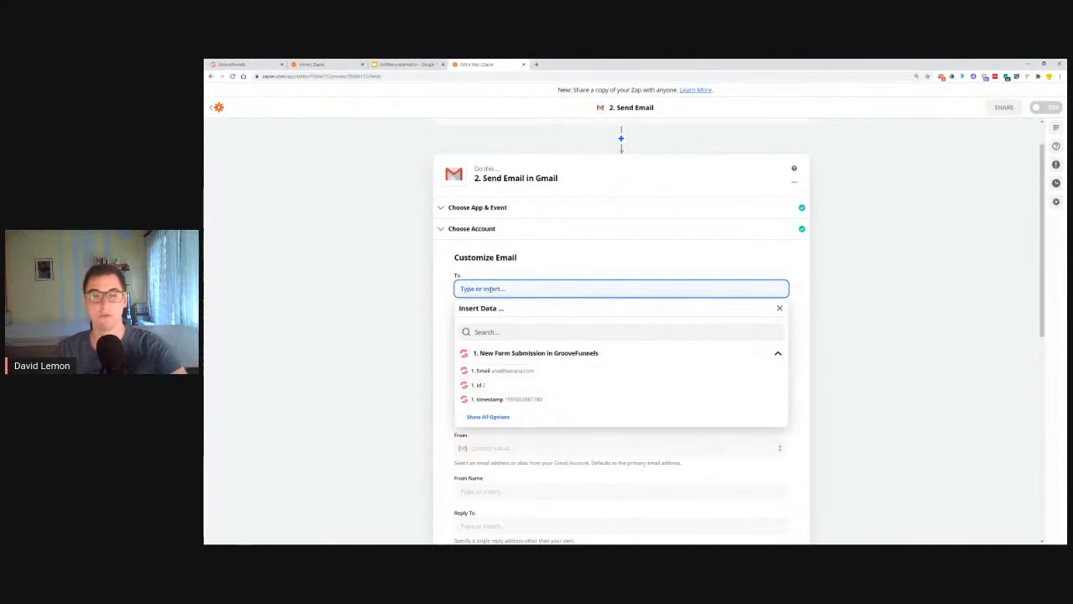
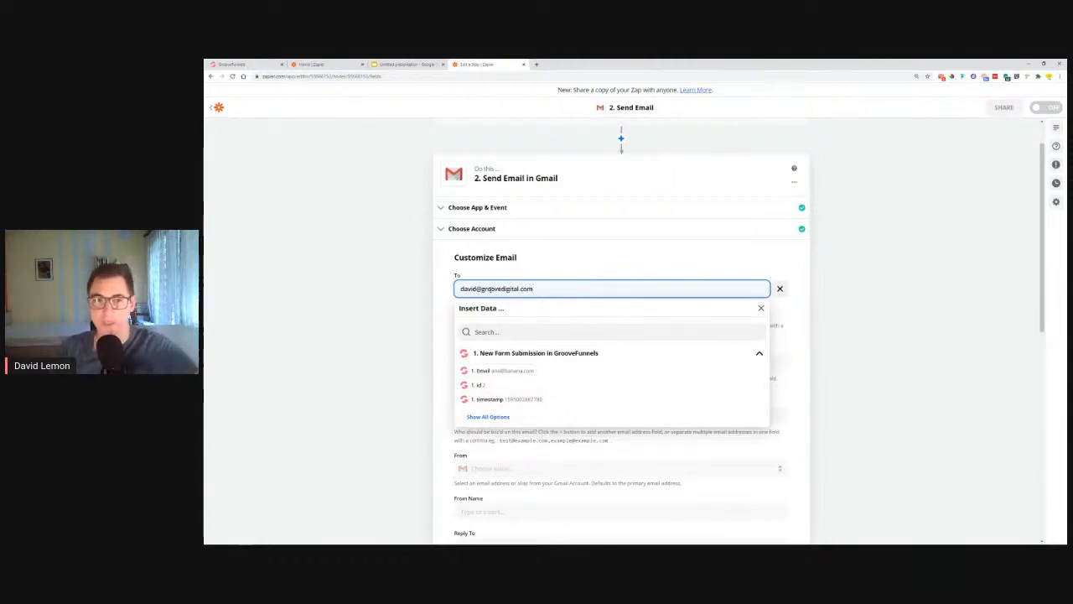
{"action": "left_click", "coordinate": [538, 262]}
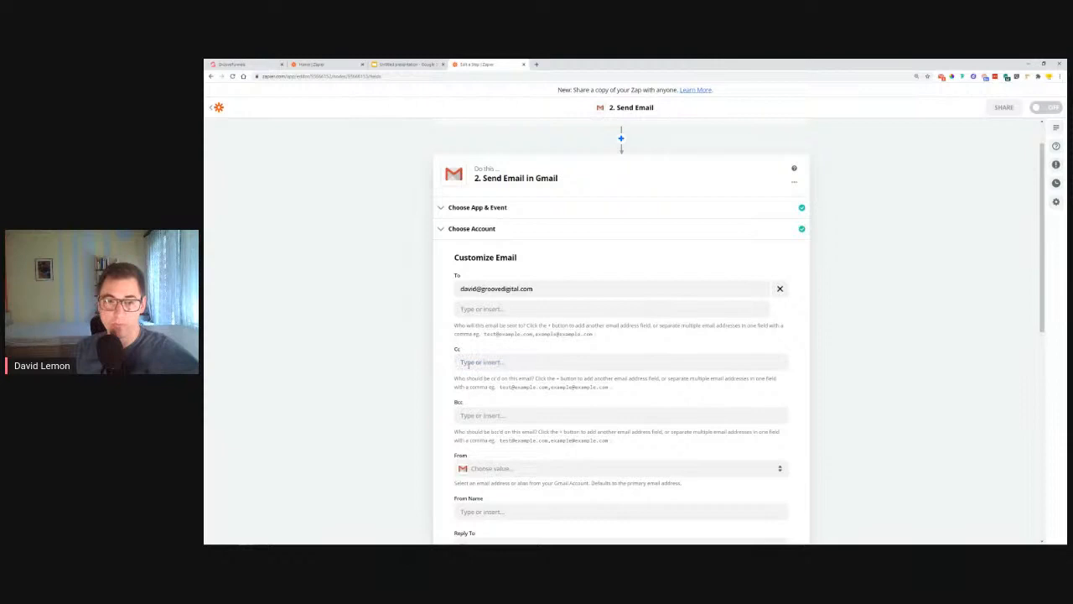
{"action": "scroll", "coordinate": [453, 386], "scroll_direction": "down", "scroll_amount": 2}
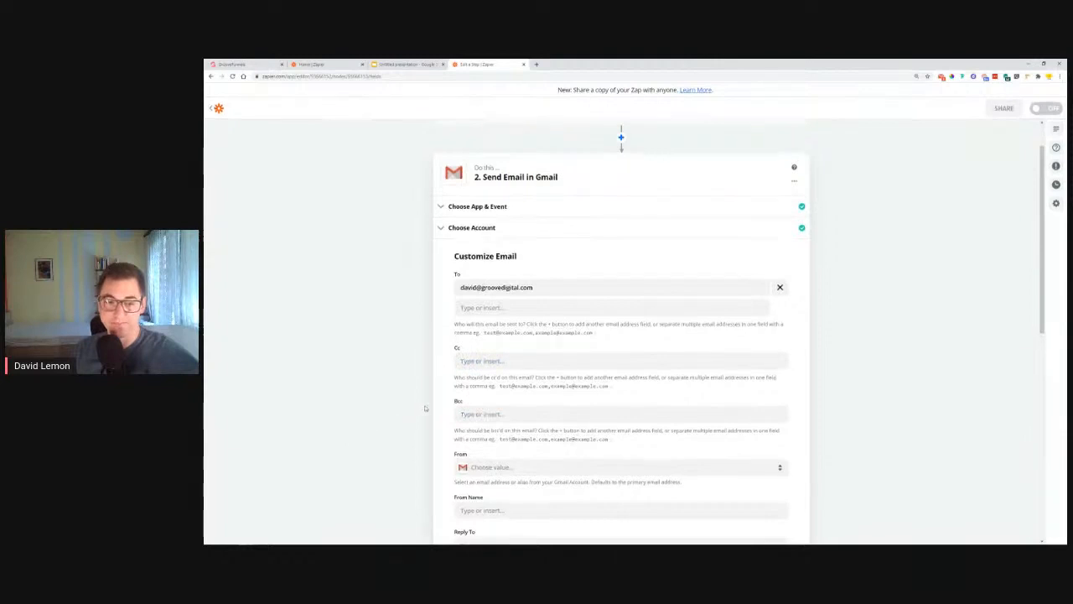
{"action": "left_click", "coordinate": [516, 333]}
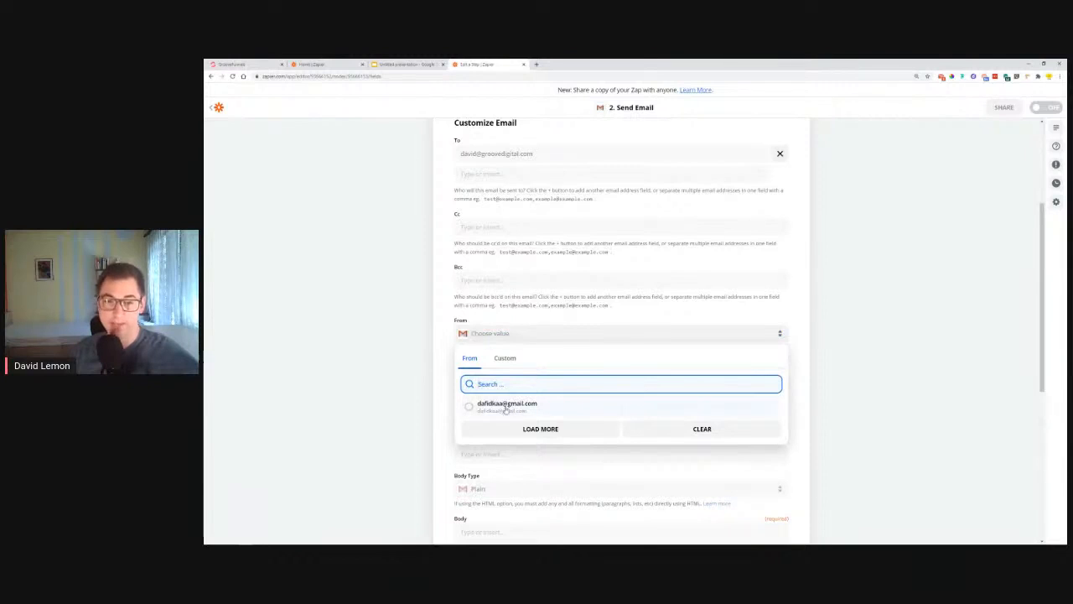
Step: Send from the connected Gmail address, with your name as From Name and your Gmail as Reply To
{"action": "left_click", "coordinate": [506, 406]}
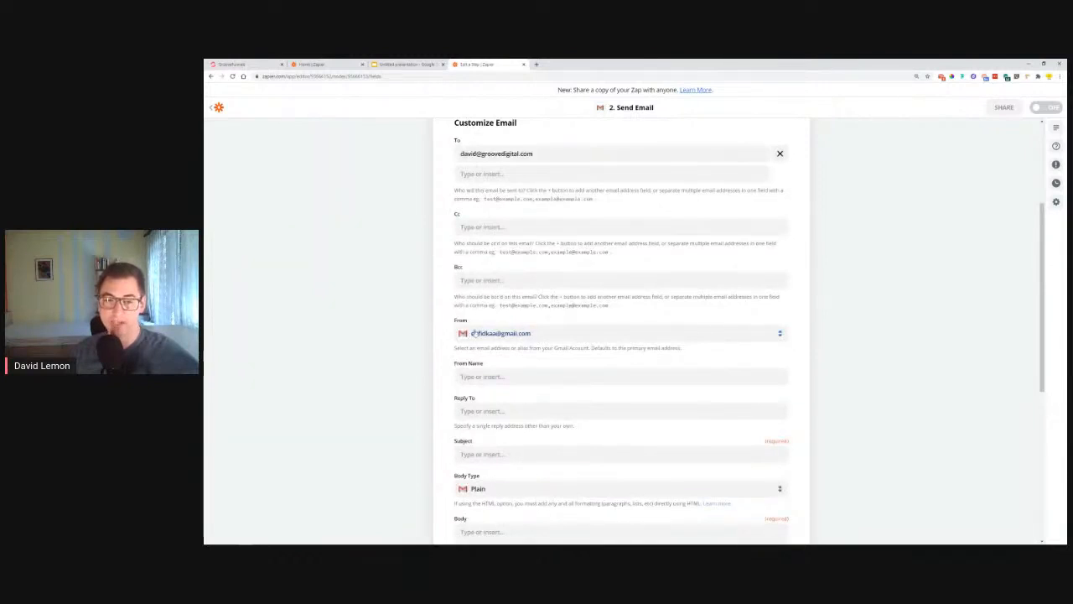
{"action": "left_click", "coordinate": [505, 377]}
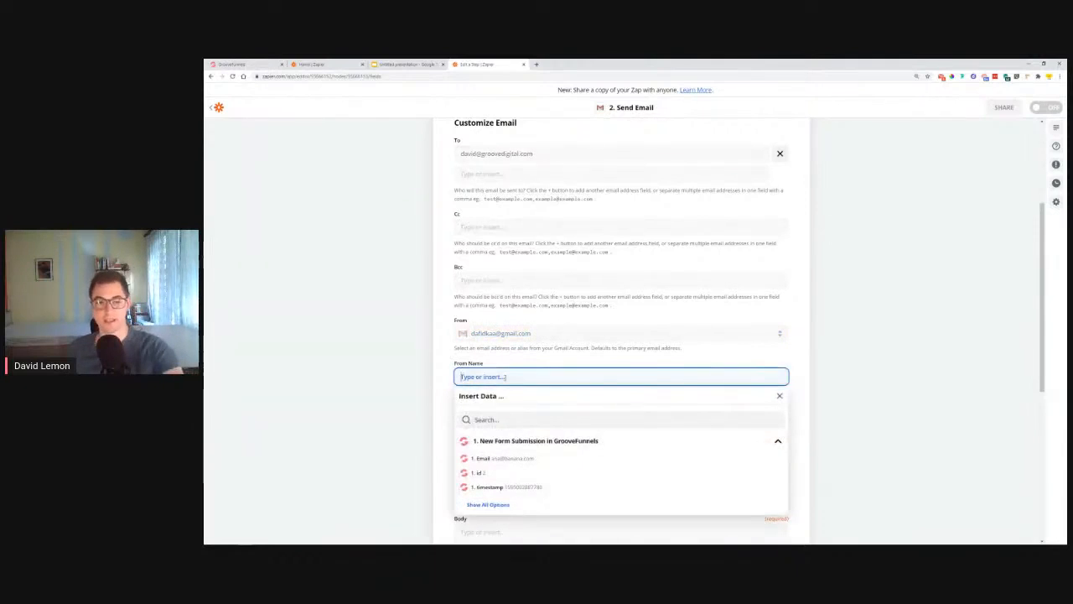
{"action": "type", "text": "David"}
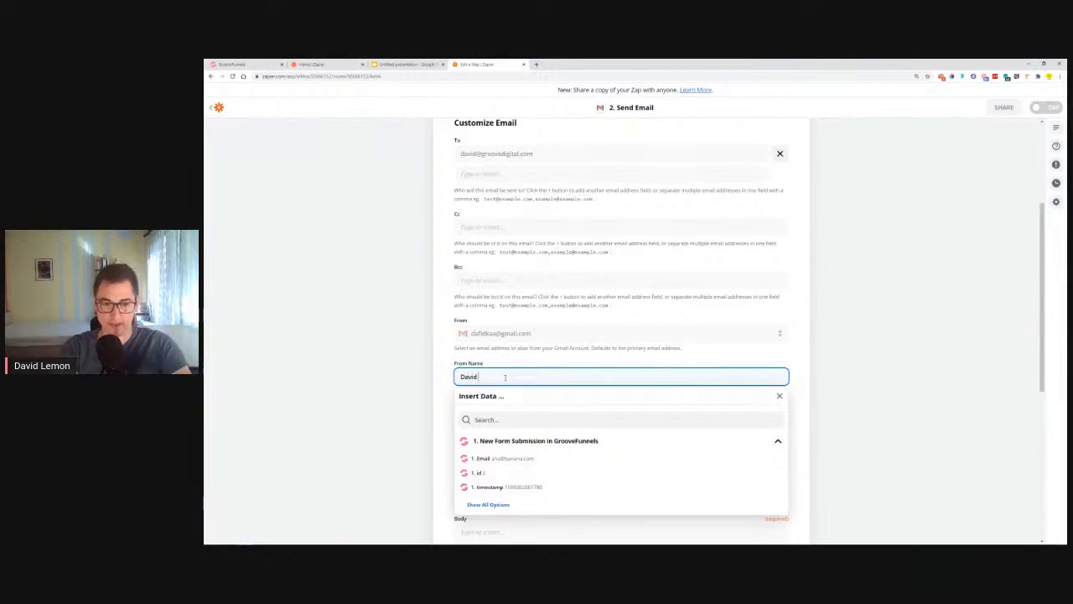
{"action": "type", "text": " Lemon"}
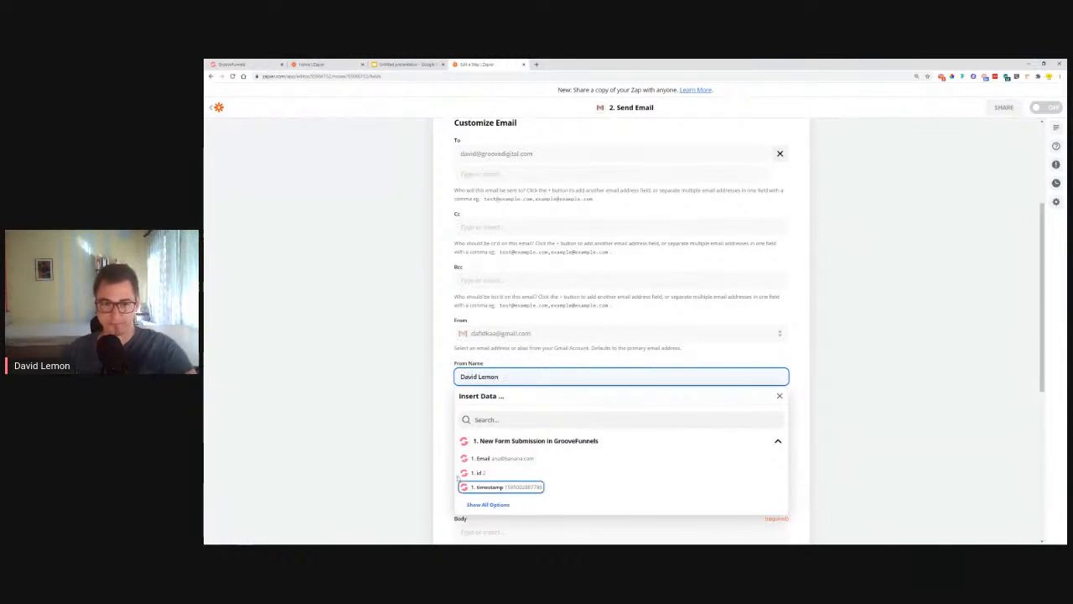
{"action": "left_click", "coordinate": [446, 383]}
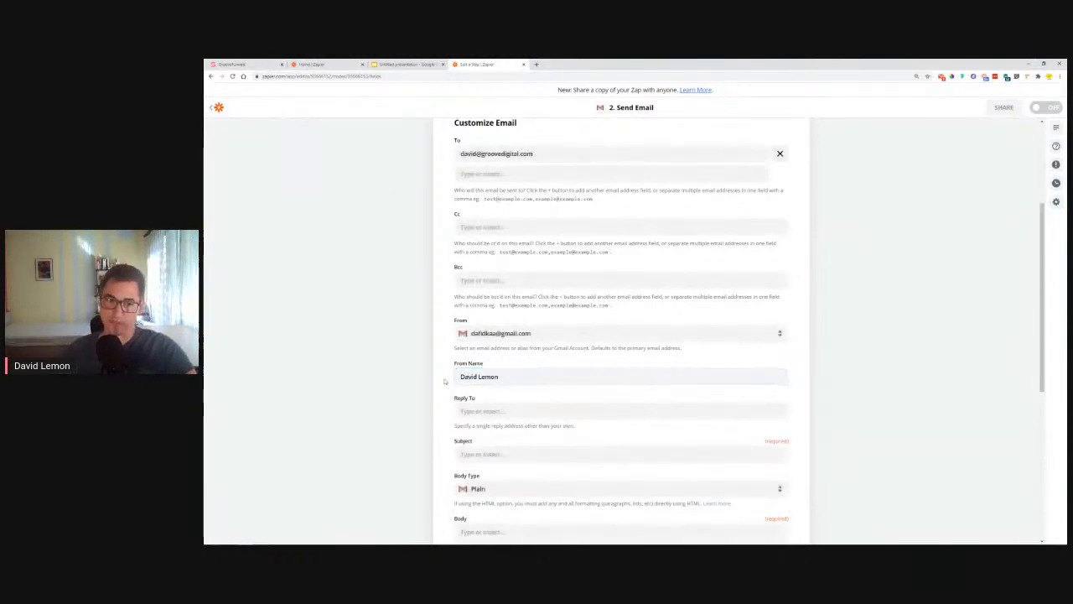
{"action": "left_click", "coordinate": [480, 409]}
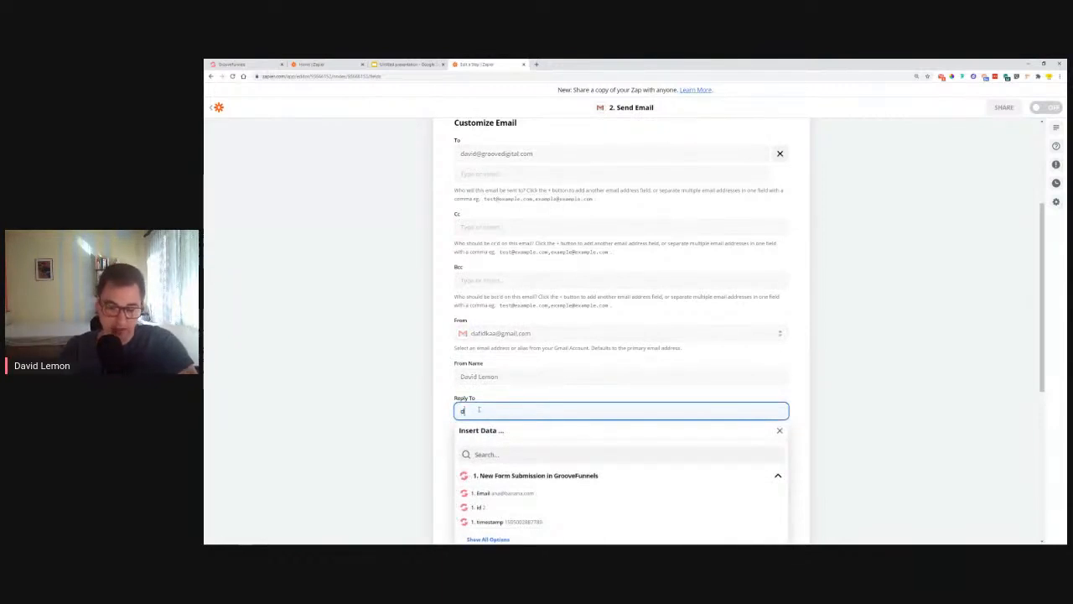
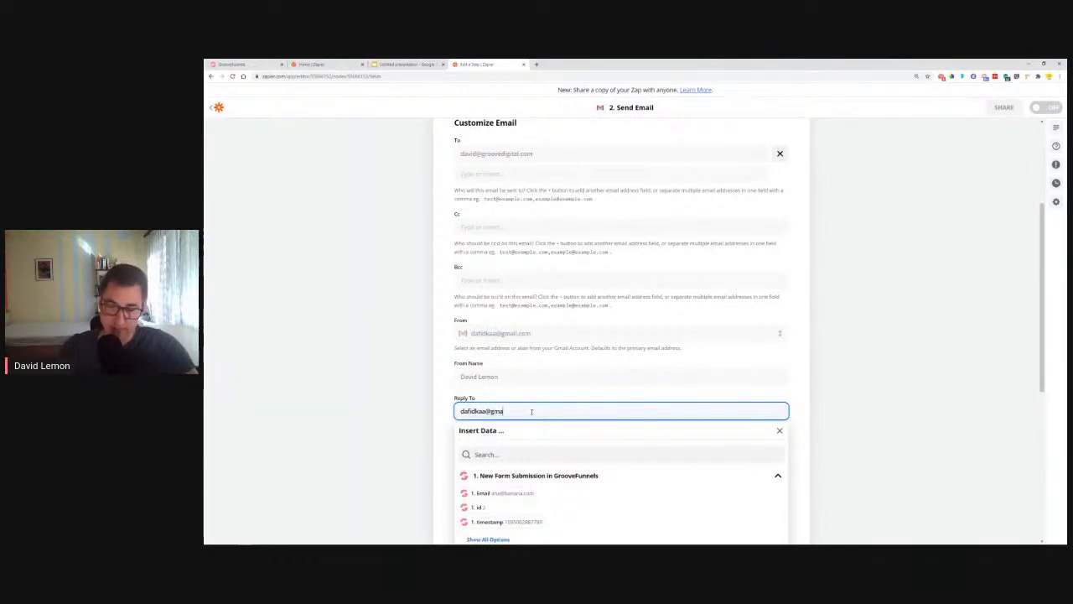
{"action": "left_click", "coordinate": [437, 409]}
{"action": "scroll", "coordinate": [436, 409], "scroll_direction": "down", "scroll_amount": 2}
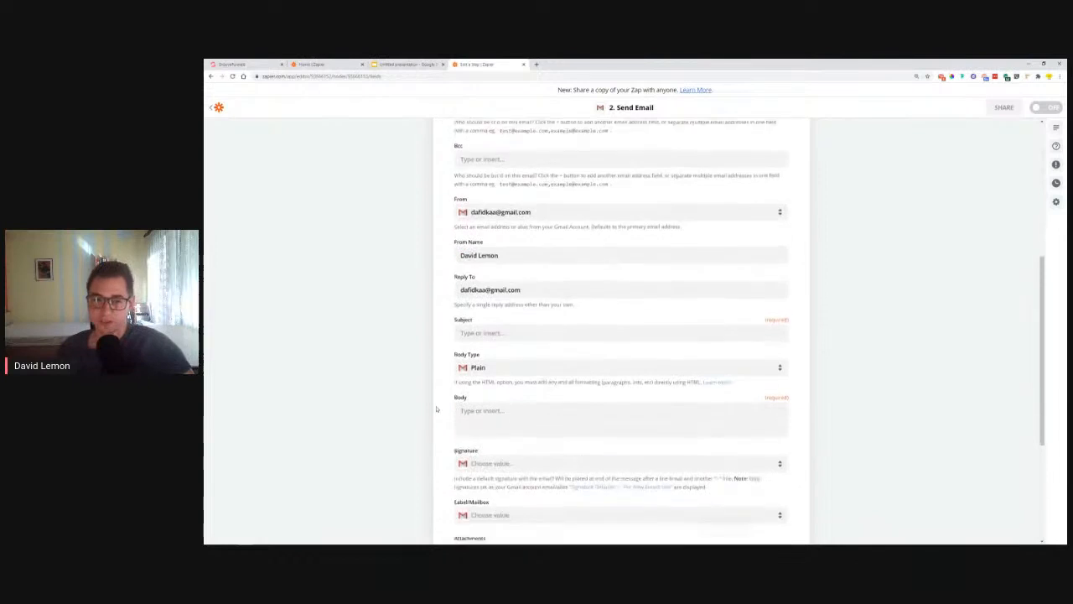
Step: Build the Subject from the Fnaem token plus 'Filled out a form on XYZ site'
{"action": "left_click", "coordinate": [574, 274]}
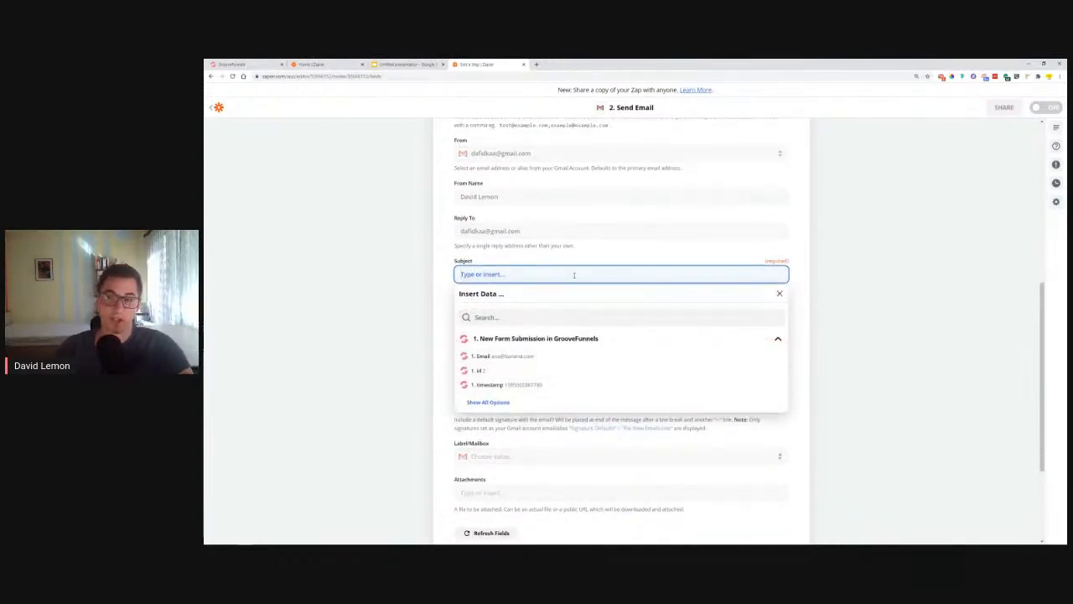
{"action": "left_click", "coordinate": [486, 402]}
{"action": "left_click", "coordinate": [486, 414]}
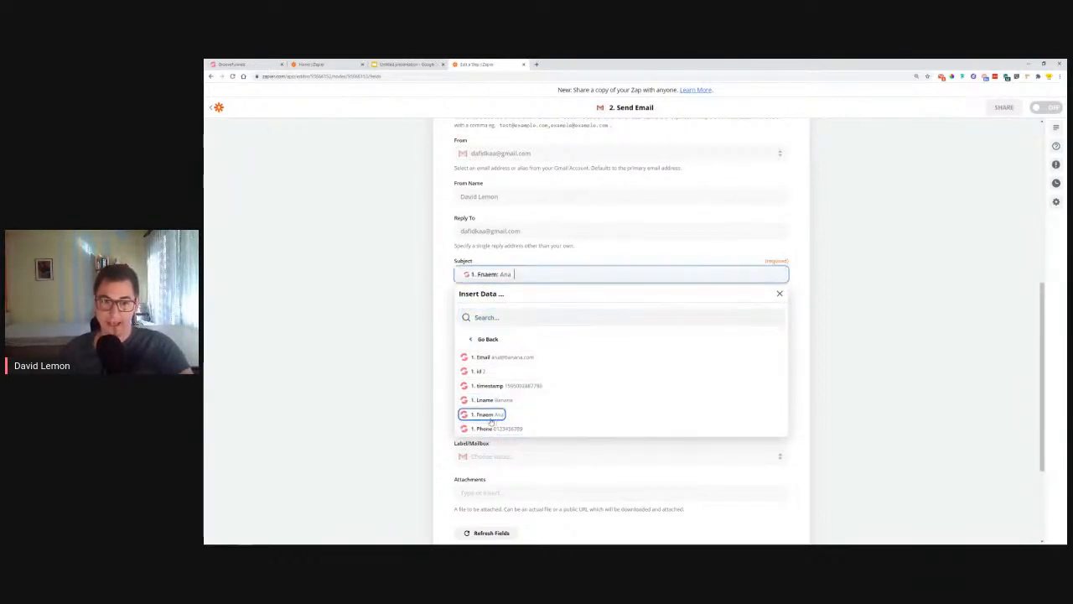
{"action": "left_click", "coordinate": [490, 401]}
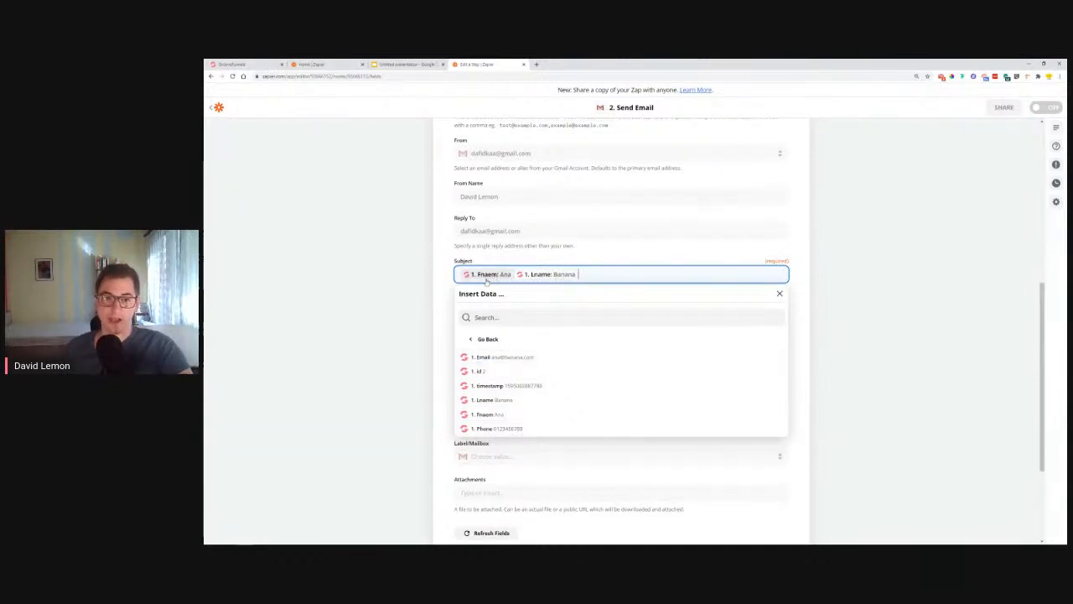
{"action": "key", "text": "BackSpace"}
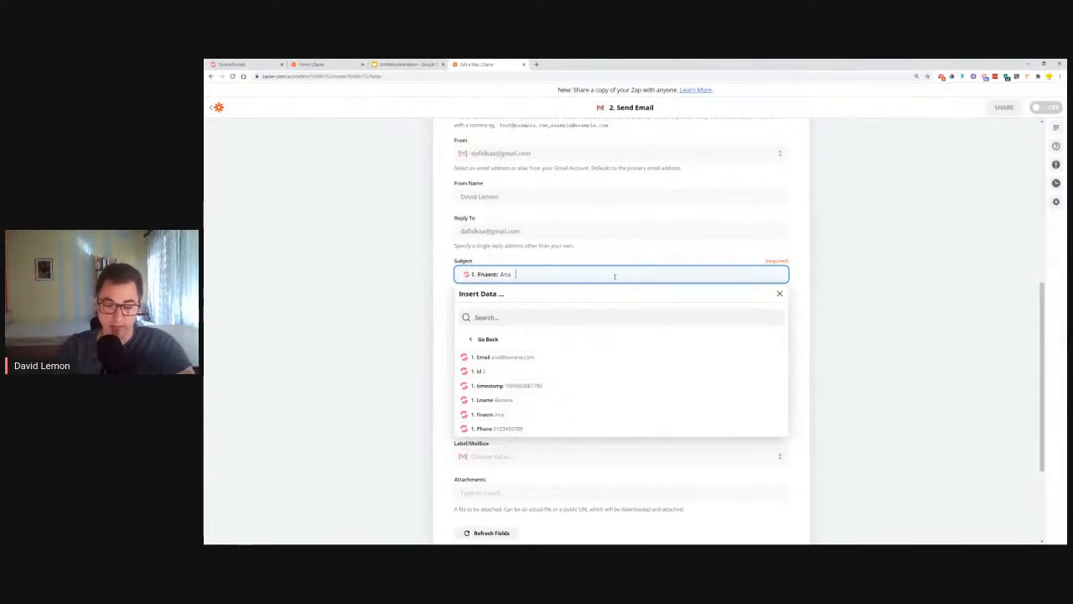
{"action": "type", "text": "Filled out a form on"}
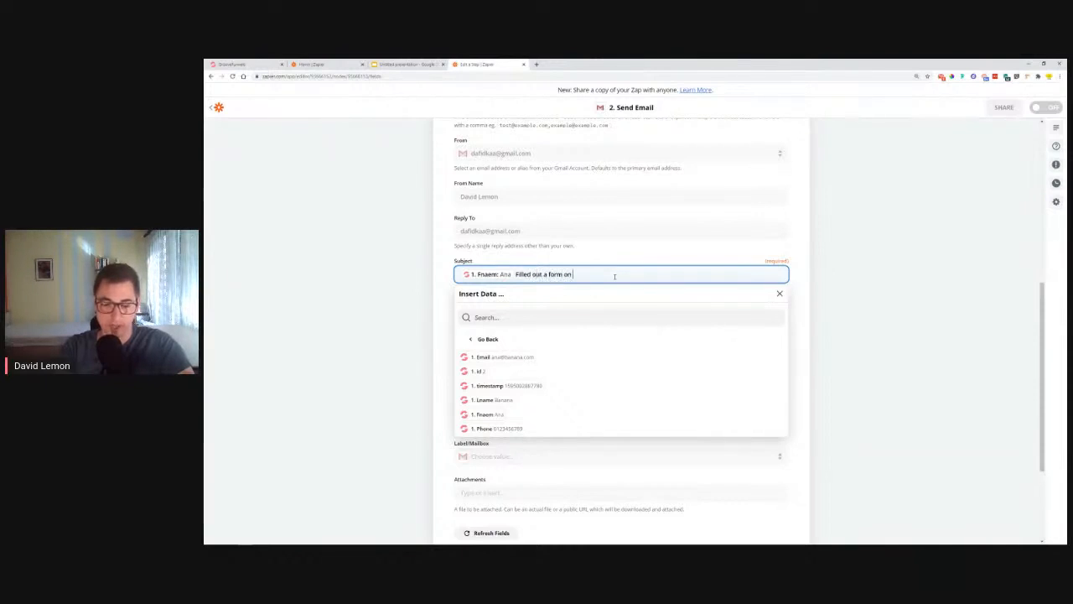
{"action": "type", "text": "XYZ site"}
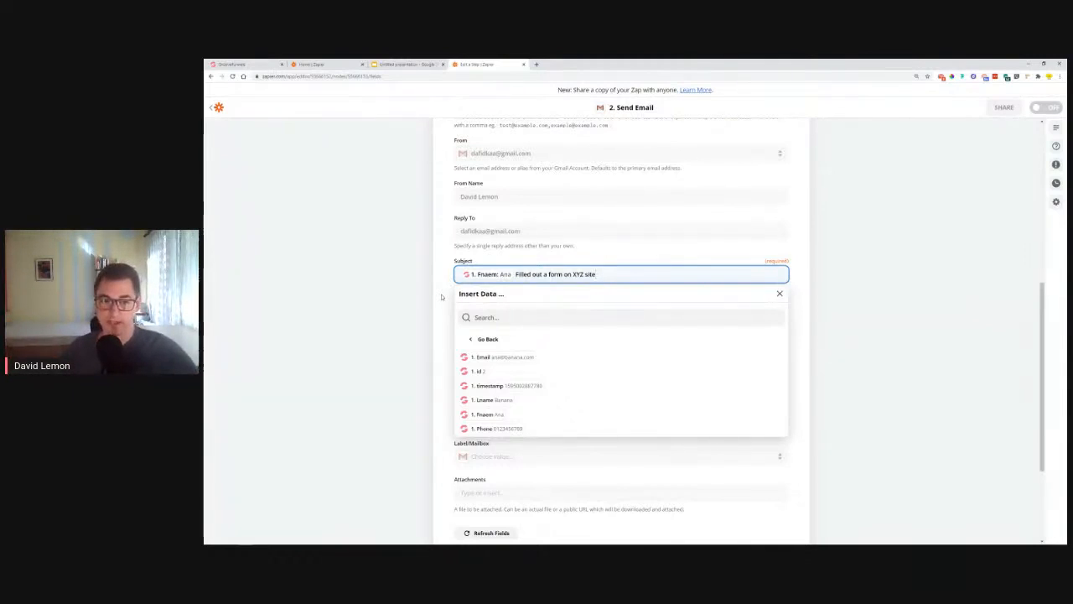
{"action": "left_click", "coordinate": [441, 300]}
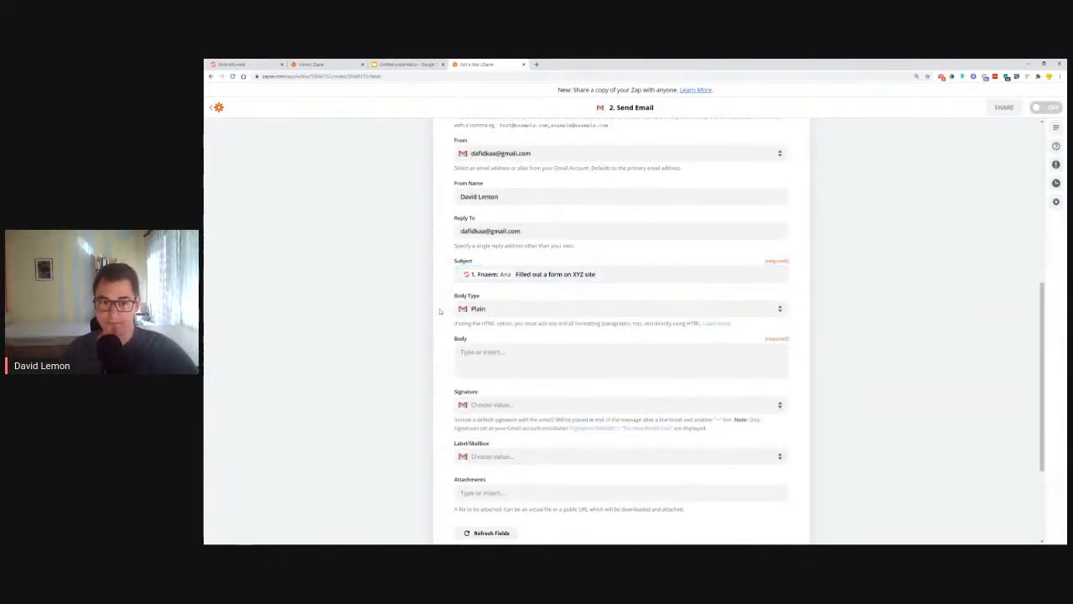
Step: Keep Plain as the Body Type and place the cursor in the Body field
{"action": "left_click", "coordinate": [503, 309]}
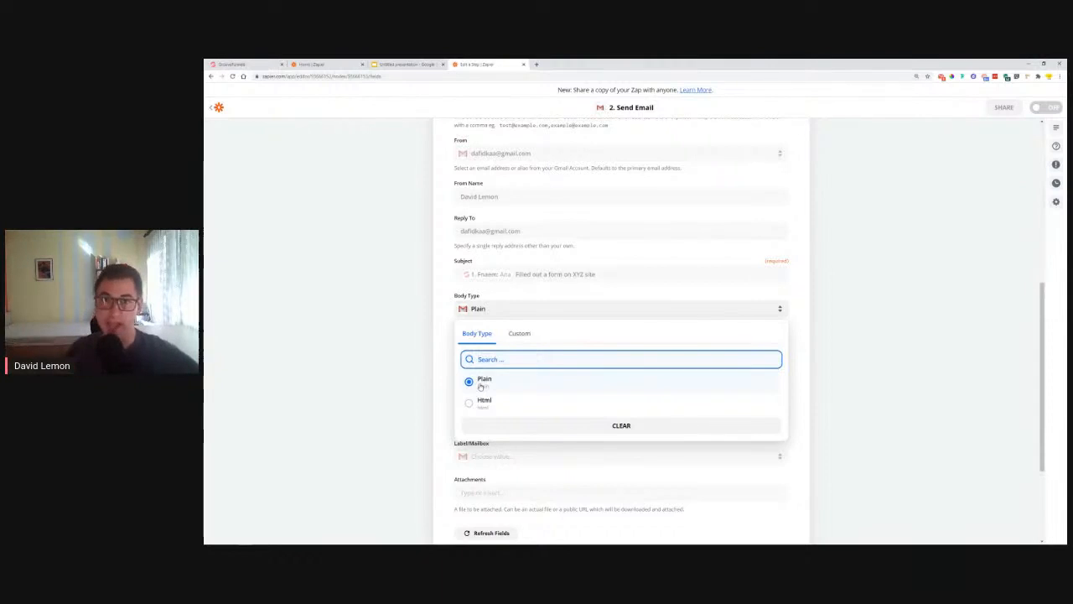
{"action": "left_click", "coordinate": [481, 382]}
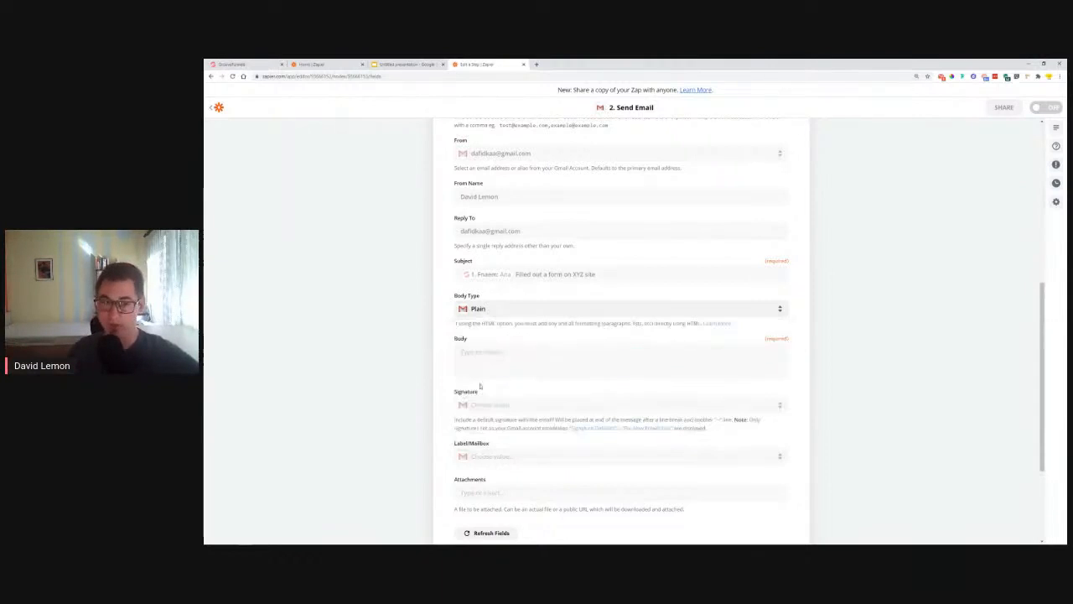
{"action": "left_click", "coordinate": [487, 361]}
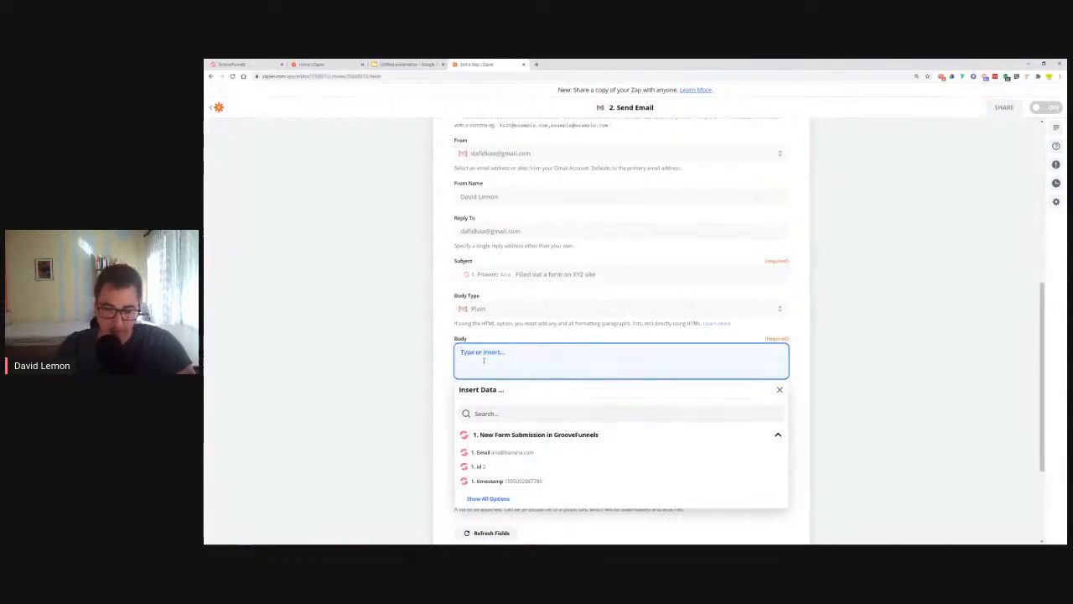
Step: Type 'Your XYZ site has received a form submission' in the Body, then begin a 'Name:' line
{"action": "type", "text": "Your"}
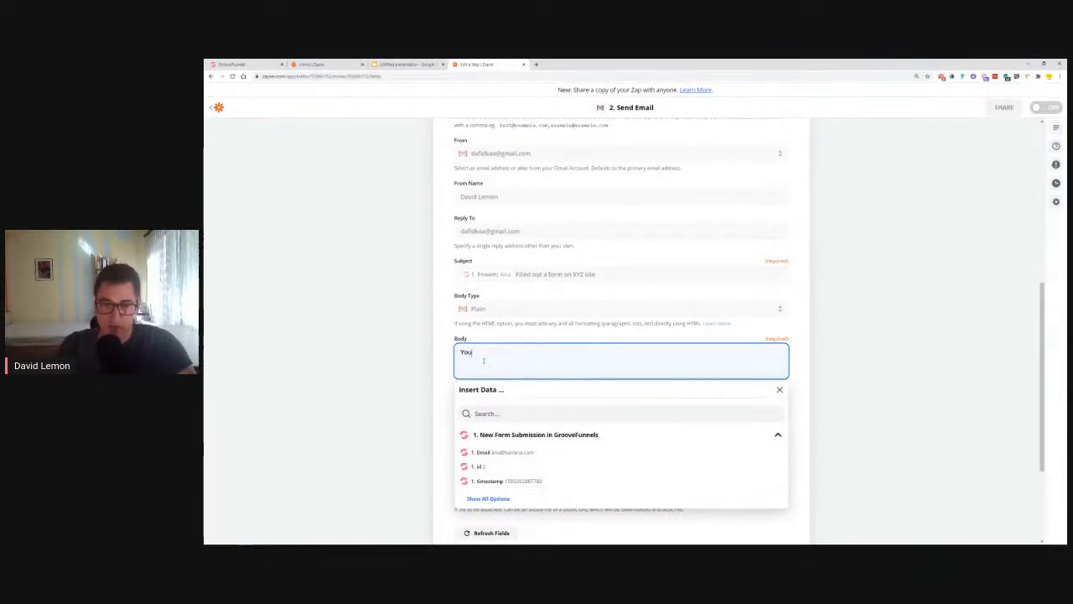
{"action": "type", "text": " XYZ site h"}
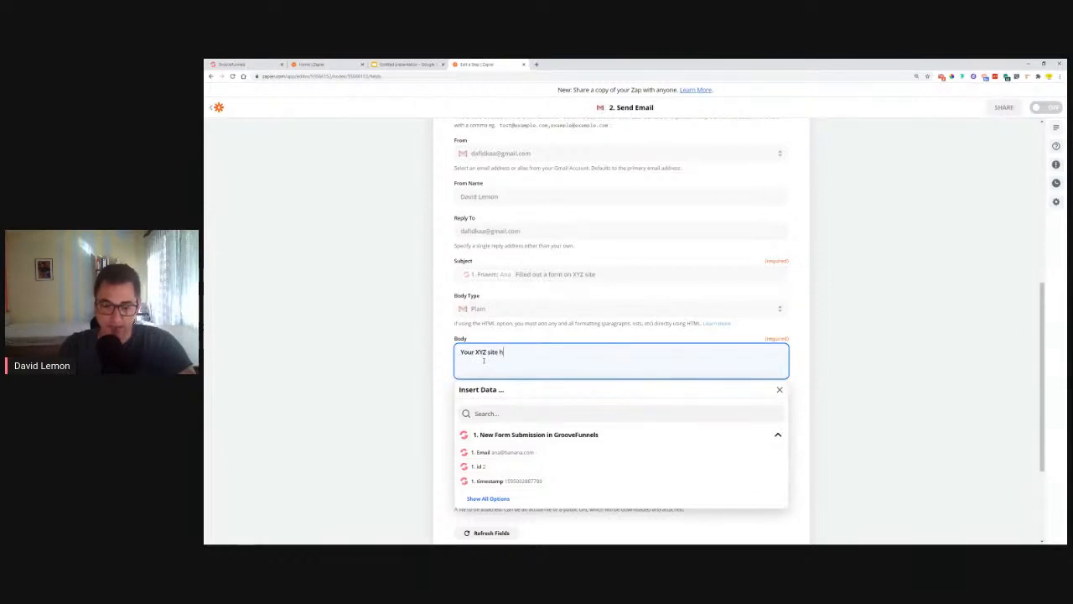
{"action": "type", "text": "as rec"}
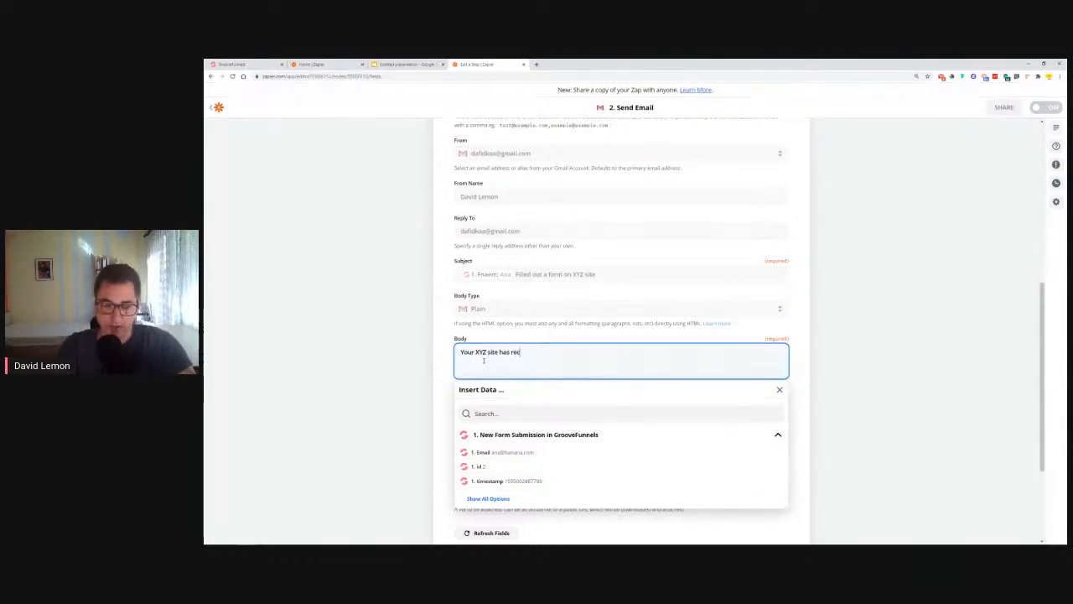
{"action": "type", "text": "eived a "}
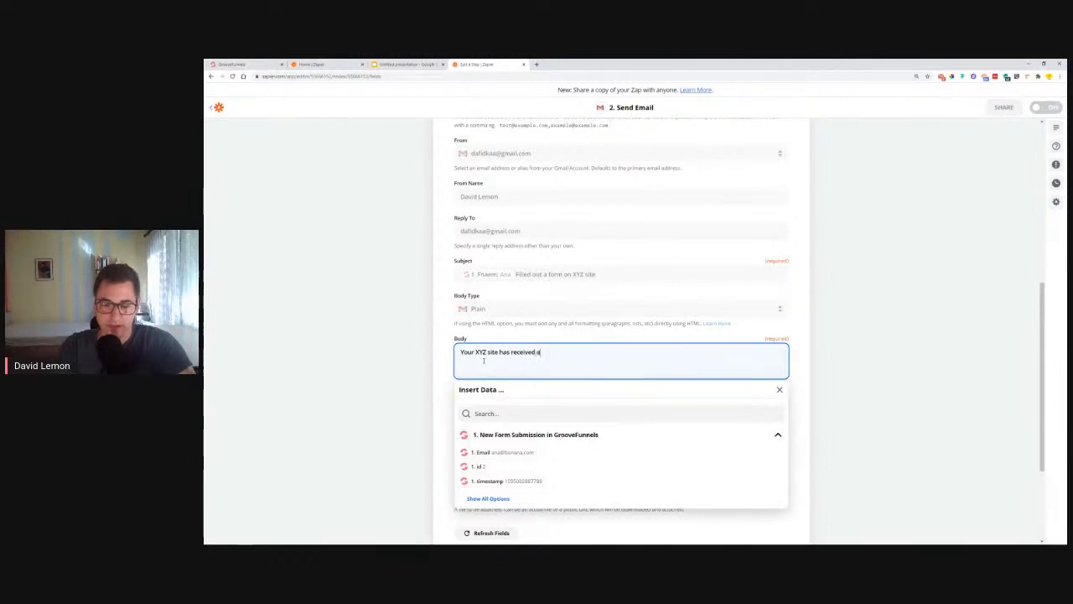
{"action": "type", "text": "for"}
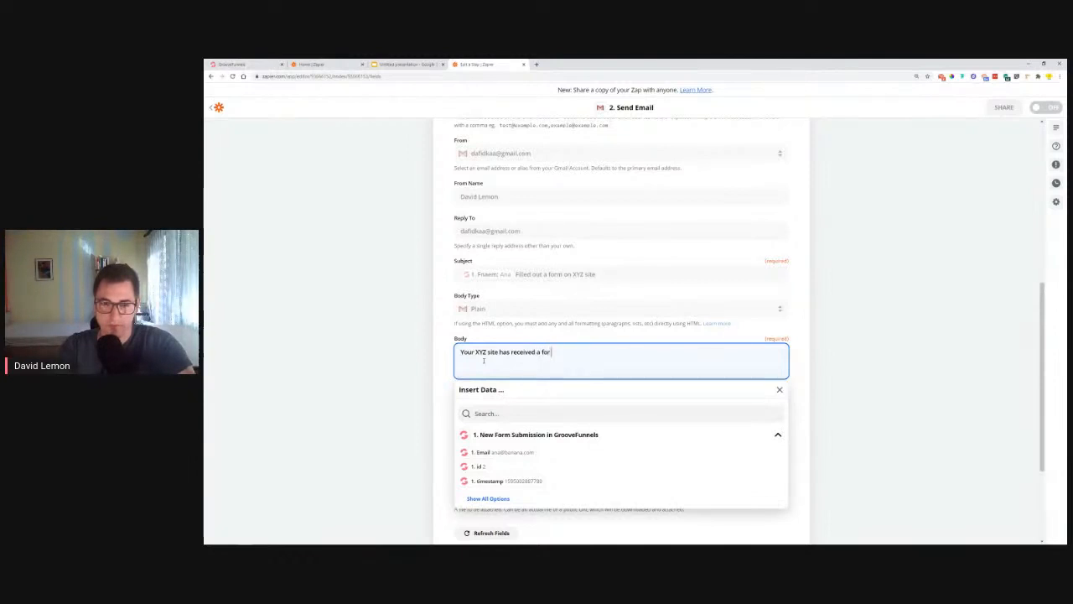
{"action": "type", "text": " msubmission"}
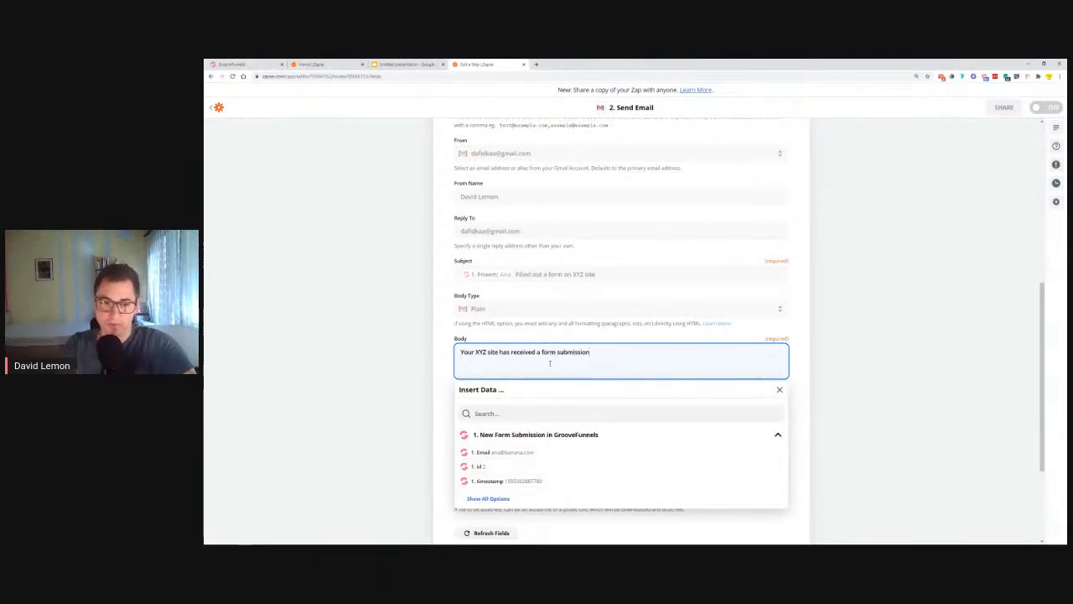
{"action": "key", "text": "Return"}
{"action": "type", "text": "Name:"}
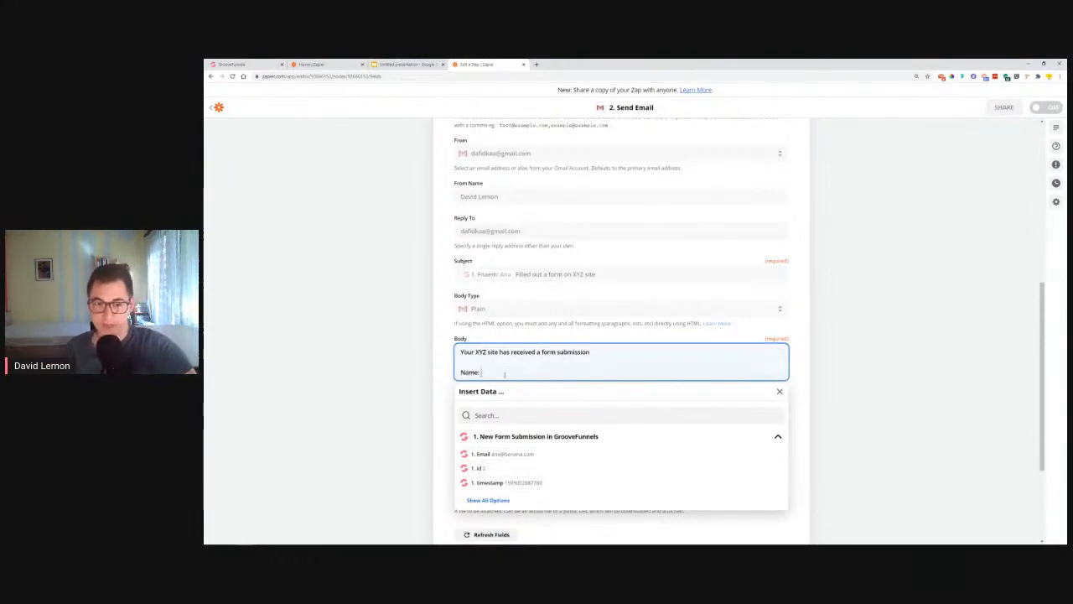
Step: Fill the Name: line with the submitter's Fnaem and Lname tokens
{"action": "left_click", "coordinate": [486, 500]}
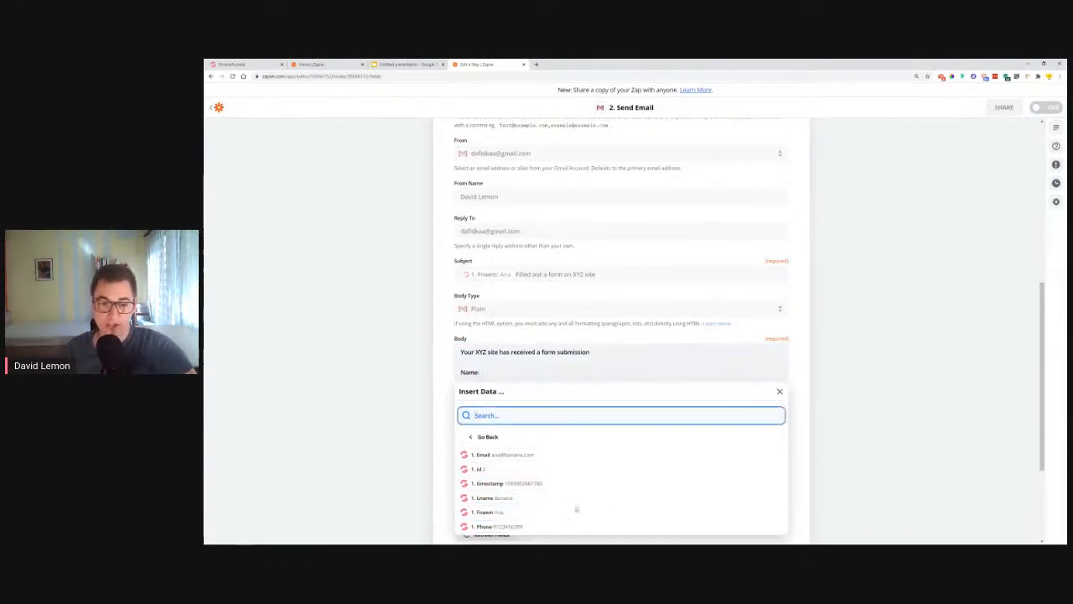
{"action": "left_click", "coordinate": [487, 512]}
{"action": "left_click", "coordinate": [488, 498]}
{"action": "left_click", "coordinate": [460, 371]}
{"action": "type", "text": "First"}
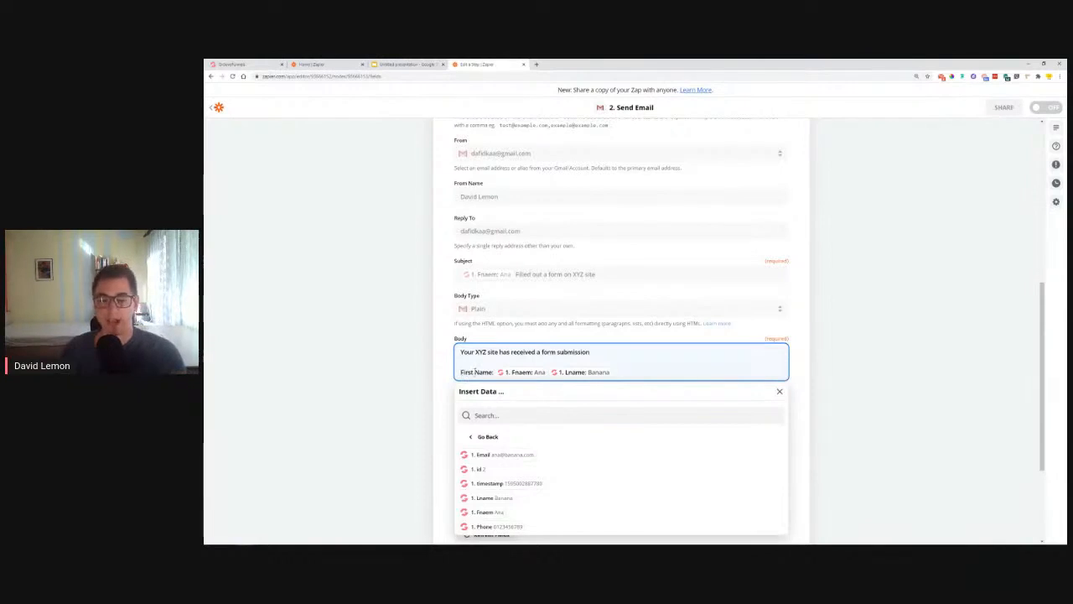
{"action": "key", "text": "BackSpace"}
{"action": "key", "text": "BackSpace"}
{"action": "key", "text": "BackSpace"}
{"action": "key", "text": "BackSpace"}
{"action": "key", "text": "BackSpace"}
{"action": "key", "text": "BackSpace"}
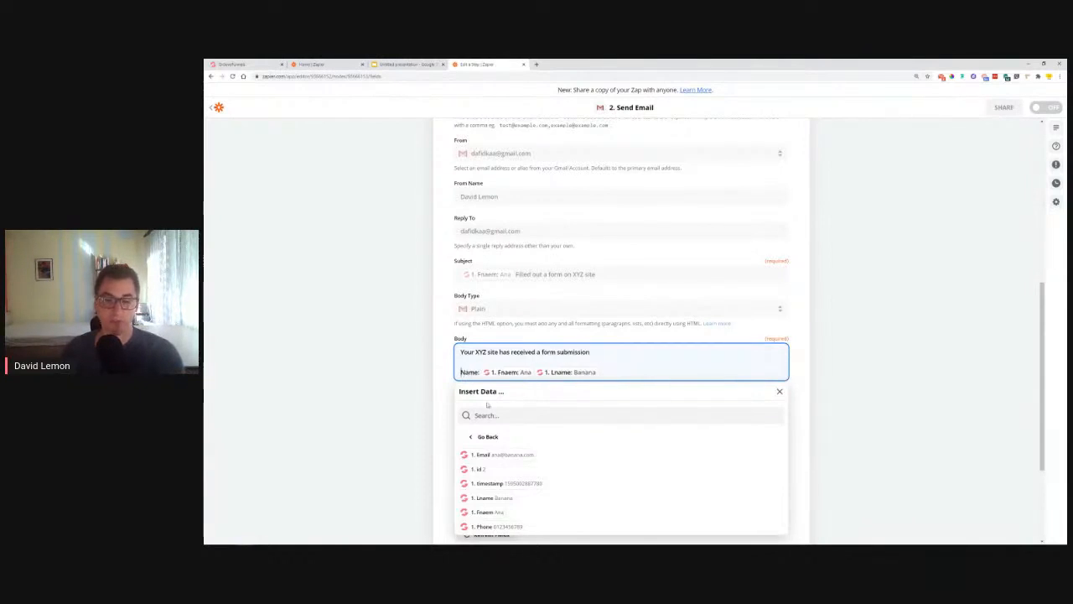
{"action": "left_click", "coordinate": [604, 371]}
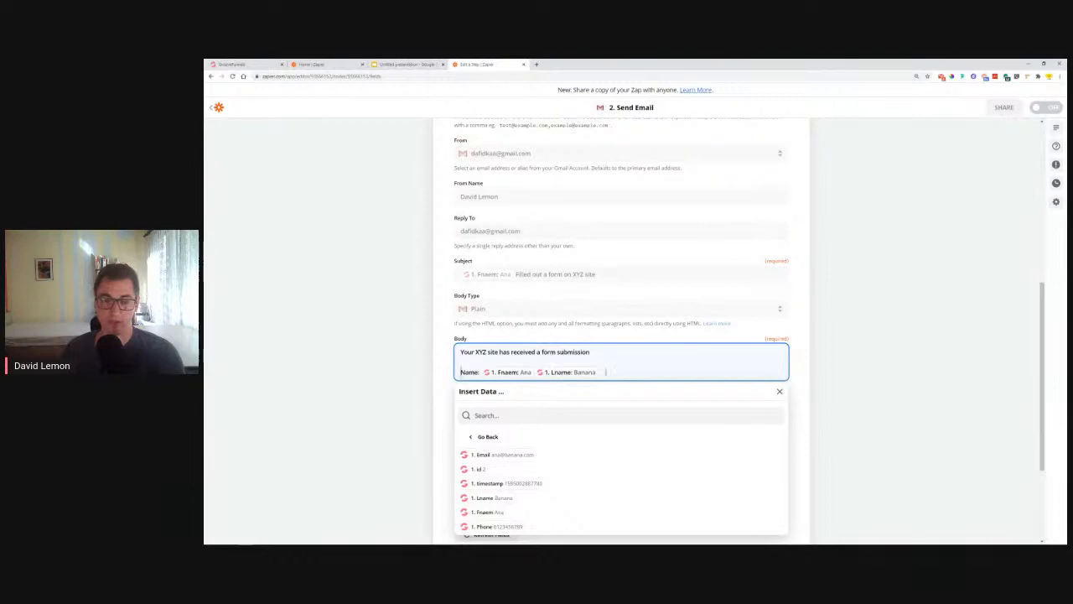
Step: Add Email: and Phone: lines with the submitter's email and phone tokens, then continue to testing
{"action": "key", "text": "Return"}
{"action": "key", "text": "Return"}
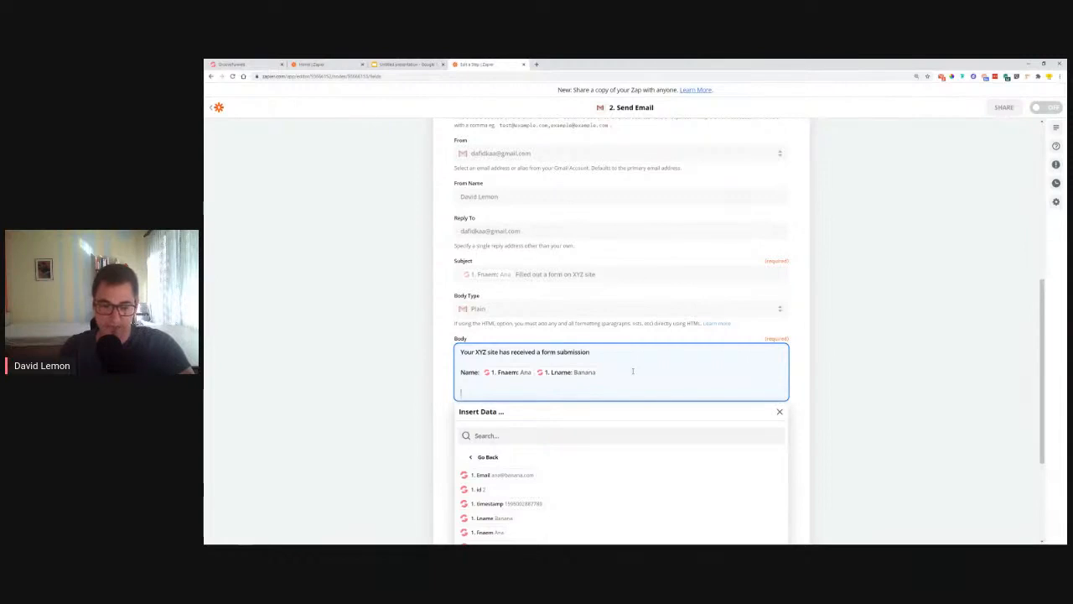
{"action": "type", "text": "Email:"}
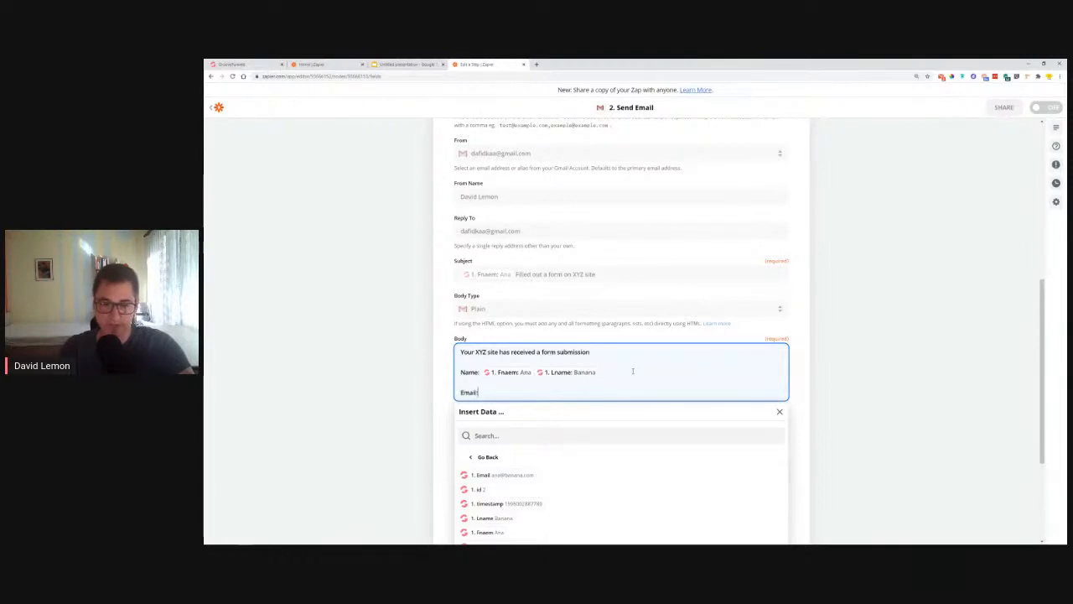
{"action": "scroll", "coordinate": [587, 378], "scroll_direction": "down", "scroll_amount": 1}
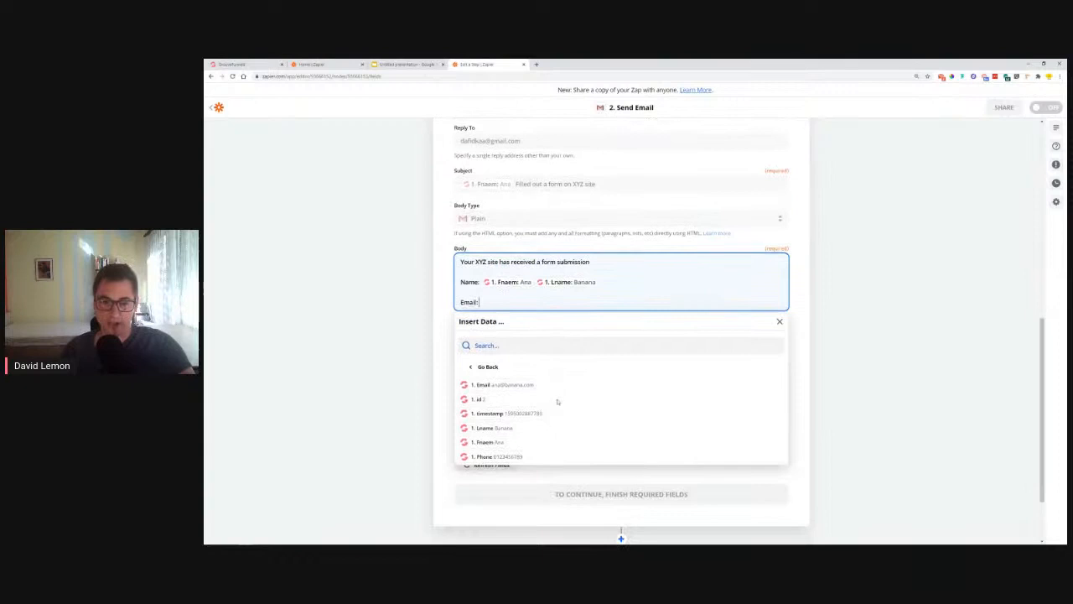
{"action": "left_click", "coordinate": [503, 384]}
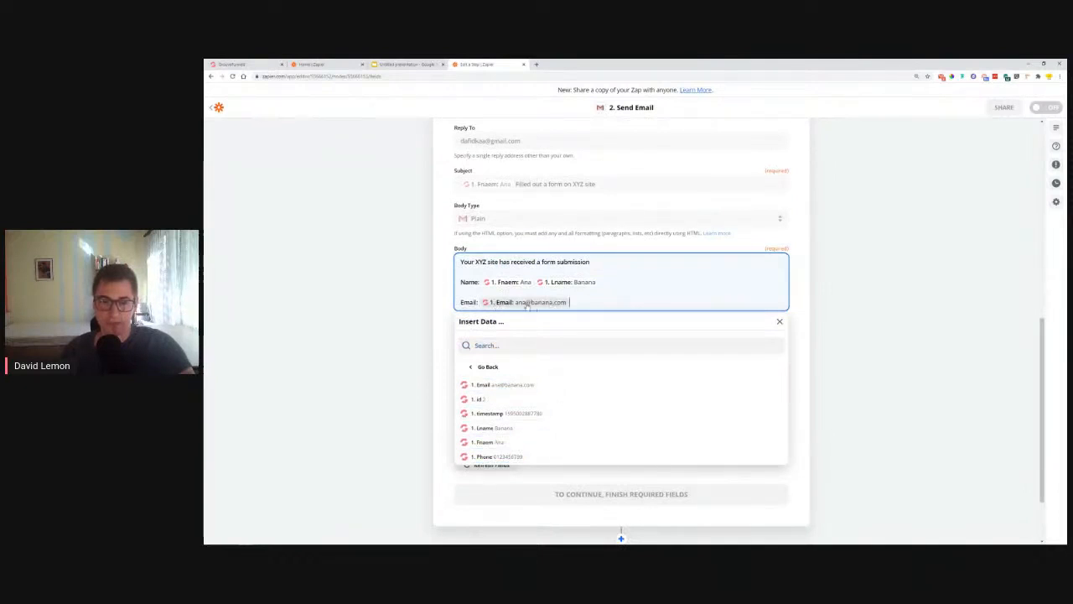
{"action": "key", "text": "Return"}
{"action": "key", "text": "Return"}
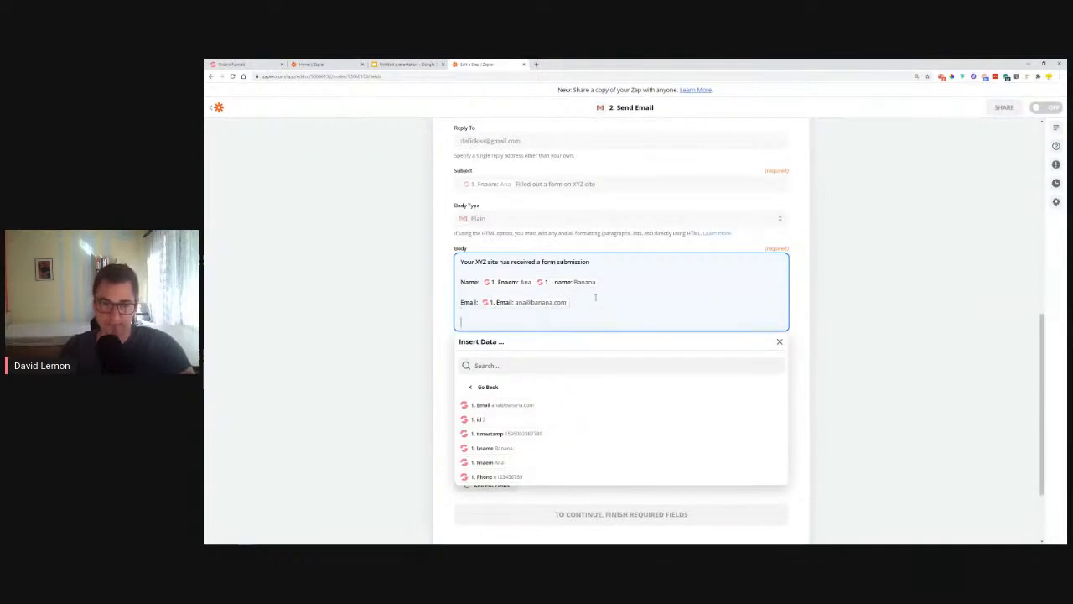
{"action": "type", "text": "Phone:"}
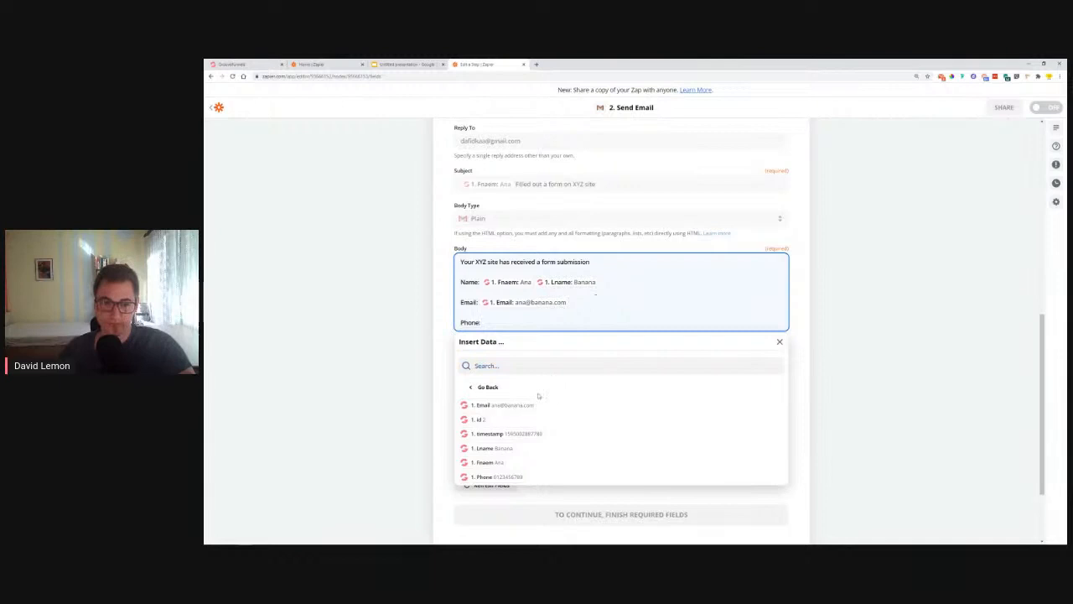
{"action": "left_click", "coordinate": [491, 476]}
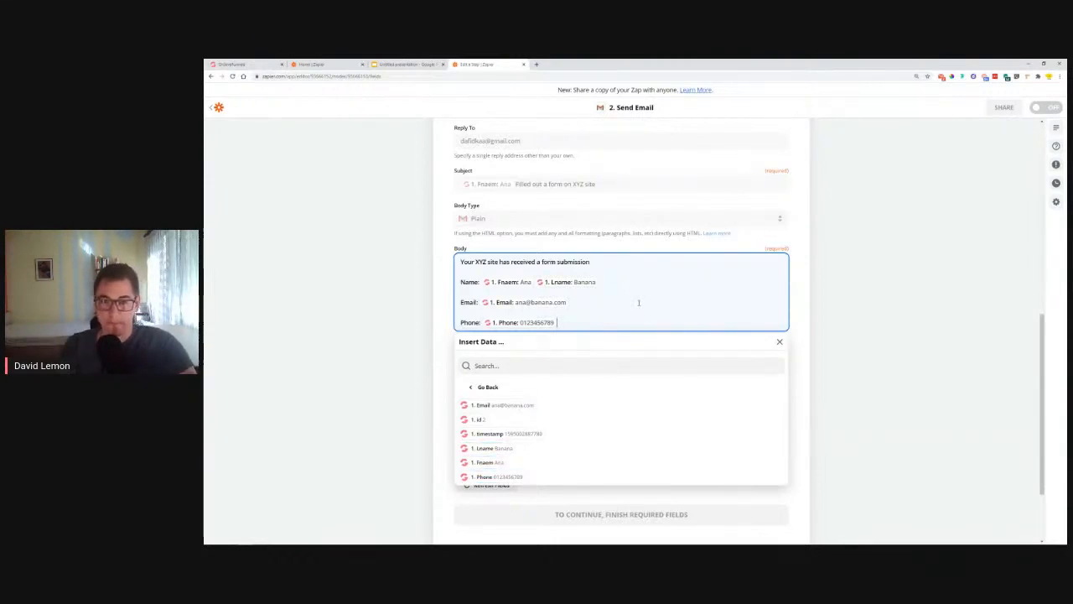
{"action": "left_click", "coordinate": [452, 269]}
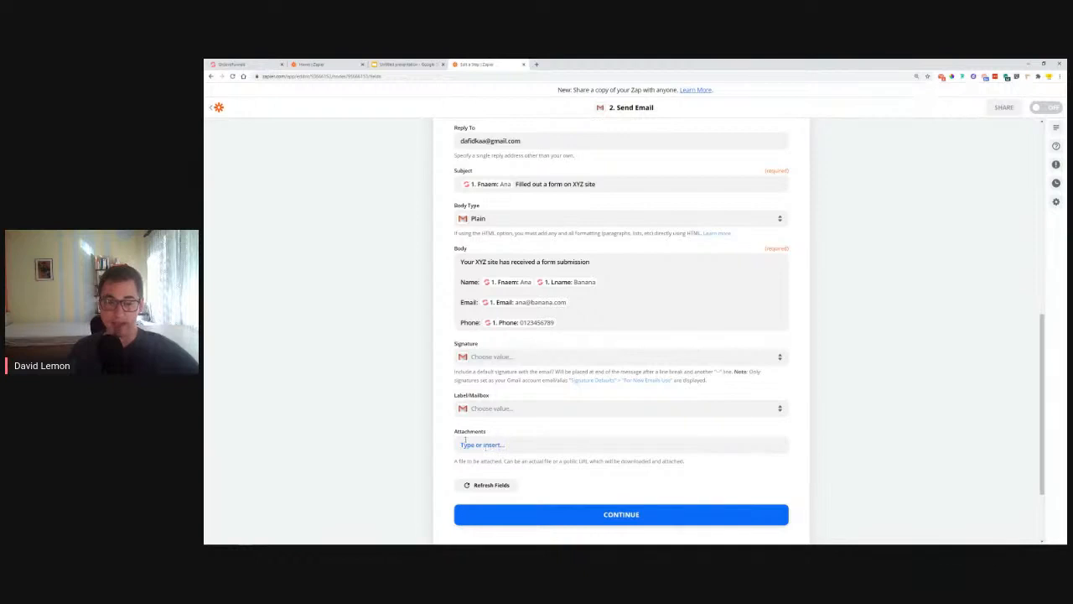
{"action": "left_click", "coordinate": [642, 513]}
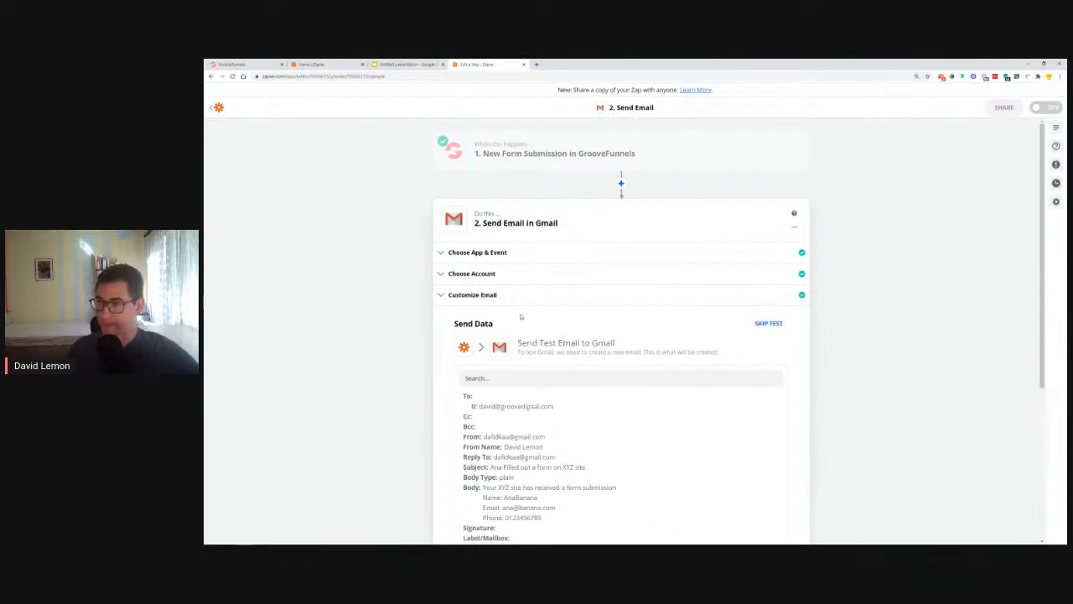
Step: Send a test email from the Gmail notification step
{"action": "scroll", "coordinate": [590, 293], "scroll_direction": "down", "scroll_amount": 1}
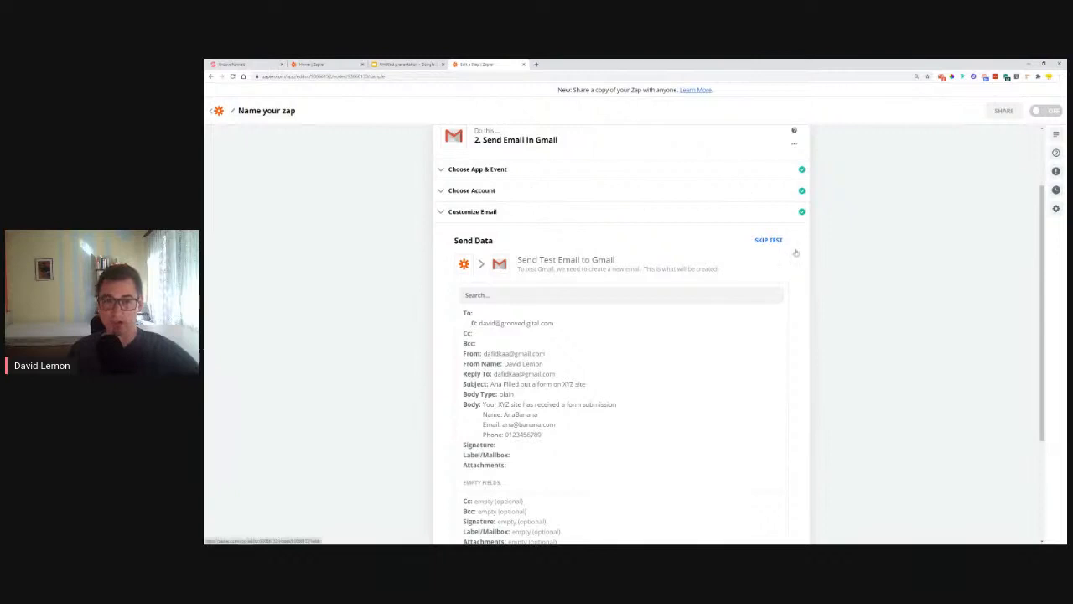
{"action": "scroll", "coordinate": [752, 250], "scroll_direction": "down", "scroll_amount": 4}
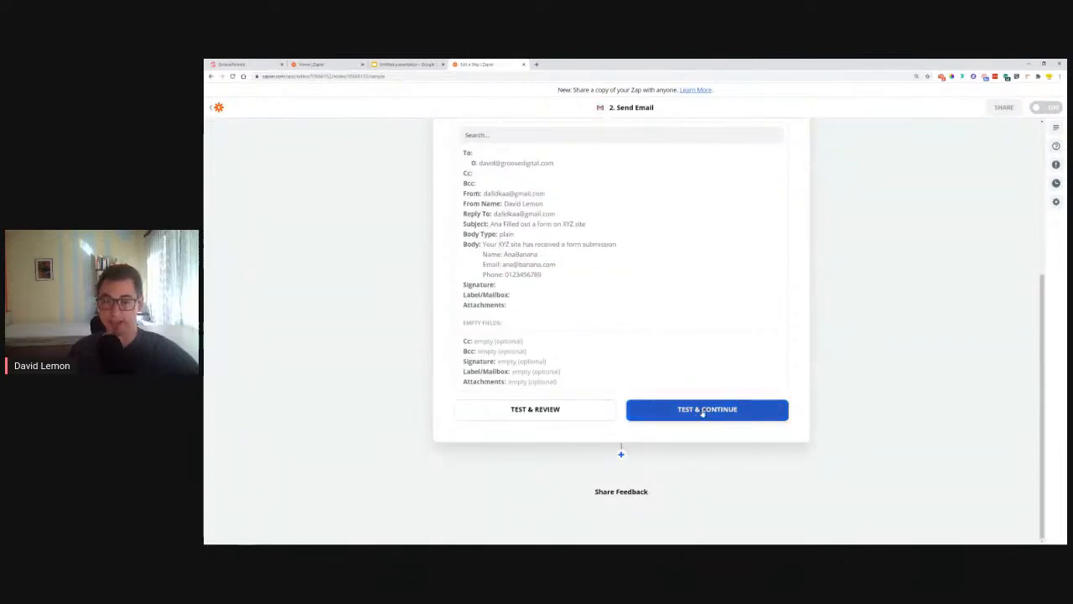
{"action": "scroll", "coordinate": [637, 224], "scroll_direction": "up", "scroll_amount": 4}
{"action": "scroll", "coordinate": [644, 268], "scroll_direction": "down", "scroll_amount": 4}
{"action": "left_click", "coordinate": [704, 411]}
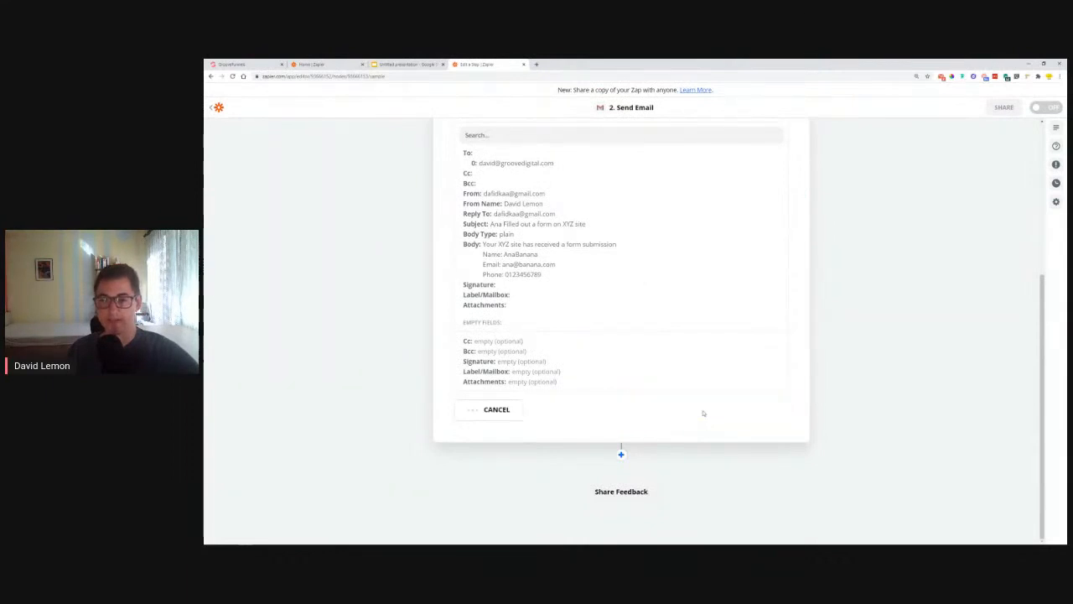
Step: Trash old emails in Checker Plus, confirm the form notification arrived, then add another step
{"action": "left_click", "coordinate": [940, 76]}
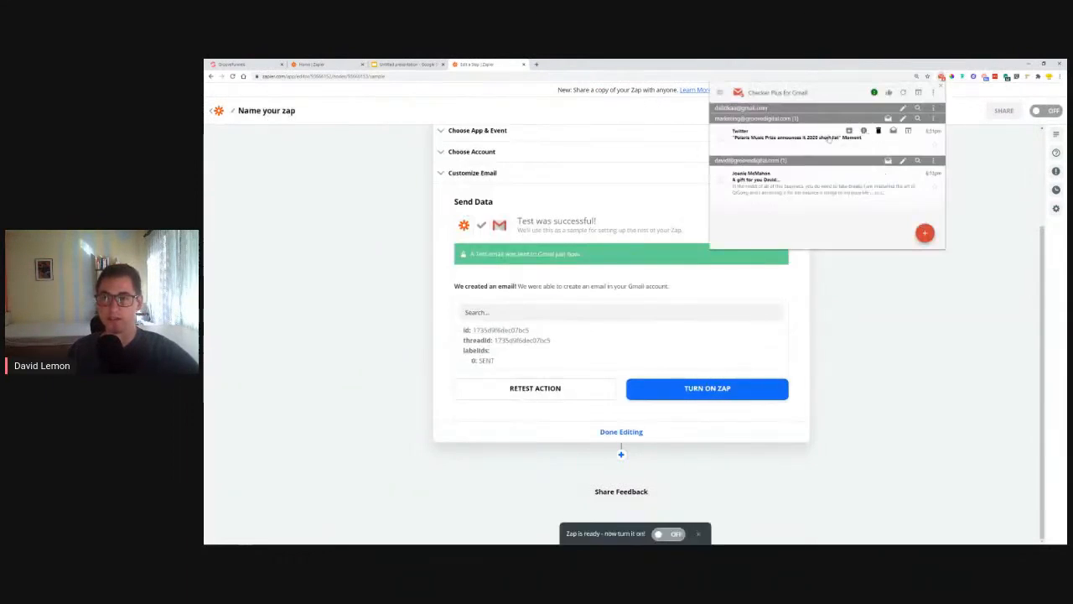
{"action": "left_click", "coordinate": [877, 132]}
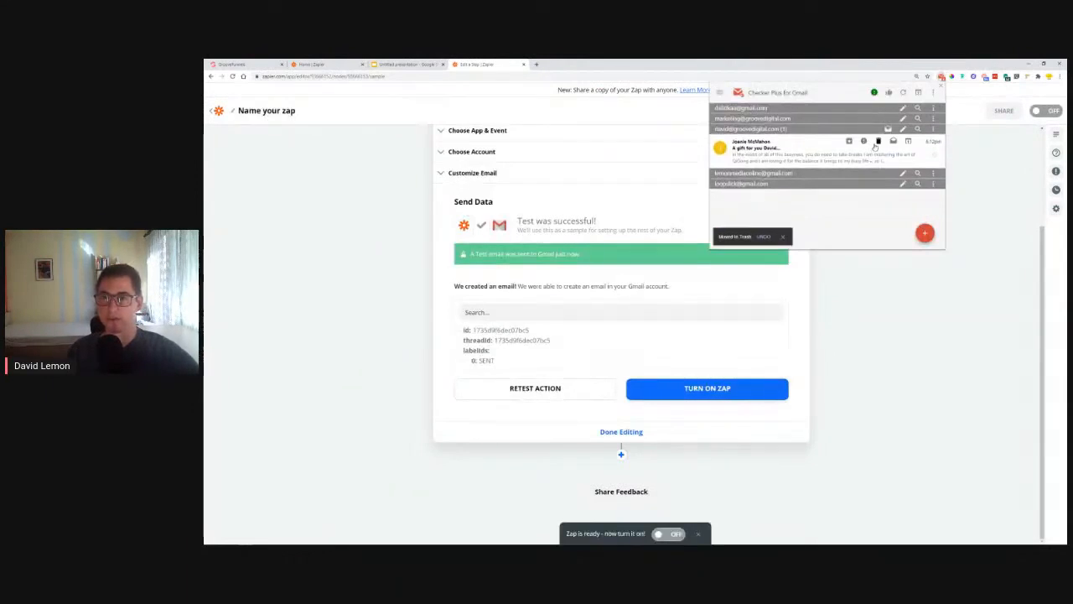
{"action": "left_click", "coordinate": [876, 141]}
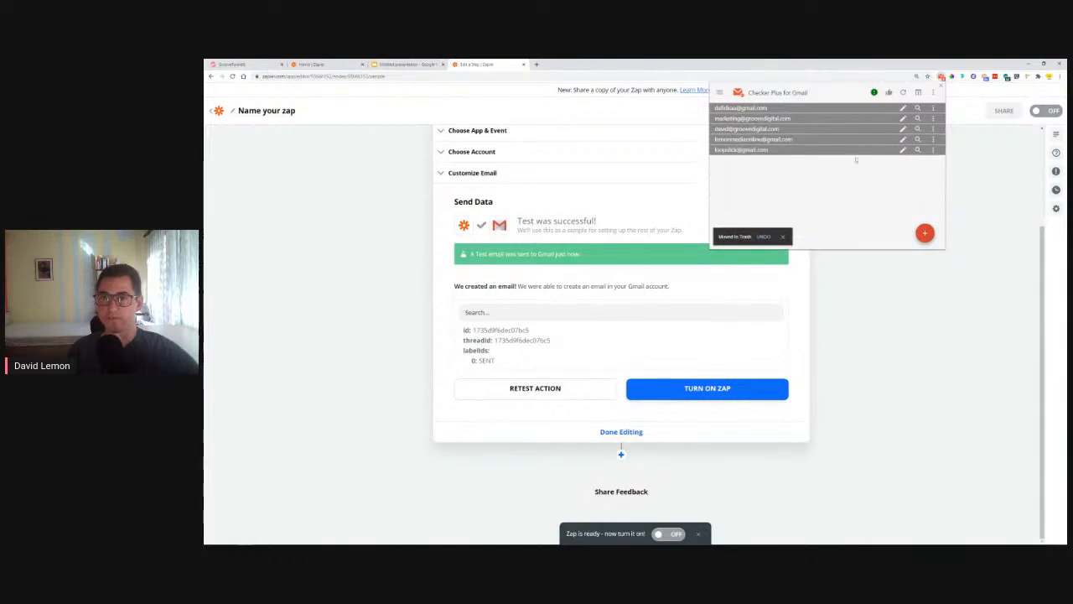
{"action": "left_click", "coordinate": [962, 83]}
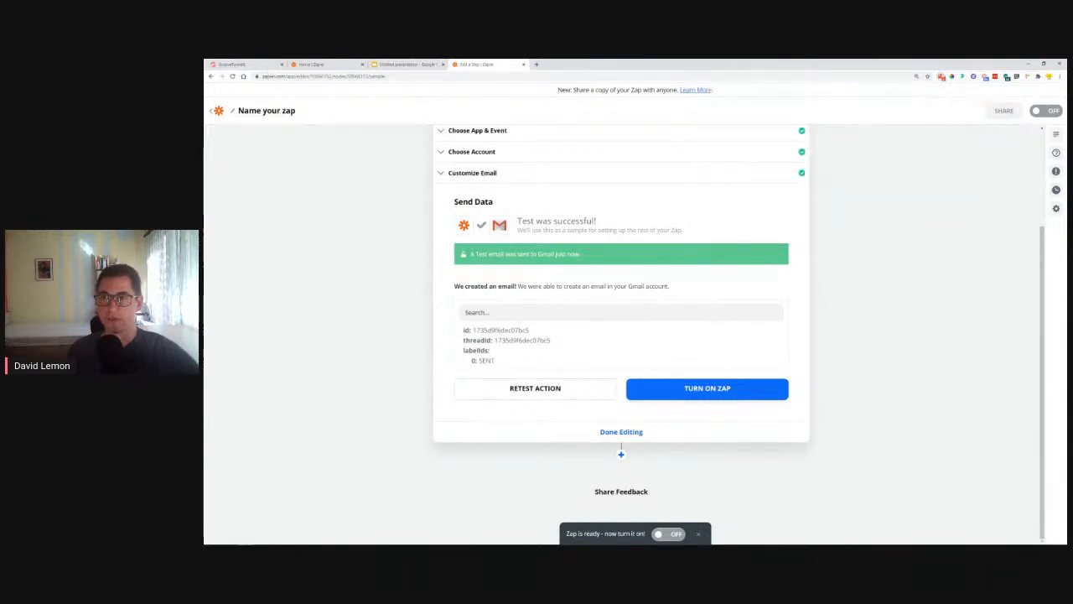
{"action": "left_click", "coordinate": [943, 77]}
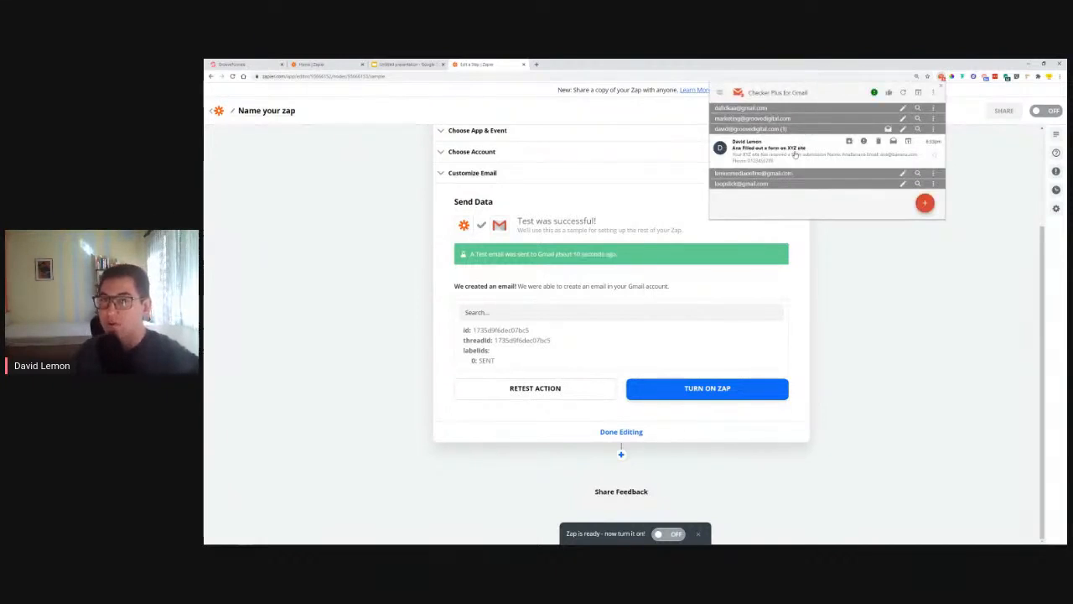
{"action": "left_click", "coordinate": [741, 159]}
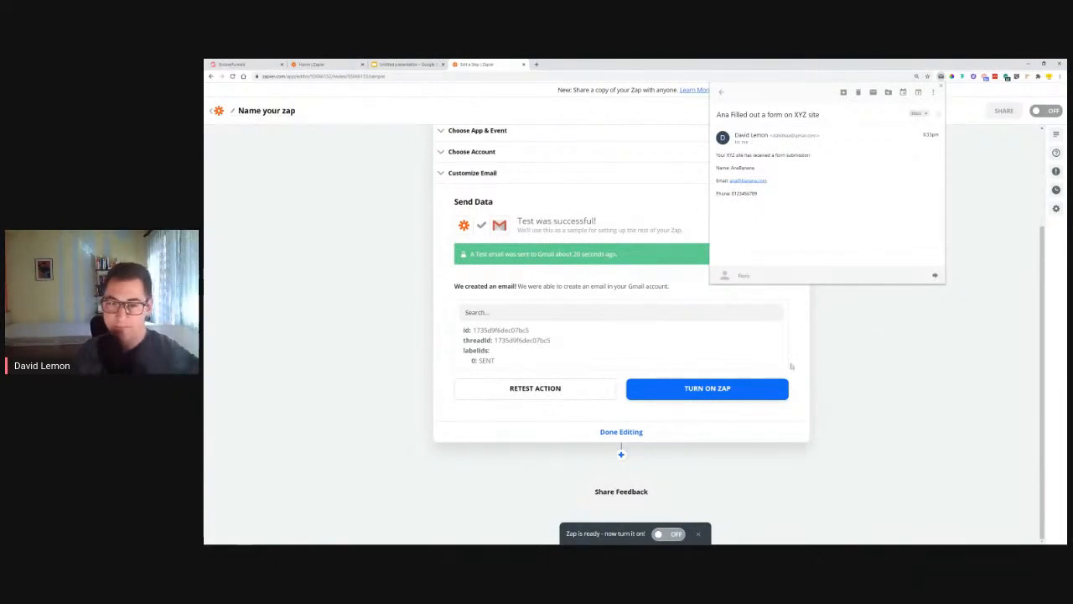
{"action": "left_click", "coordinate": [942, 92]}
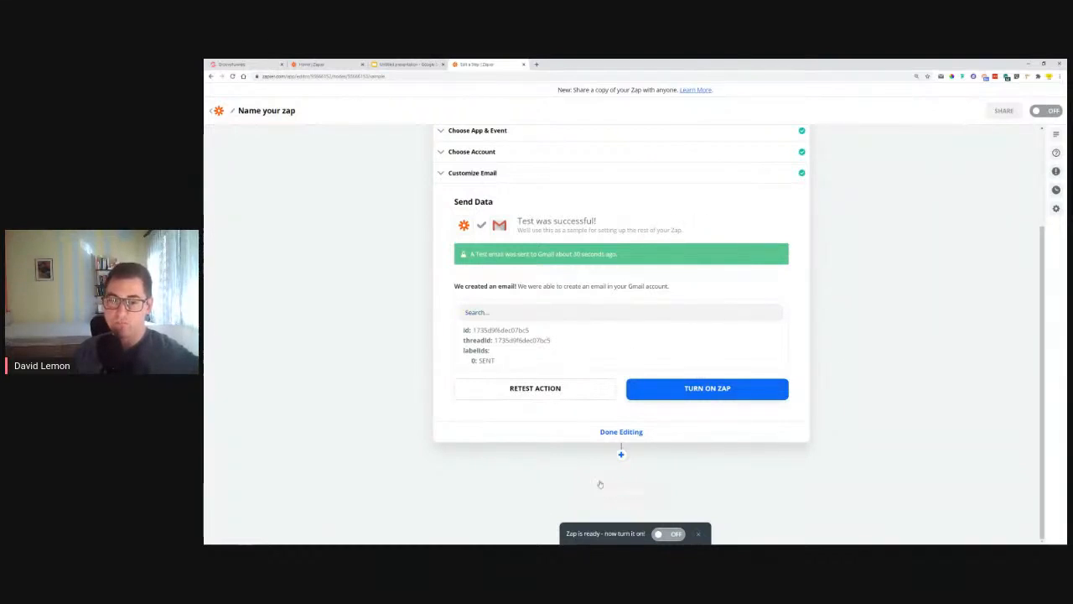
{"action": "left_click", "coordinate": [621, 453]}
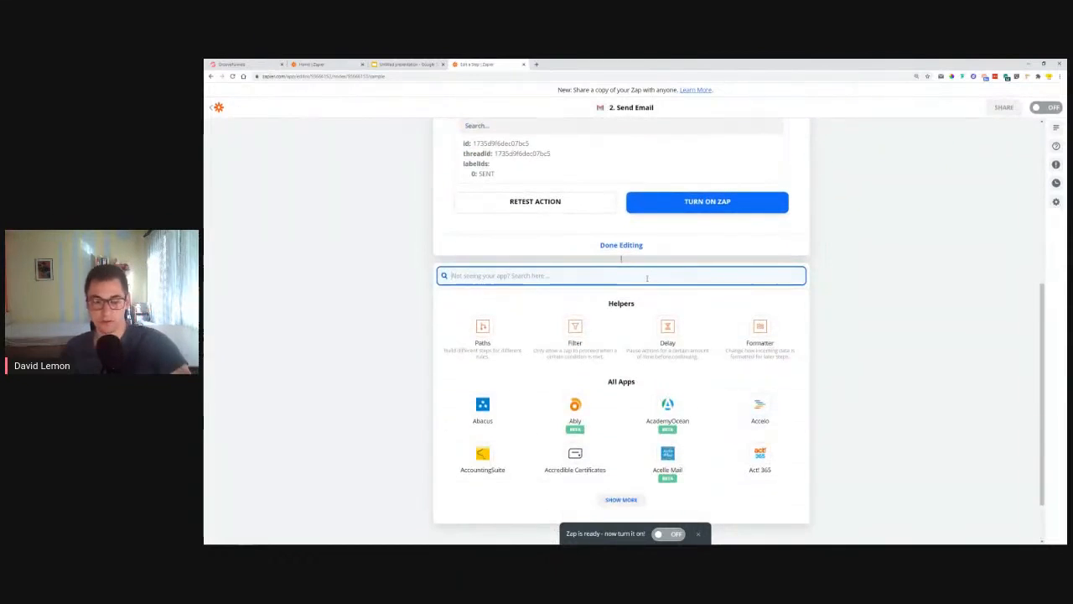
Step: Add Gmail Send Email as the third step, using the connected Gmail account
{"action": "type", "text": "gmail"}
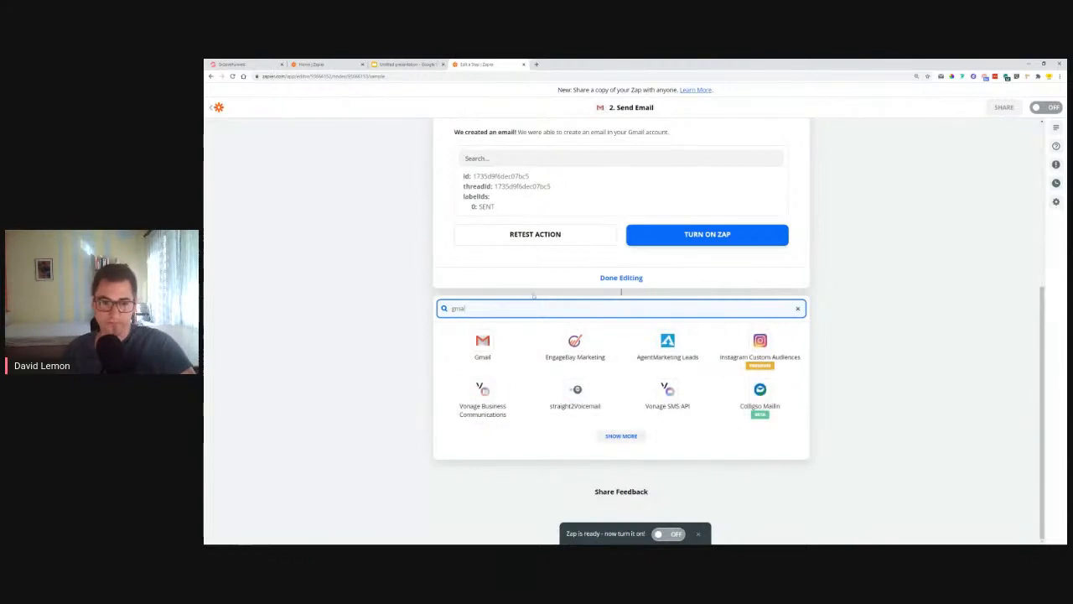
{"action": "left_click", "coordinate": [485, 343]}
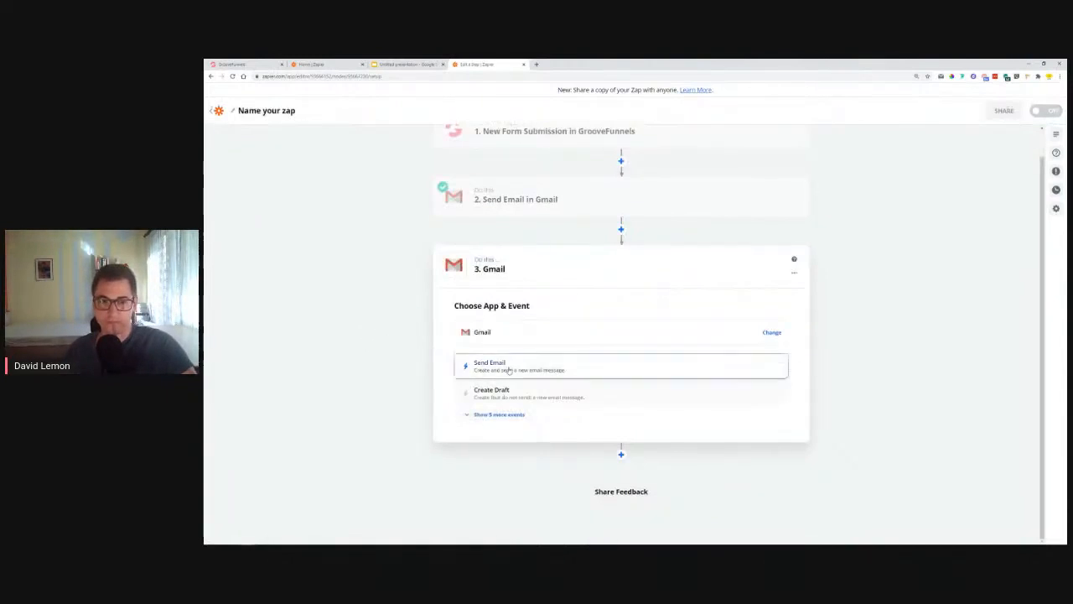
{"action": "left_click", "coordinate": [509, 366]}
{"action": "left_click", "coordinate": [530, 411]}
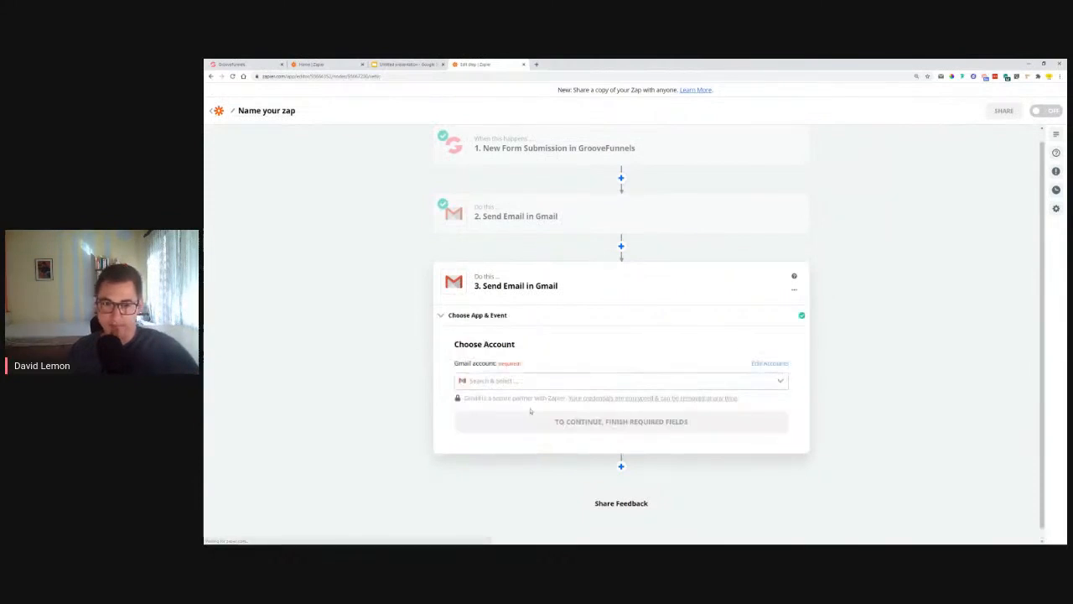
{"action": "left_click", "coordinate": [499, 406]}
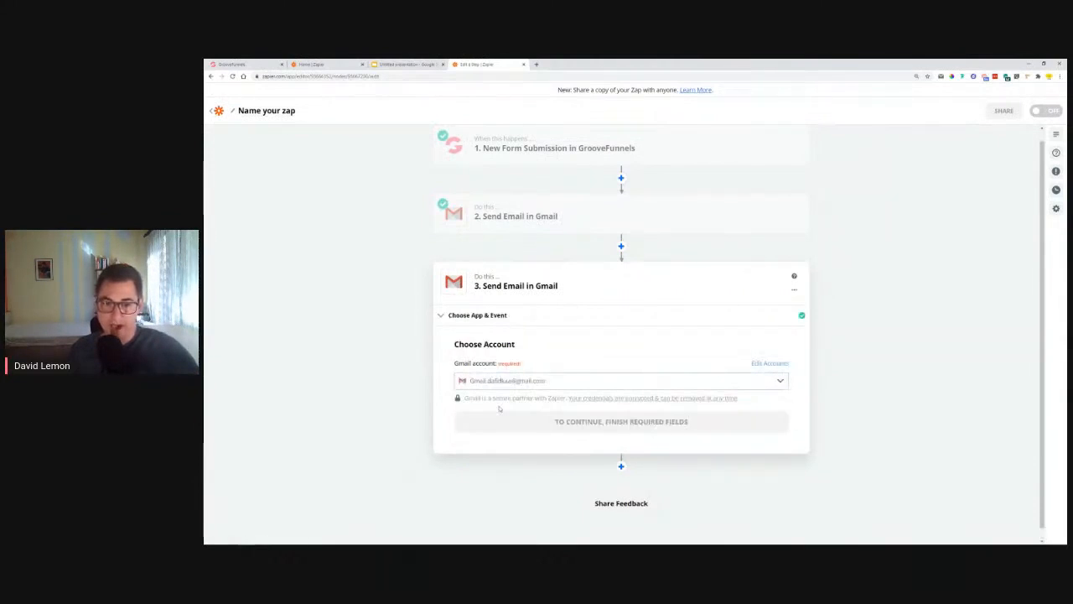
{"action": "left_click", "coordinate": [500, 421]}
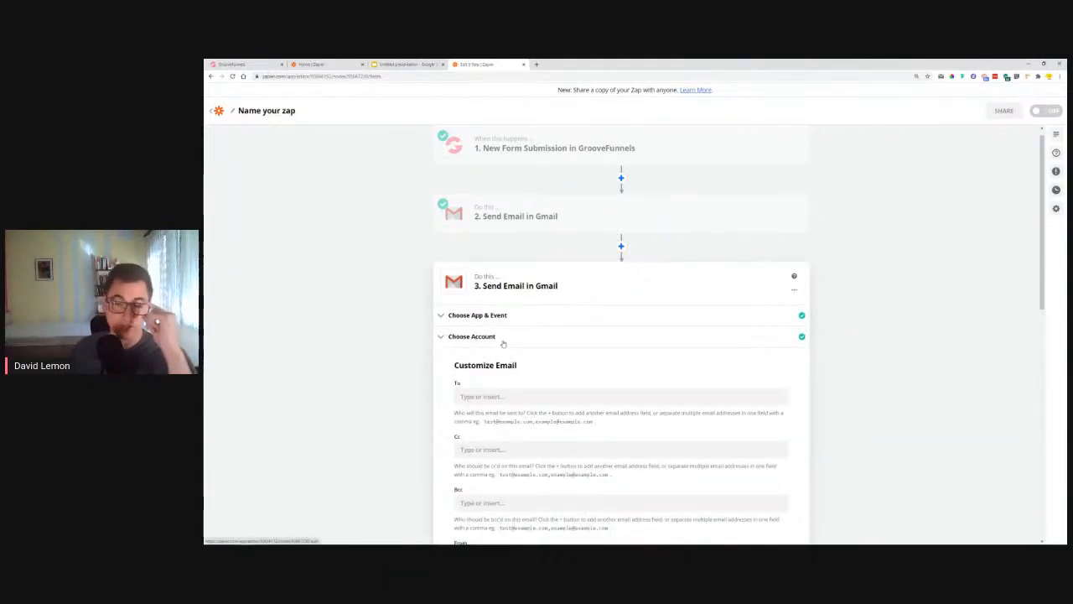
Step: Map the To field to the GrooveFunnels form submitter's Email value
{"action": "scroll", "coordinate": [521, 367], "scroll_direction": "down", "scroll_amount": 1}
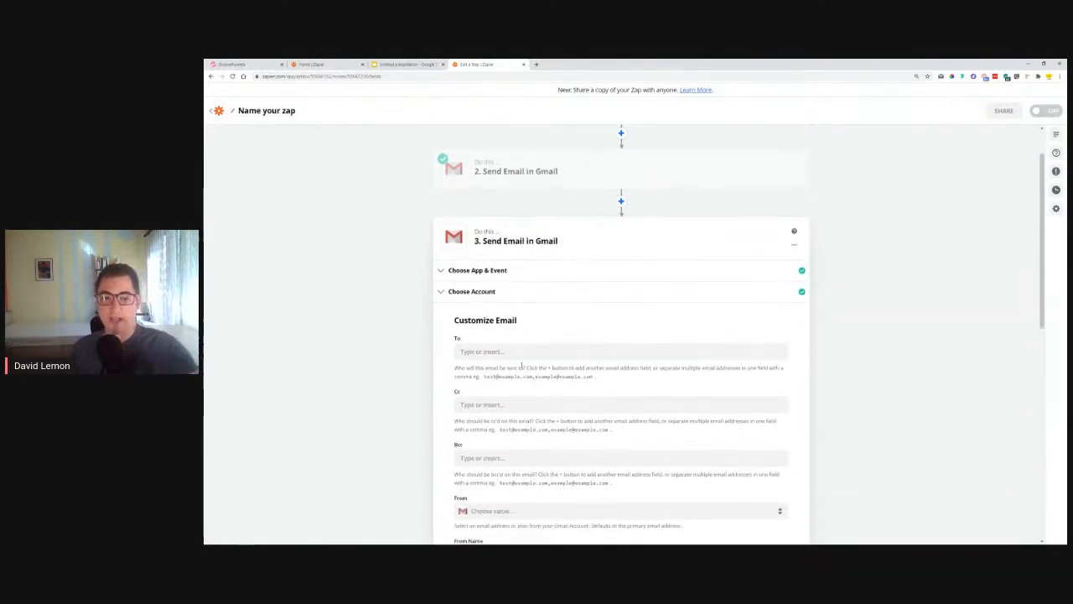
{"action": "left_click", "coordinate": [521, 352]}
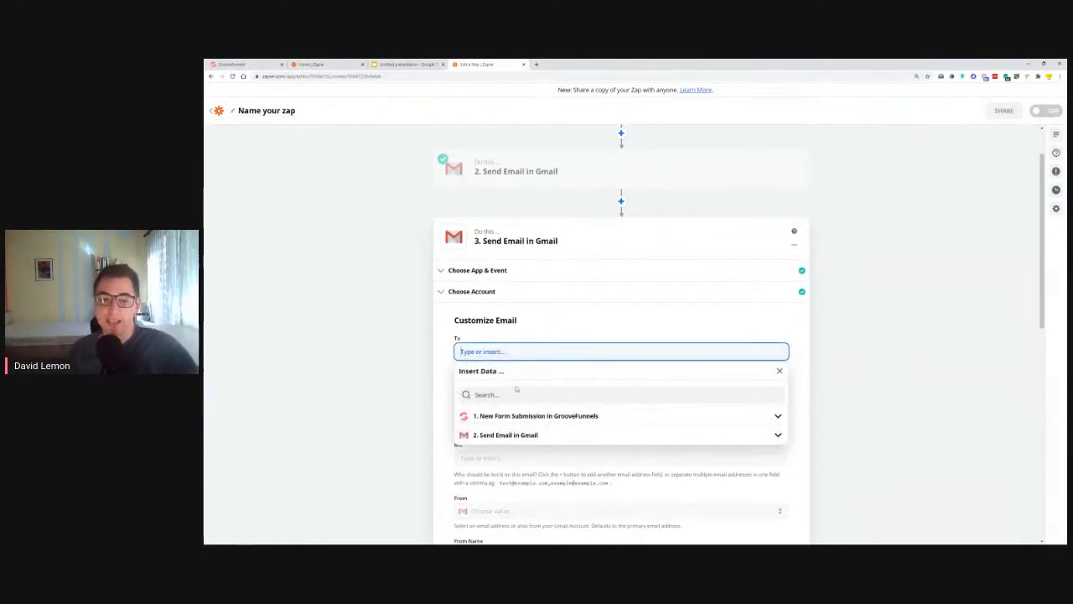
{"action": "left_click", "coordinate": [506, 421]}
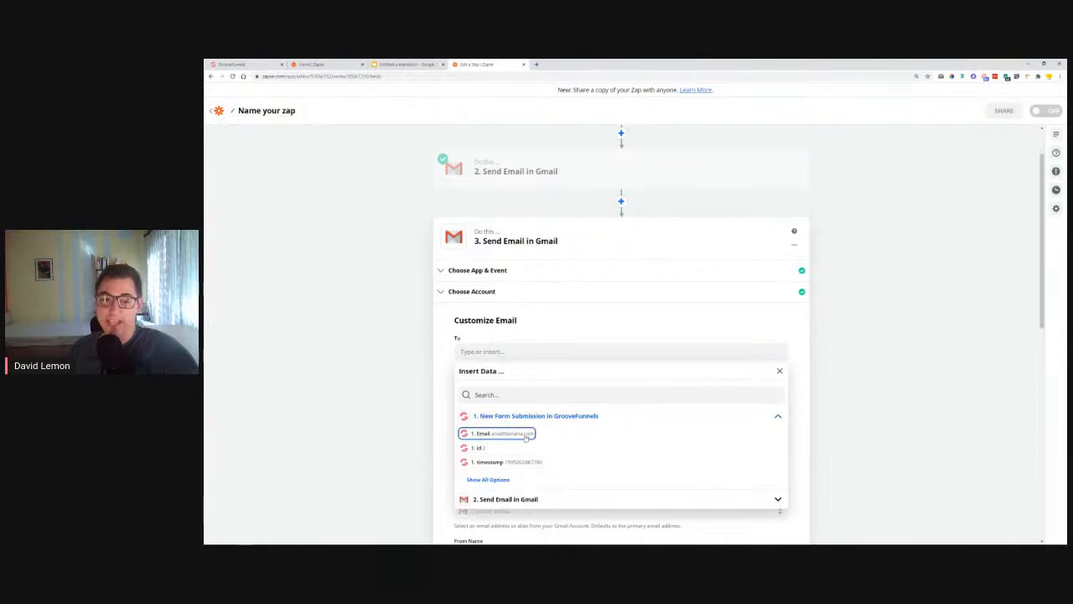
{"action": "left_click", "coordinate": [490, 434]}
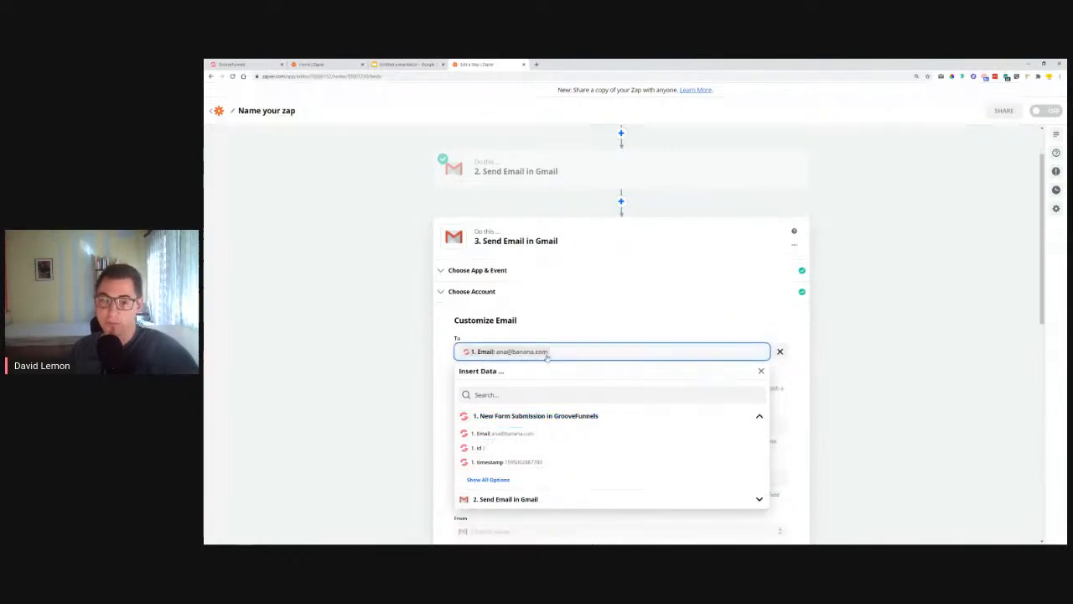
Step: Check the Automating Follow-ups slide in the presentation, then return to the Zap editor
{"action": "left_click", "coordinate": [400, 64]}
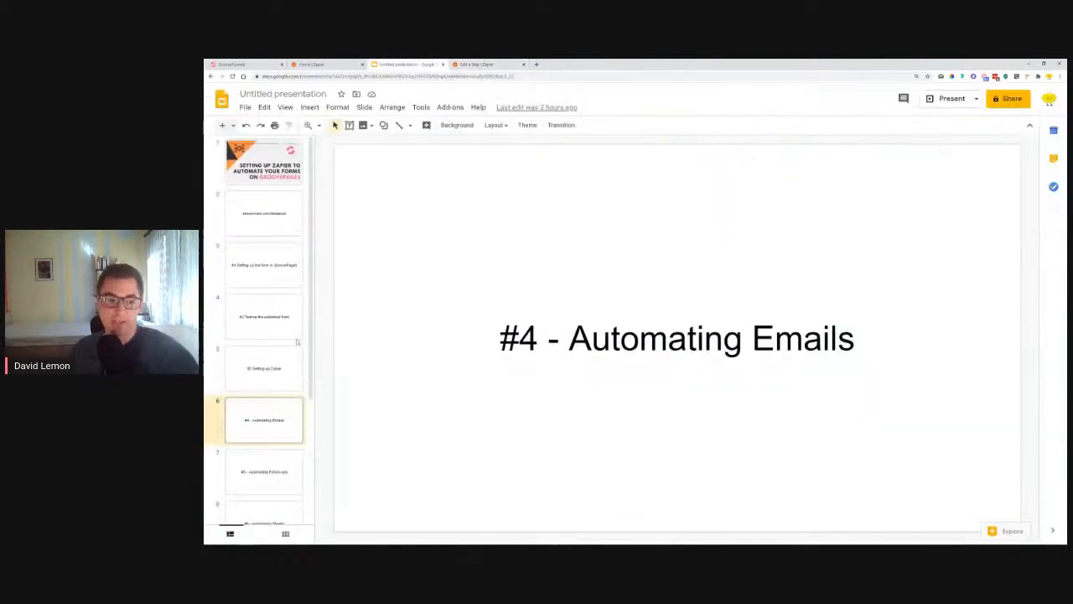
{"action": "left_click", "coordinate": [258, 464]}
{"action": "left_click_drag", "start_coordinate": [547, 340], "coordinate": [887, 340]}
{"action": "left_click", "coordinate": [477, 64]}
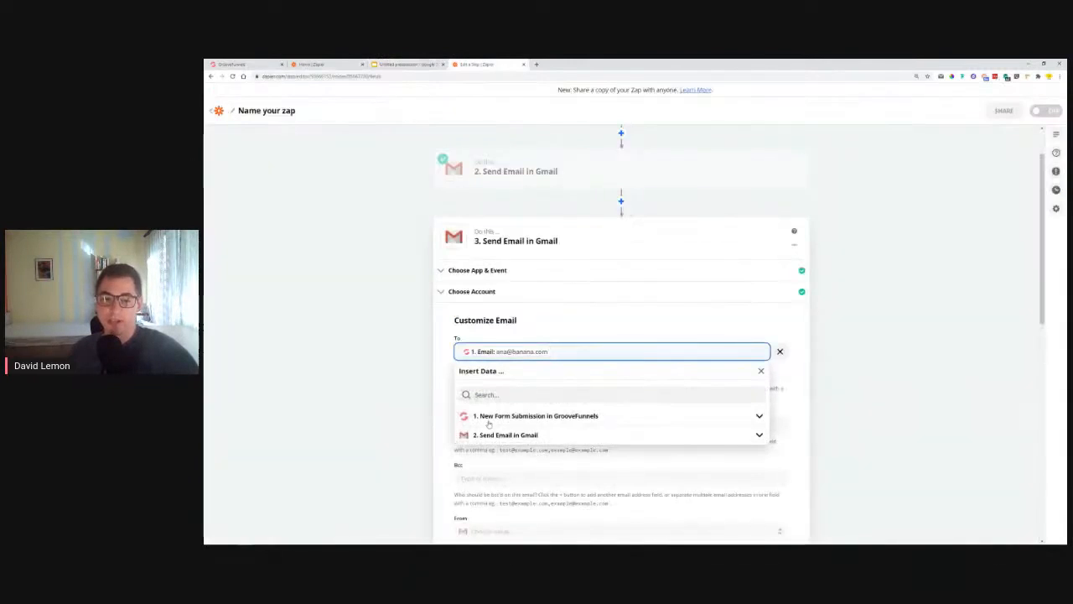
Step: Set the third step's From account to the user's Gmail address
{"action": "left_click", "coordinate": [659, 329]}
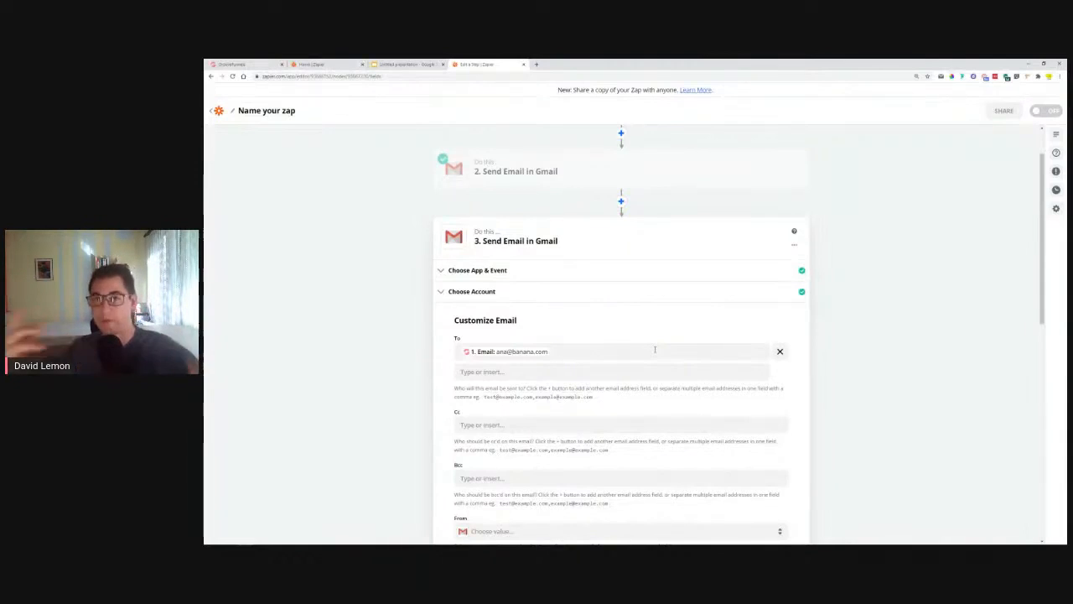
{"action": "scroll", "coordinate": [392, 405], "scroll_direction": "down", "scroll_amount": 1}
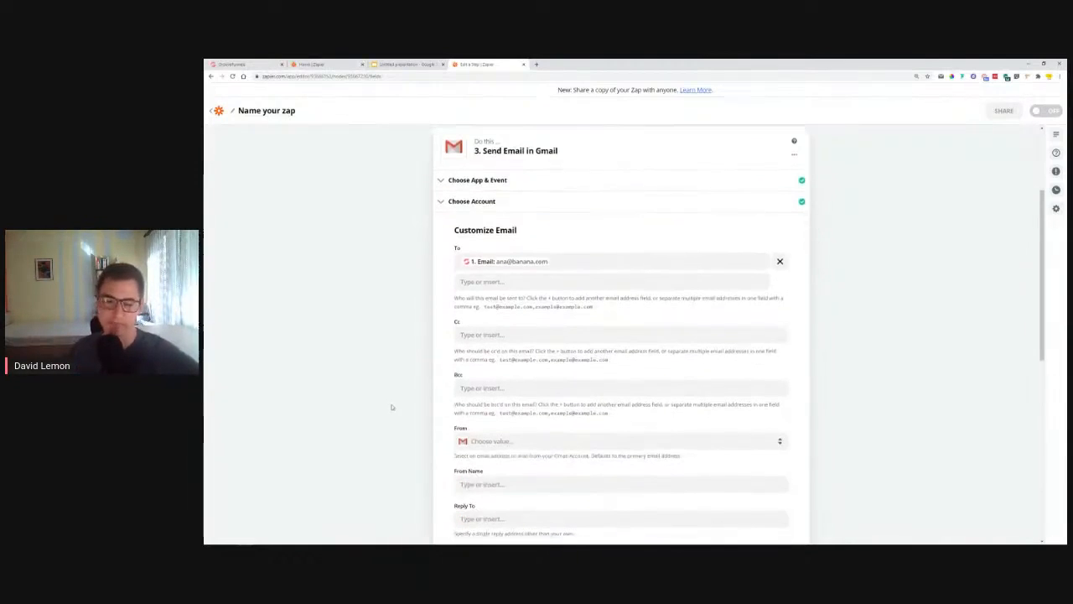
{"action": "left_click", "coordinate": [506, 443]}
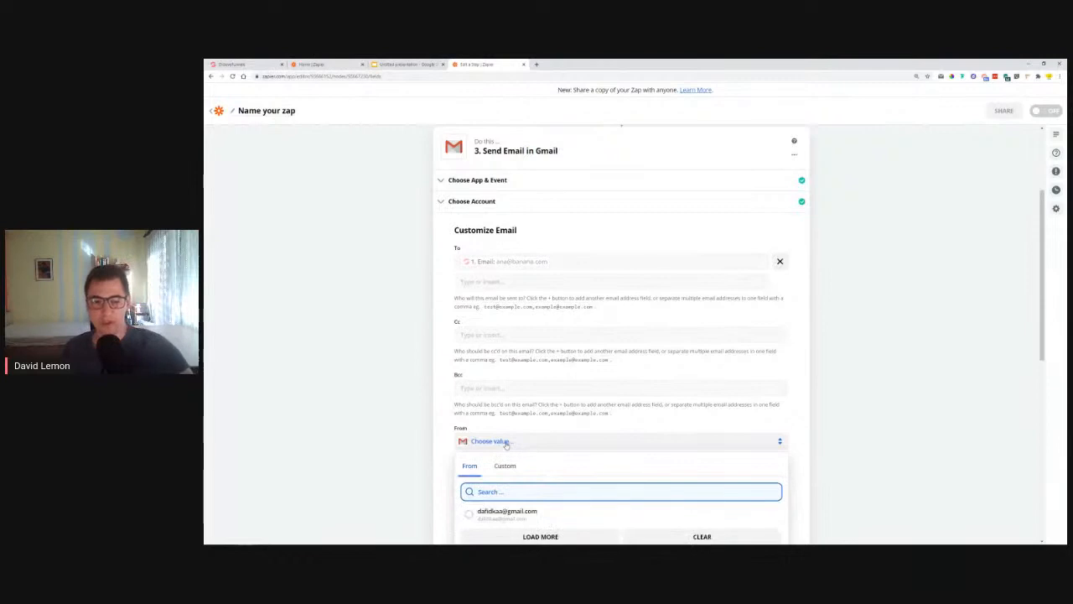
{"action": "left_click", "coordinate": [503, 416]}
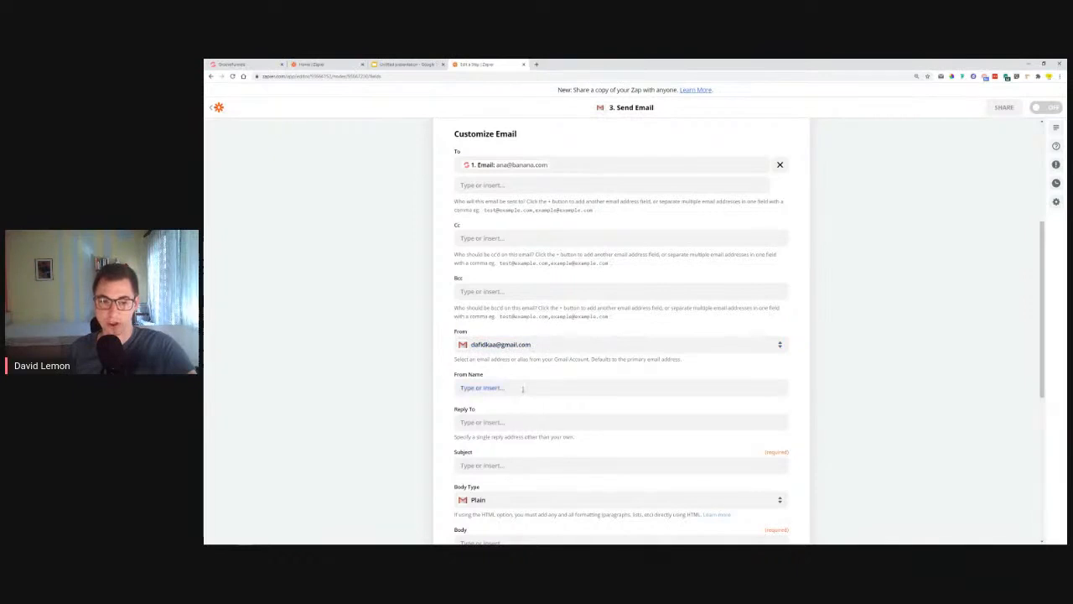
Step: Enter the sender's name as From Name and their Gmail address as Reply To
{"action": "left_click", "coordinate": [522, 389]}
{"action": "type", "text": "David Lemon"}
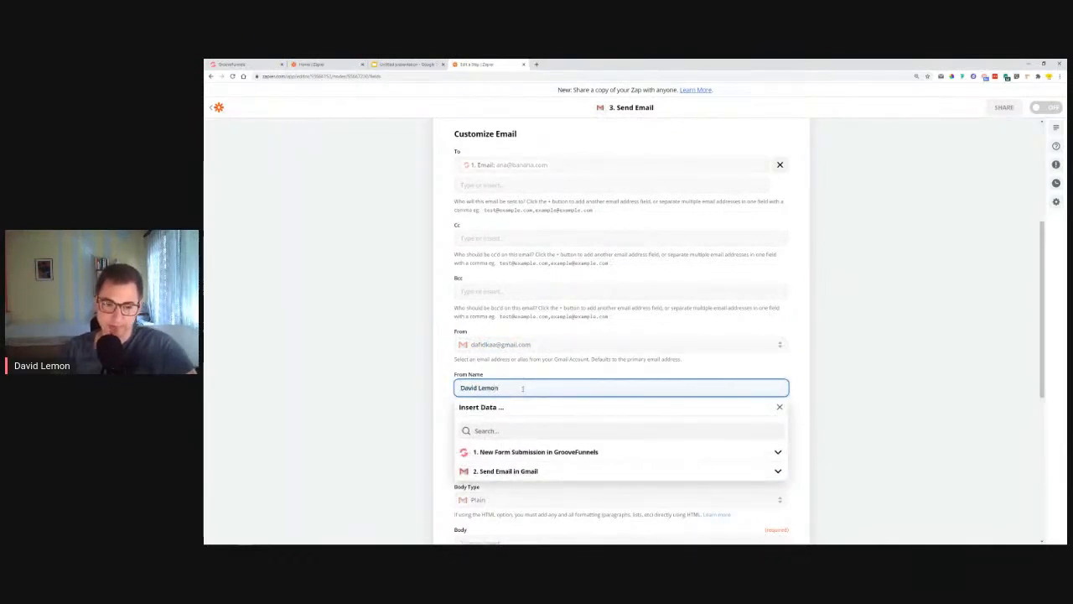
{"action": "left_click", "coordinate": [440, 388]}
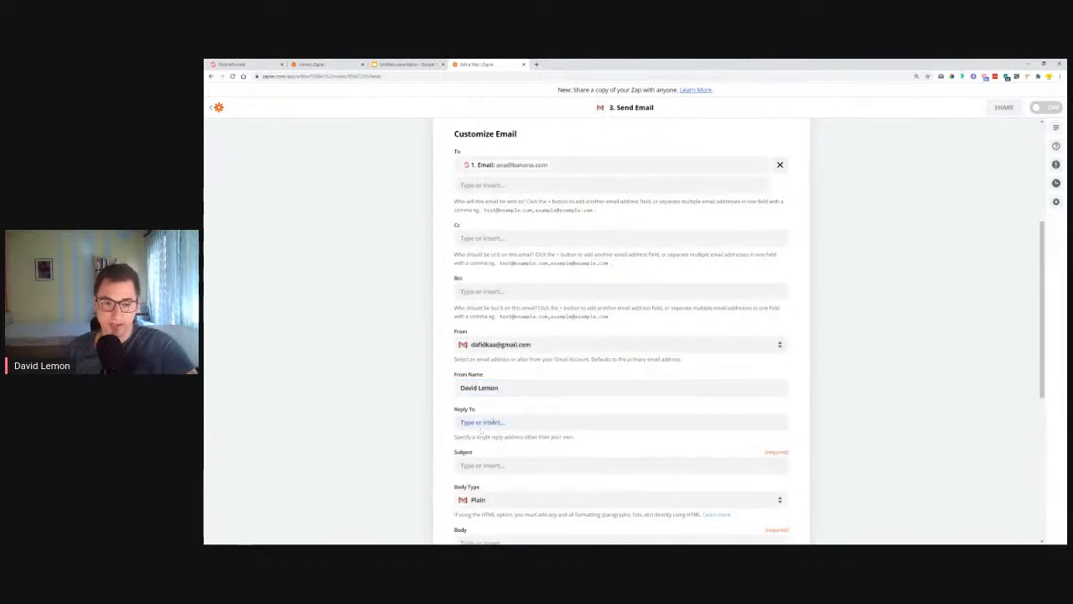
{"action": "left_click", "coordinate": [494, 423]}
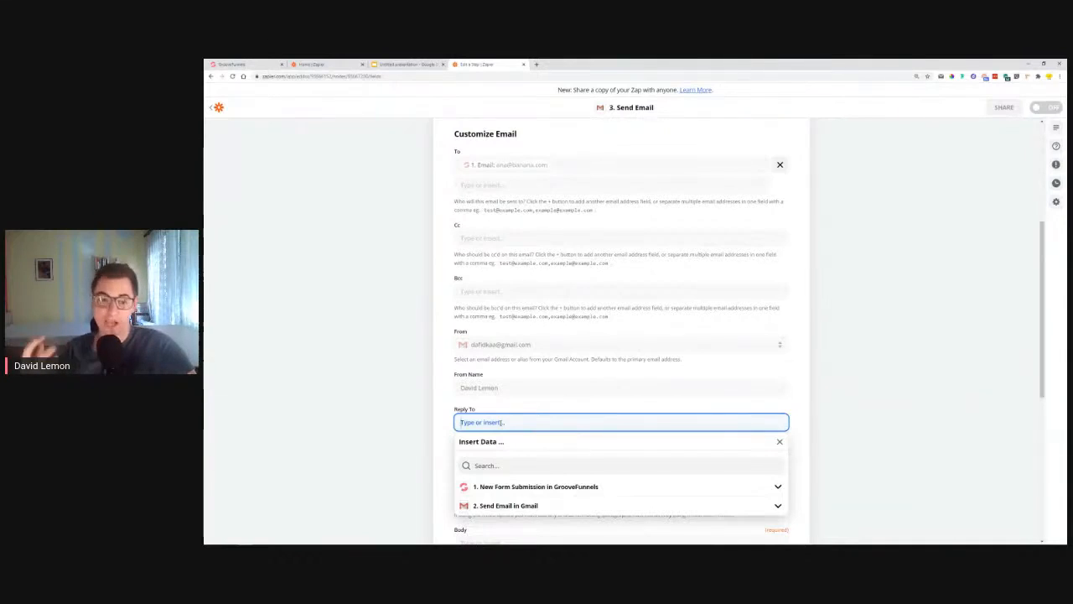
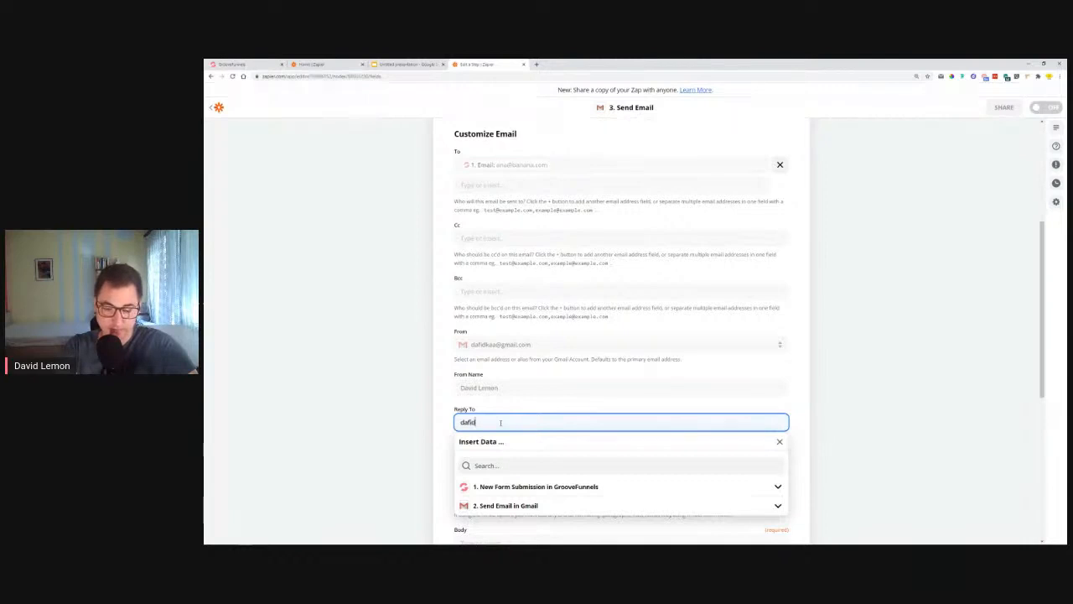
{"action": "left_click", "coordinate": [443, 413]}
{"action": "scroll", "coordinate": [443, 414], "scroll_direction": "down", "scroll_amount": 2}
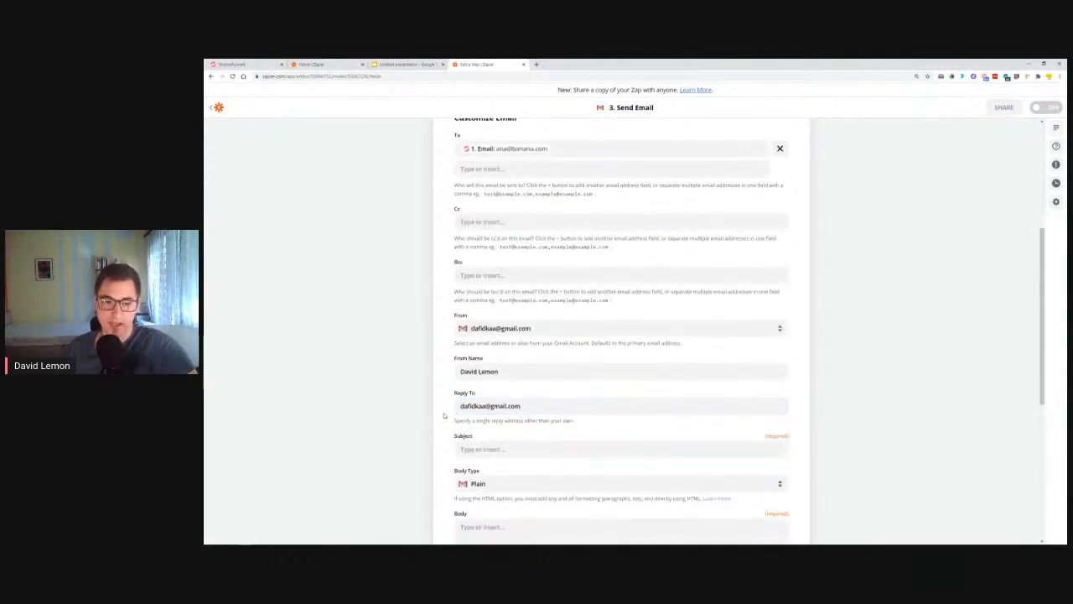
{"action": "left_click", "coordinate": [503, 375]}
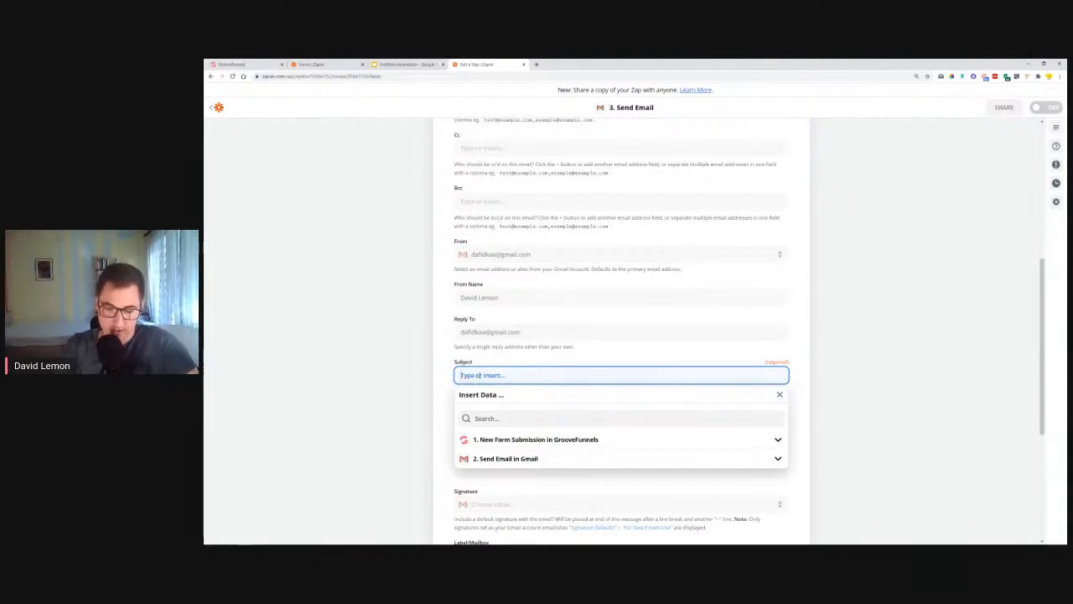
Step: Make the confirmation email's subject line read 'We received your request'
{"action": "type", "text": "We"}
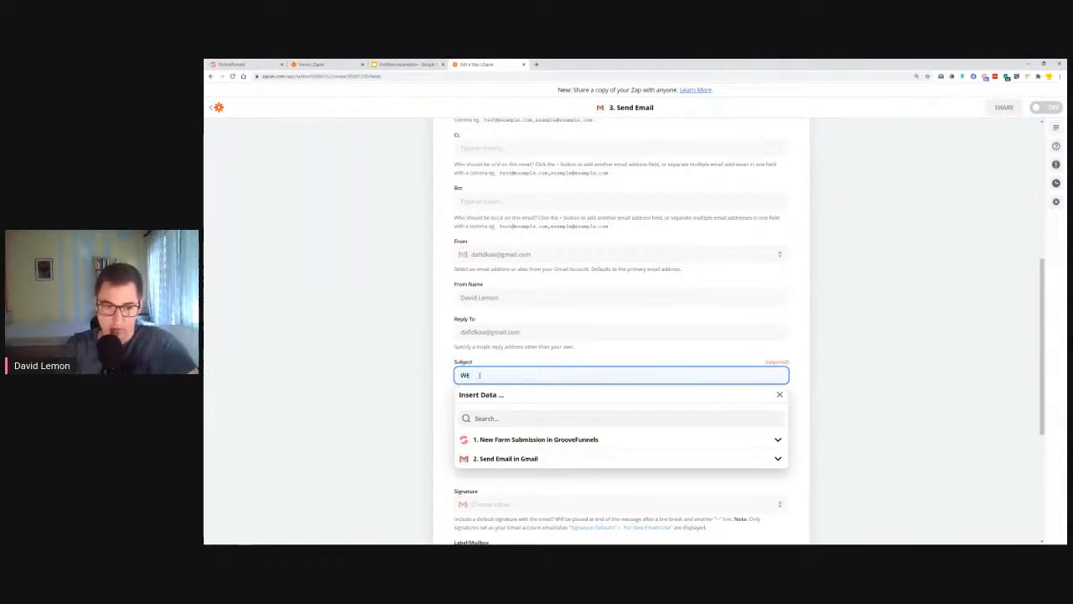
{"action": "type", "text": " rec"}
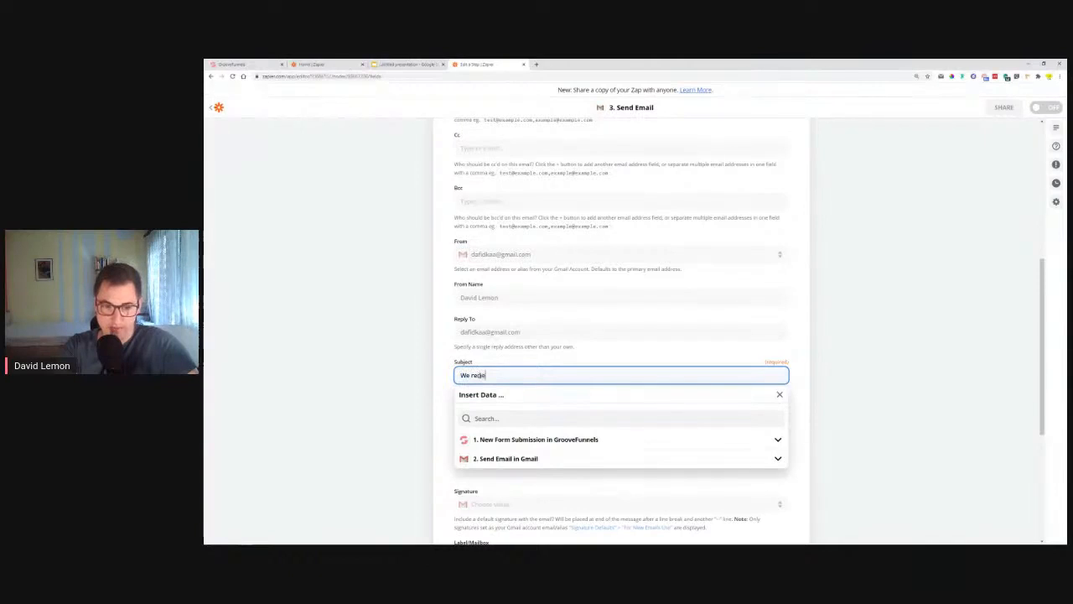
{"action": "type", "text": "i"}
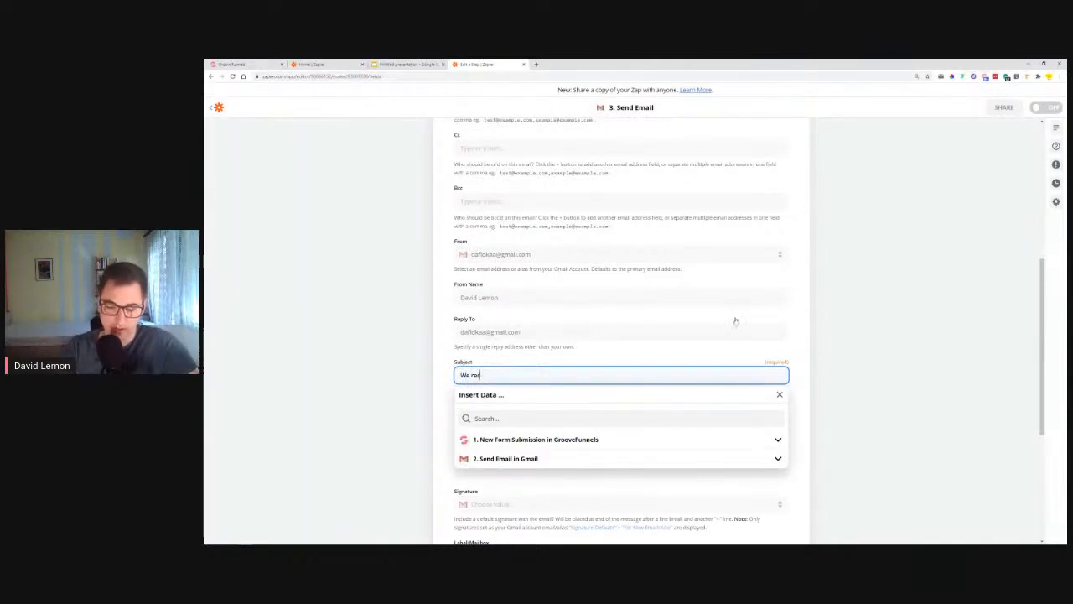
{"action": "type", "text": "ei"}
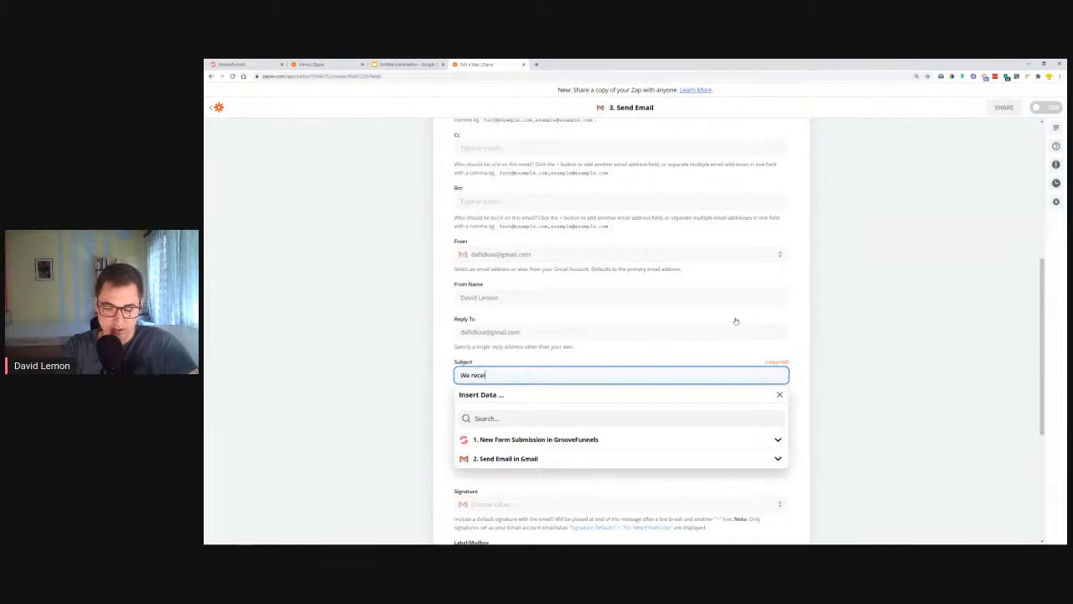
{"action": "type", "text": "ved your"}
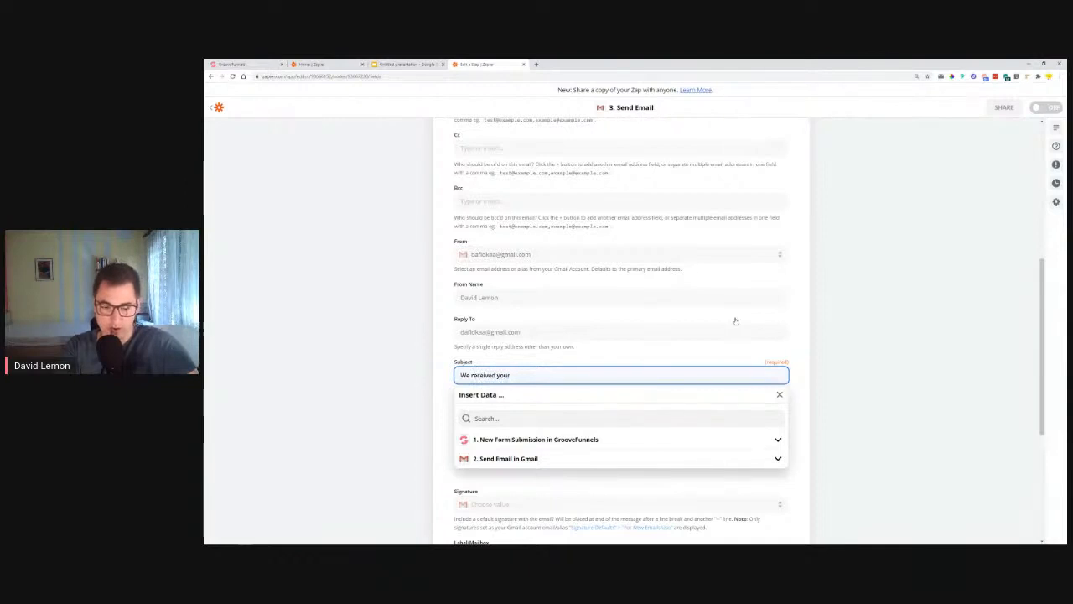
{"action": "type", "text": " request"}
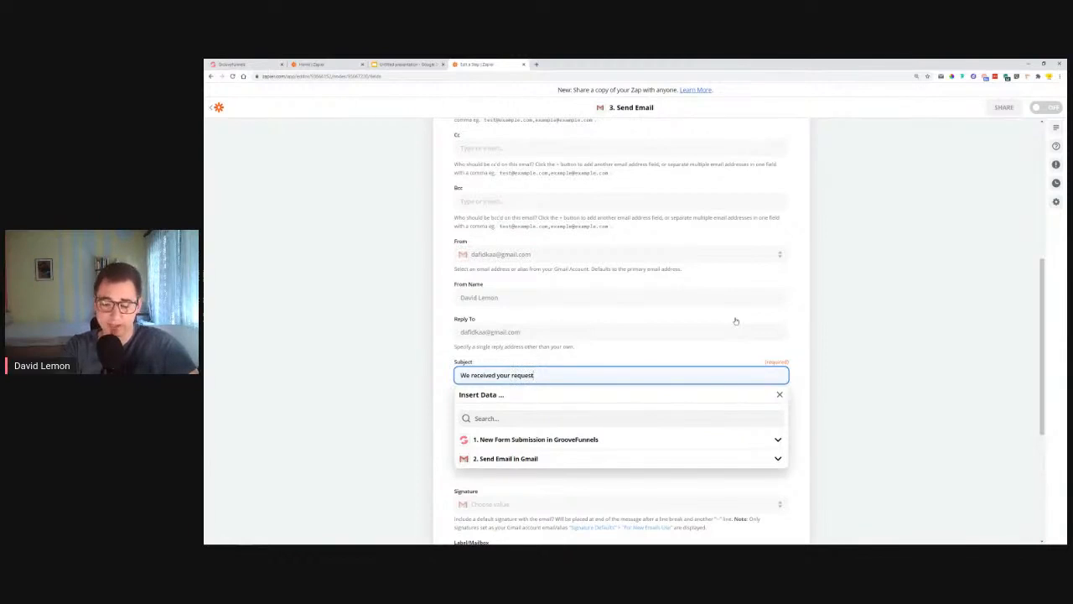
{"action": "left_click", "coordinate": [799, 374]}
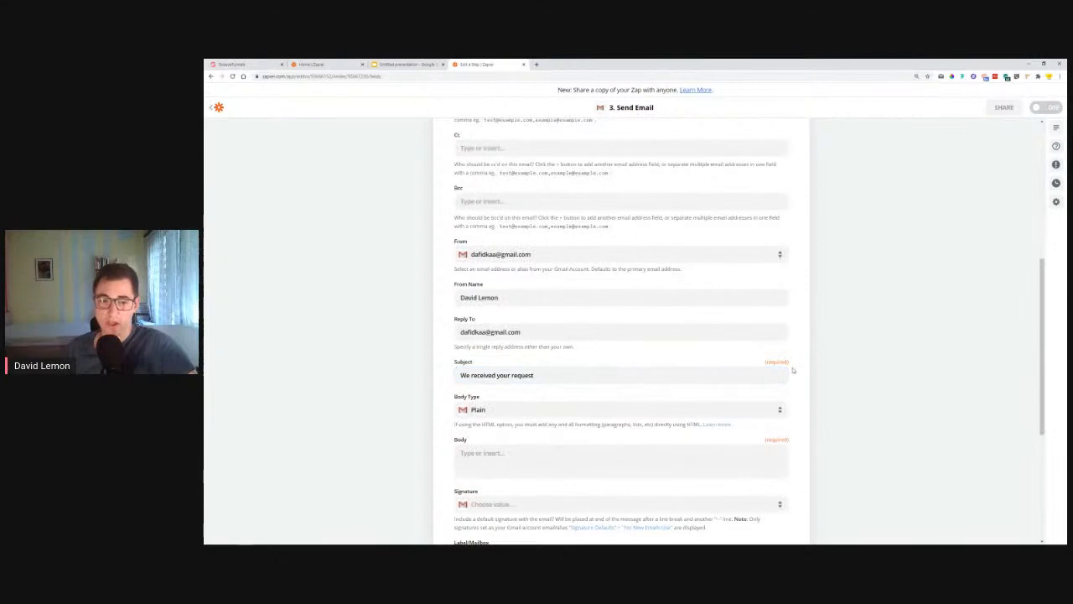
{"action": "left_click", "coordinate": [612, 375]}
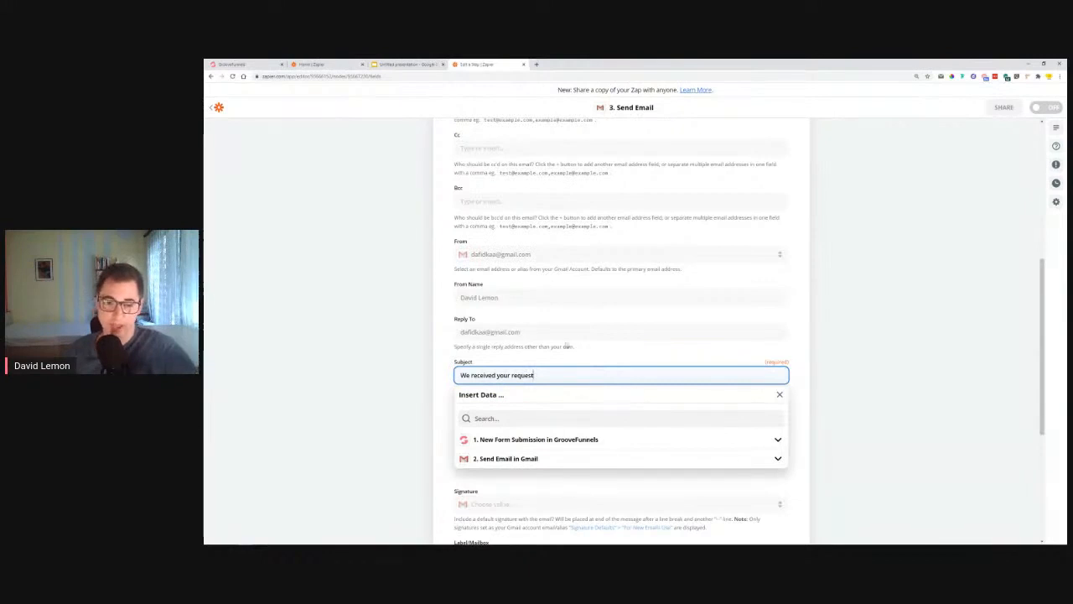
{"action": "left_click", "coordinate": [649, 360]}
{"action": "scroll", "coordinate": [424, 423], "scroll_direction": "down", "scroll_amount": 2}
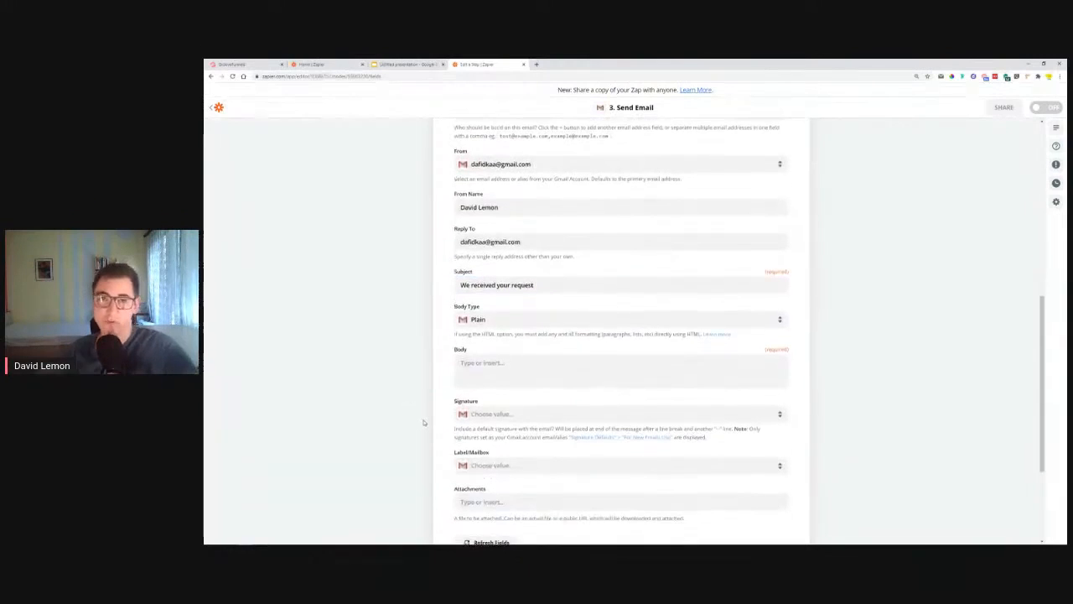
Step: Start the email body with 'Hey' followed by the form's 1. Fname field
{"action": "left_click", "coordinate": [500, 362]}
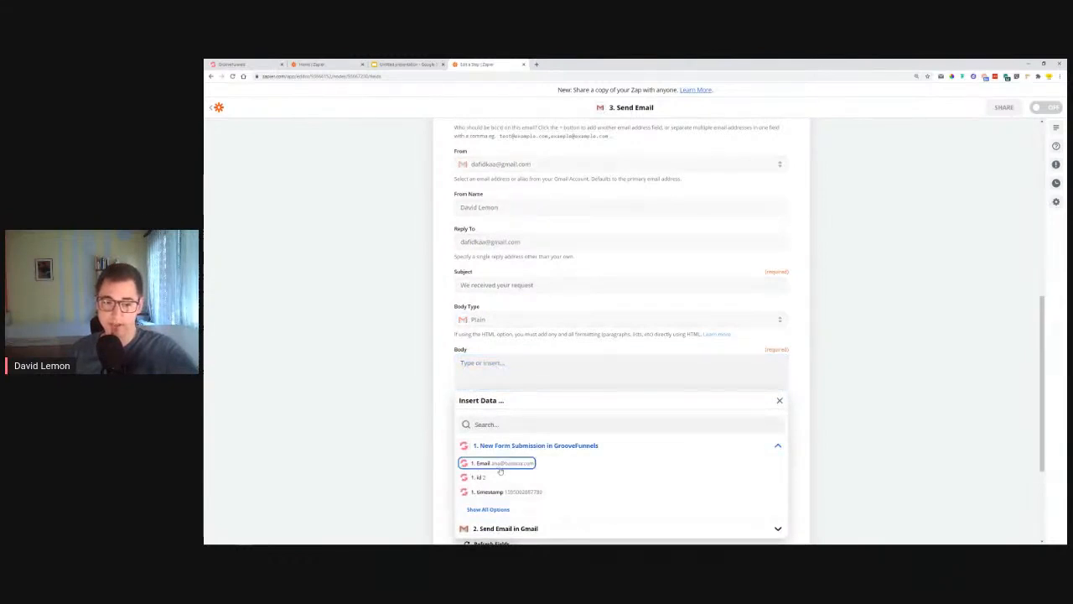
{"action": "scroll", "coordinate": [495, 425], "scroll_direction": "down", "scroll_amount": 2}
{"action": "left_click", "coordinate": [495, 422]}
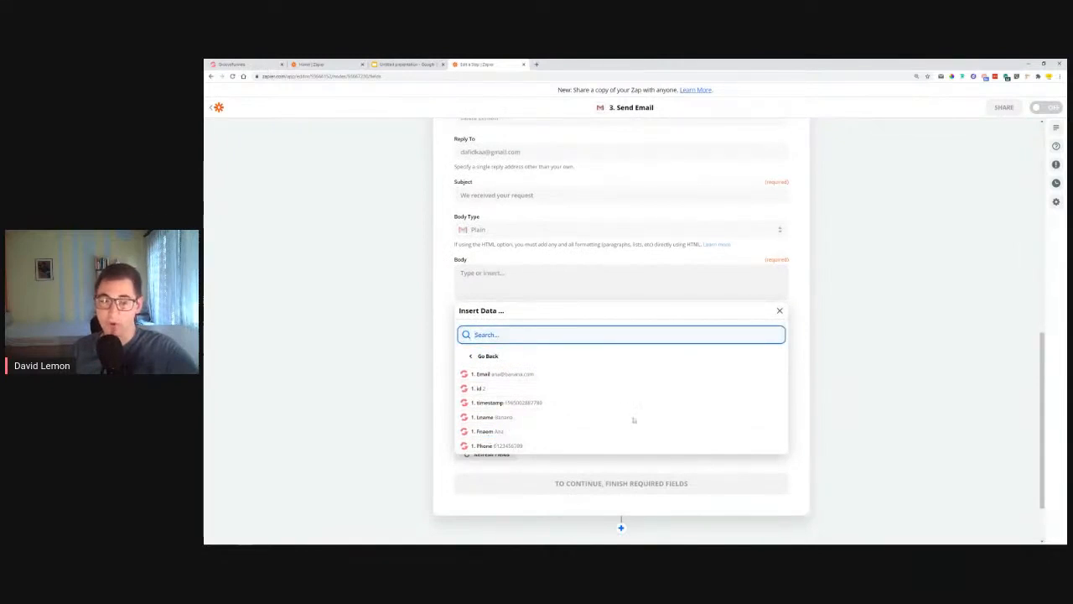
{"action": "left_click", "coordinate": [467, 275]}
{"action": "type", "text": "Hey"}
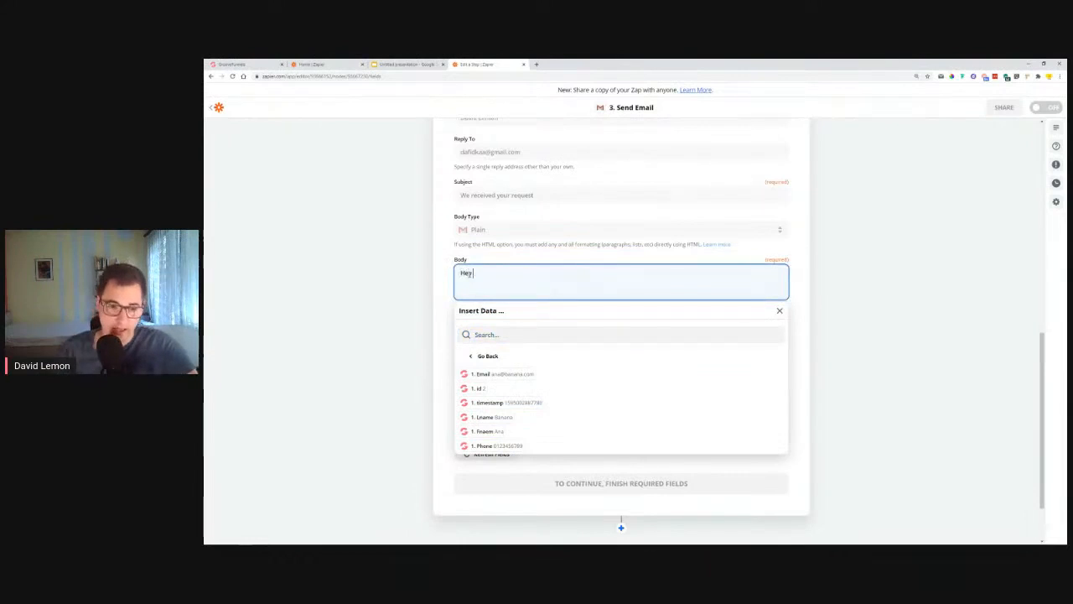
{"action": "left_click", "coordinate": [487, 431]}
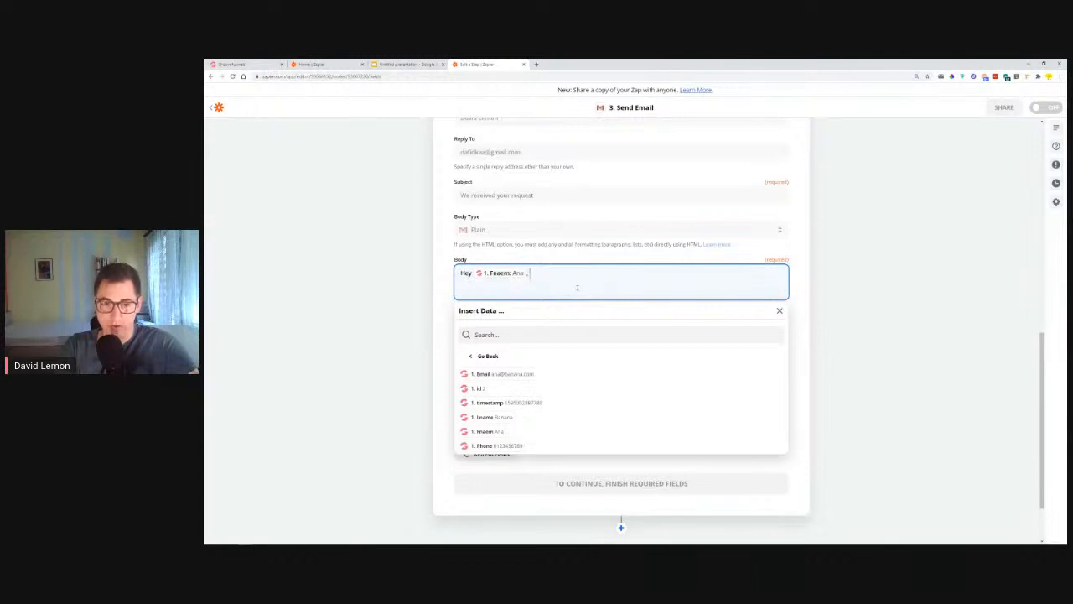
Step: Add 'we got your message. We'll review your submission and get back to you shortly.', then the 'At the best,' sign-off and sender's name
{"action": "key", "text": "Return"}
{"action": "type", "text": "we got your "}
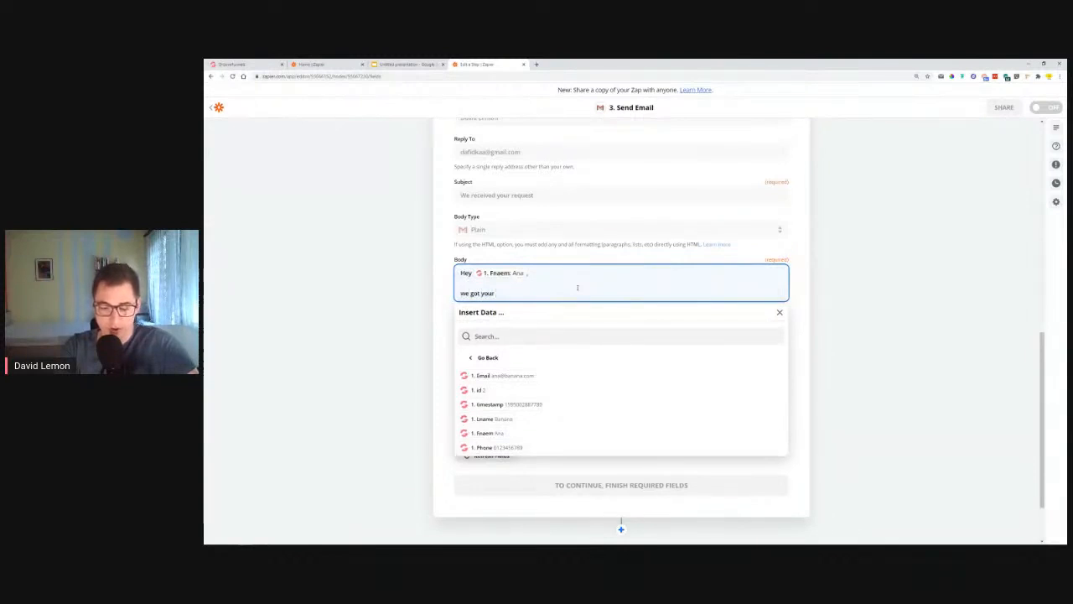
{"action": "type", "text": "messag"}
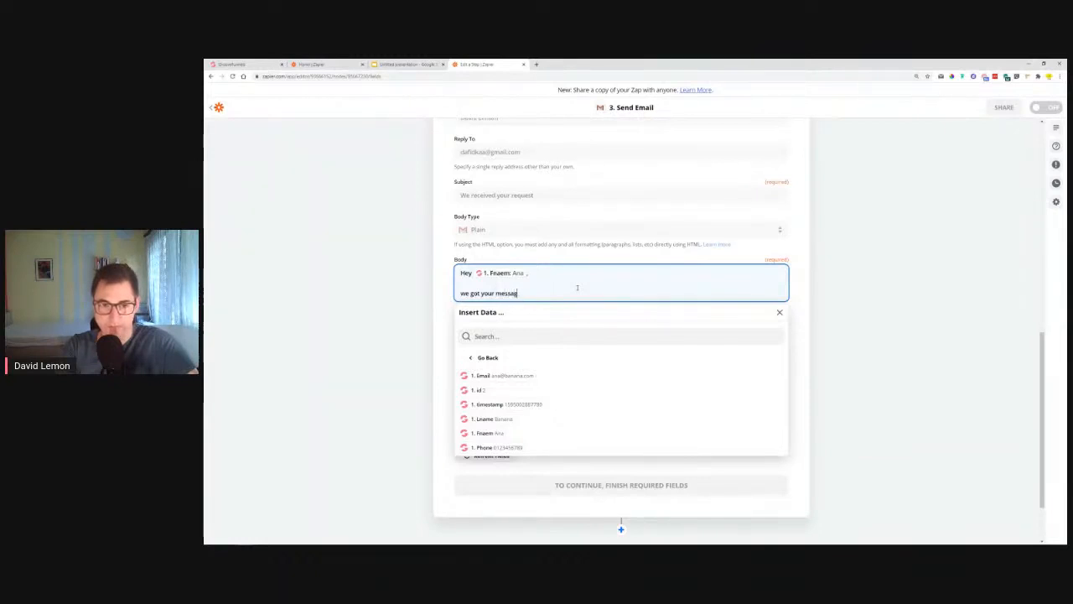
{"action": "type", "text": "e."}
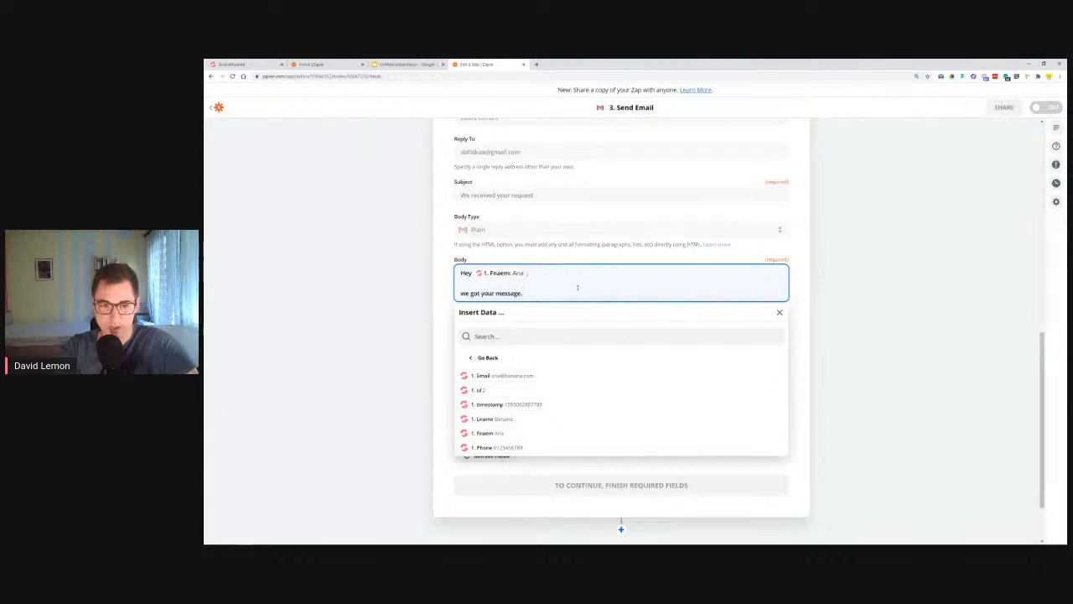
{"action": "type", "text": " We'll review your"}
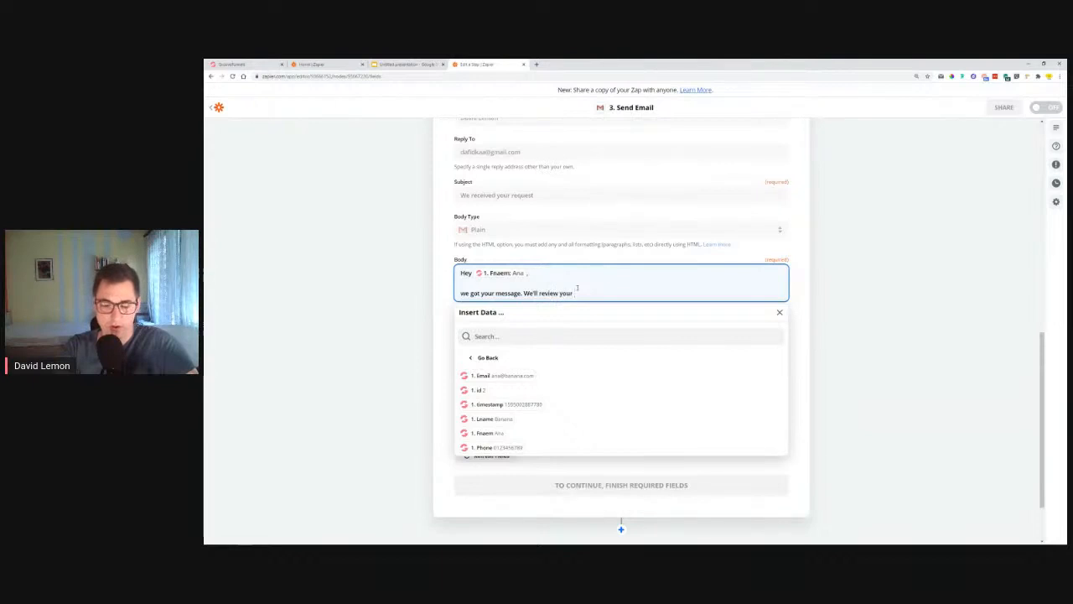
{"action": "type", "text": " submission and"}
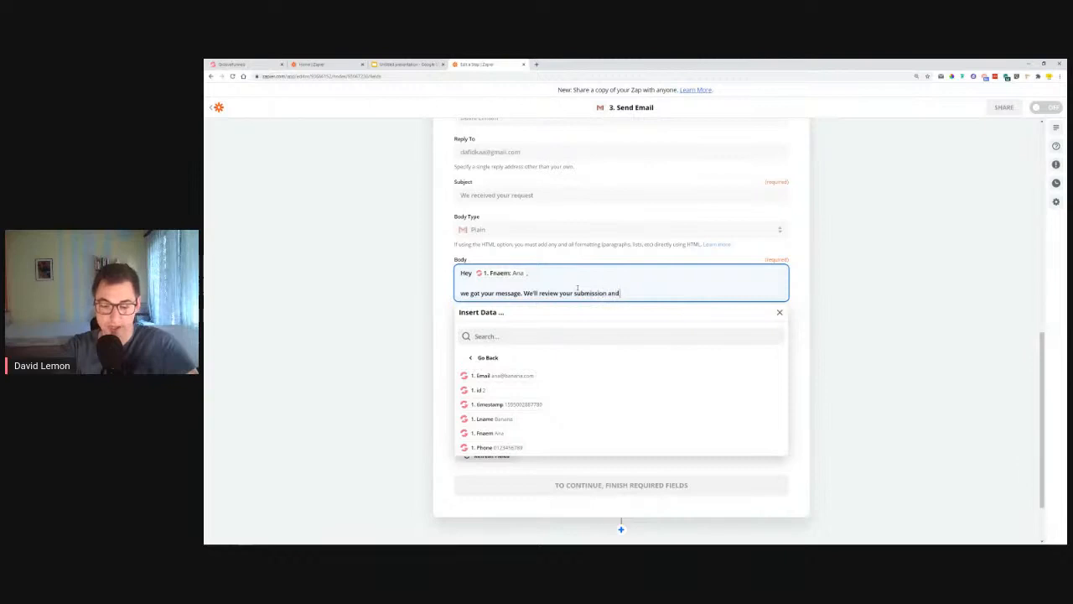
{"action": "type", "text": " get back to you"}
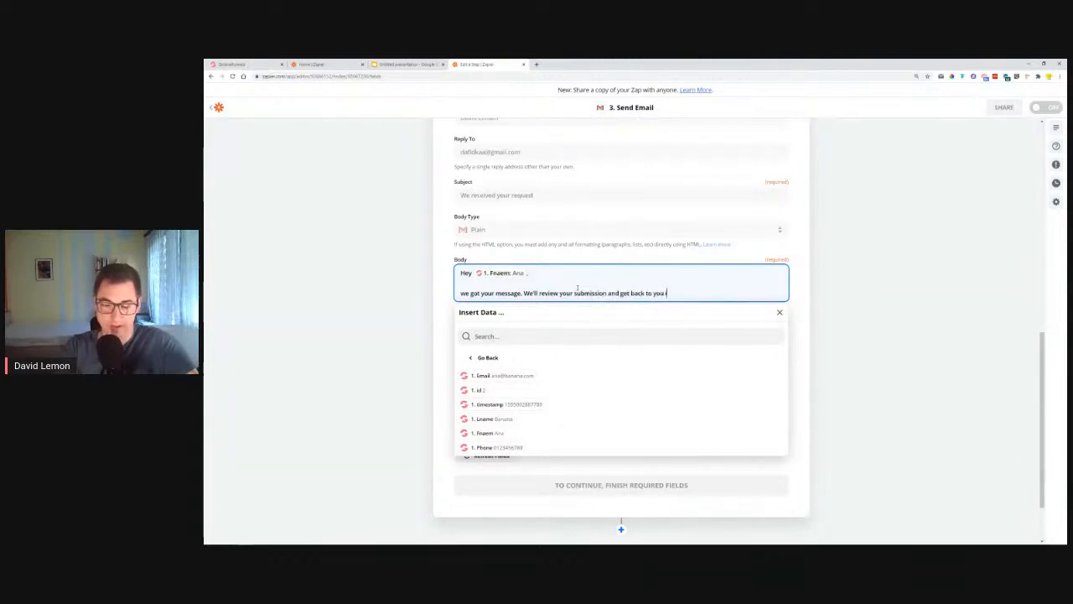
{"action": "type", "text": " shortly"}
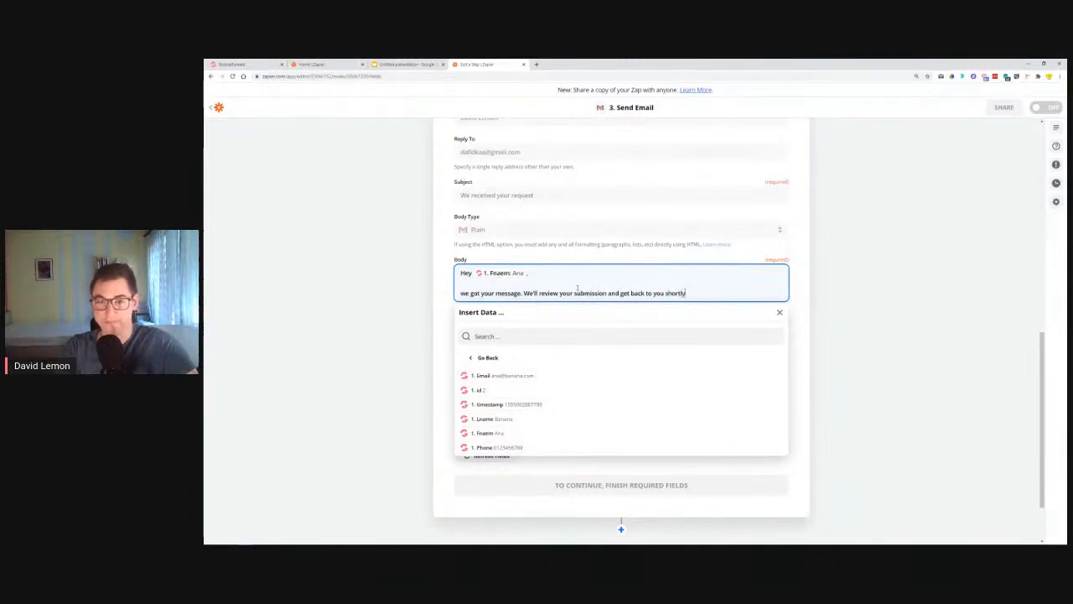
{"action": "type", "text": "."}
{"action": "key", "text": "Return"}
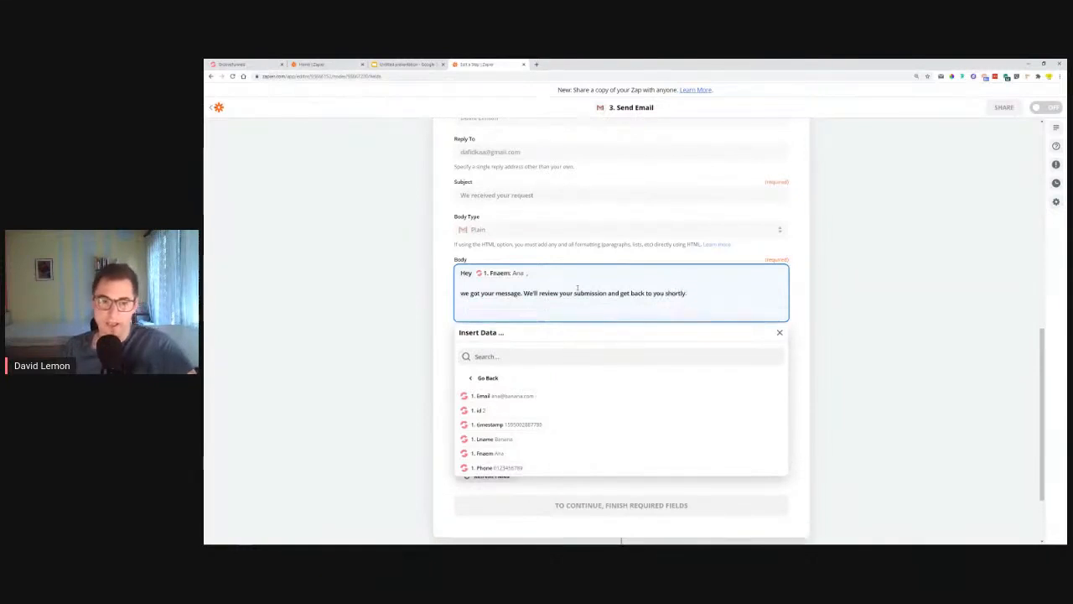
{"action": "type", "text": "At the"}
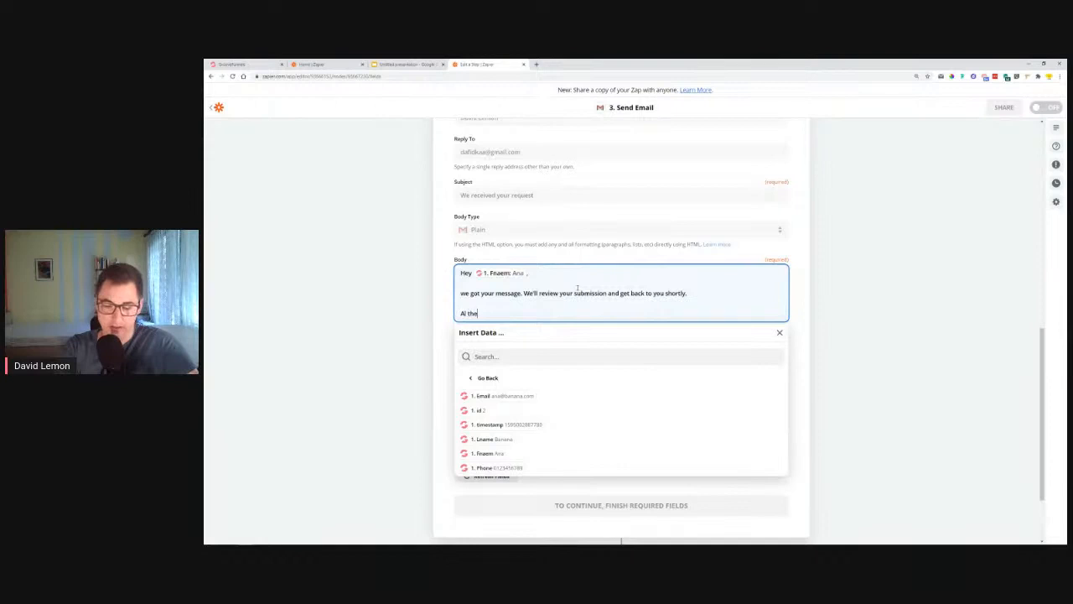
{"action": "type", "text": " best,"}
{"action": "key", "text": "Return"}
{"action": "key", "text": "Return"}
{"action": "type", "text": "David Lemon"}
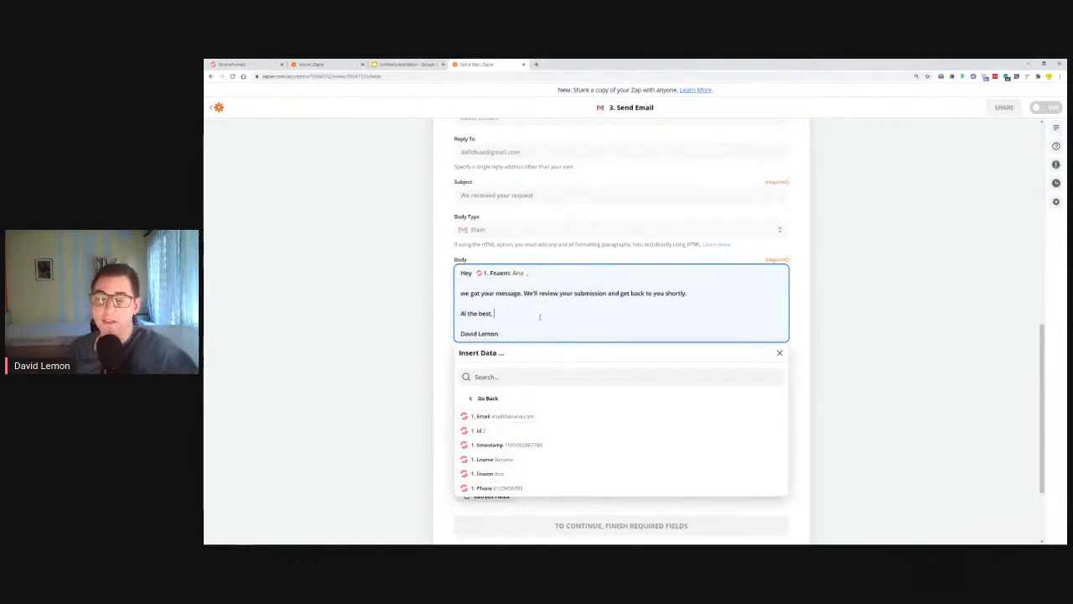
{"action": "scroll", "coordinate": [540, 319], "scroll_direction": "down", "scroll_amount": 2}
{"action": "left_click", "coordinate": [833, 283]}
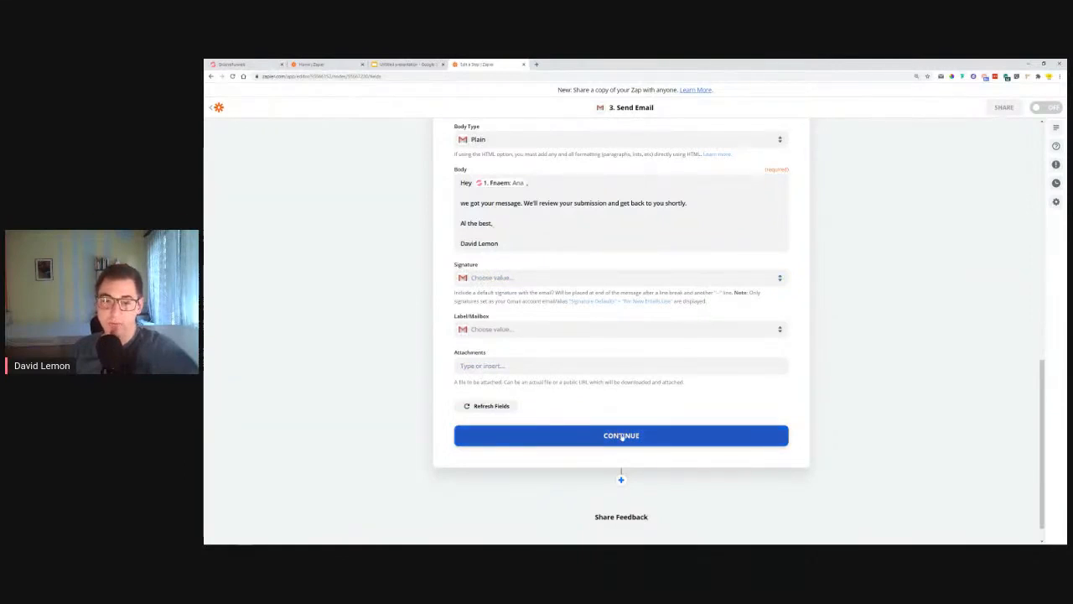
Step: Continue past Customize Email and skip the test send for the Gmail step
{"action": "left_click", "coordinate": [621, 435]}
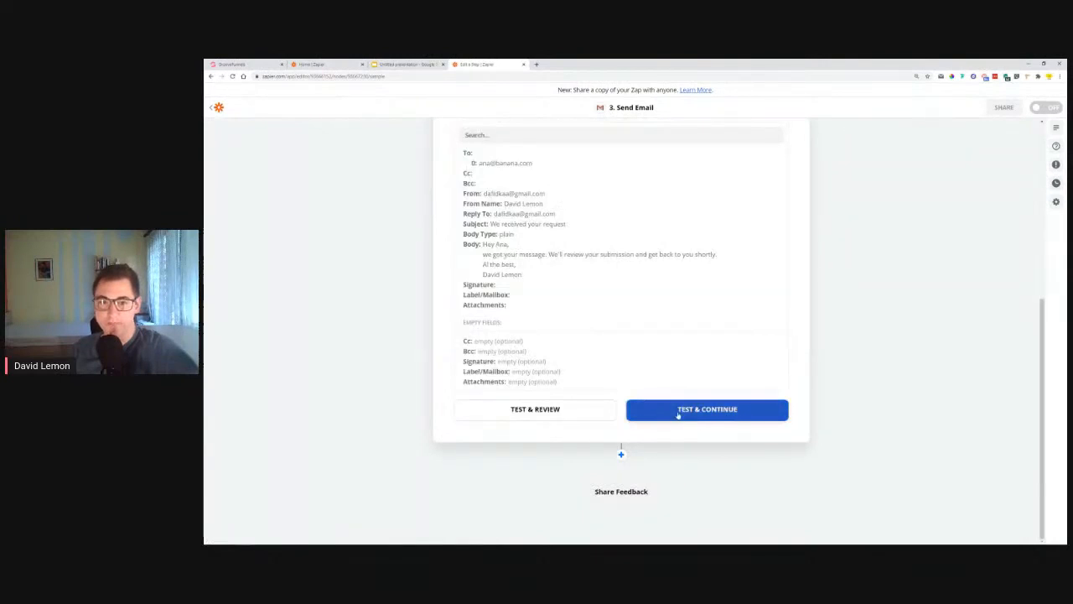
{"action": "scroll", "coordinate": [695, 361], "scroll_direction": "up", "scroll_amount": 5}
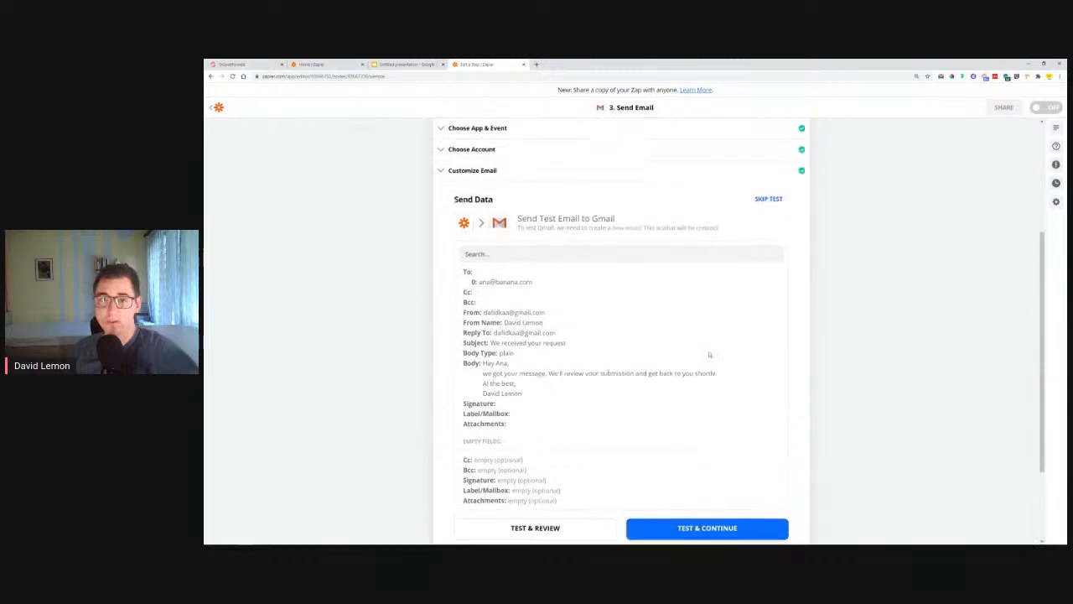
{"action": "left_click", "coordinate": [779, 268]}
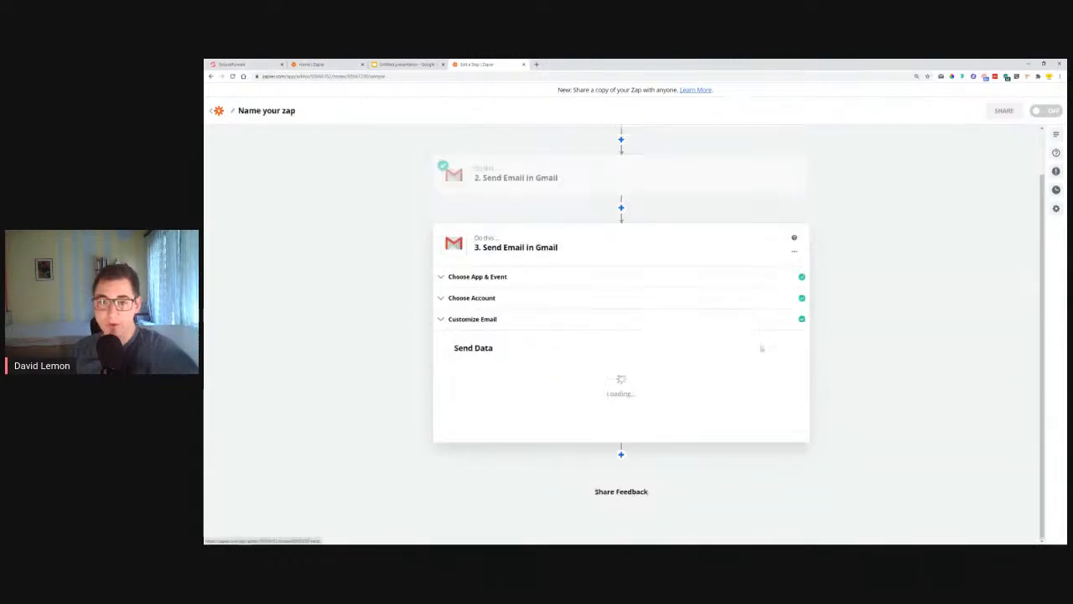
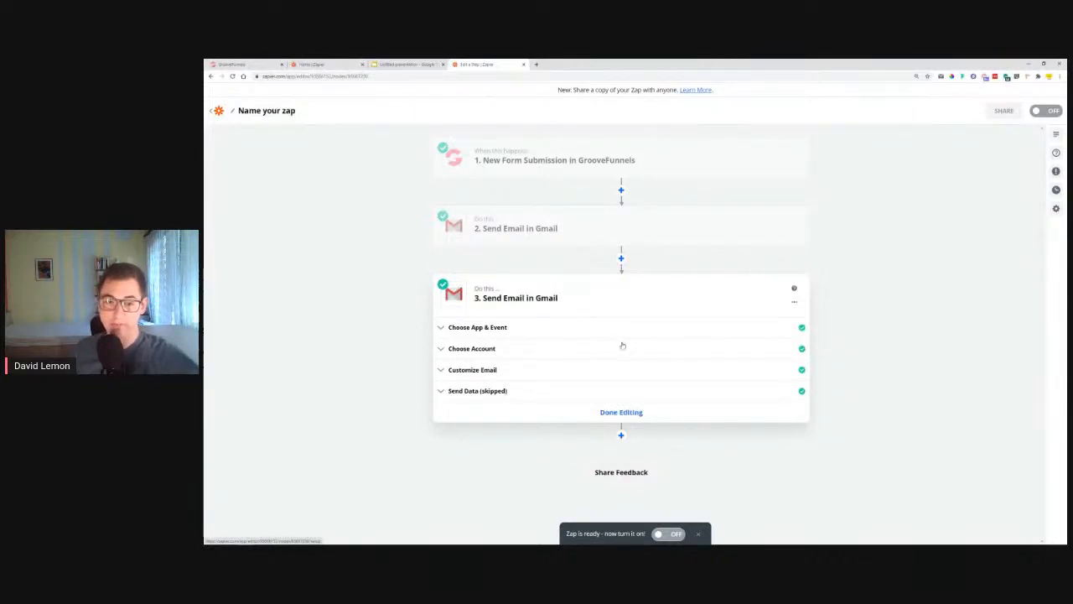
Step: Turn the Zap on and go back to the GrooveFunnels builder tab
{"action": "left_click", "coordinate": [668, 535]}
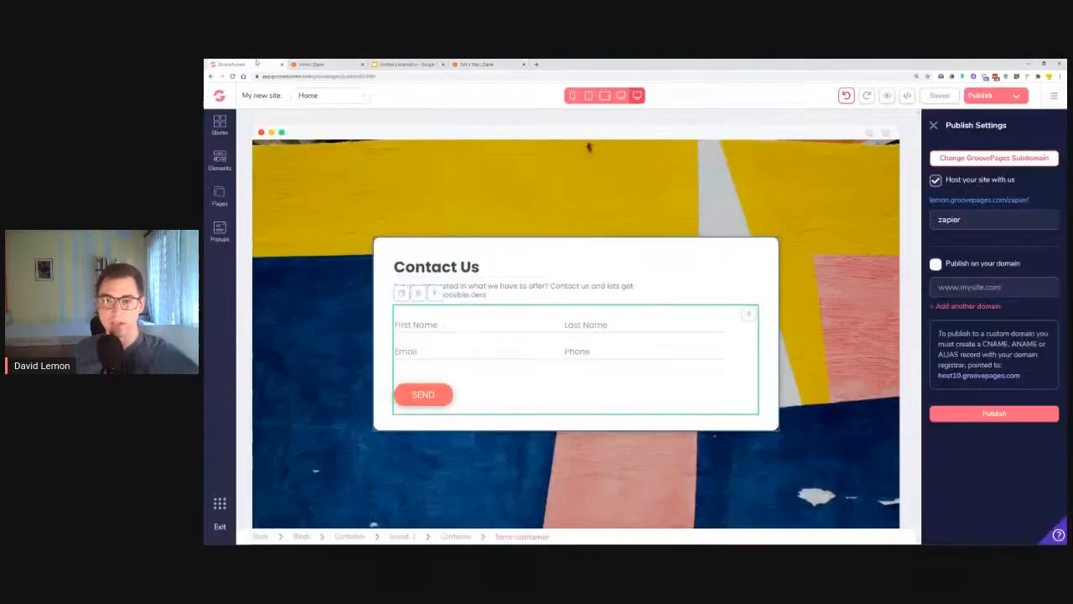
{"action": "left_click", "coordinate": [252, 64]}
Step: Open the published Contact Us page link in an incognito window
{"action": "right_click", "coordinate": [1006, 204]}
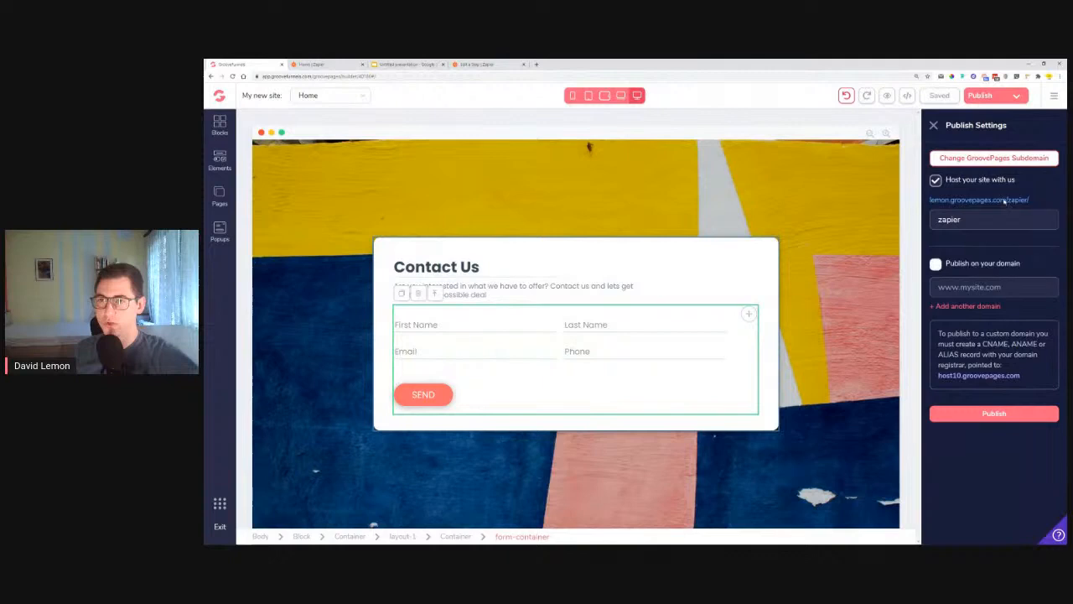
{"action": "right_click", "coordinate": [1006, 201]}
{"action": "left_click", "coordinate": [1021, 221]}
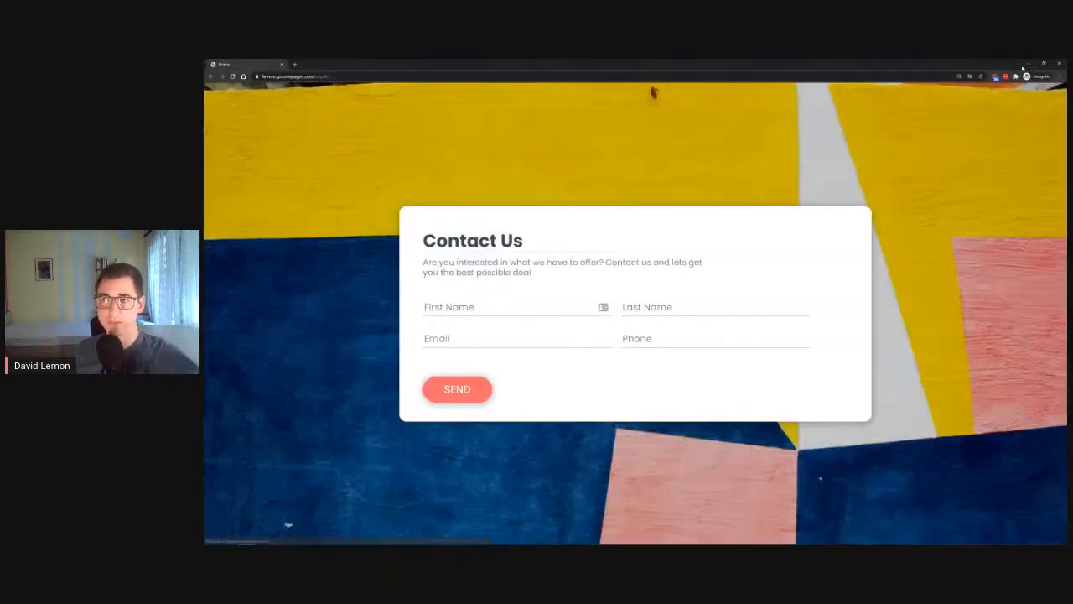
Step: Check that the Zap is on in Zapier, then return to the live form's First Name field
{"action": "left_click", "coordinate": [1027, 64]}
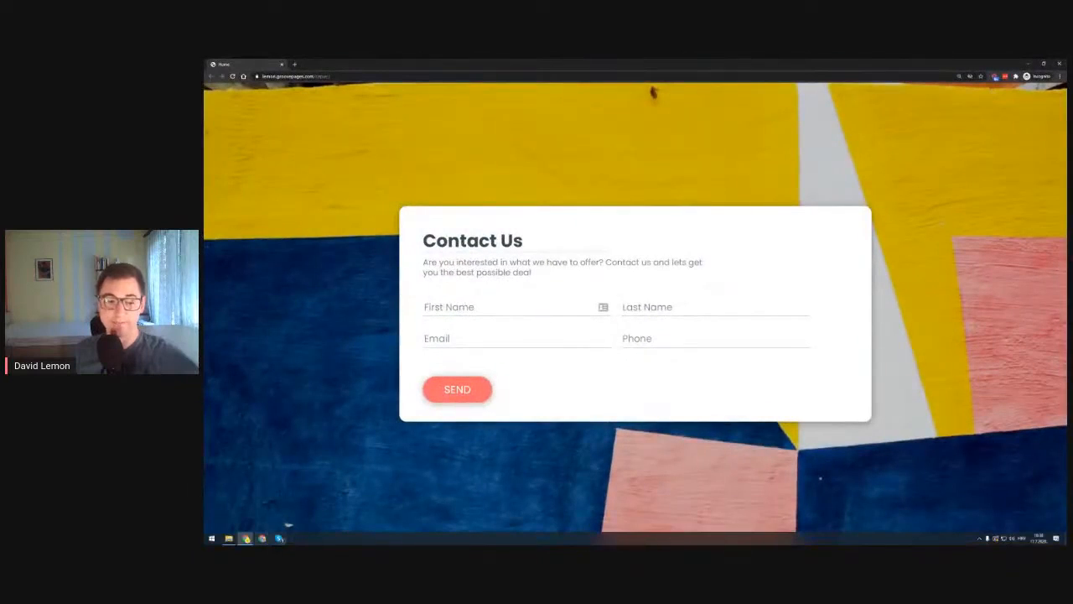
{"action": "left_click", "coordinate": [245, 539]}
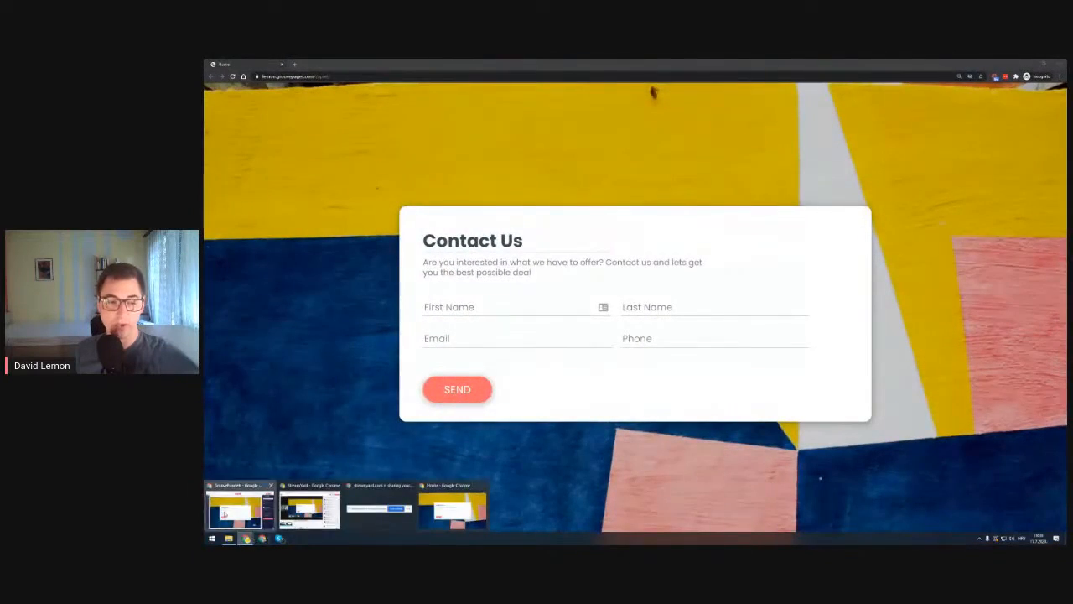
{"action": "left_click", "coordinate": [224, 514]}
{"action": "left_click", "coordinate": [502, 64]}
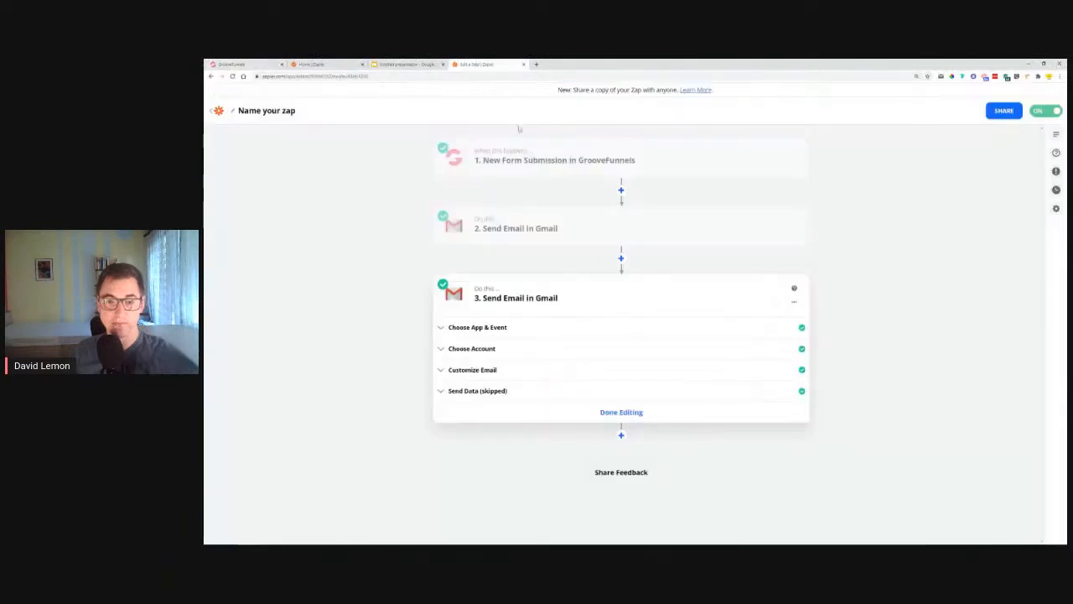
{"action": "left_click", "coordinate": [1028, 63]}
{"action": "left_click", "coordinate": [469, 308]}
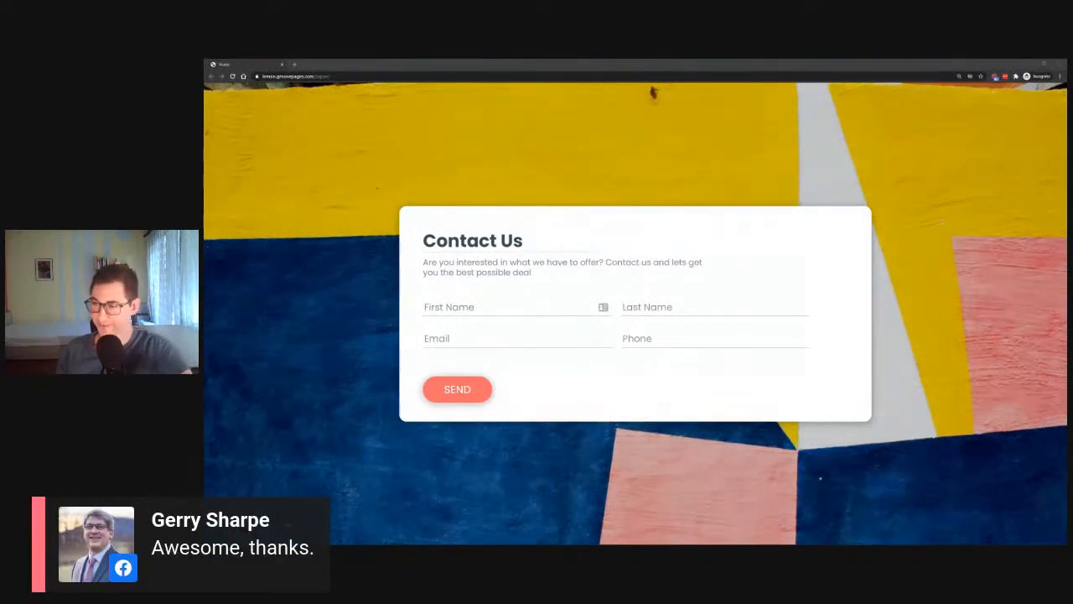
{"action": "left_click", "coordinate": [481, 309]}
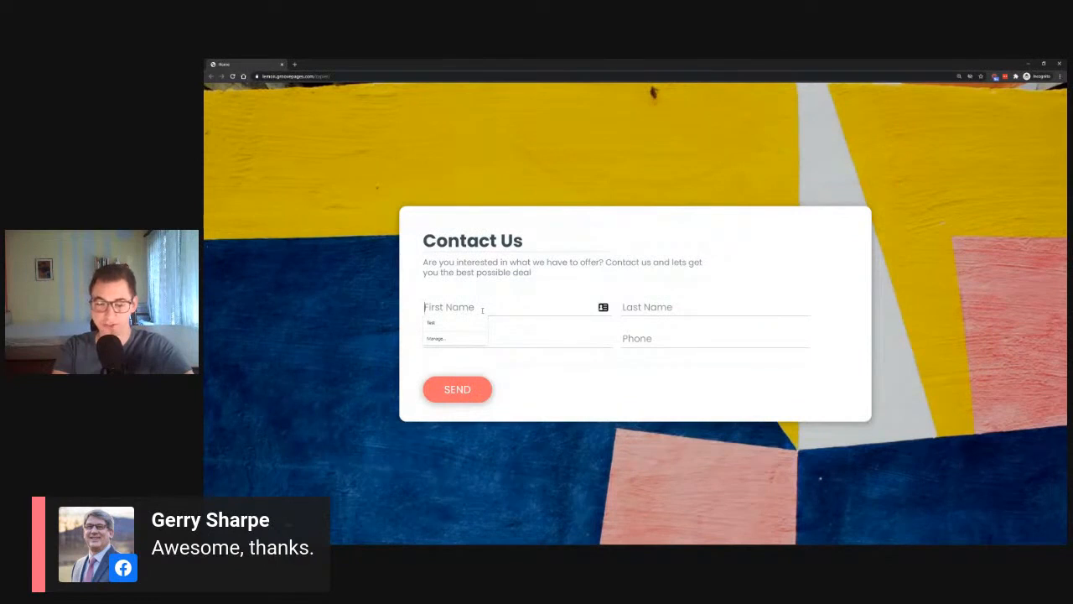
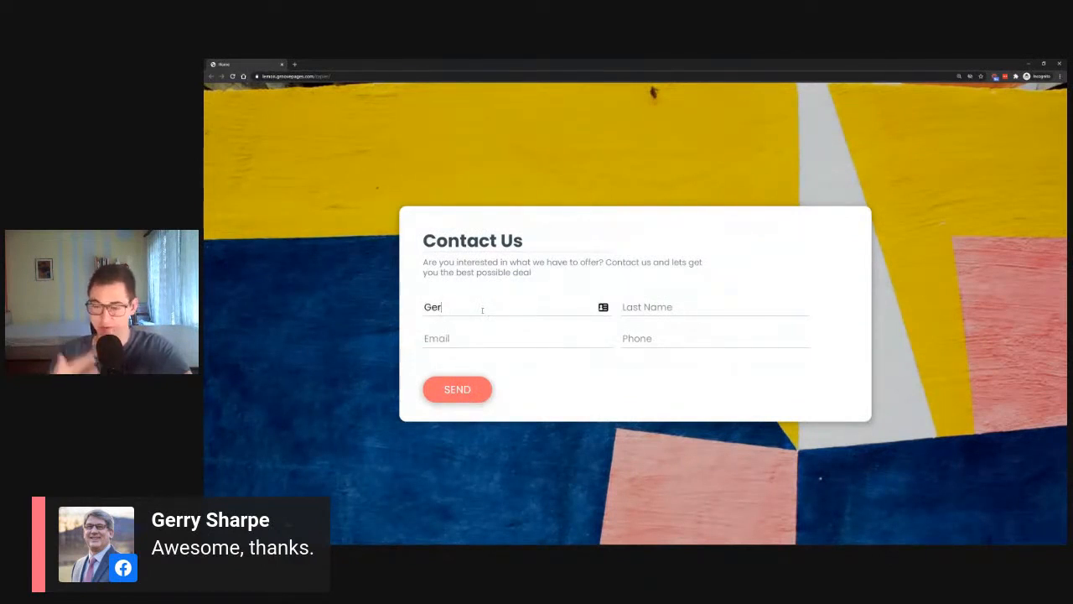
Step: Enter a test first and last name, pick the saved email and phone, and send the form
{"action": "key", "text": "Tab"}
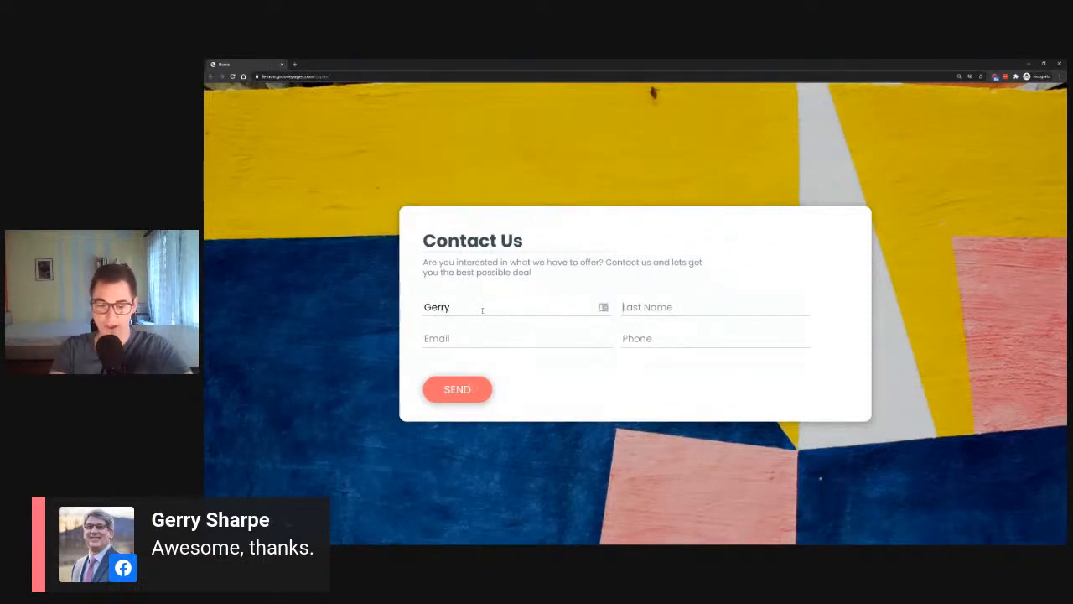
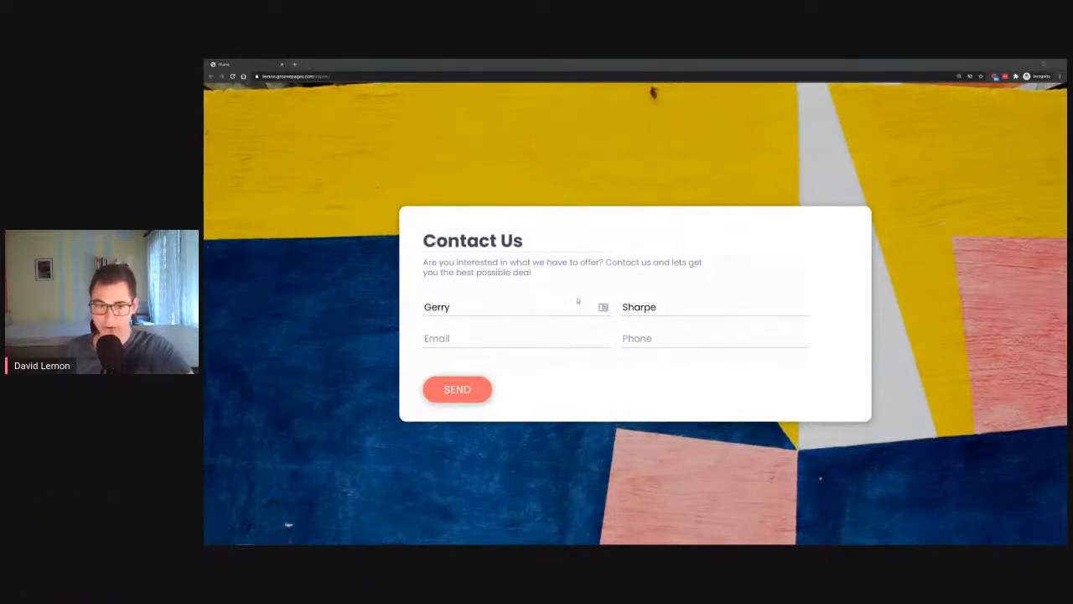
{"action": "left_click", "coordinate": [537, 343]}
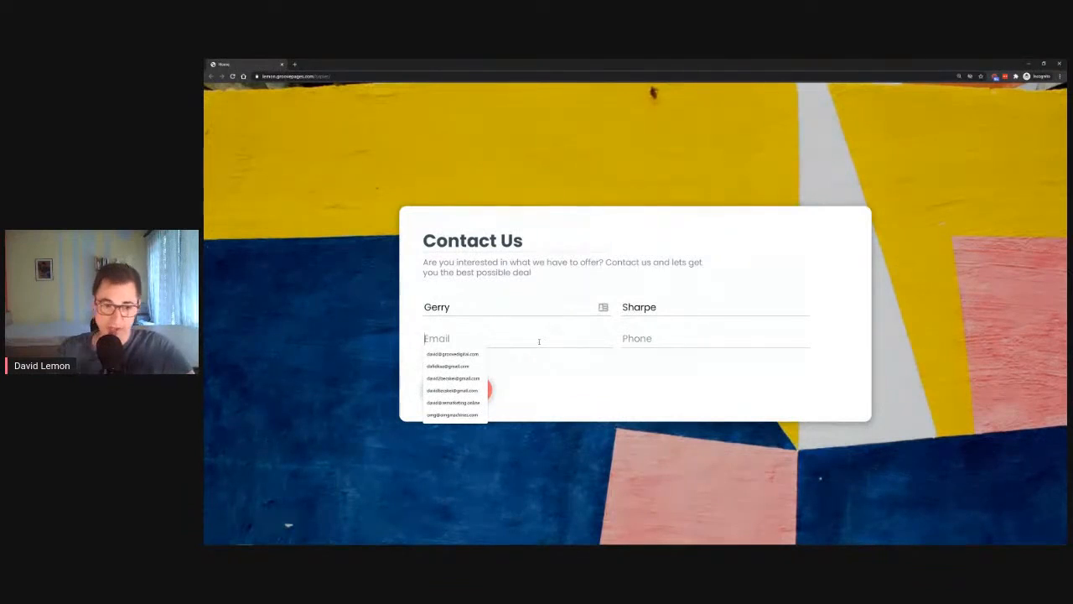
{"action": "left_click", "coordinate": [460, 356]}
{"action": "left_click", "coordinate": [659, 343]}
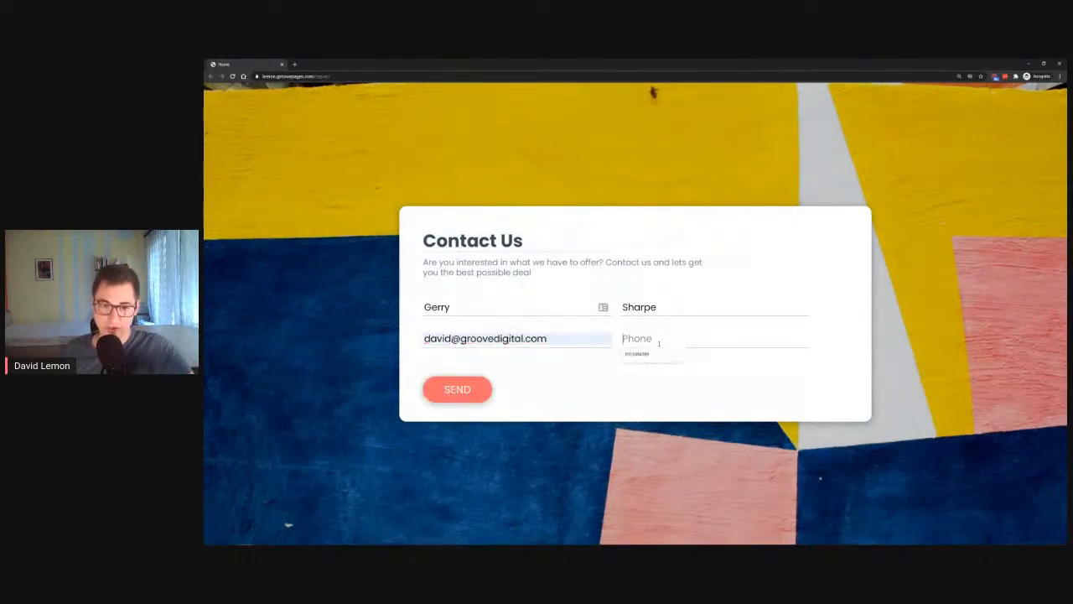
{"action": "left_click", "coordinate": [637, 354]}
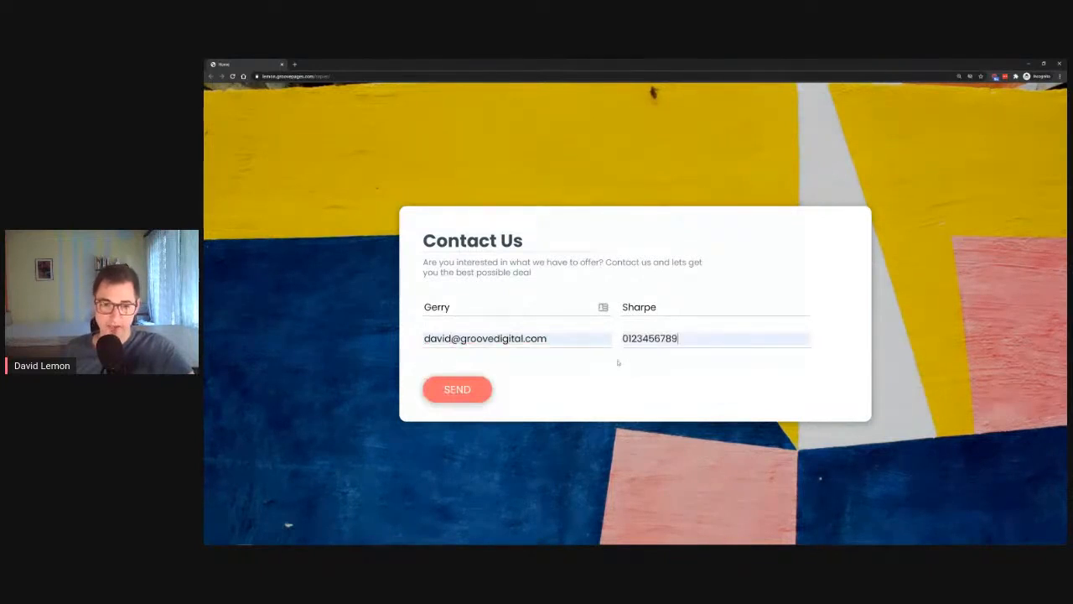
{"action": "left_click", "coordinate": [451, 391]}
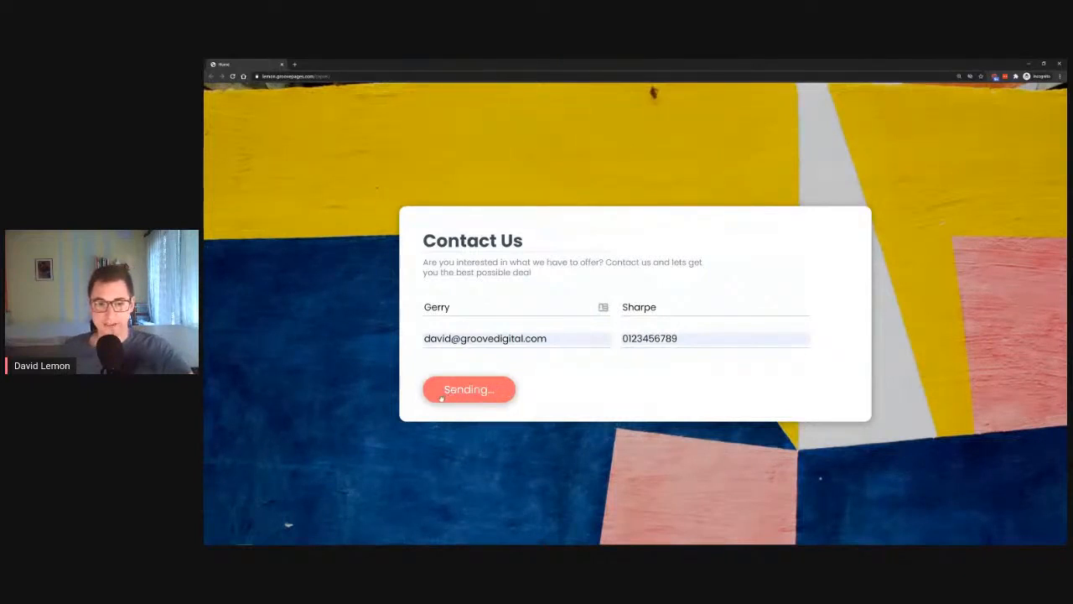
Step: Minimize the form window and bring the Zapier editor window back to the front
{"action": "left_click", "coordinate": [1029, 63]}
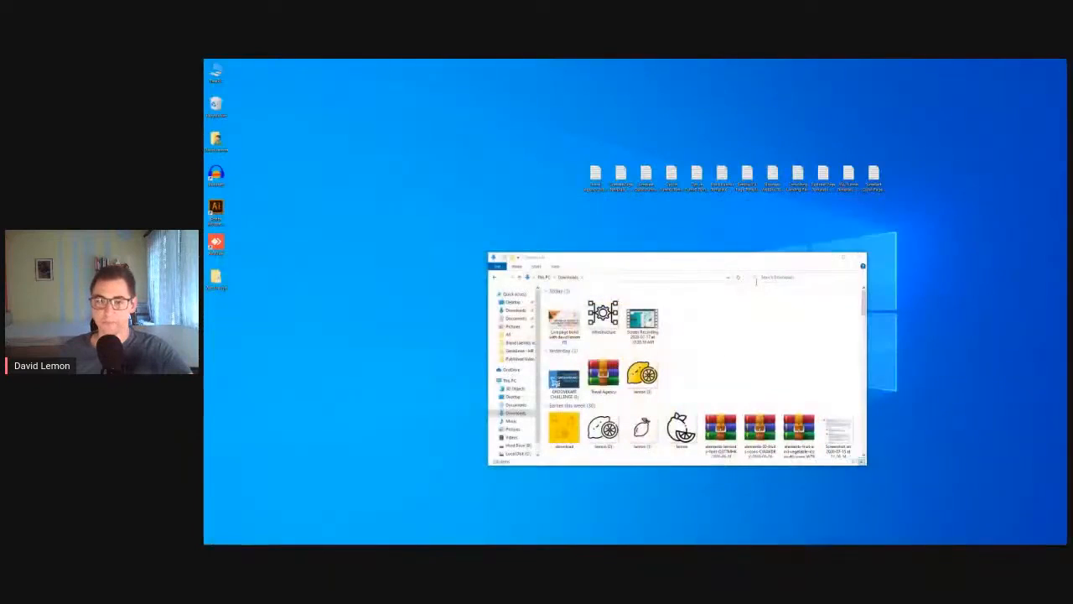
{"action": "mouse_move", "coordinate": [248, 538]}
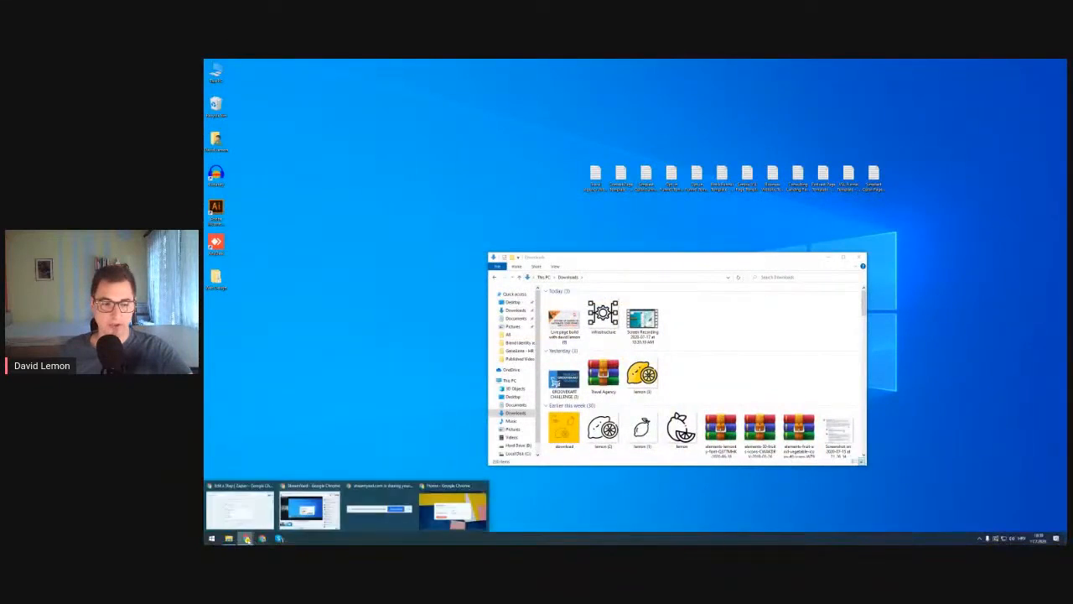
{"action": "left_click", "coordinate": [241, 512]}
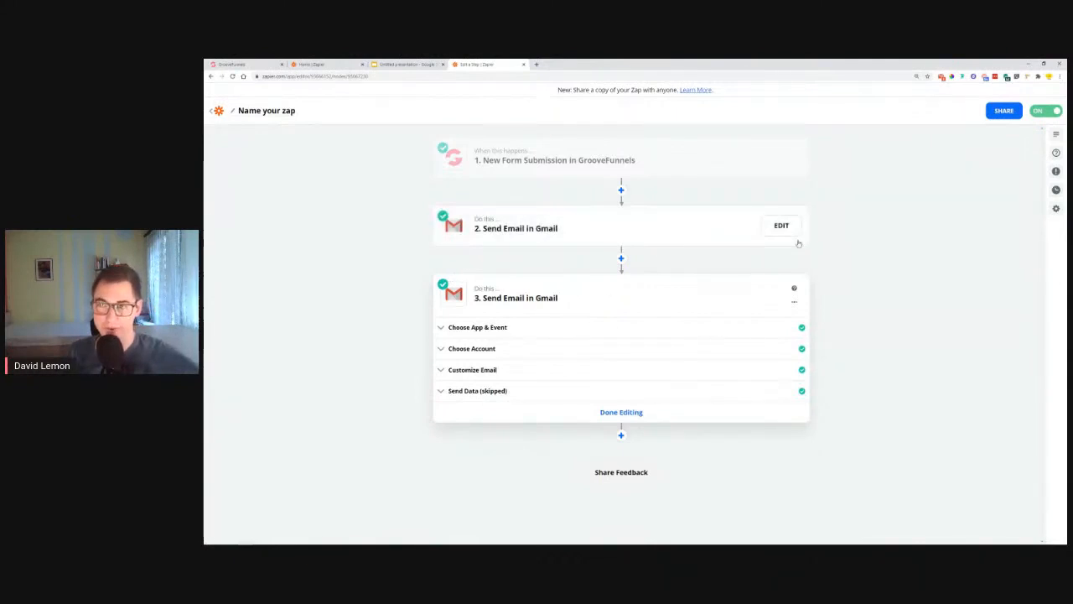
Step: Read the new form-submission email in Checker Plus, then finish editing step 3
{"action": "left_click", "coordinate": [941, 78]}
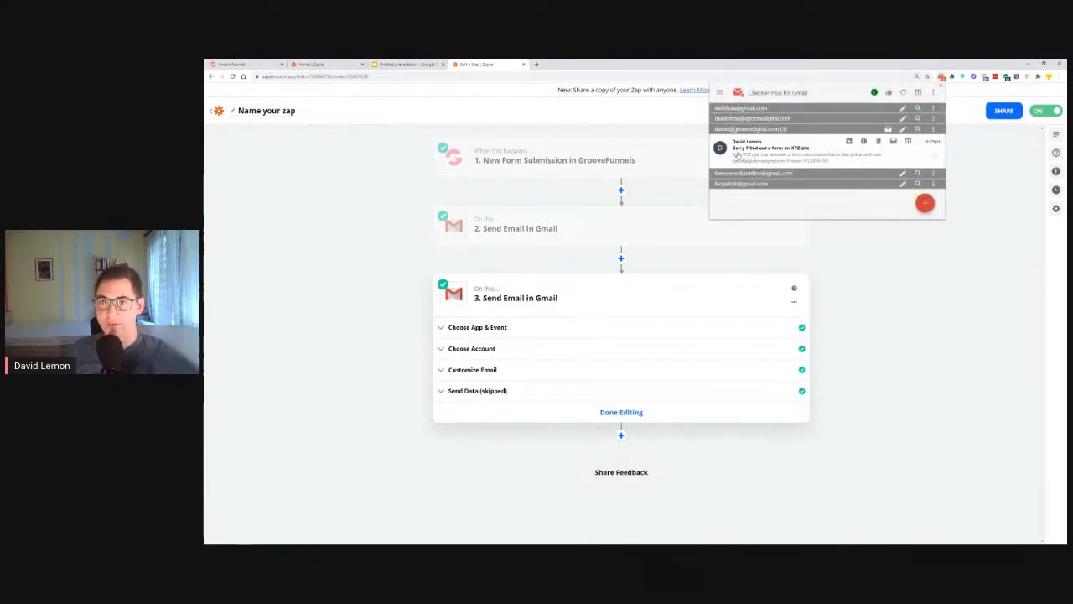
{"action": "left_click", "coordinate": [801, 155]}
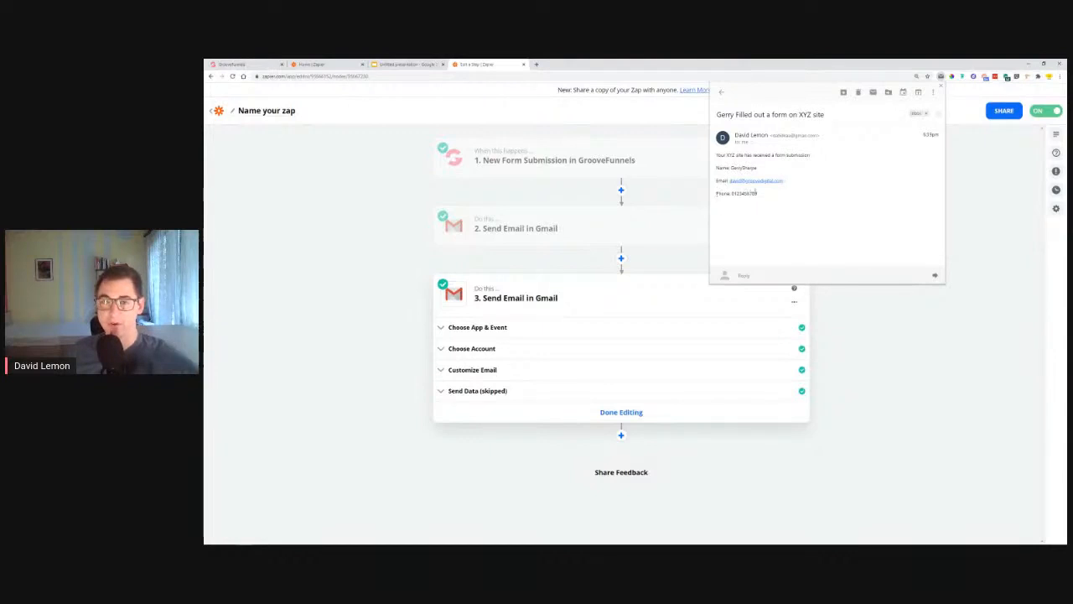
{"action": "left_click", "coordinate": [721, 92]}
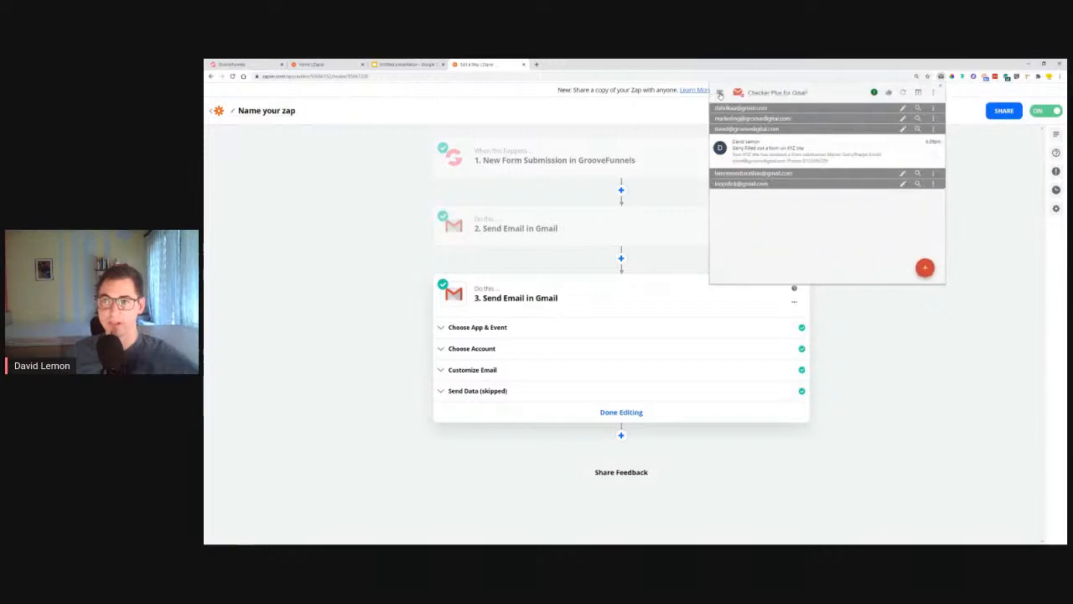
{"action": "left_click", "coordinate": [758, 157]}
{"action": "left_click", "coordinate": [722, 97]}
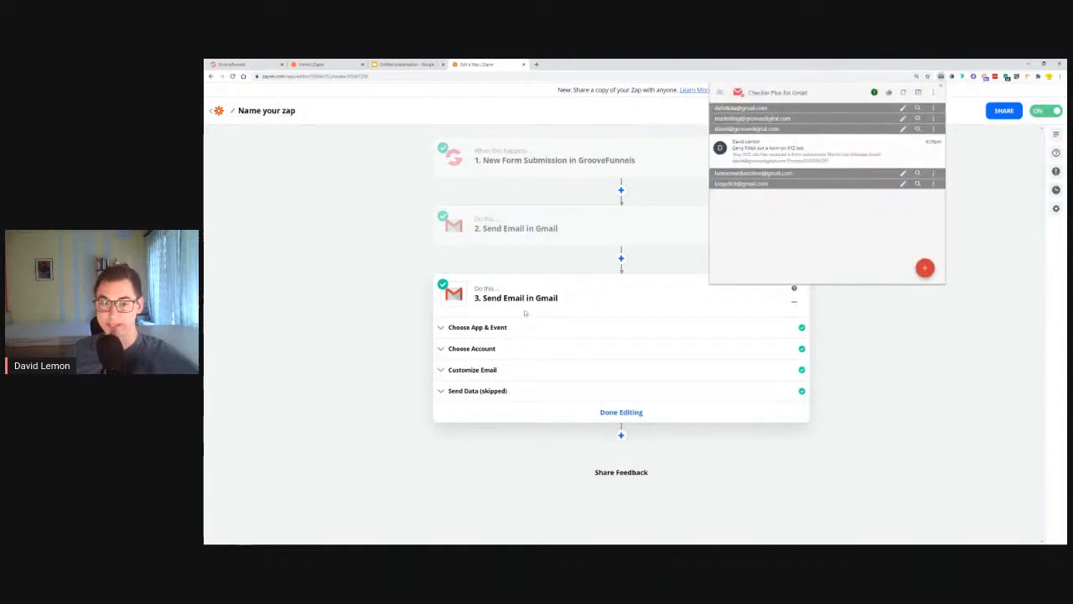
{"action": "left_click", "coordinate": [626, 412]}
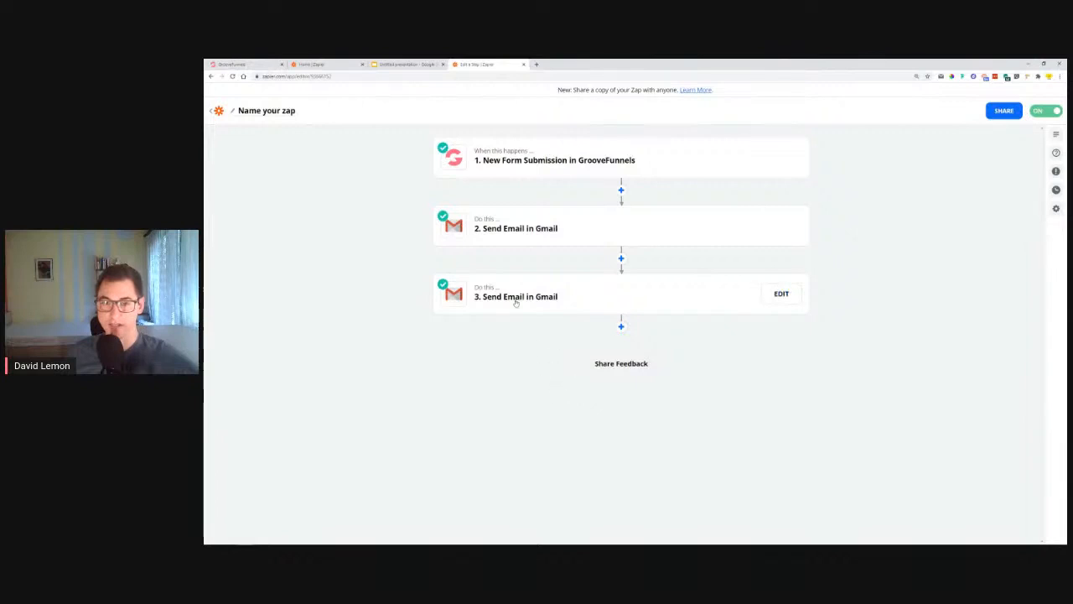
Step: Open the full Gmail inbox, then close that tab to return to Zapier
{"action": "left_click", "coordinate": [941, 77]}
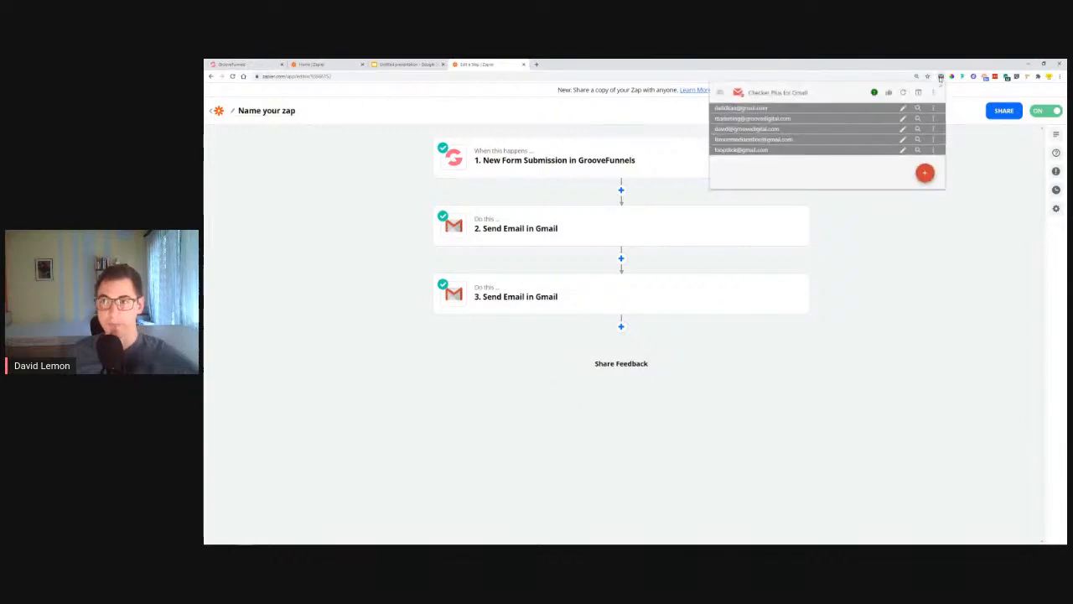
{"action": "left_click", "coordinate": [744, 134]}
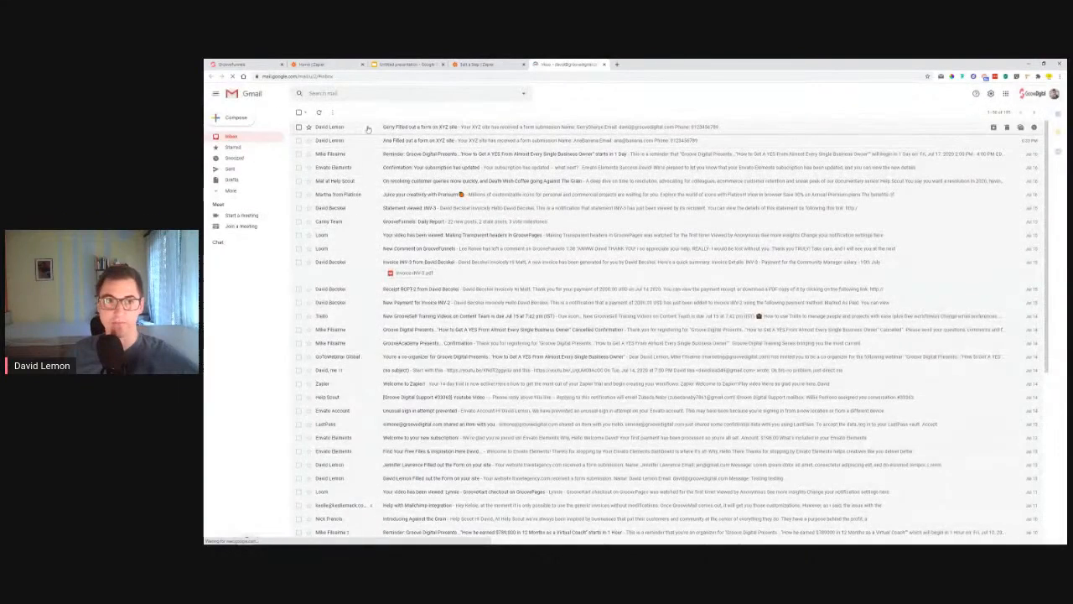
{"action": "left_click", "coordinate": [604, 64]}
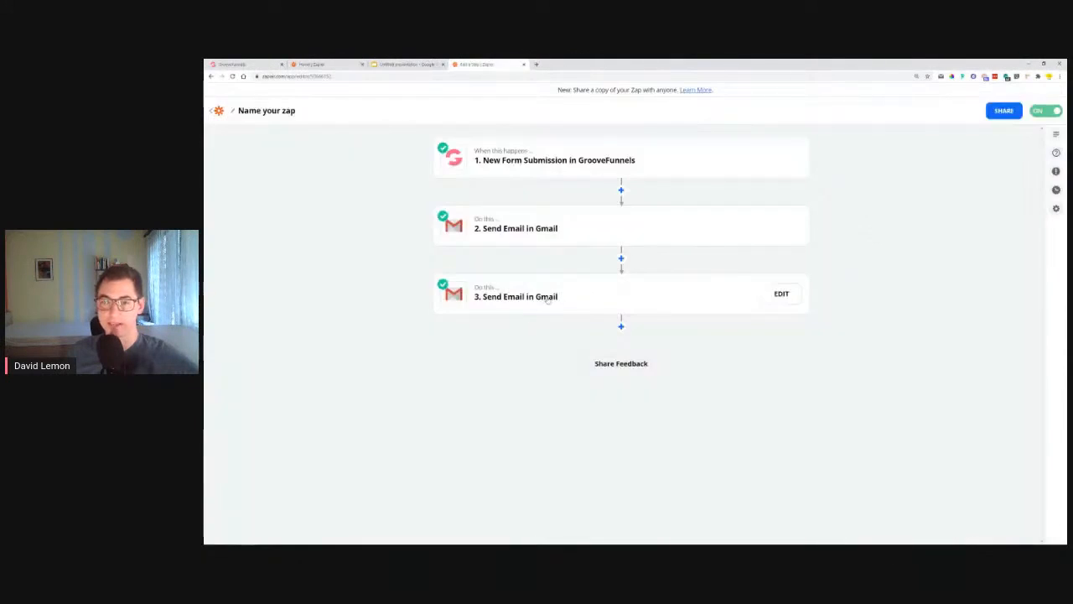
Step: Review step 3's recipient, subject and body, then expand its test section to preview the email
{"action": "left_click", "coordinate": [474, 303]}
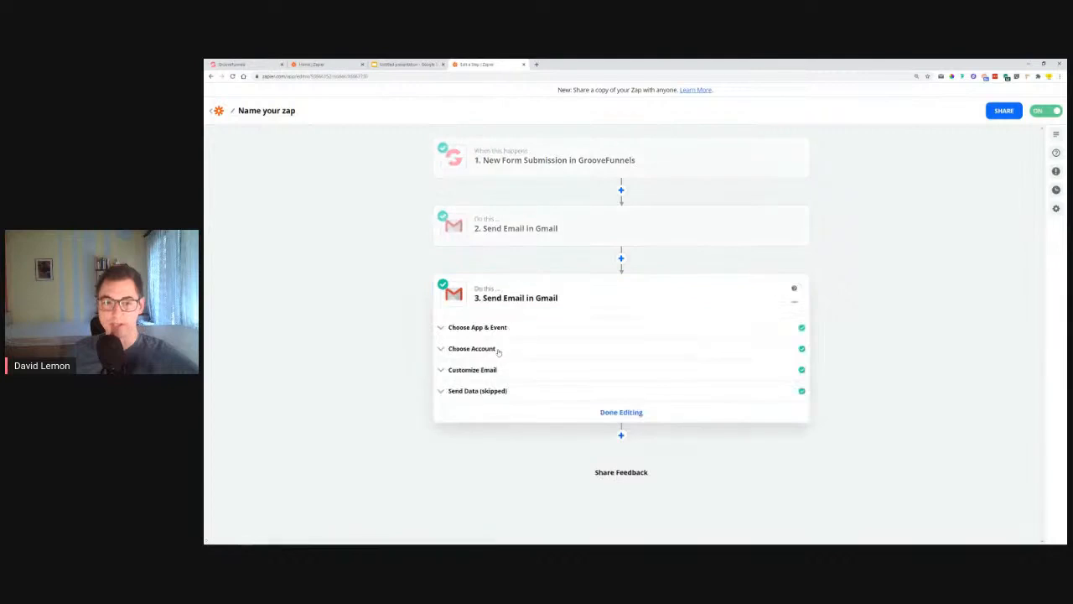
{"action": "left_click", "coordinate": [485, 372]}
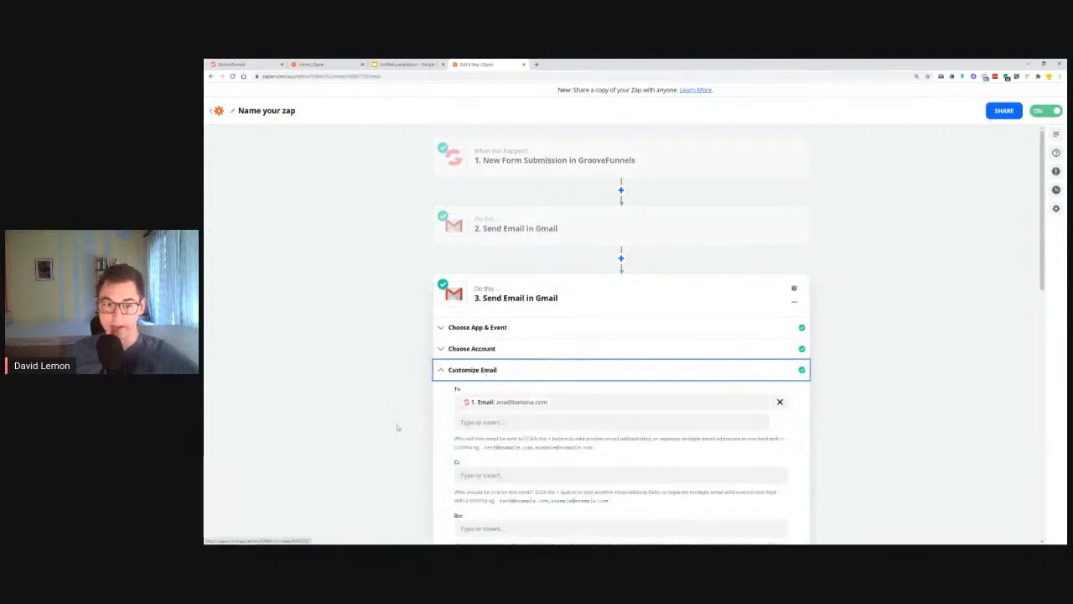
{"action": "scroll", "coordinate": [398, 427], "scroll_direction": "down", "scroll_amount": 2}
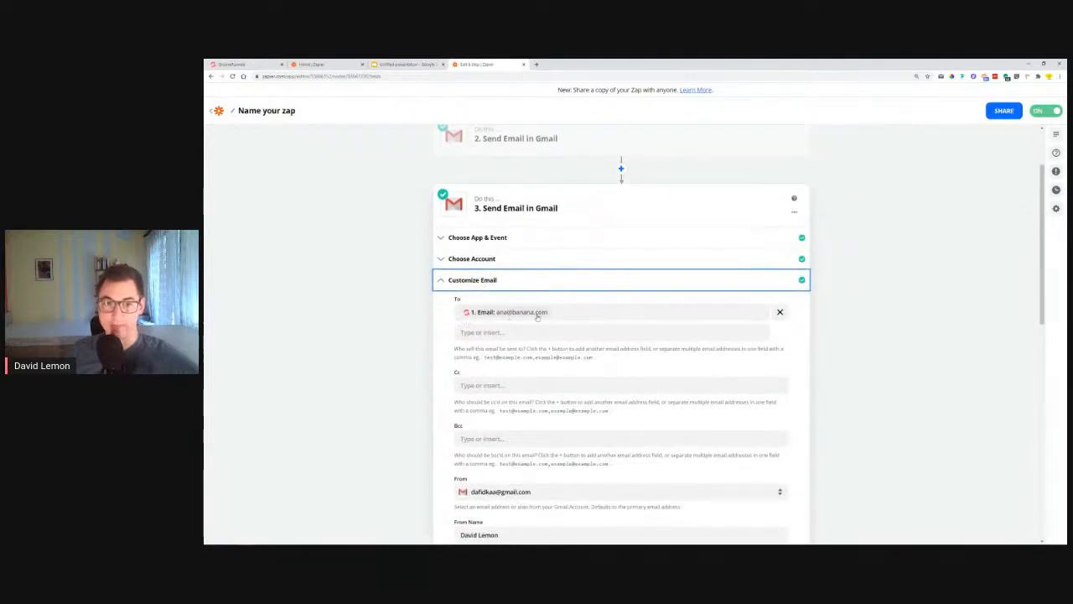
{"action": "left_click", "coordinate": [460, 333]}
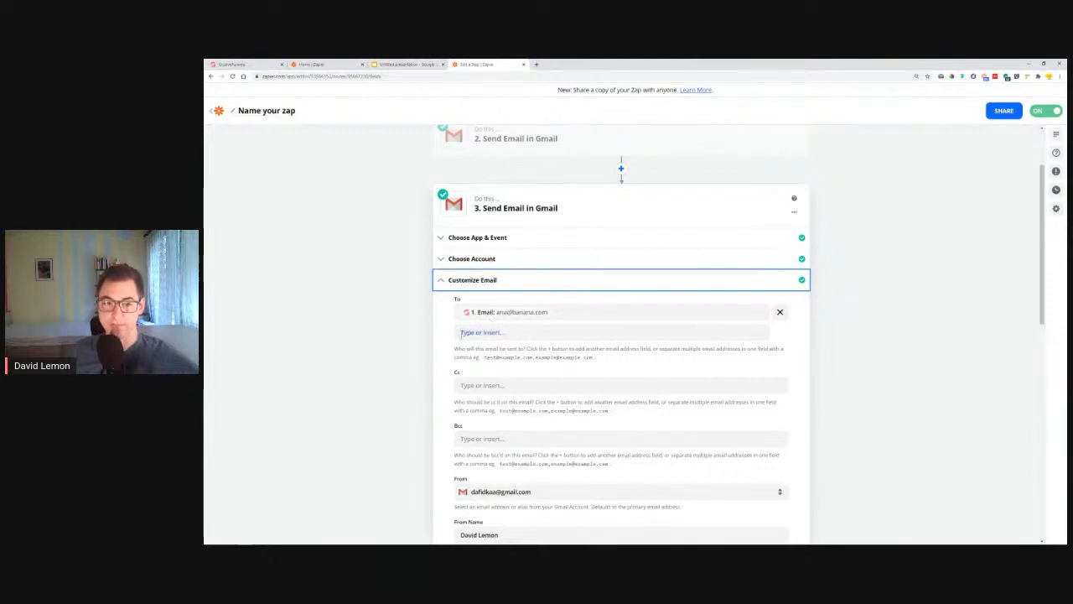
{"action": "scroll", "coordinate": [460, 332], "scroll_direction": "down", "scroll_amount": 2}
{"action": "scroll", "coordinate": [546, 284], "scroll_direction": "down", "scroll_amount": 1}
{"action": "scroll", "coordinate": [503, 344], "scroll_direction": "down", "scroll_amount": 4}
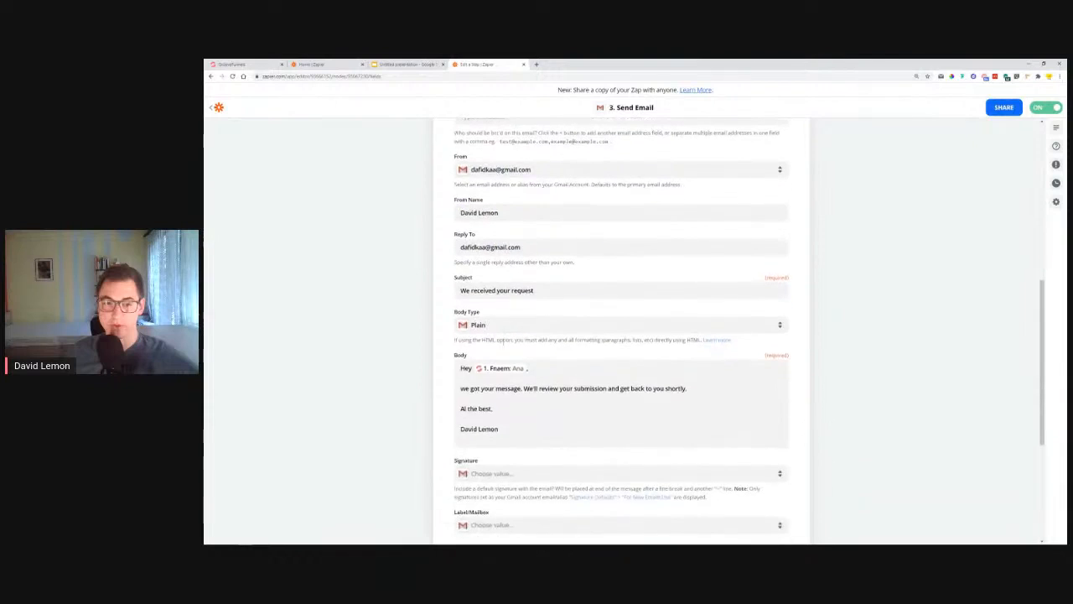
{"action": "scroll", "coordinate": [514, 329], "scroll_direction": "down", "scroll_amount": 5}
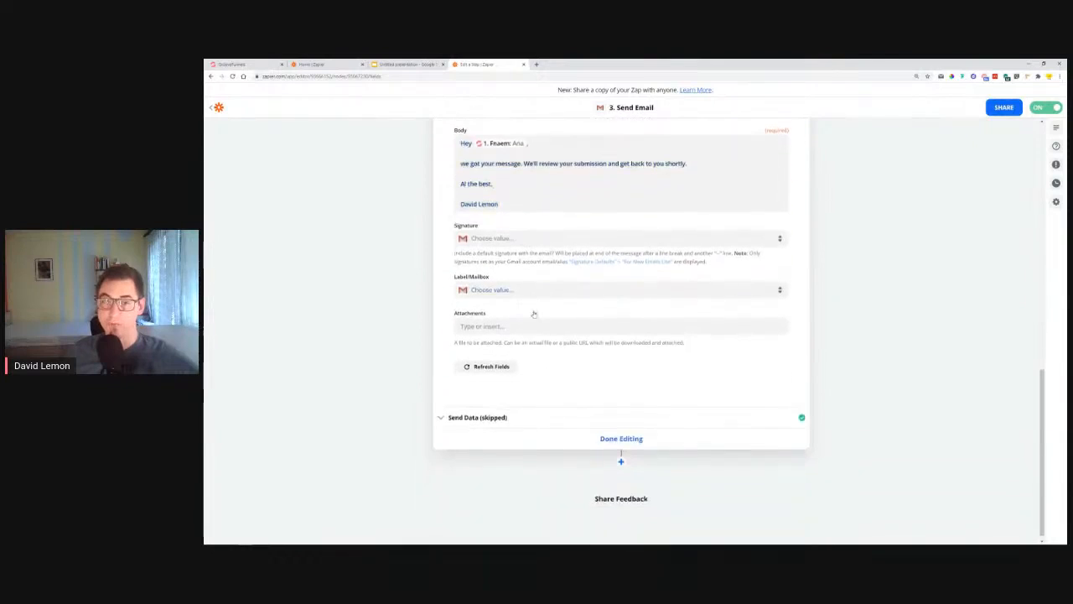
{"action": "scroll", "coordinate": [534, 314], "scroll_direction": "up", "scroll_amount": 15}
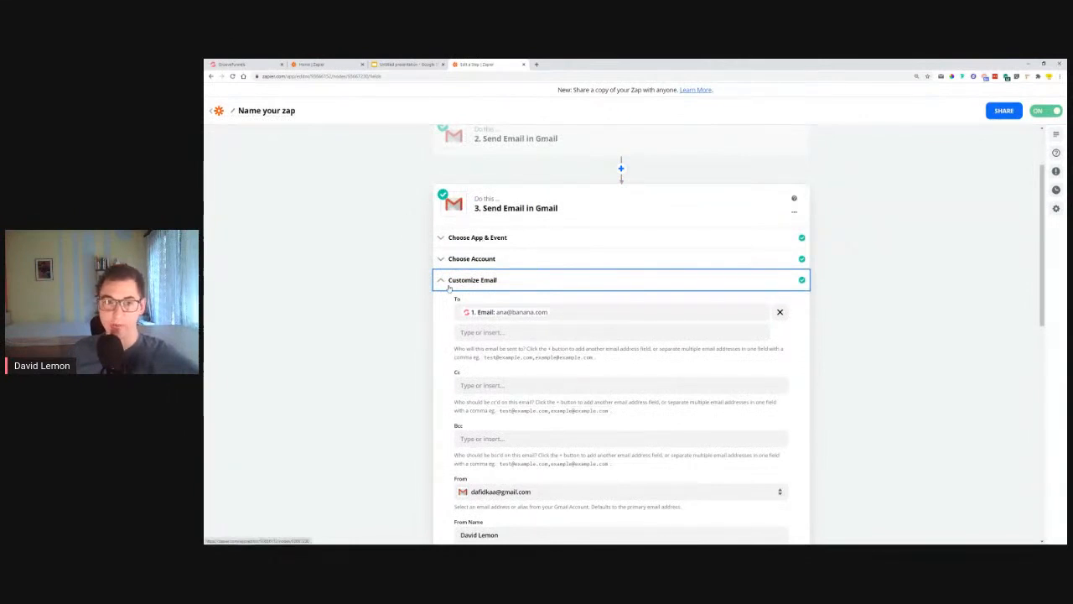
{"action": "scroll", "coordinate": [452, 285], "scroll_direction": "down", "scroll_amount": 15}
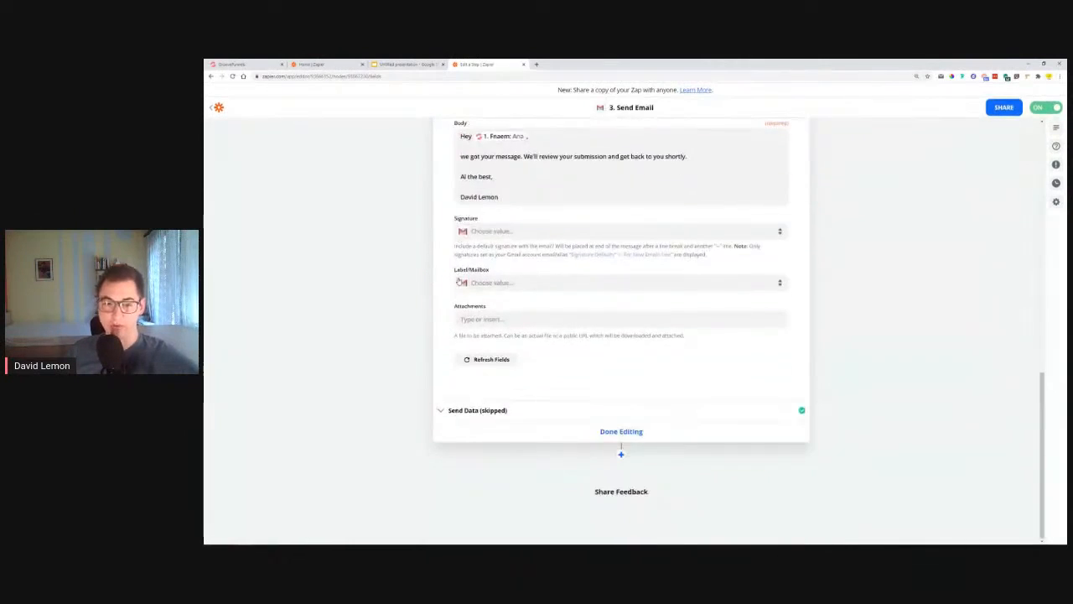
{"action": "left_click", "coordinate": [495, 411]}
{"action": "scroll", "coordinate": [650, 395], "scroll_direction": "down", "scroll_amount": 3}
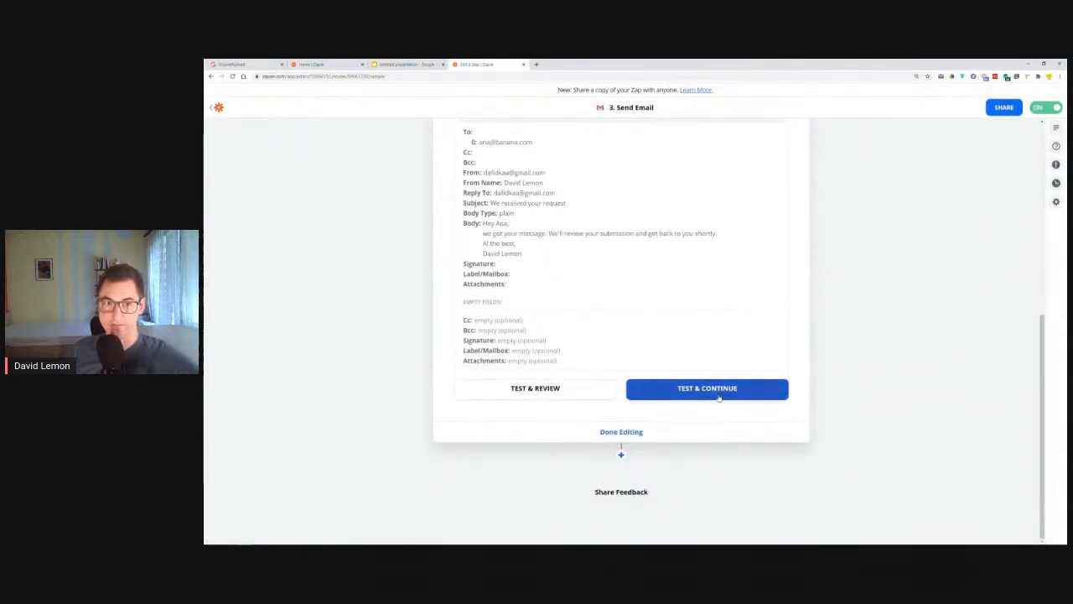
Step: Test-send the 'We received your request' email, finish step 3, and read it in Checker Plus
{"action": "left_click", "coordinate": [718, 391]}
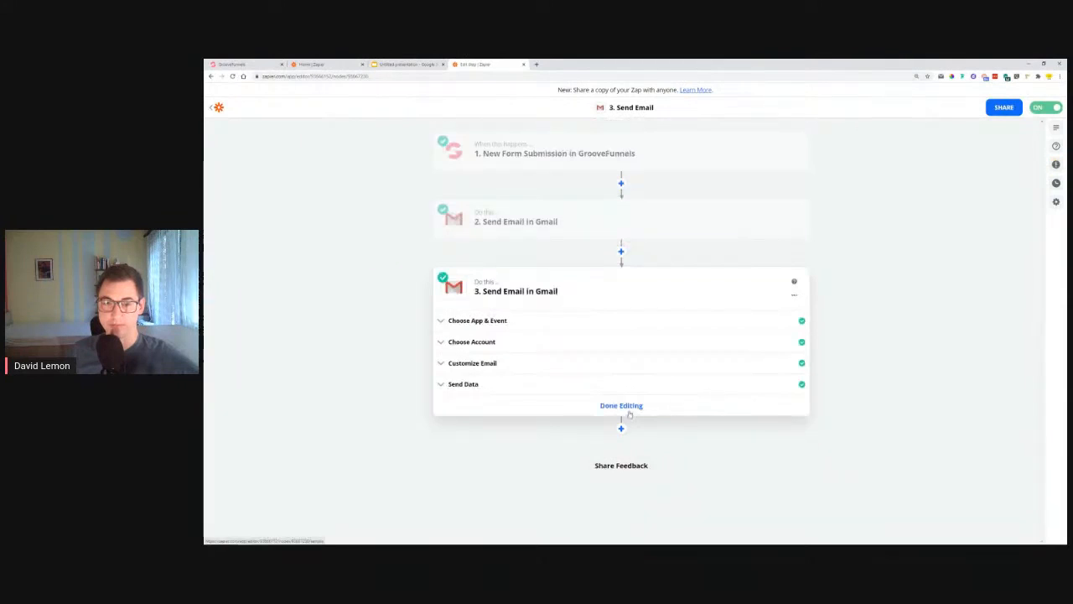
{"action": "left_click", "coordinate": [630, 409]}
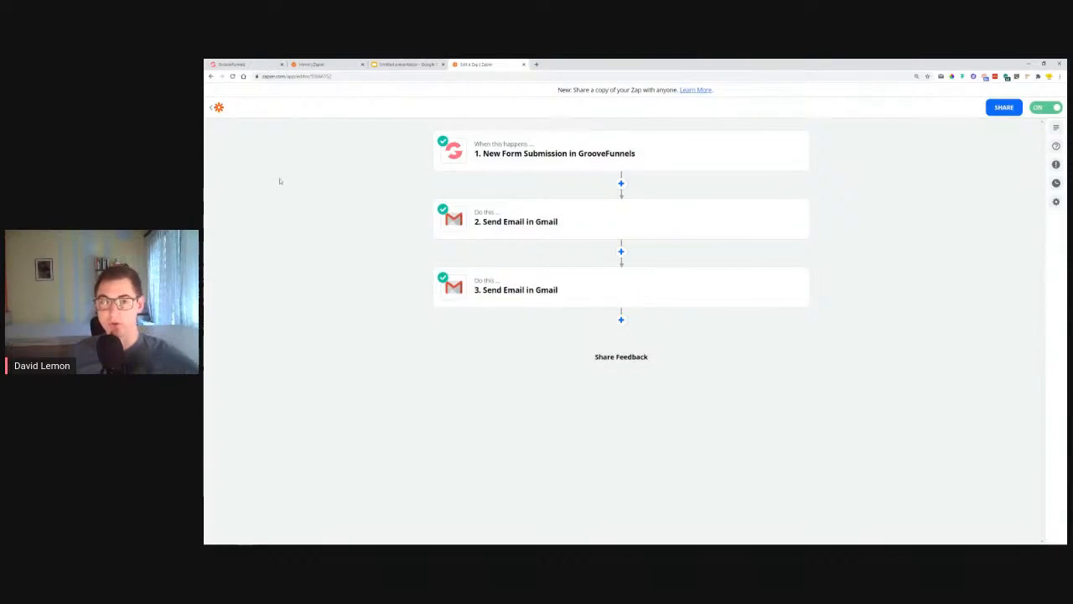
{"action": "left_click", "coordinate": [942, 77]}
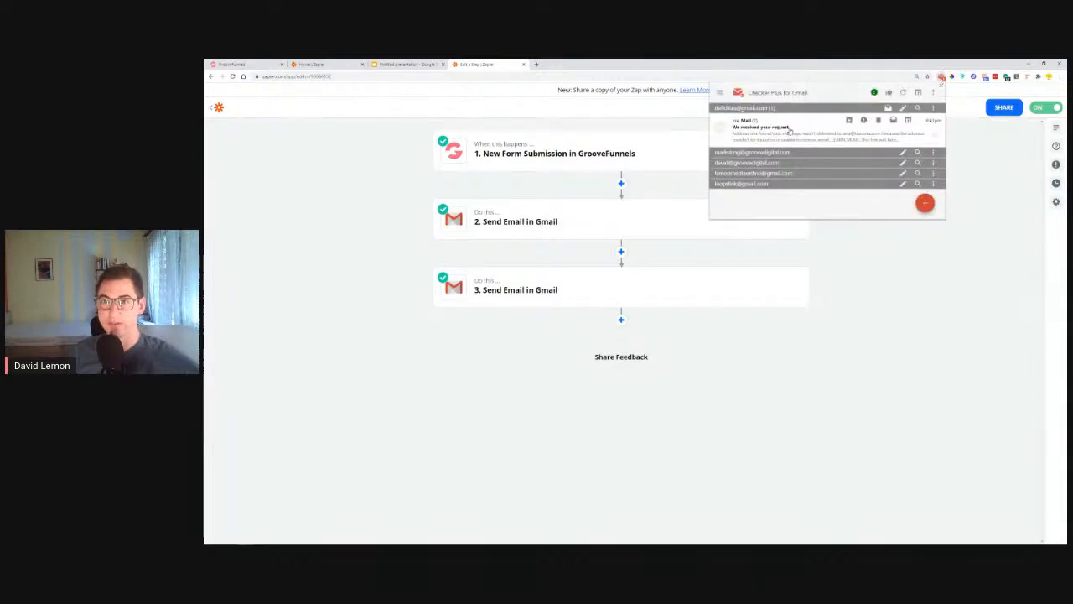
{"action": "left_click", "coordinate": [767, 133]}
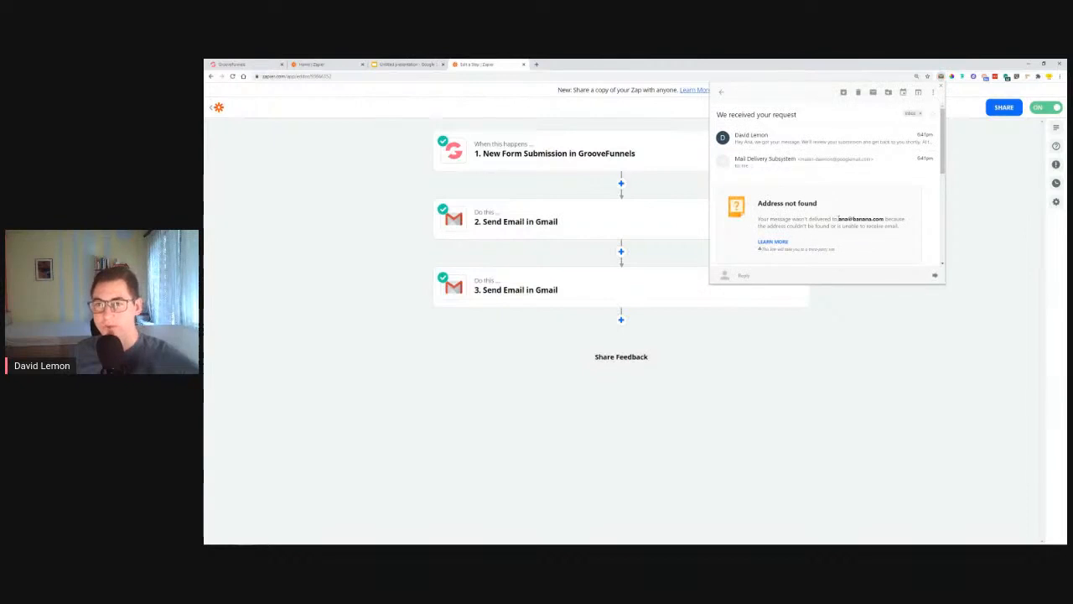
{"action": "left_click", "coordinate": [763, 146]}
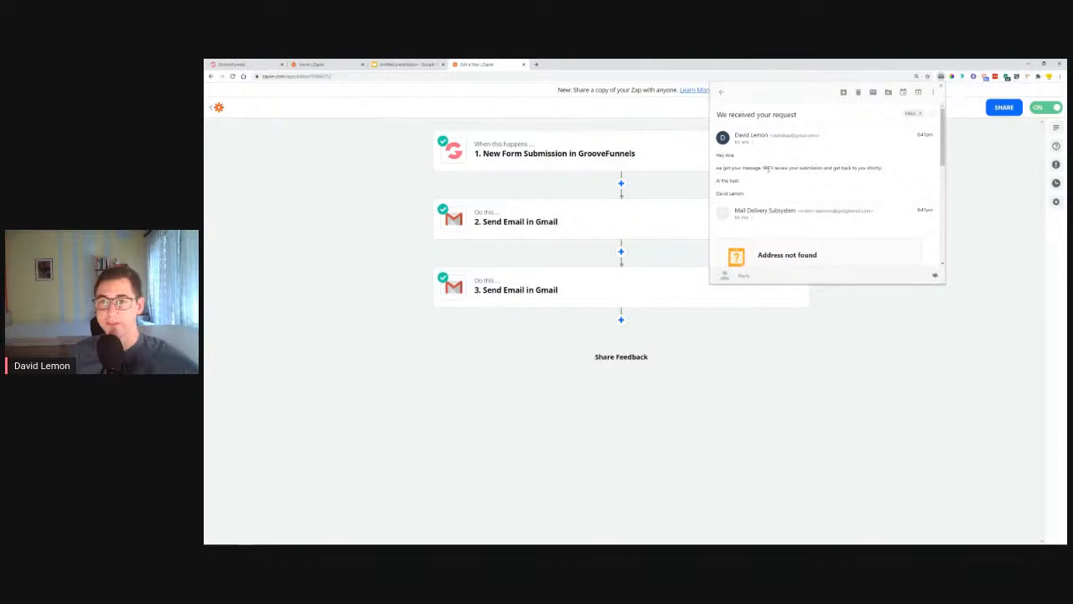
{"action": "left_click_drag", "start_coordinate": [764, 167], "coordinate": [815, 174]}
{"action": "mouse_move", "coordinate": [720, 181]}
{"action": "left_mouse_down"}
{"action": "mouse_move", "coordinate": [741, 182]}
{"action": "mouse_move", "coordinate": [749, 198]}
{"action": "mouse_move", "coordinate": [723, 166]}
{"action": "left_mouse_up"}
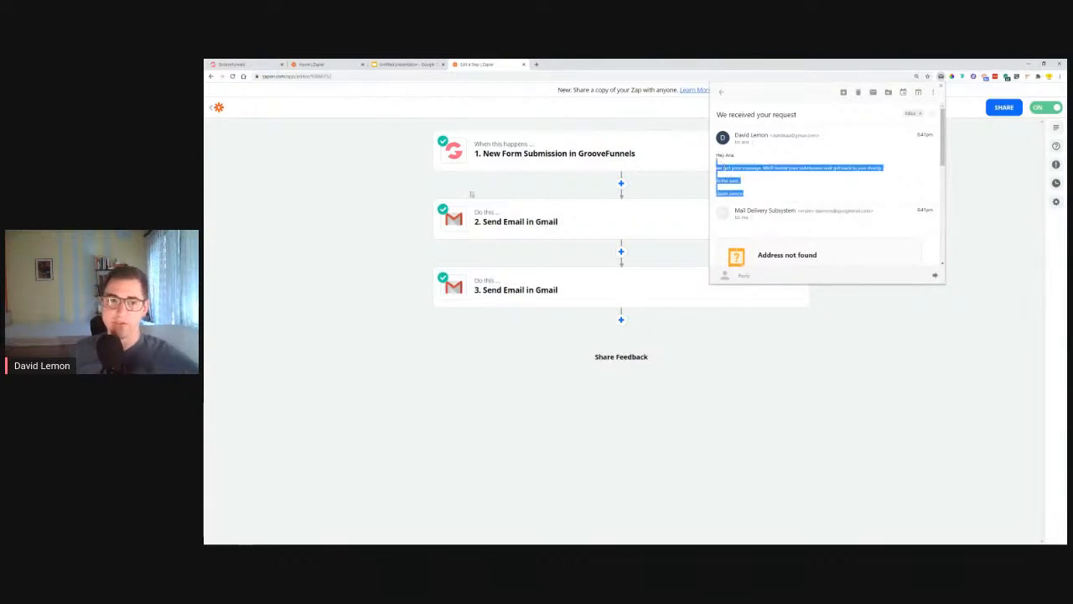
{"action": "left_click", "coordinate": [400, 227]}
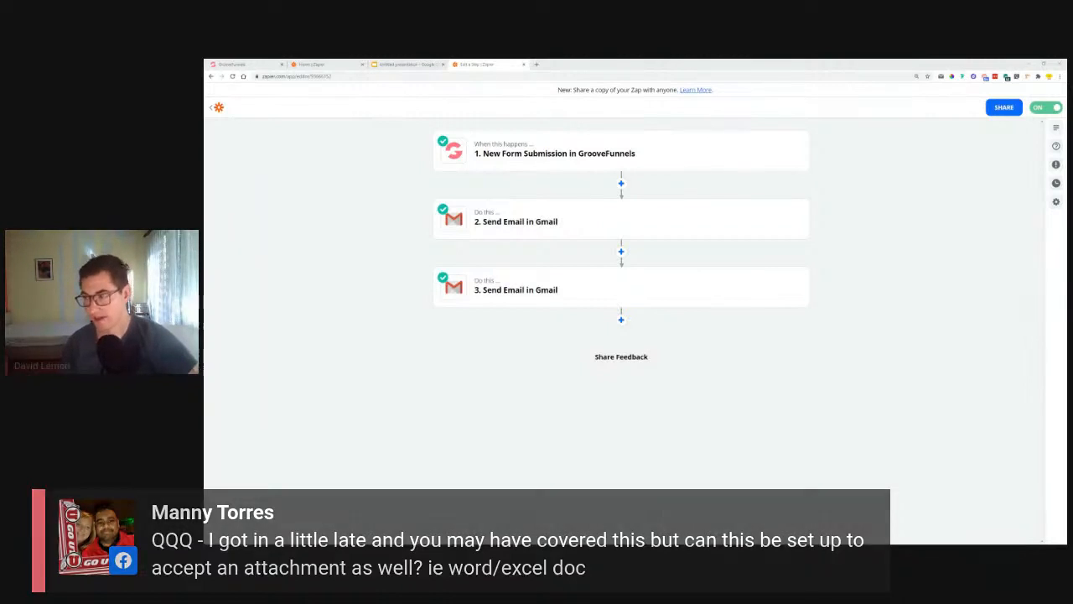
Step: Show the Contact Us form in the GroovePages builder and select its Phone input
{"action": "left_click", "coordinate": [230, 64]}
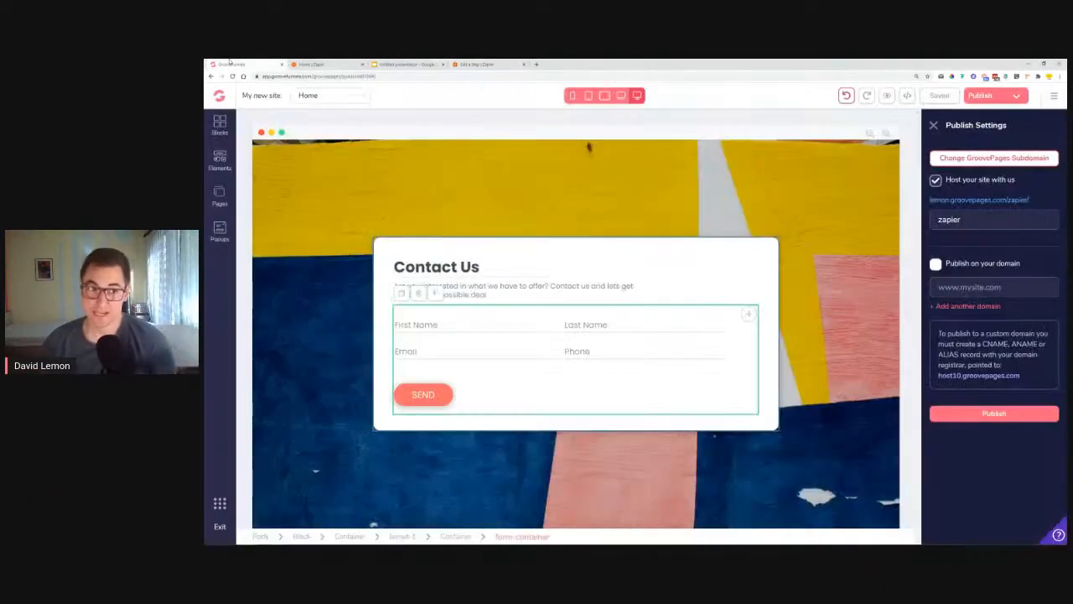
{"action": "left_click", "coordinate": [221, 161]}
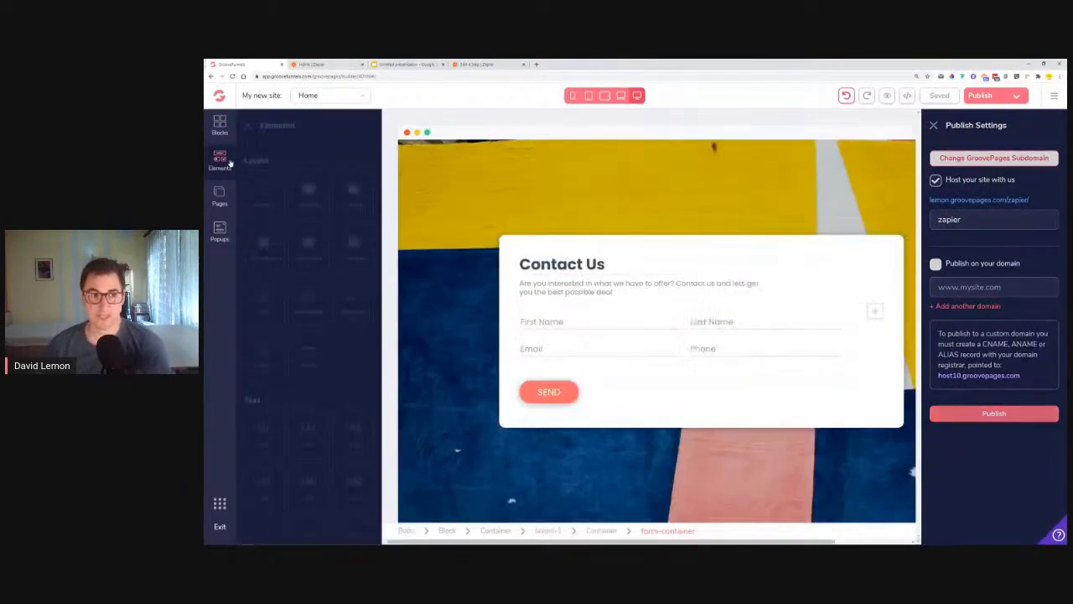
{"action": "scroll", "coordinate": [338, 288], "scroll_direction": "down", "scroll_amount": 10}
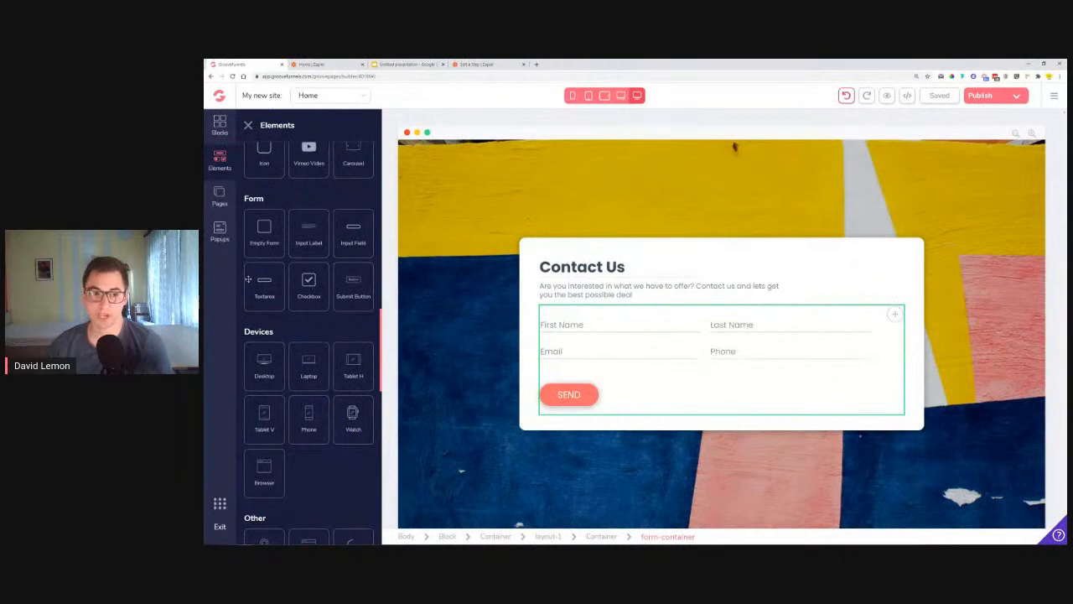
{"action": "left_click", "coordinate": [766, 353]}
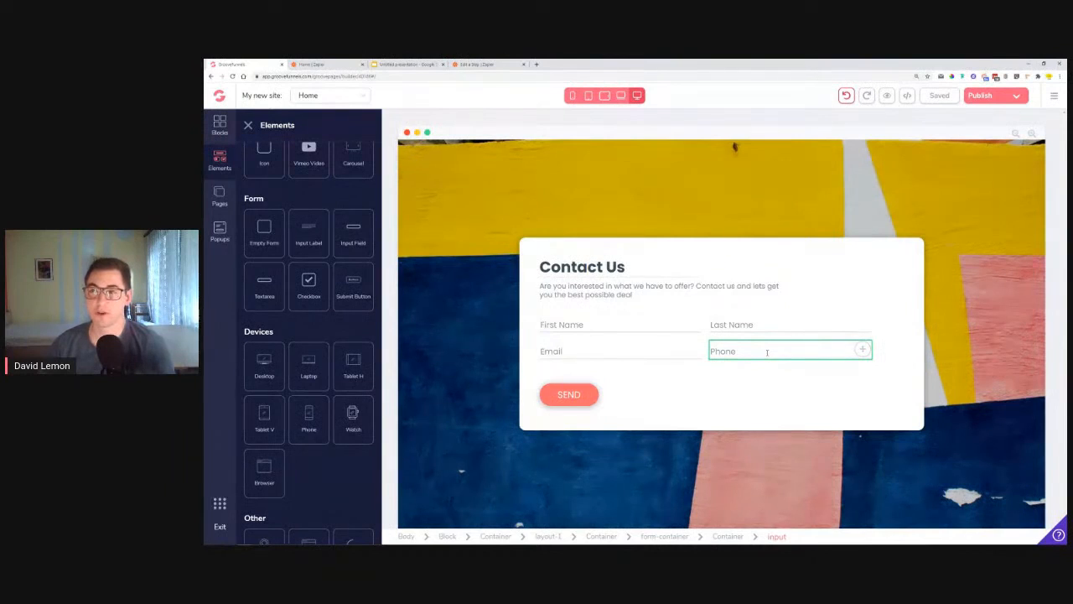
{"action": "left_click", "coordinate": [705, 360]}
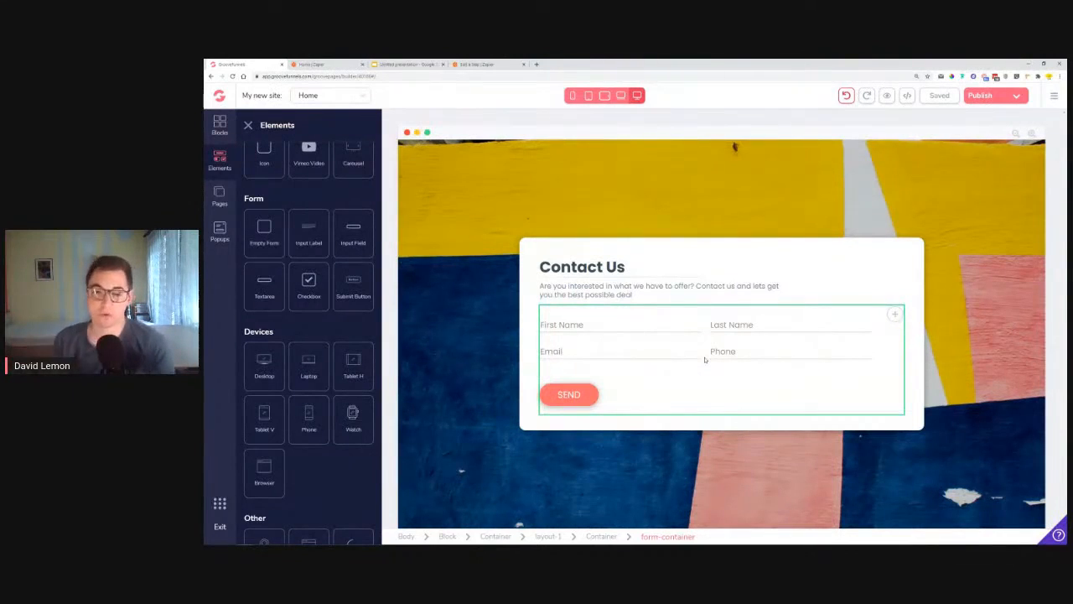
{"action": "left_click", "coordinate": [739, 354]}
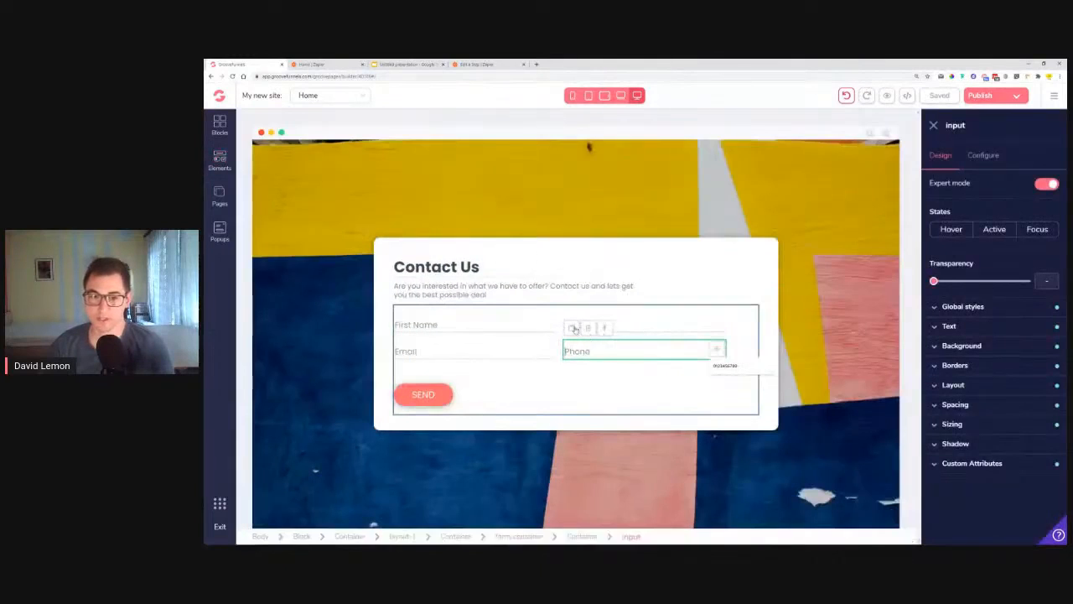
Step: Duplicate the Phone input, then delete the copy so the form keeps four fields
{"action": "left_click", "coordinate": [574, 330]}
{"action": "left_click", "coordinate": [463, 394]}
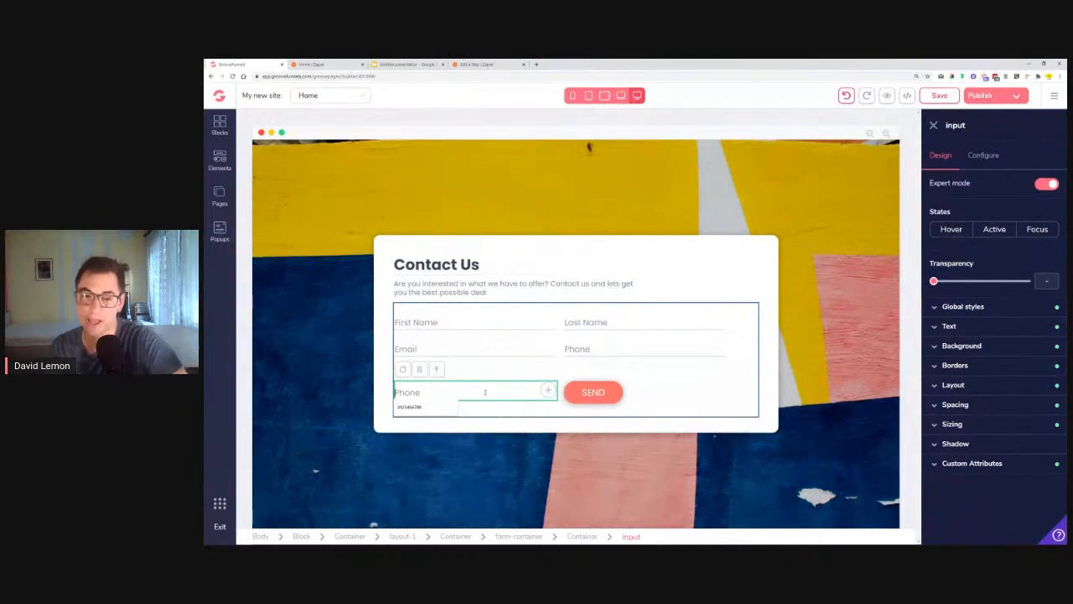
{"action": "left_click", "coordinate": [420, 369]}
{"action": "left_click", "coordinate": [660, 328]}
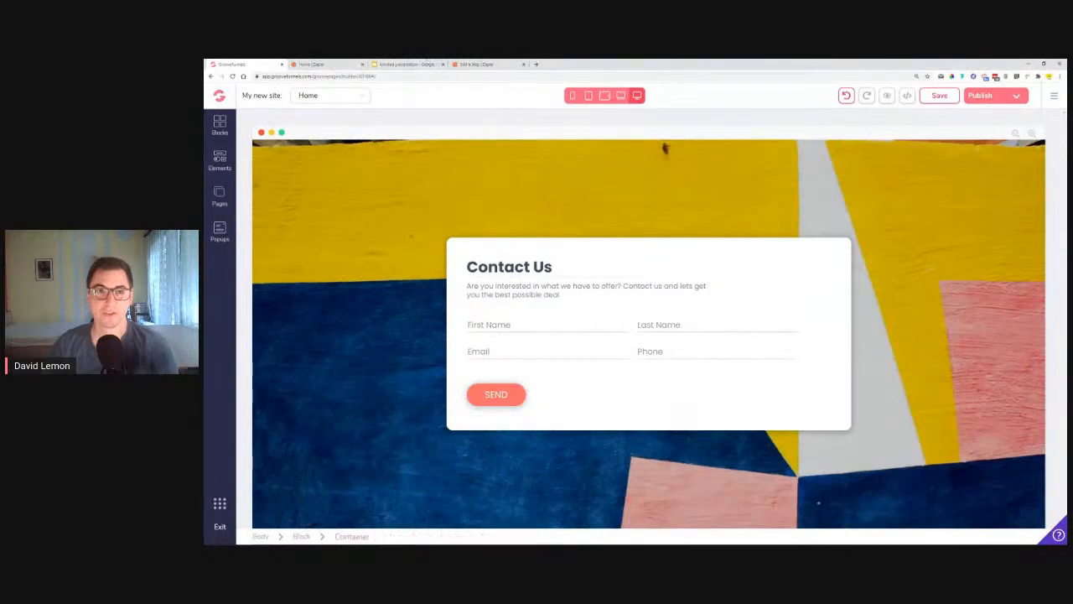
Step: View the '#6 - Automating Sheets' slide in Google Slides, then return to the Zapier editor
{"action": "left_click", "coordinate": [404, 64]}
{"action": "scroll", "coordinate": [269, 432], "scroll_direction": "down", "scroll_amount": 3}
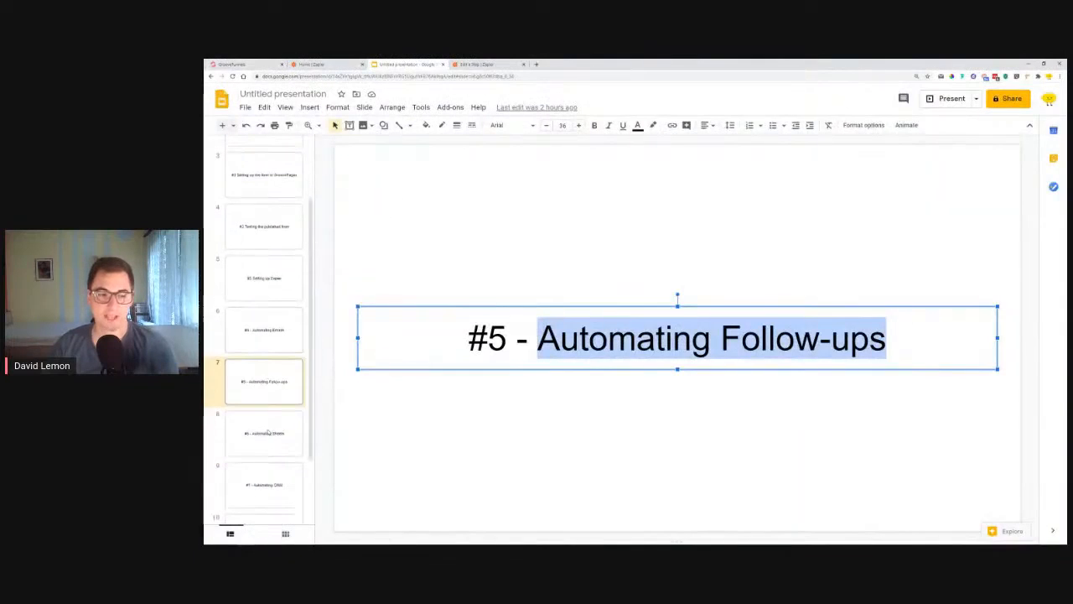
{"action": "left_click", "coordinate": [271, 434]}
{"action": "left_click_drag", "start_coordinate": [567, 338], "coordinate": [866, 345]}
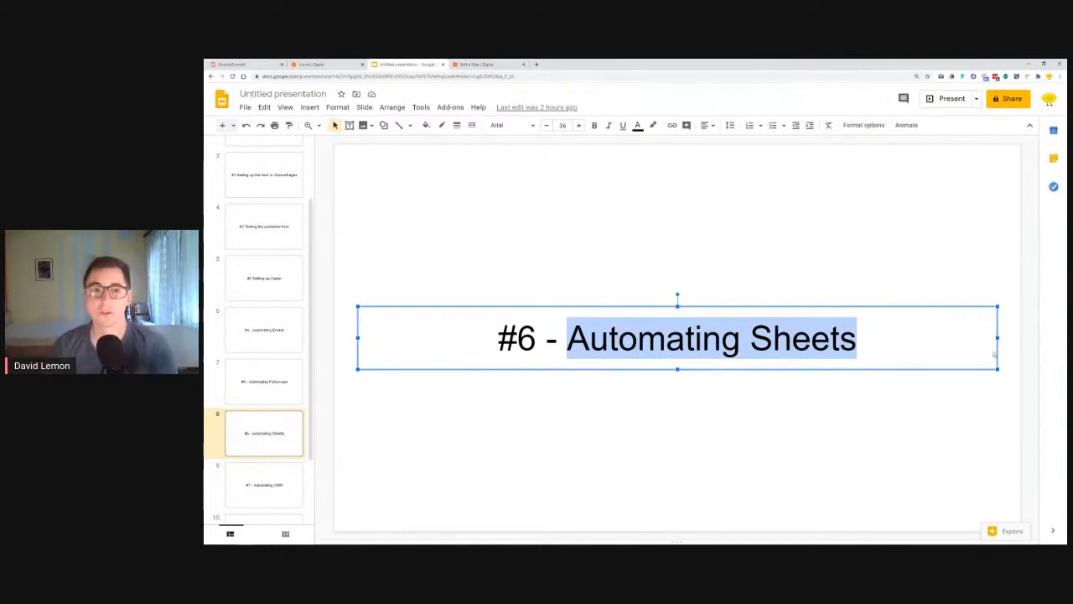
{"action": "left_click", "coordinate": [475, 63]}
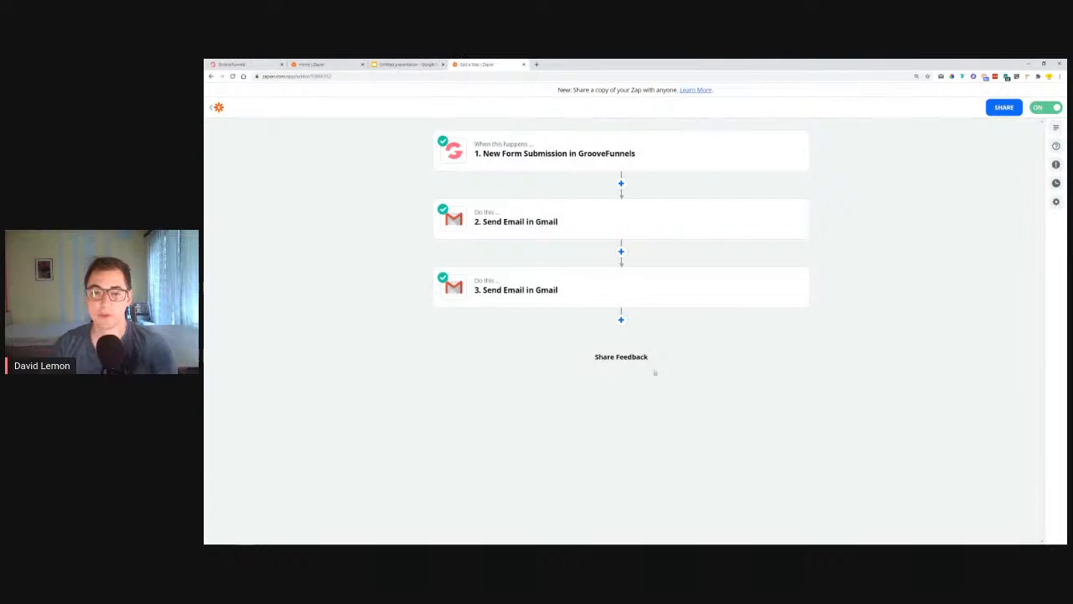
Step: Add a fourth step to the Zap using Google Sheets, found by searching 'she'
{"action": "left_click", "coordinate": [622, 321]}
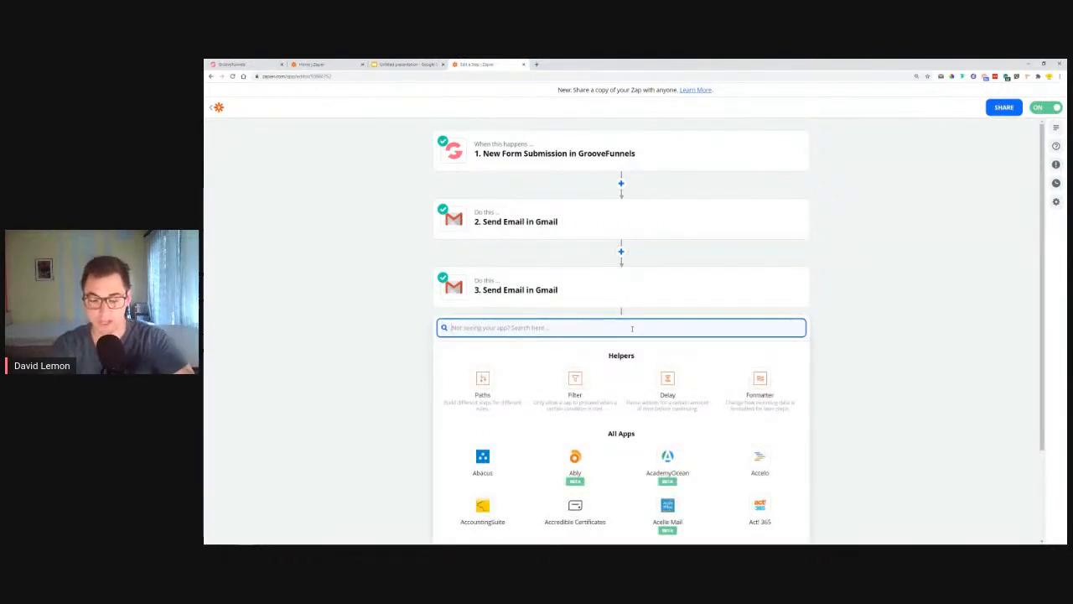
{"action": "type", "text": "shee"}
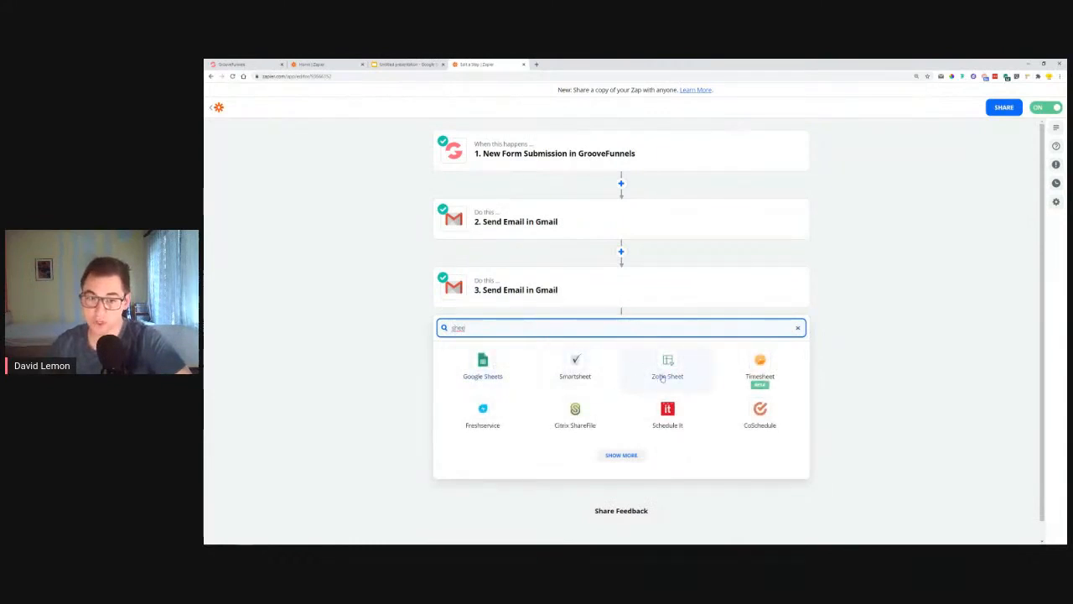
{"action": "double_click", "coordinate": [450, 331]}
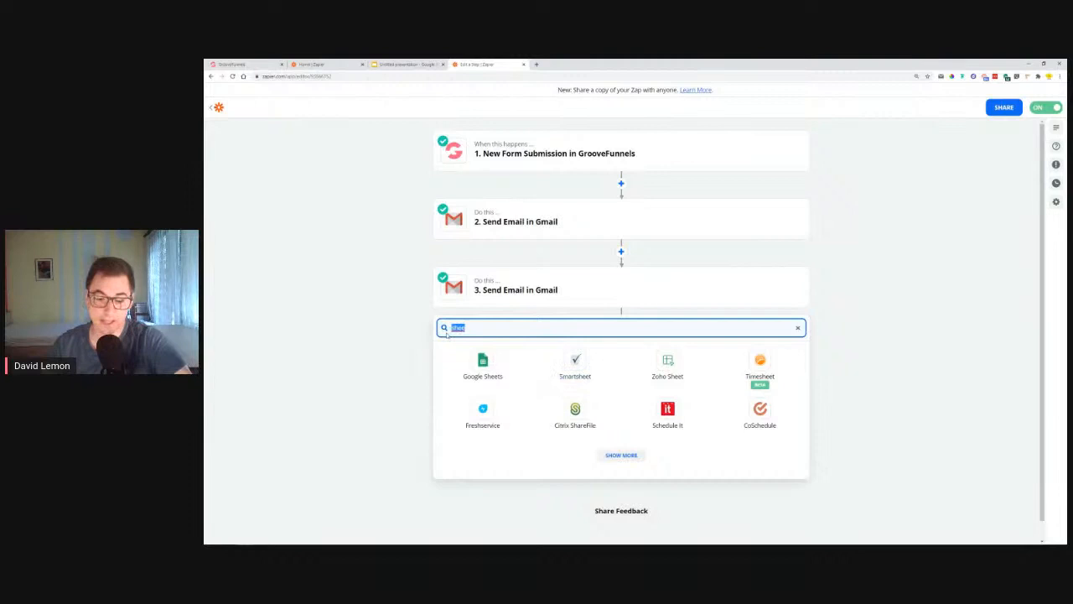
{"action": "type", "text": "exc"}
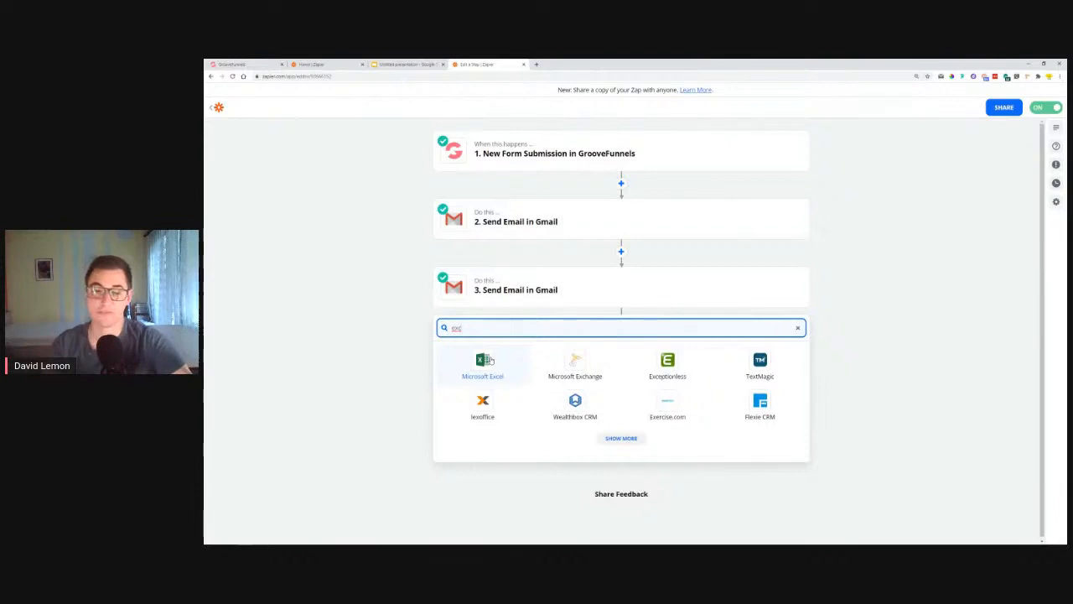
{"action": "left_click_drag", "start_coordinate": [465, 327], "coordinate": [452, 327]}
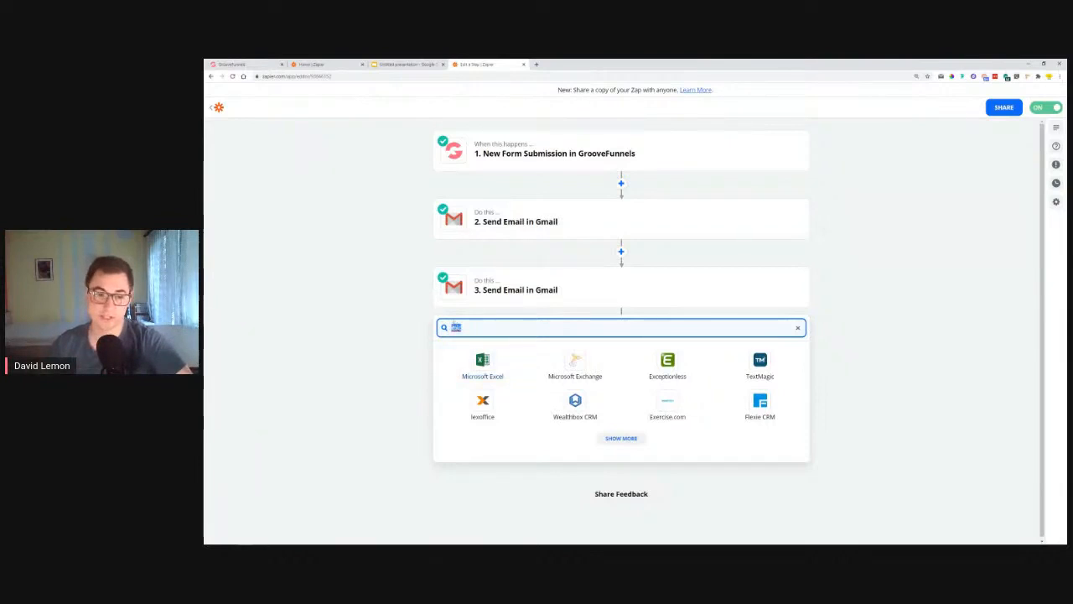
{"action": "type", "text": "she"}
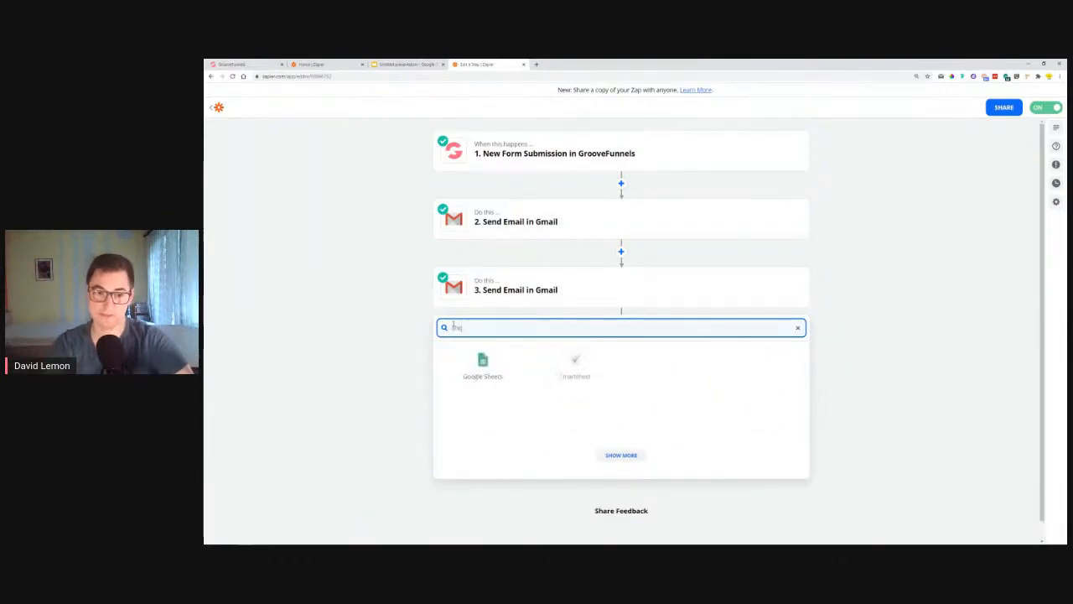
{"action": "left_click", "coordinate": [485, 361]}
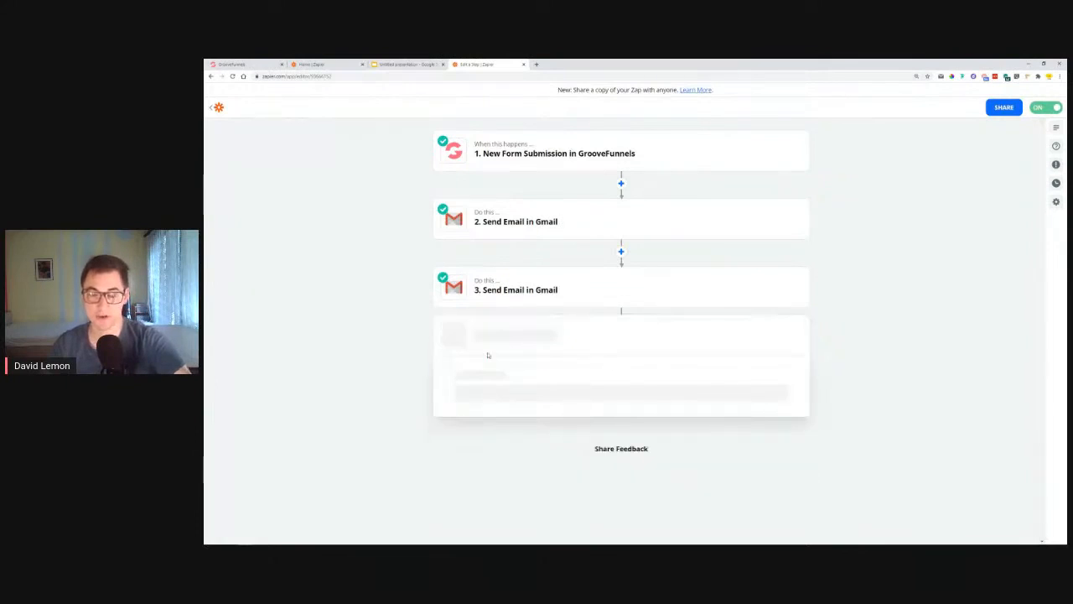
Step: Open the Google Sheets home page in a new browser tab
{"action": "left_click", "coordinate": [536, 64]}
{"action": "left_click", "coordinate": [1042, 103]}
{"action": "scroll", "coordinate": [998, 171], "scroll_direction": "down", "scroll_amount": 5}
{"action": "left_click", "coordinate": [1046, 176]}
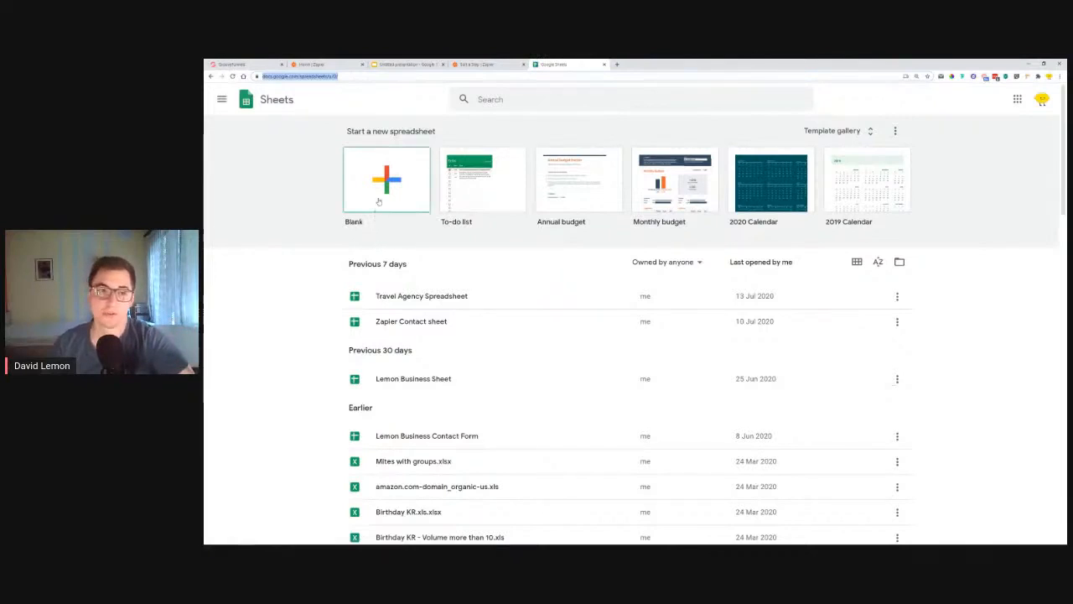
Step: Start a new blank spreadsheet, checking the contact form's field names for reference
{"action": "left_click", "coordinate": [378, 200]}
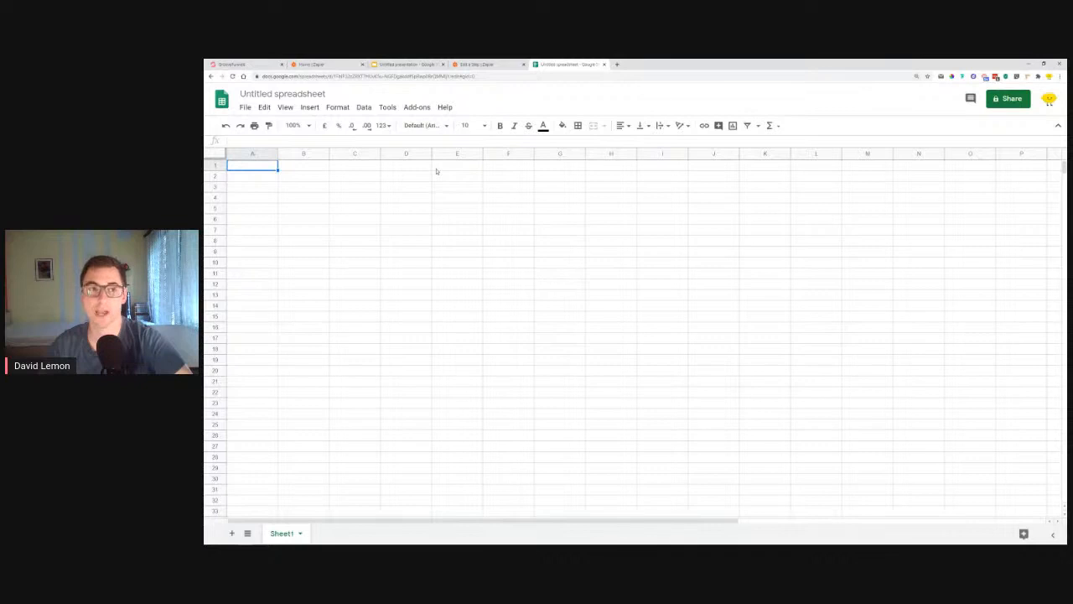
{"action": "left_click", "coordinate": [252, 64]}
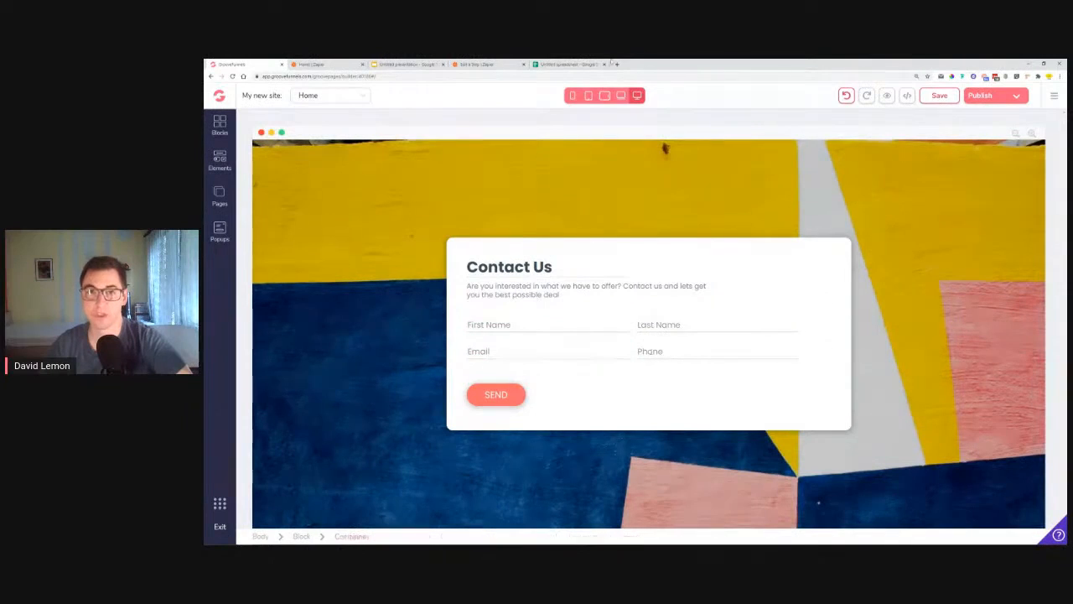
{"action": "left_click", "coordinate": [570, 64]}
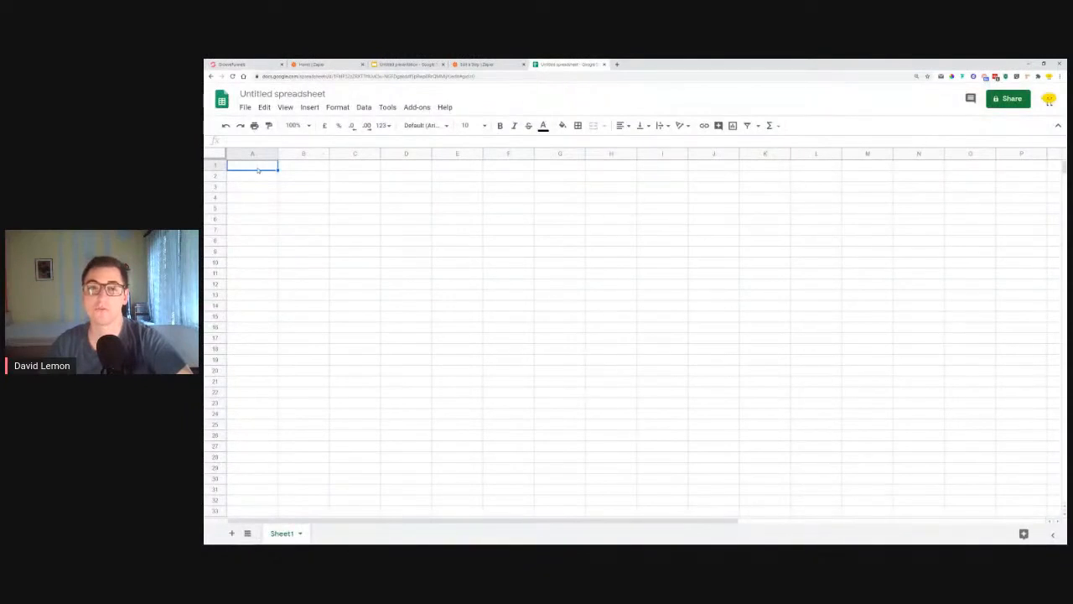
Step: Enter headers First Name, Last Name, Email and Phone number across cells A1:D1
{"action": "left_click", "coordinate": [307, 172]}
{"action": "left_click", "coordinate": [367, 168]}
{"action": "left_click", "coordinate": [421, 169]}
{"action": "left_click", "coordinate": [269, 165]}
{"action": "type", "text": "First Name"}
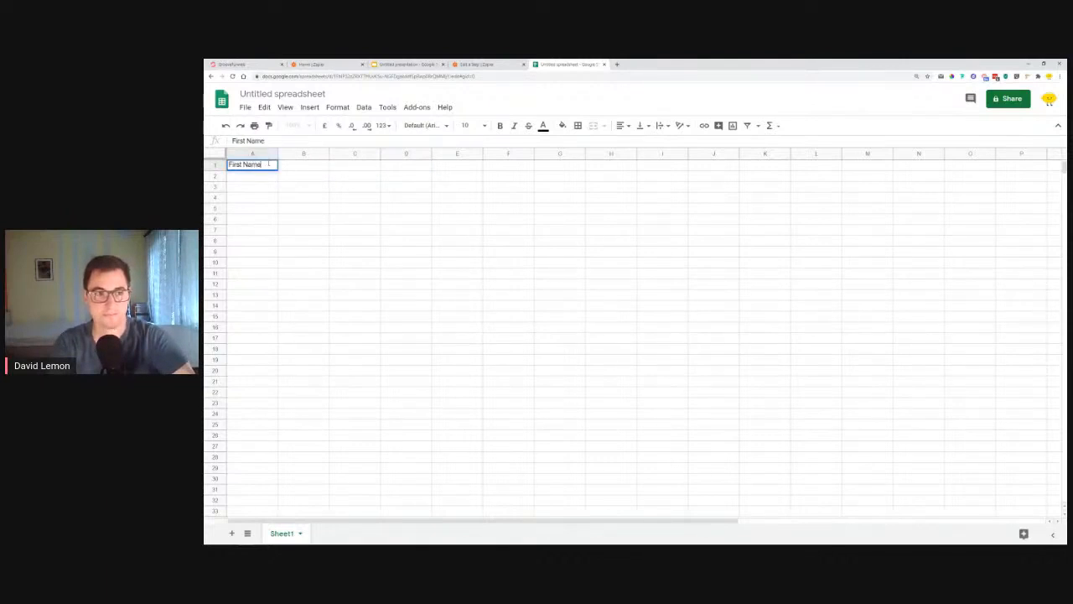
{"action": "key", "text": "Tab"}
{"action": "type", "text": "La"}
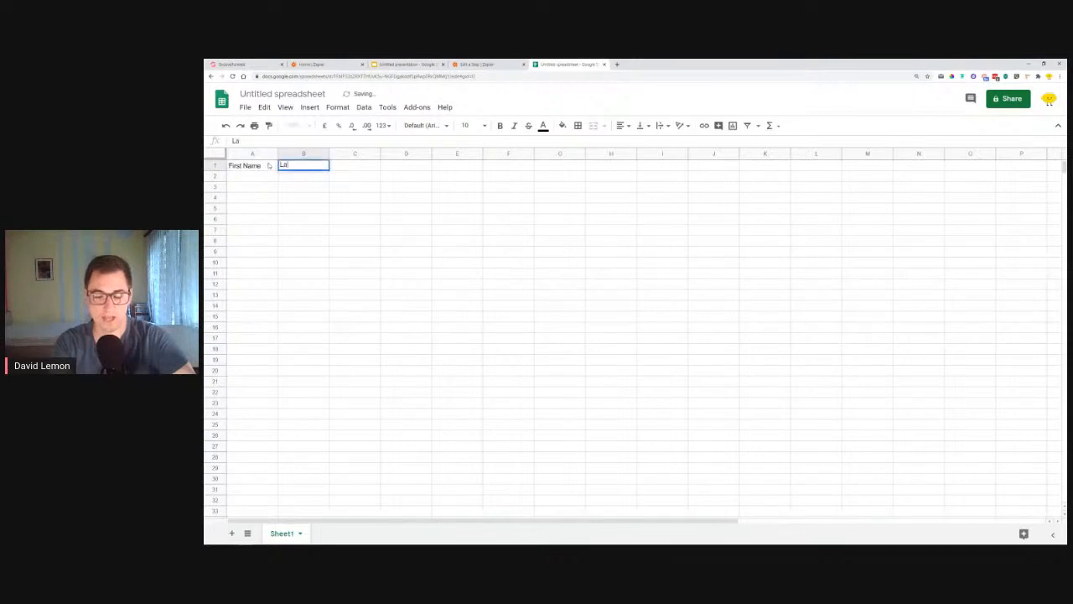
{"action": "type", "text": "st Name"}
{"action": "key", "text": "Tab"}
{"action": "type", "text": "P"}
{"action": "type", "text": "Email"}
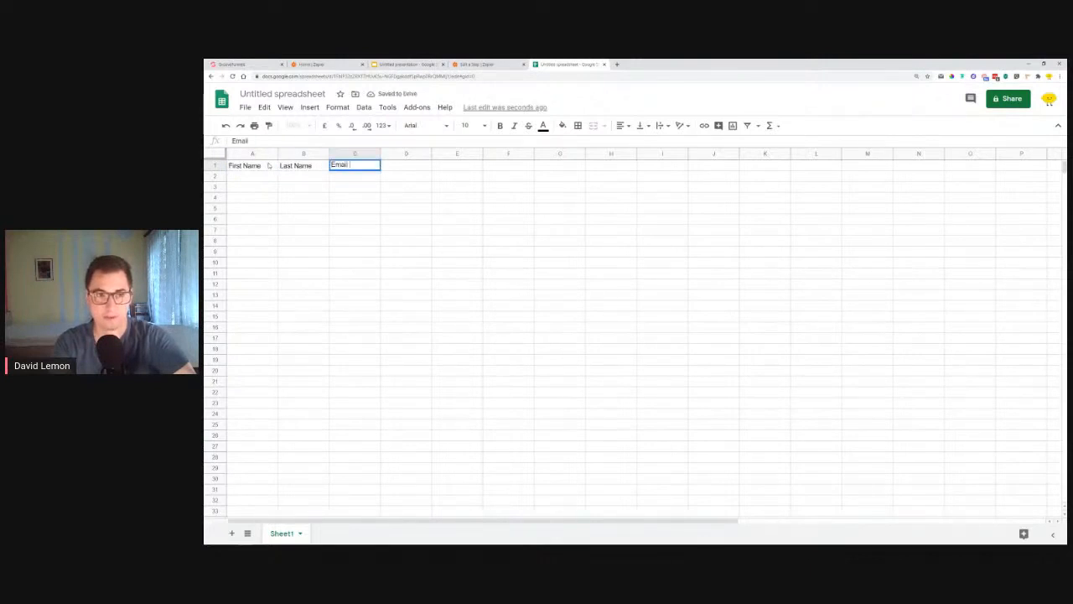
{"action": "key", "text": "Tab"}
{"action": "type", "text": "Phone number"}
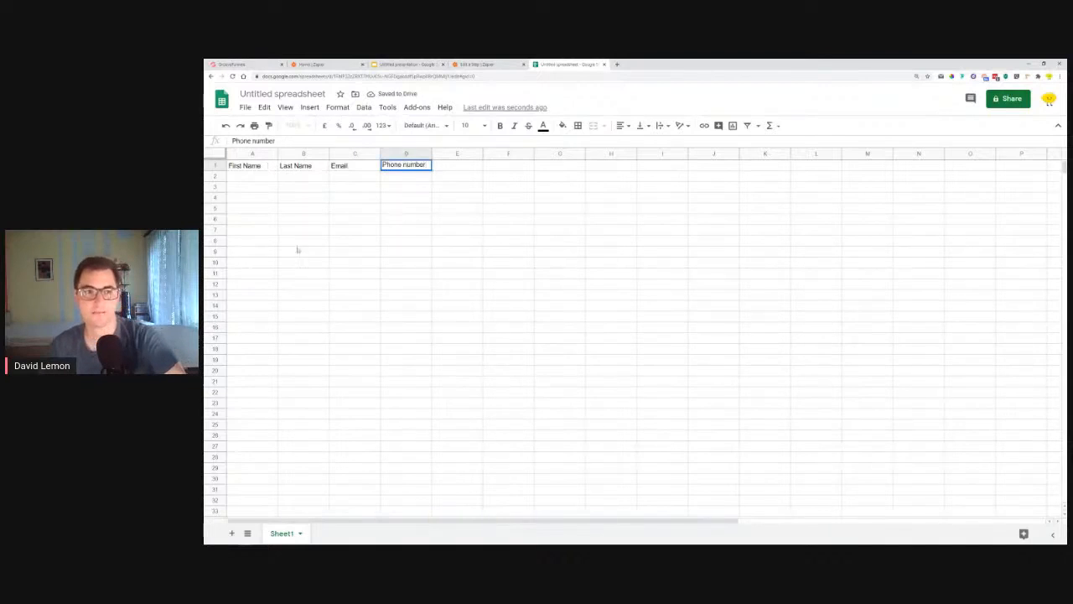
{"action": "left_click", "coordinate": [311, 216]}
{"action": "left_click", "coordinate": [519, 211]}
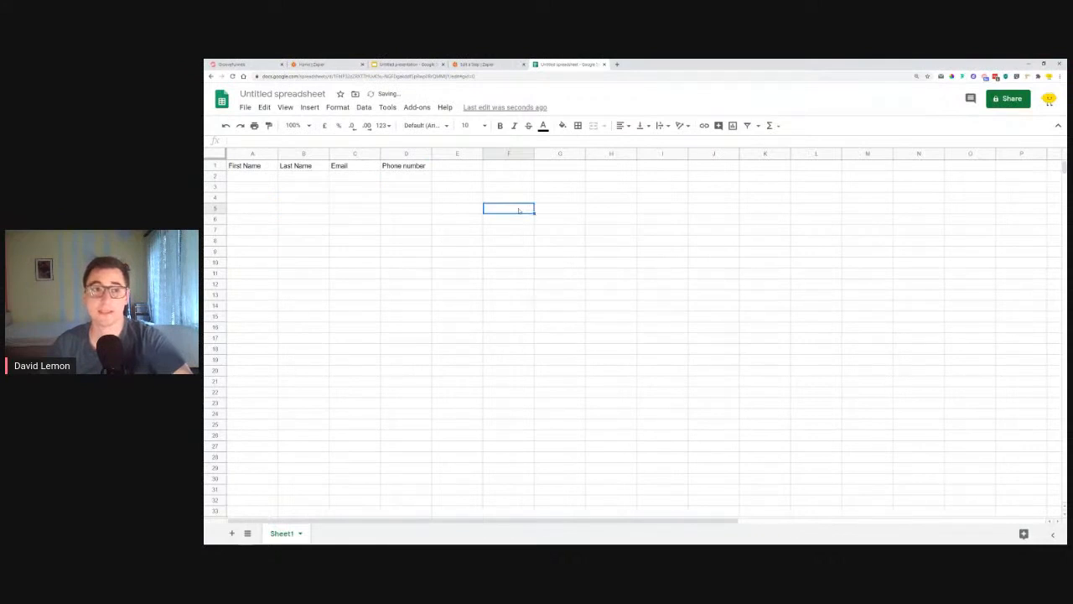
{"action": "left_click", "coordinate": [263, 95]}
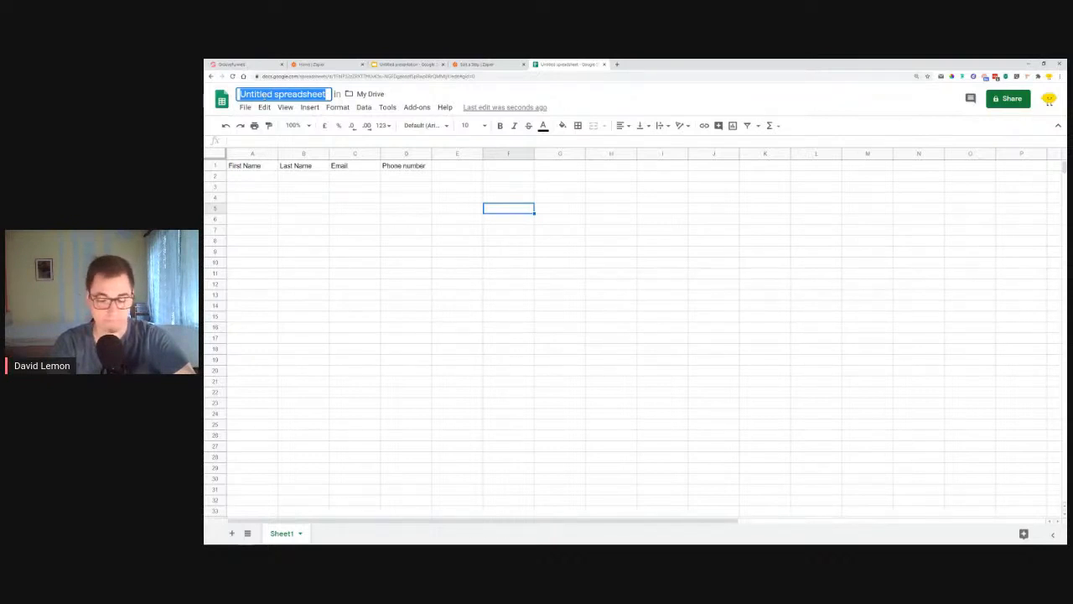
Step: Title the spreadsheet 'Zapier Tutorial test', then return to the 'Edit a Step | Zapier' tab
{"action": "type", "text": "Zapier"}
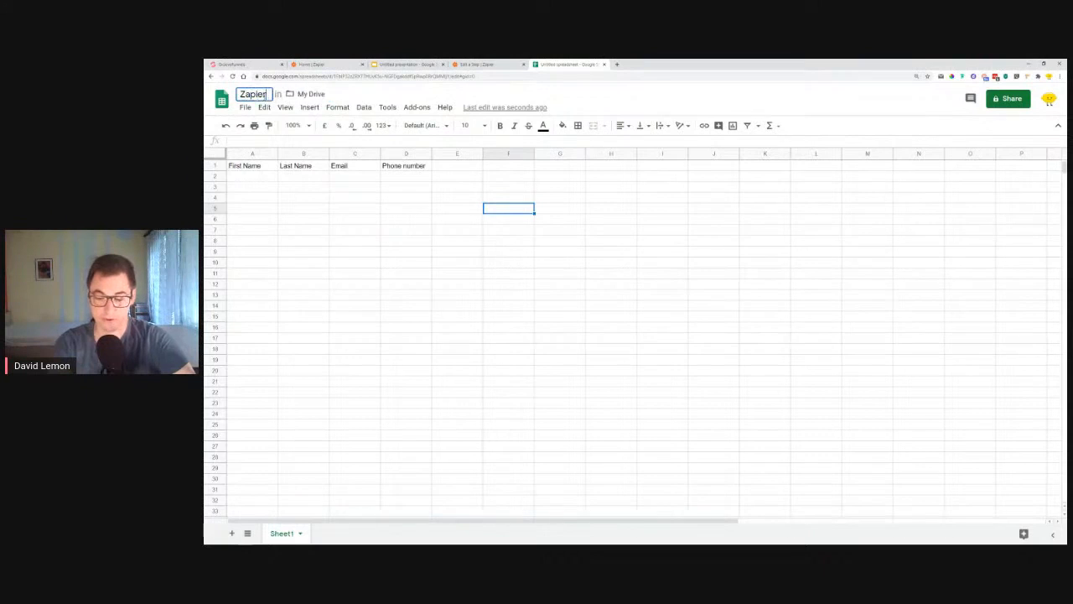
{"action": "type", "text": " Tutorial"}
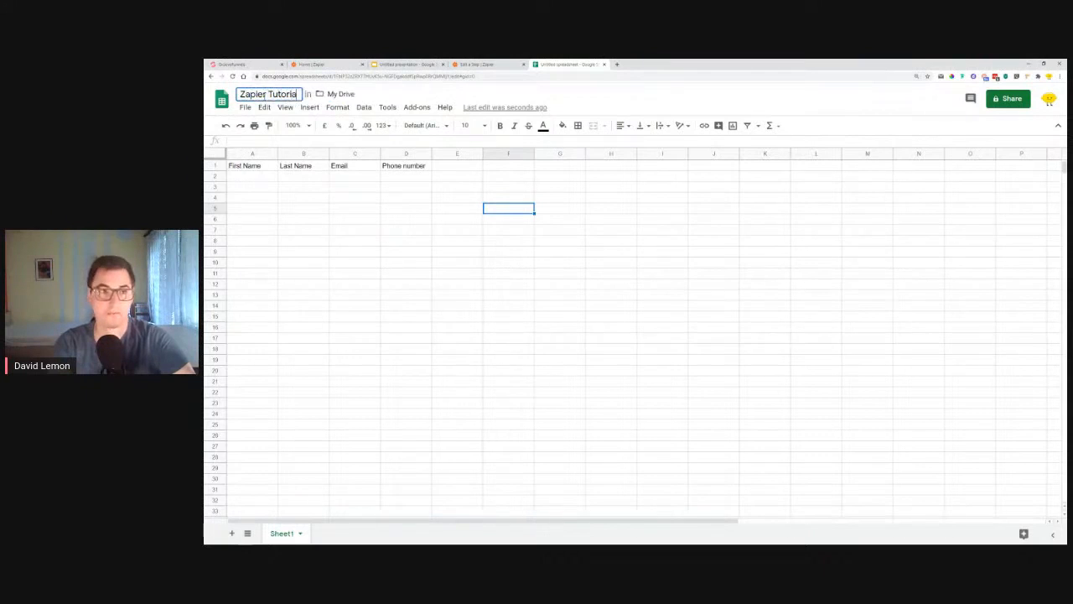
{"action": "type", "text": " te"}
{"action": "key", "text": "BackSpace"}
{"action": "type", "text": "est"}
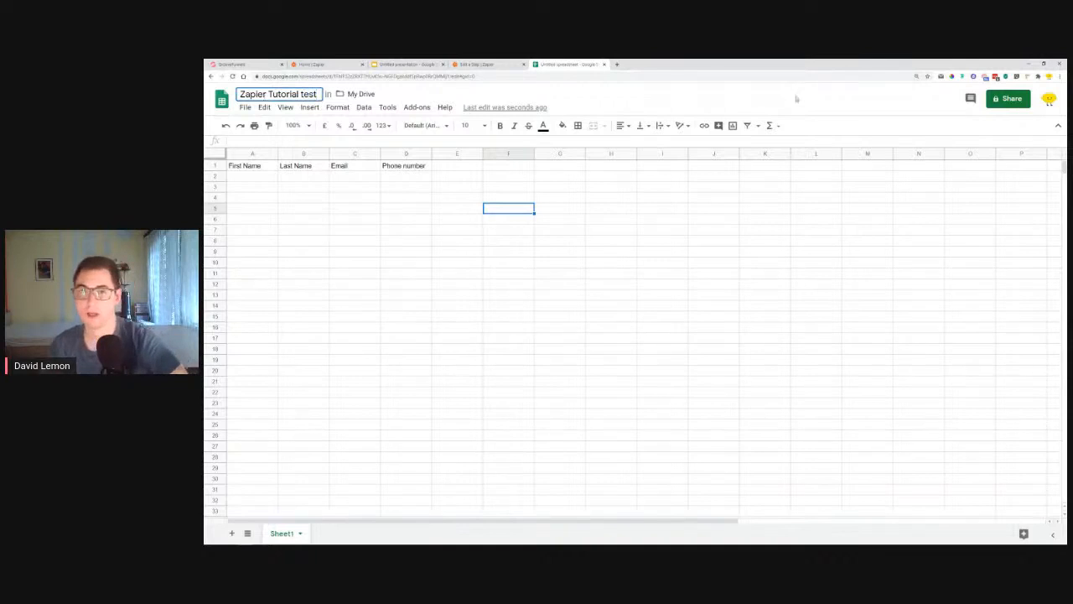
{"action": "key", "text": "Return"}
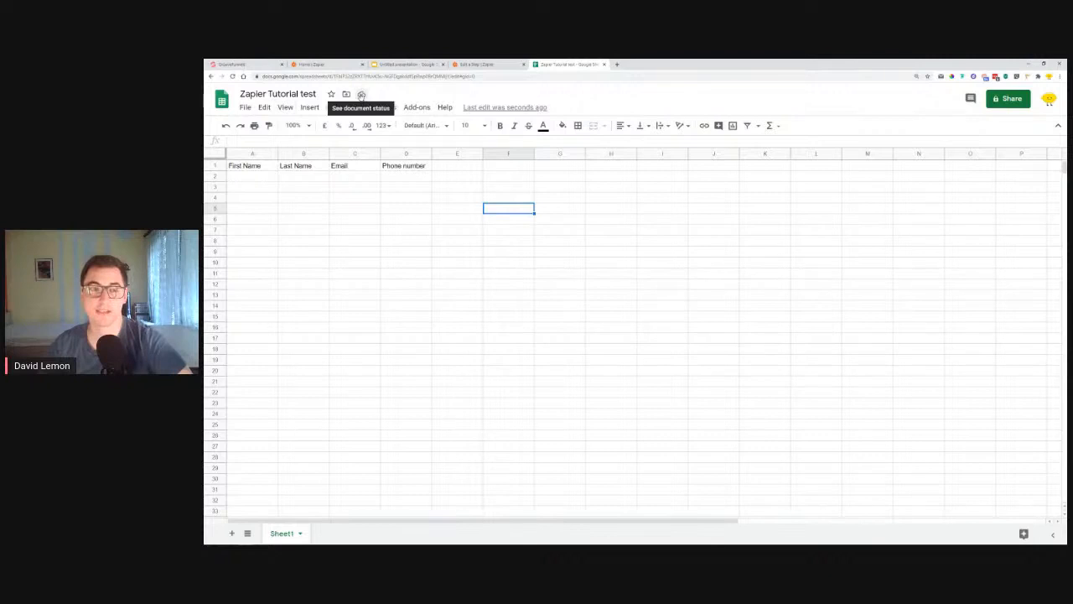
{"action": "left_click", "coordinate": [493, 64]}
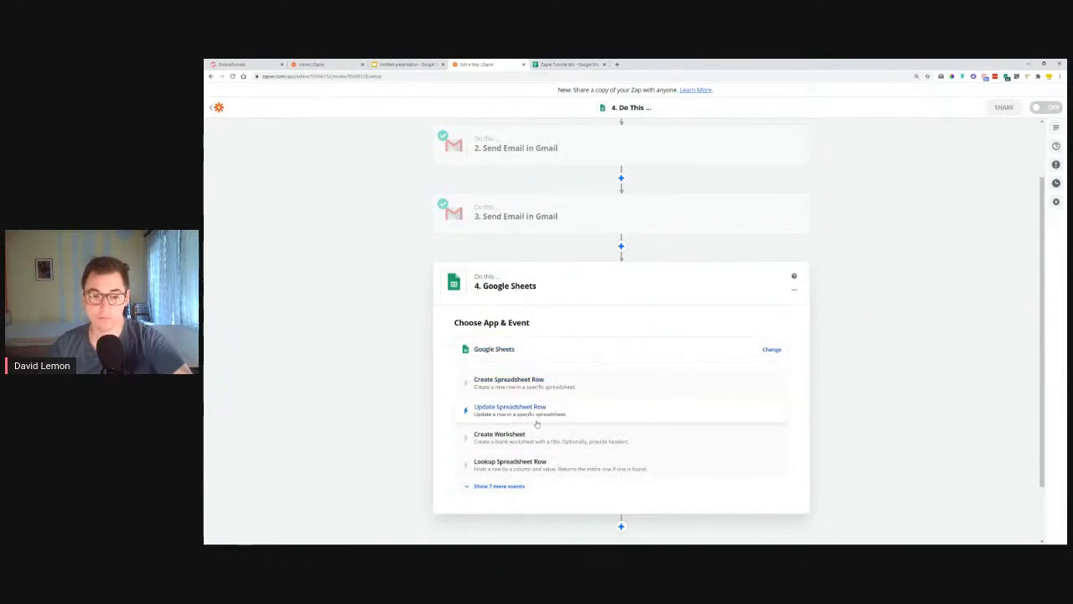
Step: Pick Create Spreadsheet Row from the expanded Google Sheets event list, briefly checking the spreadsheet
{"action": "left_click", "coordinate": [501, 486]}
{"action": "scroll", "coordinate": [531, 486], "scroll_direction": "down", "scroll_amount": 2}
{"action": "scroll", "coordinate": [531, 487], "scroll_direction": "up", "scroll_amount": 2}
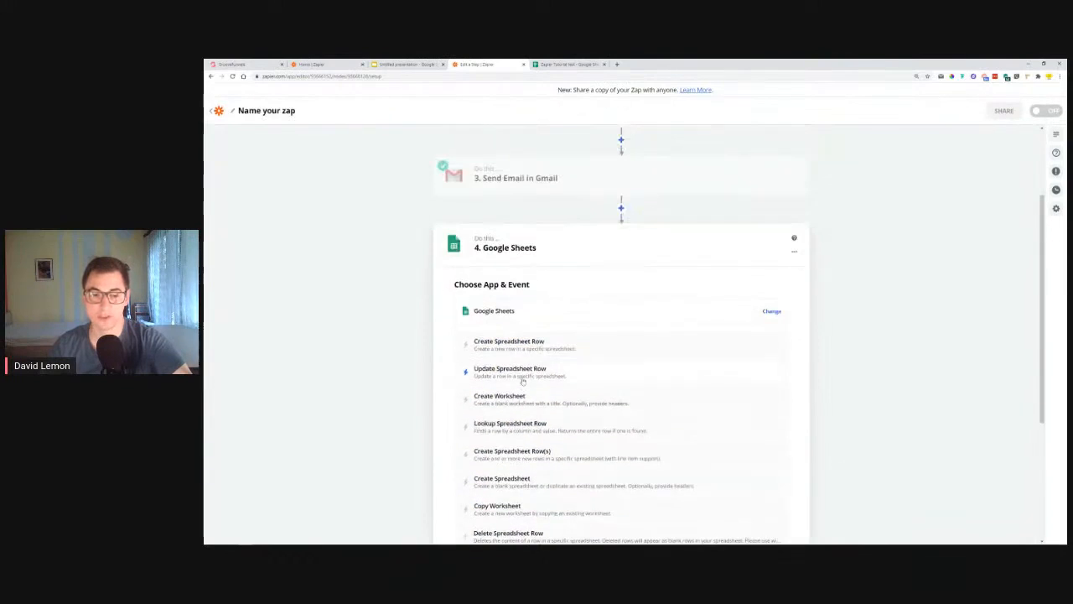
{"action": "left_click", "coordinate": [514, 345]}
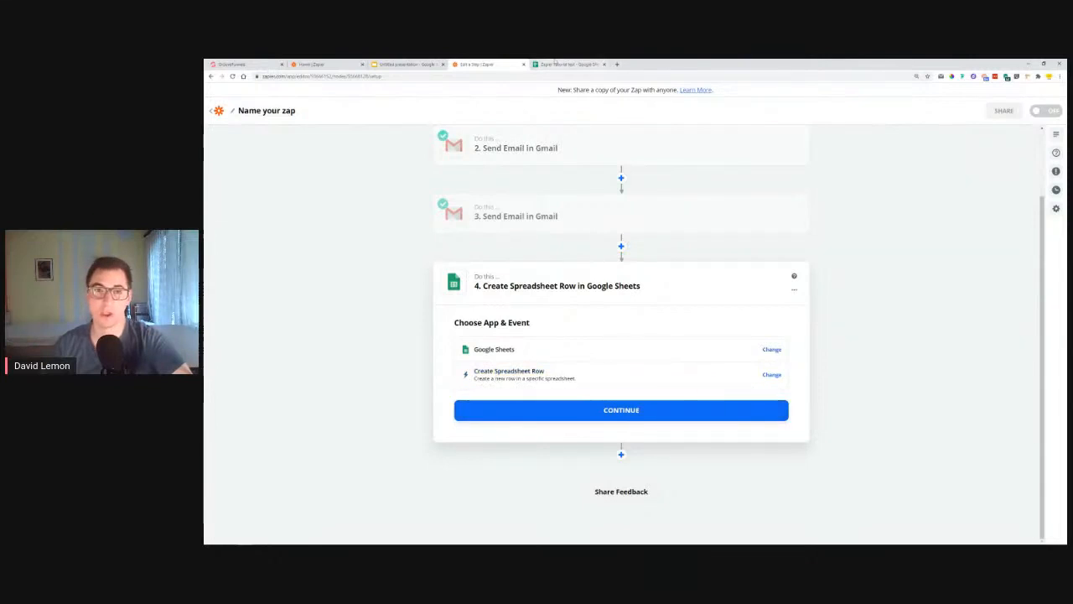
{"action": "left_click", "coordinate": [567, 63]}
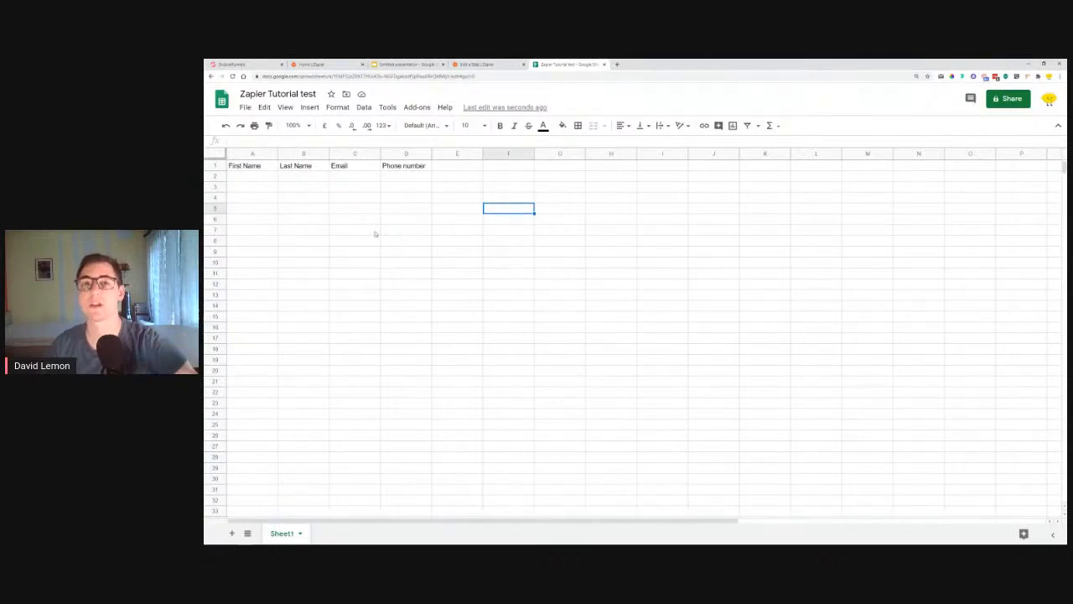
{"action": "left_click", "coordinate": [497, 63]}
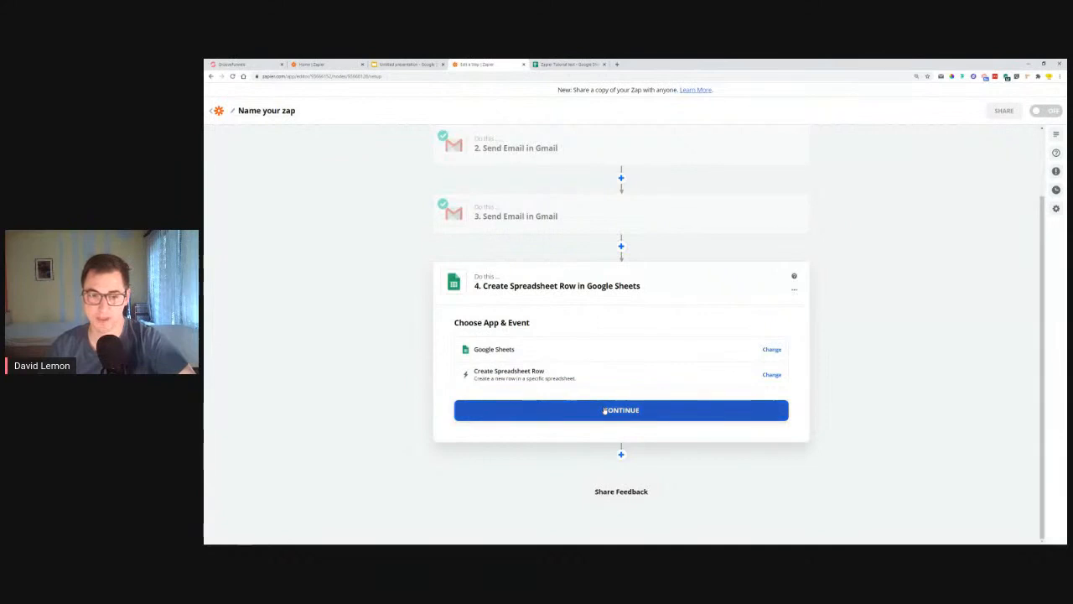
Step: Sign in with a Google account, allow Zapier access, and continue to Customize Spreadsheet Row
{"action": "left_click", "coordinate": [605, 410]}
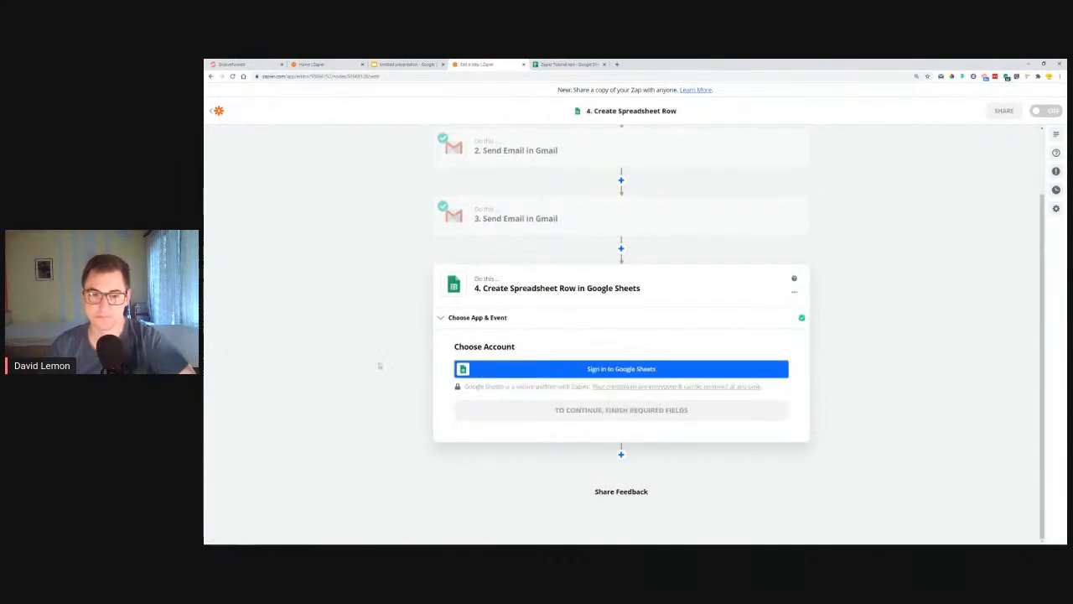
{"action": "left_click", "coordinate": [640, 374]}
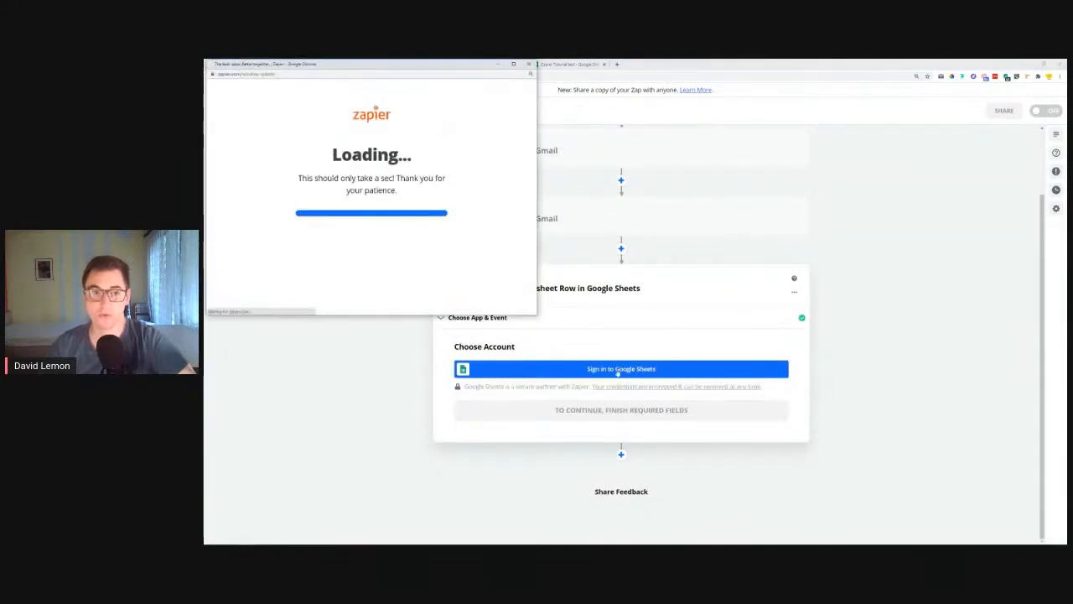
{"action": "left_click", "coordinate": [352, 216]}
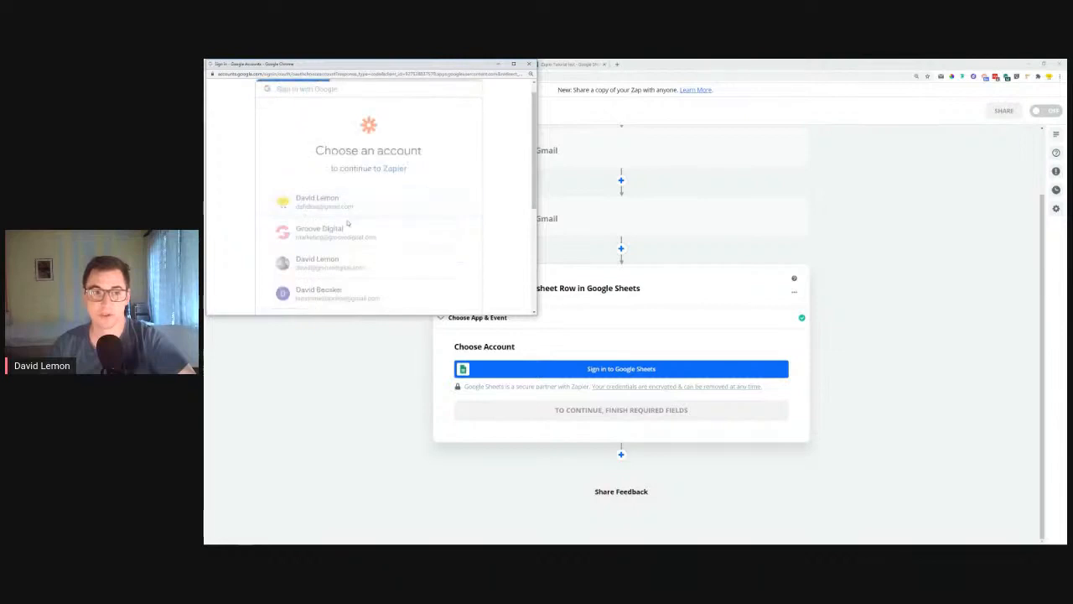
{"action": "scroll", "coordinate": [492, 138], "scroll_direction": "down", "scroll_amount": 3}
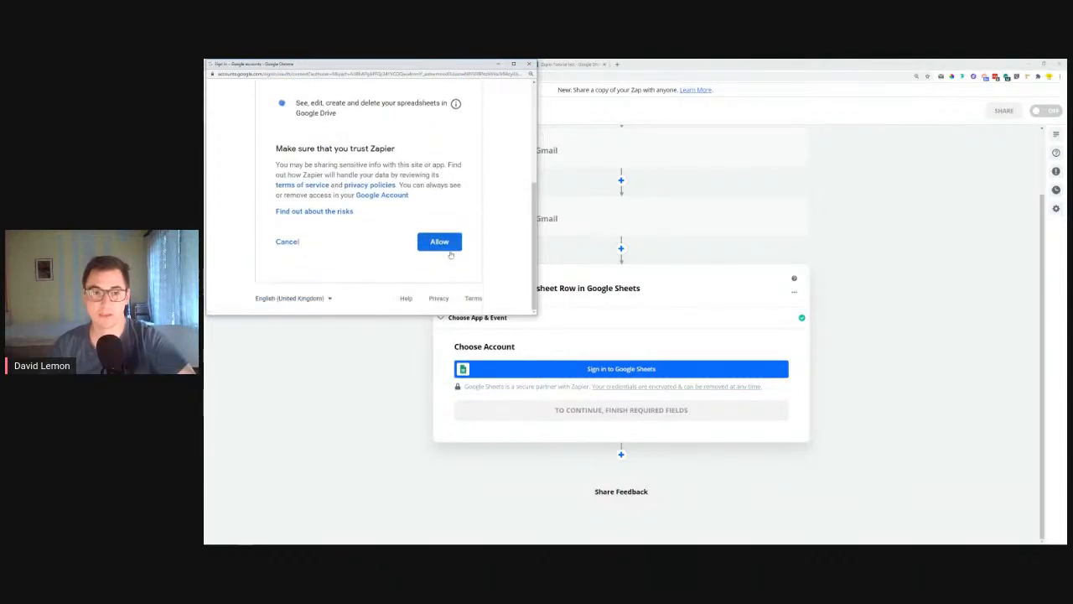
{"action": "left_click", "coordinate": [444, 243]}
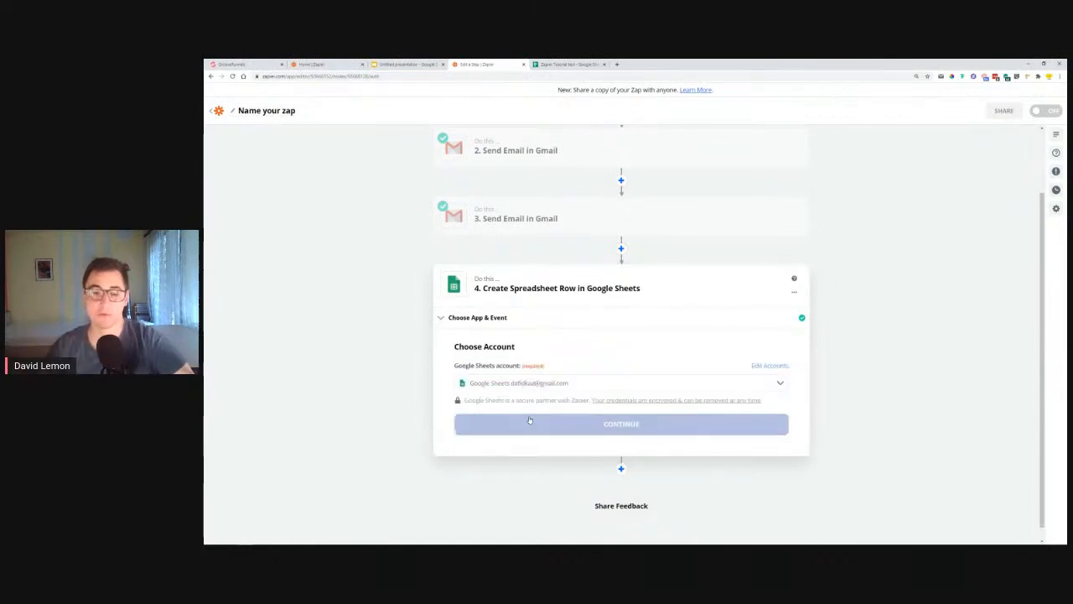
{"action": "left_click", "coordinate": [551, 426]}
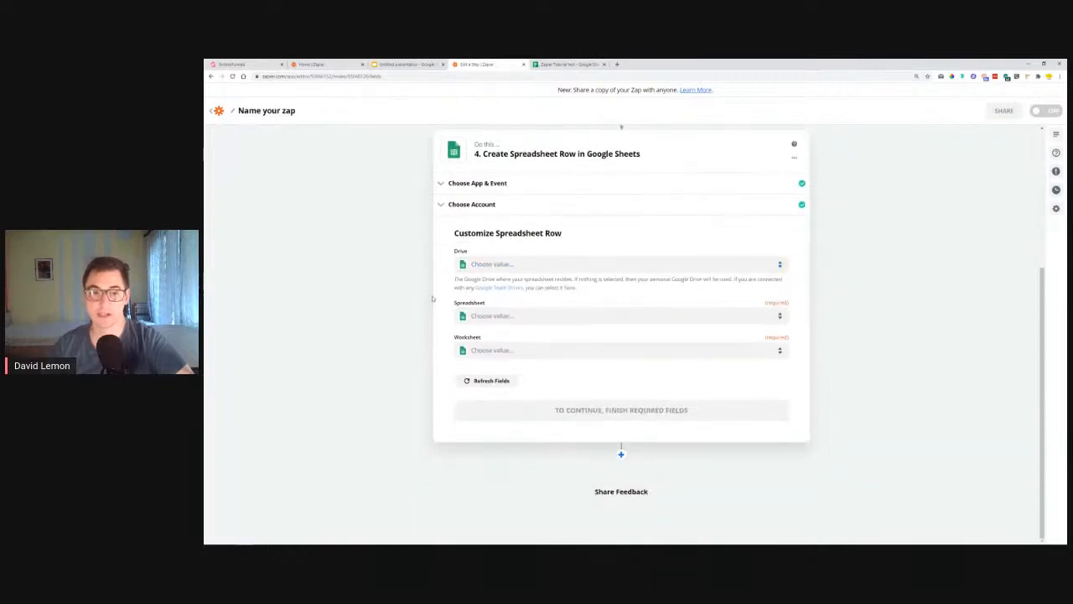
Step: Choose My Google Drive and the Zapier Tutorial test spreadsheet, then check that spreadsheet's sheets
{"action": "left_click", "coordinate": [543, 266]}
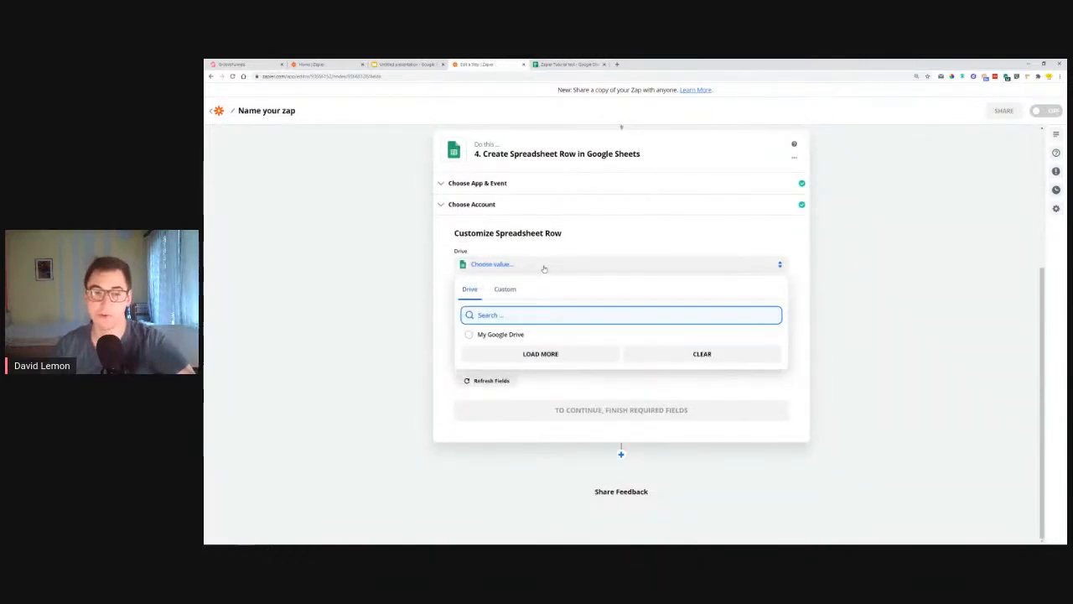
{"action": "left_click", "coordinate": [499, 335]}
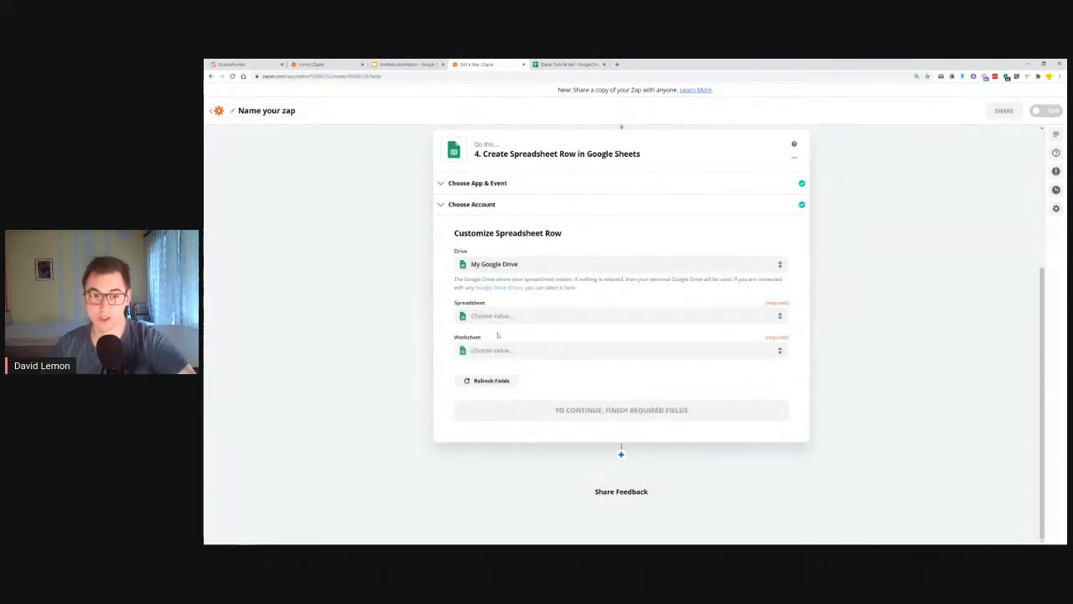
{"action": "left_click", "coordinate": [512, 317]}
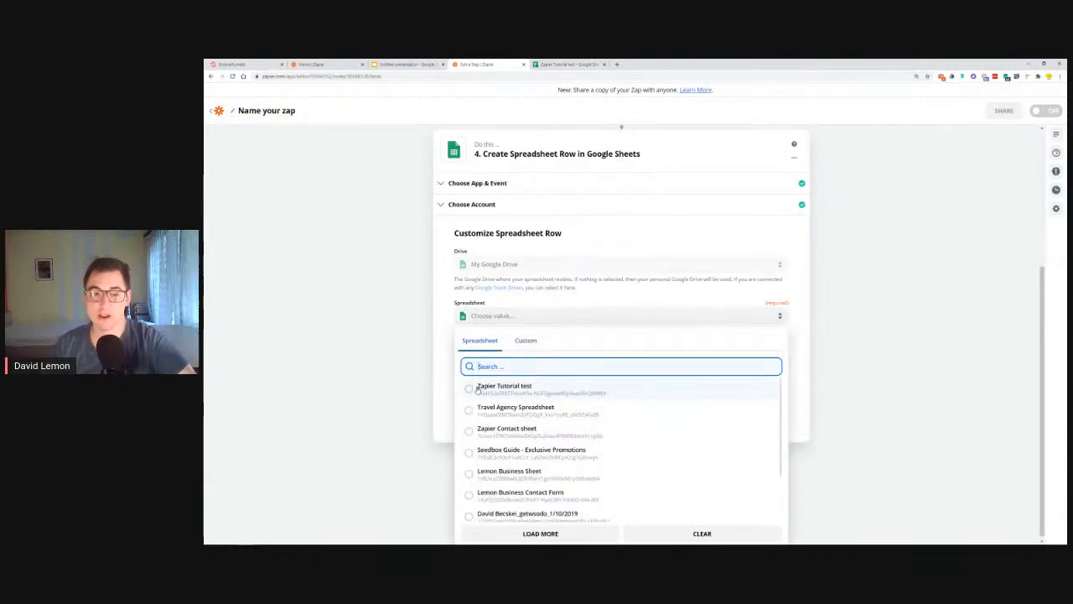
{"action": "left_click", "coordinate": [504, 386]}
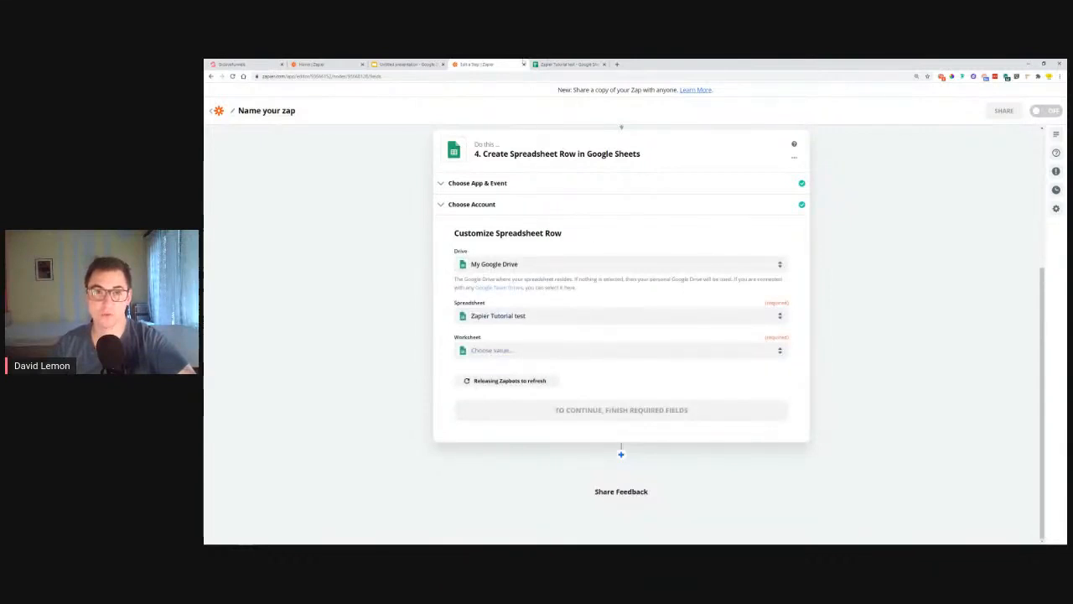
{"action": "left_click", "coordinate": [495, 350]}
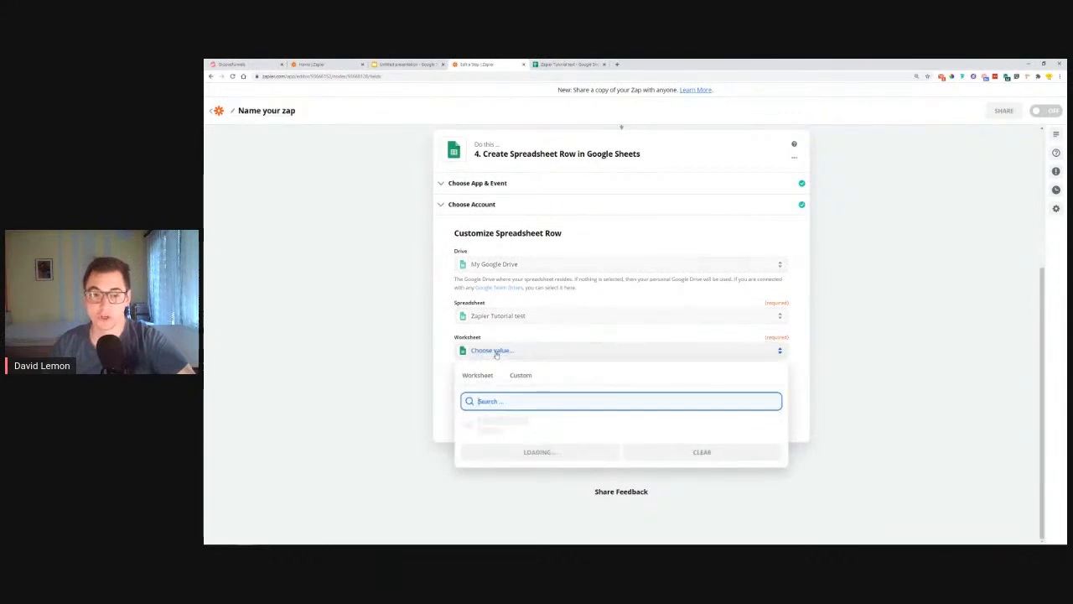
{"action": "left_click", "coordinate": [587, 65]}
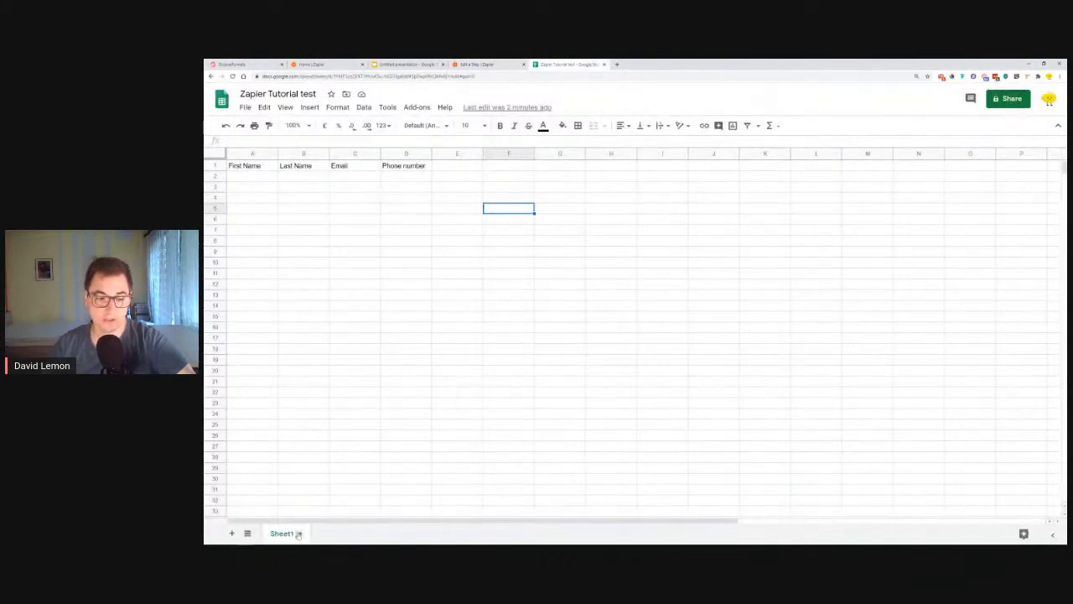
Step: Add a sheet and rename the first two sheet tabs with people's first names
{"action": "left_click", "coordinate": [231, 533]}
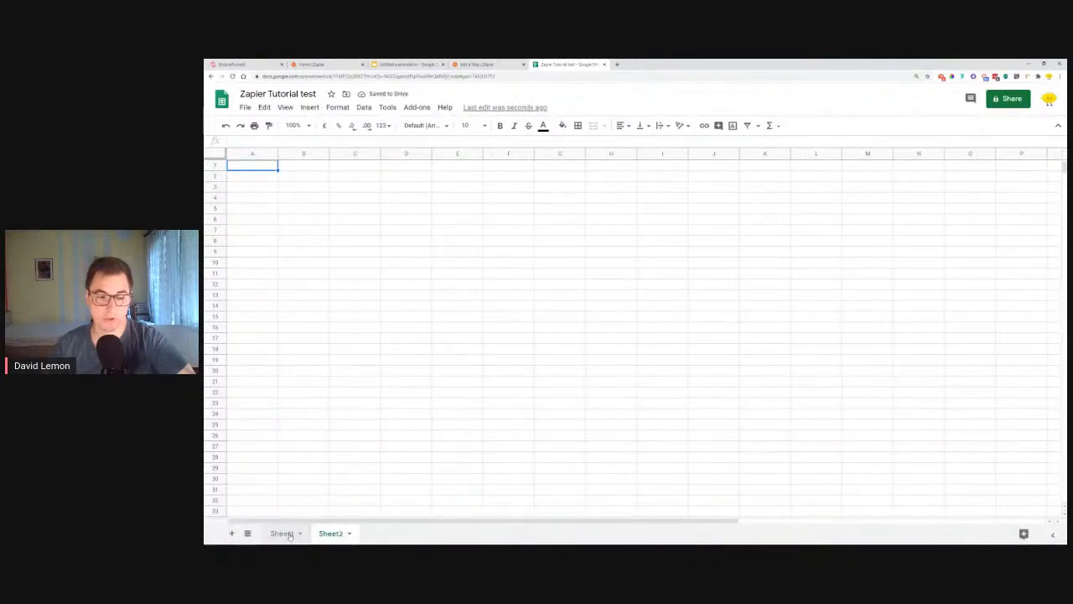
{"action": "double_click", "coordinate": [289, 534]}
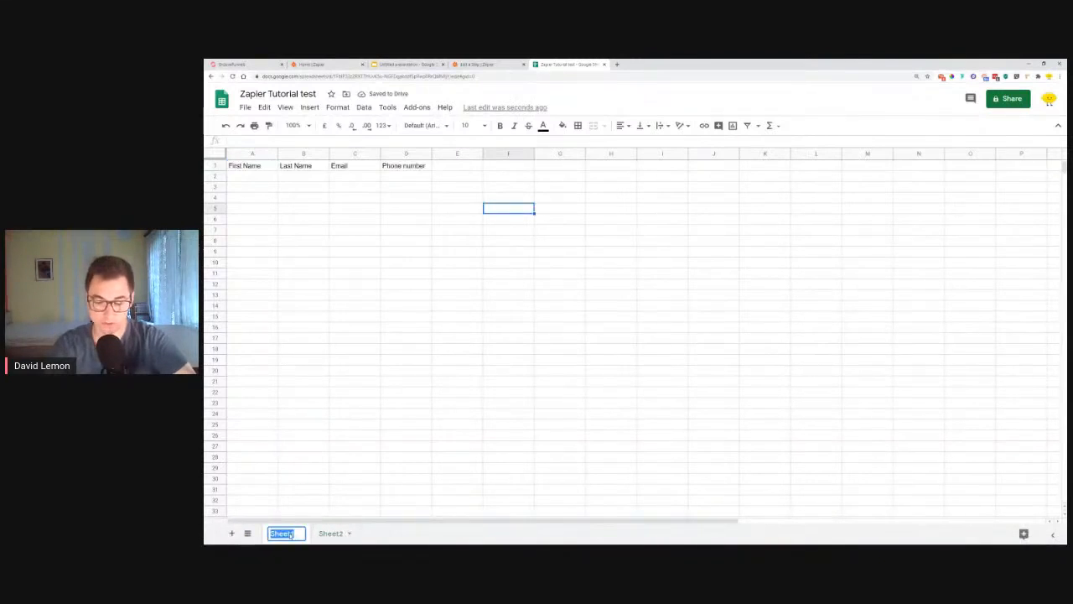
{"action": "type", "text": "Ana"}
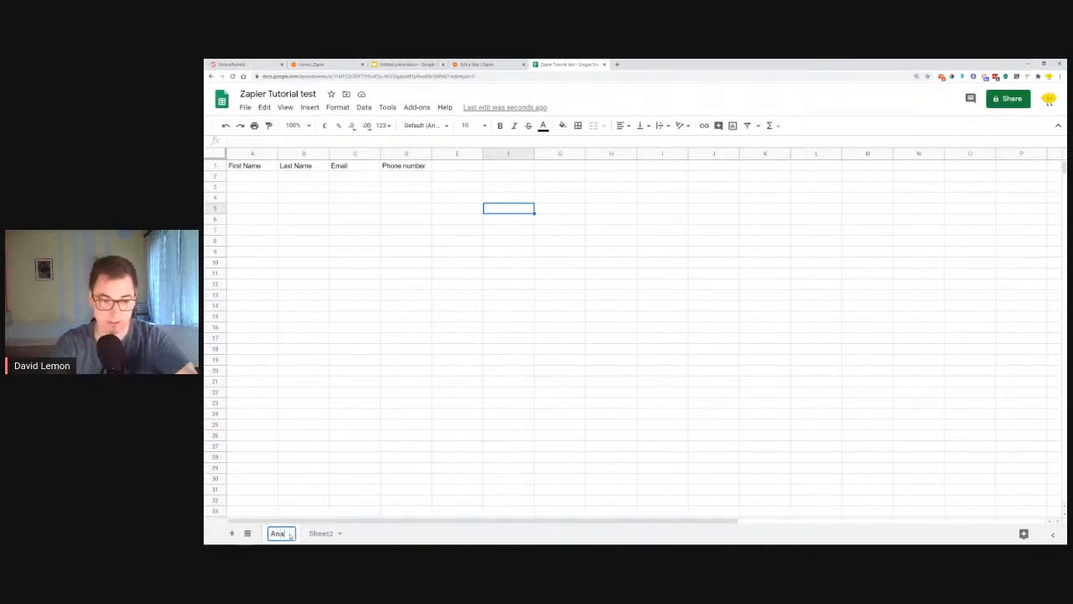
{"action": "left_click", "coordinate": [323, 537]}
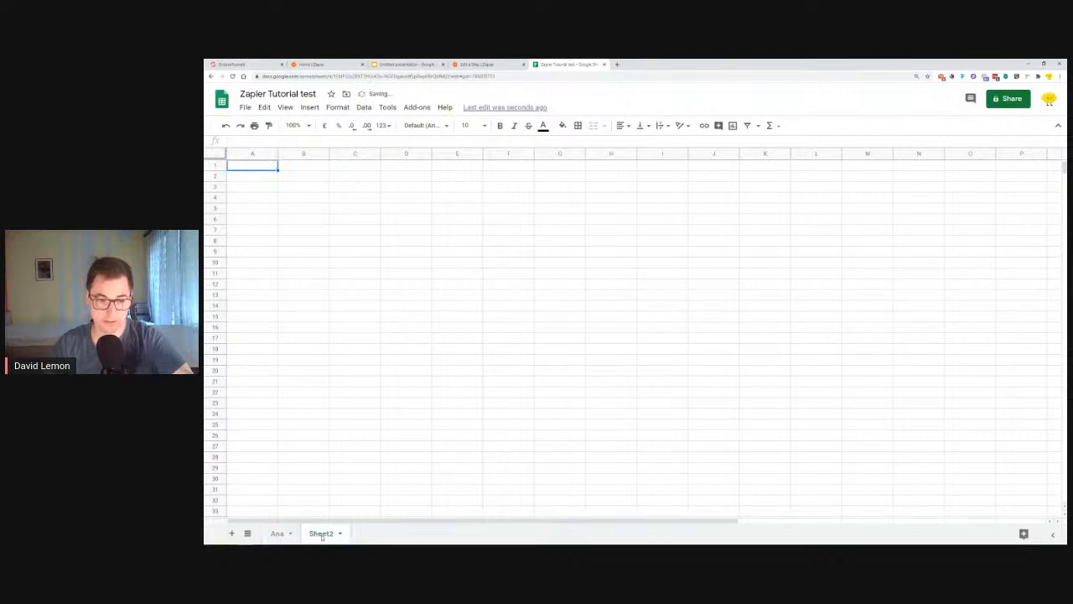
{"action": "double_click", "coordinate": [322, 534]}
{"action": "type", "text": "David"}
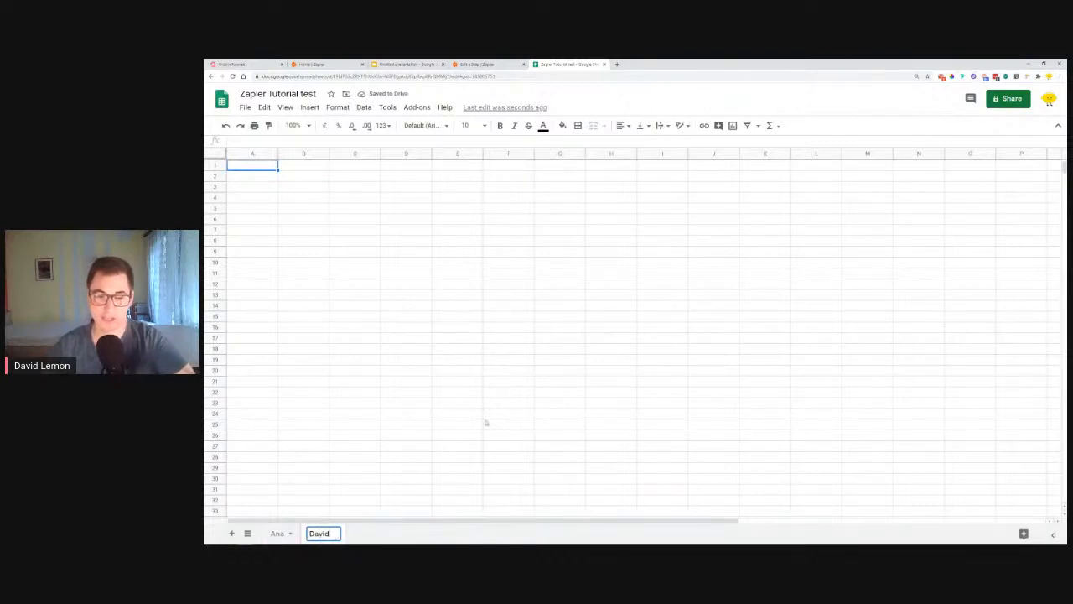
{"action": "left_click", "coordinate": [485, 418]}
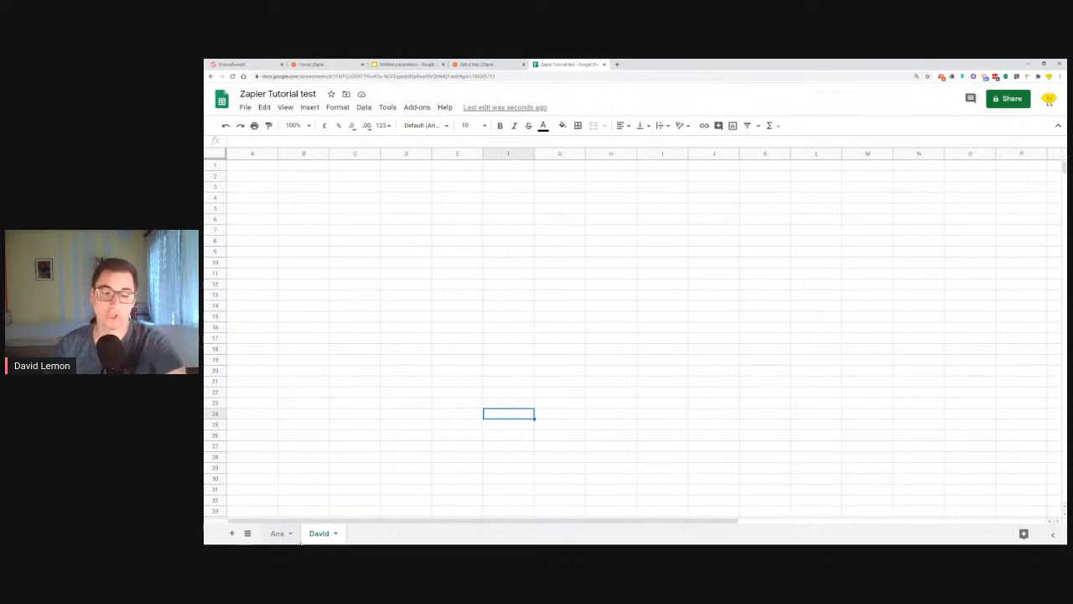
Step: Review both renamed sheets against the contact form, then add a third sheet, Sheet3
{"action": "left_click", "coordinate": [277, 533]}
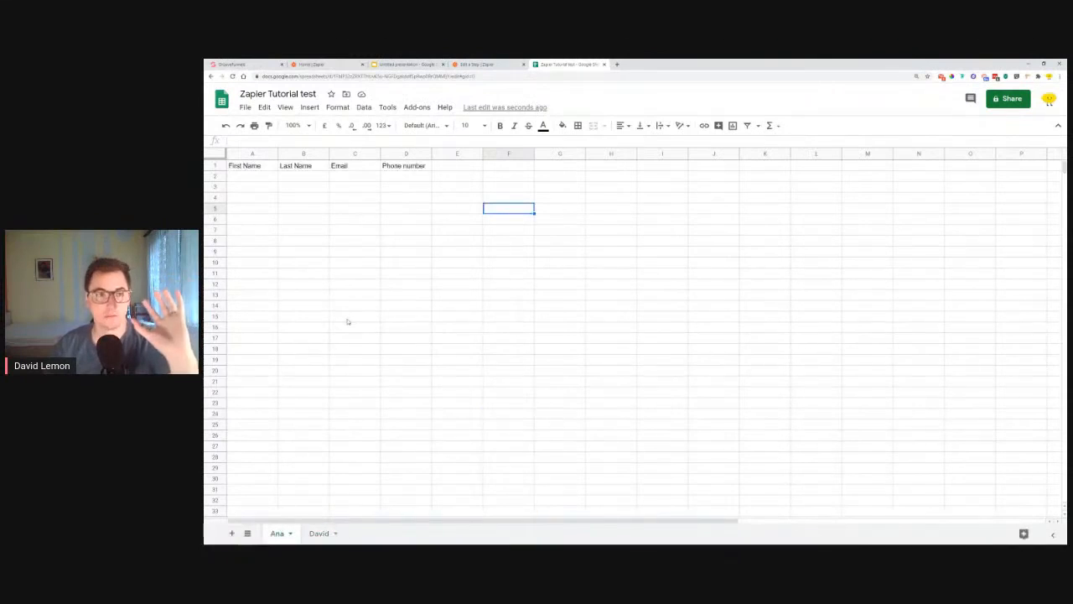
{"action": "left_click", "coordinate": [320, 535]}
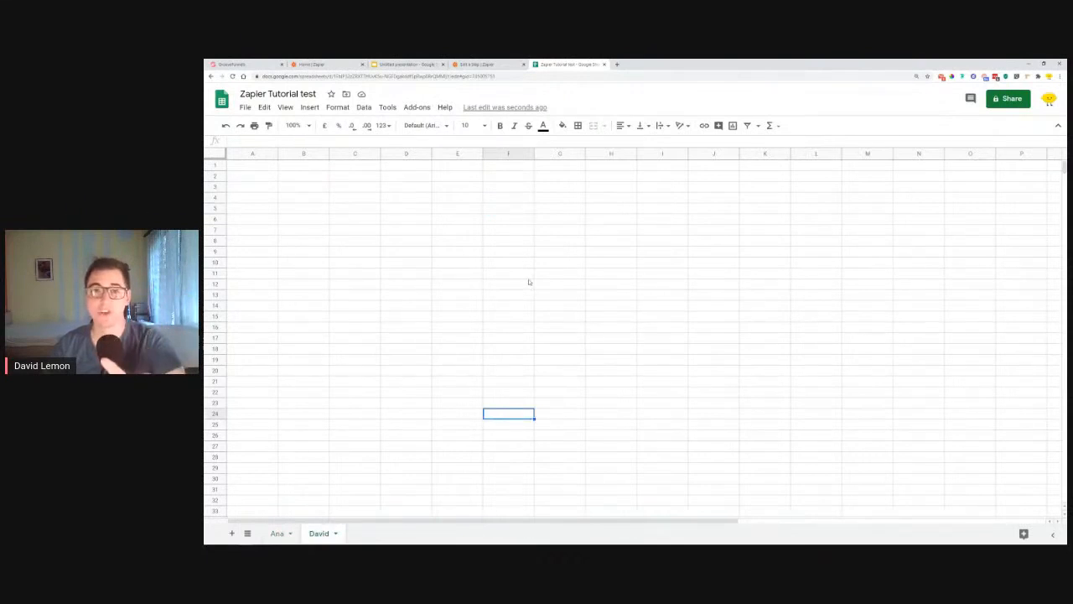
{"action": "left_click", "coordinate": [239, 65]}
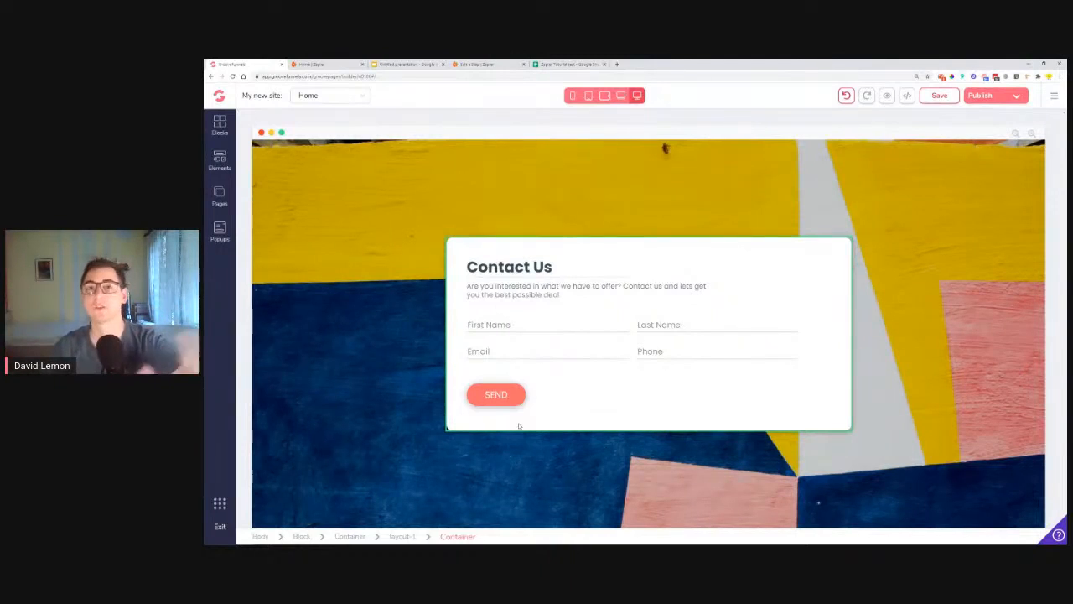
{"action": "left_click", "coordinate": [568, 64]}
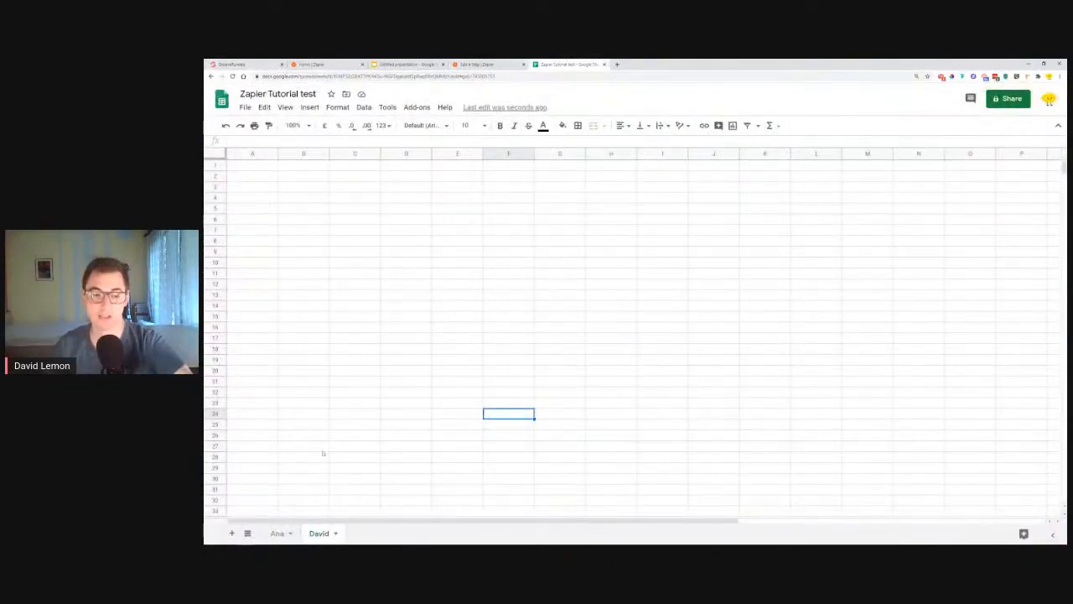
{"action": "left_click", "coordinate": [231, 534]}
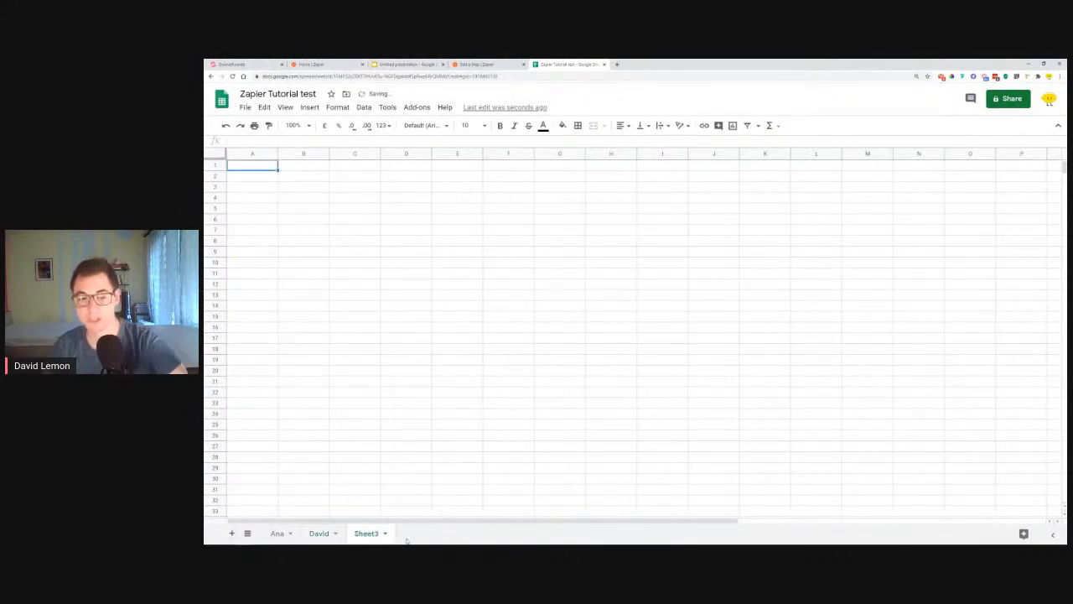
{"action": "left_click", "coordinate": [509, 446]}
Step: Load the full worksheet list and select Sheet1 as the row's worksheet
{"action": "left_click", "coordinate": [502, 63]}
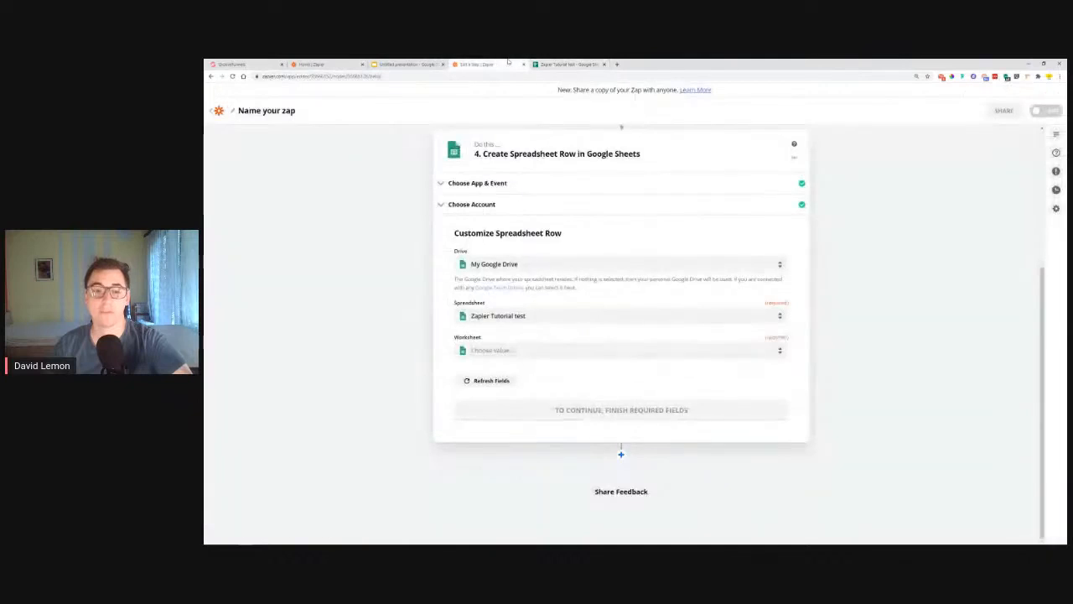
{"action": "left_click", "coordinate": [503, 352]}
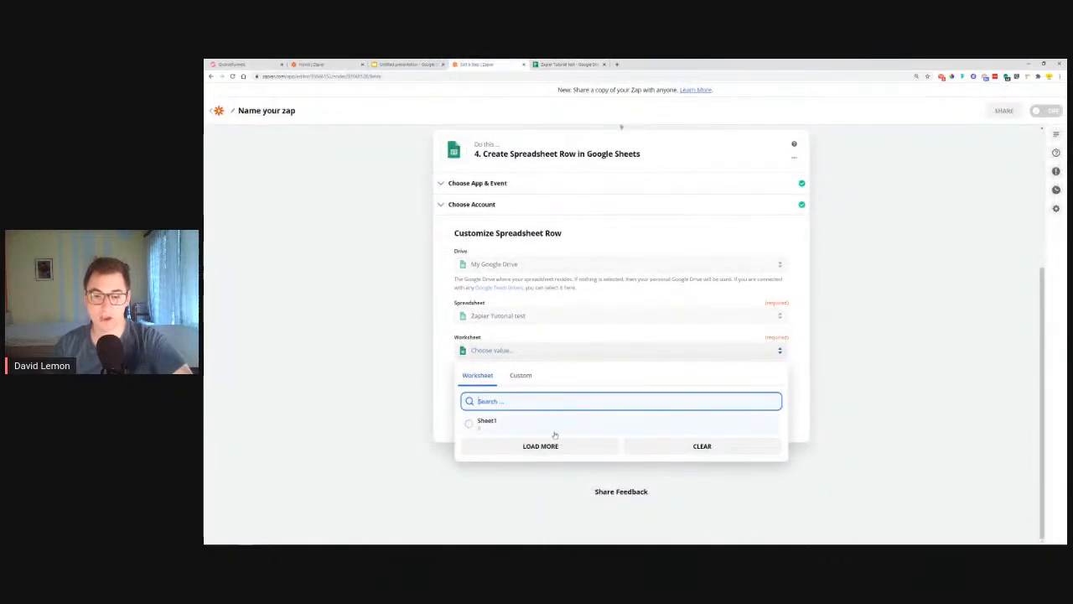
{"action": "left_click", "coordinate": [529, 448]}
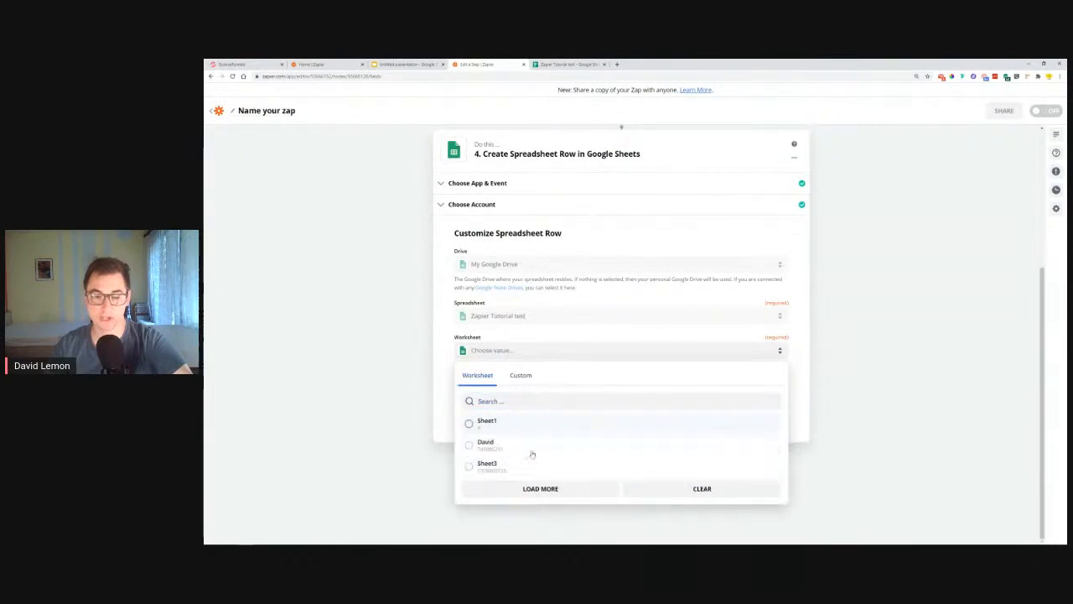
{"action": "left_click", "coordinate": [497, 424]}
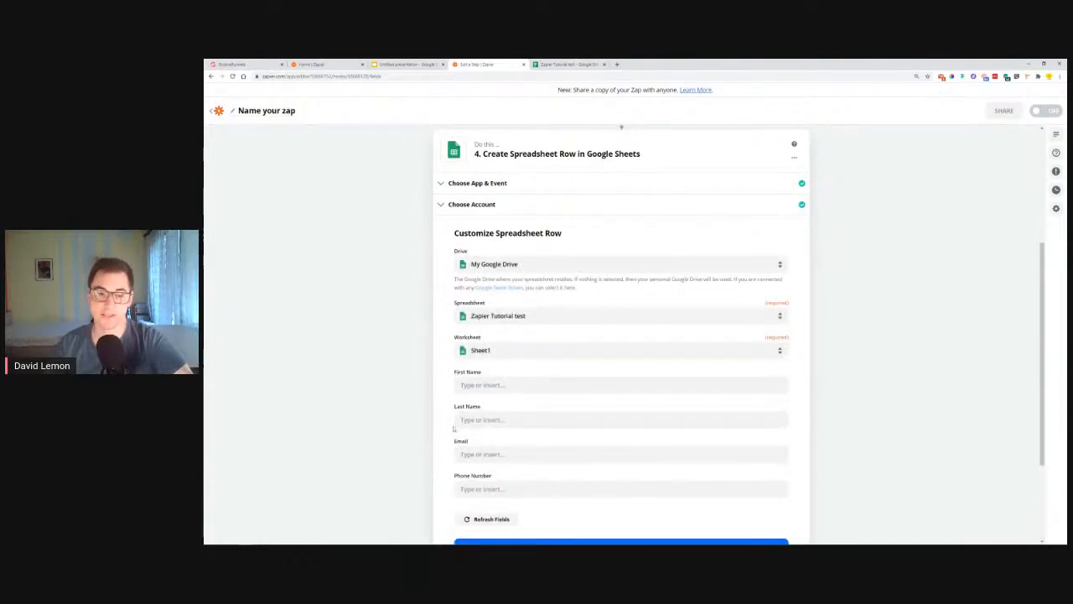
Step: Check the first sheet's four contact headers in Google Sheets, then return to Zapier
{"action": "left_click", "coordinate": [561, 65]}
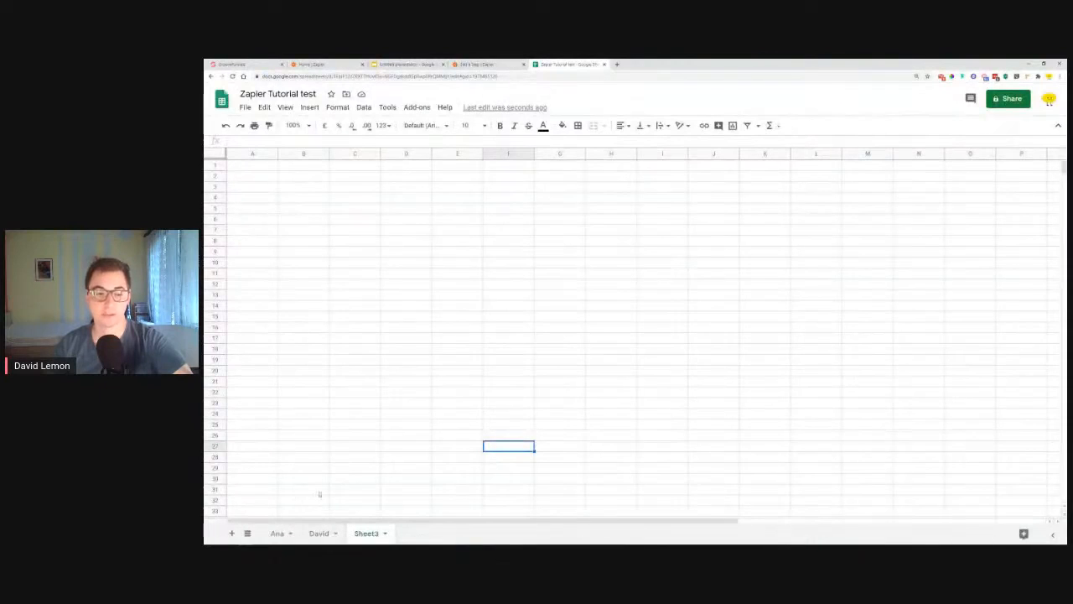
{"action": "left_click", "coordinate": [278, 534]}
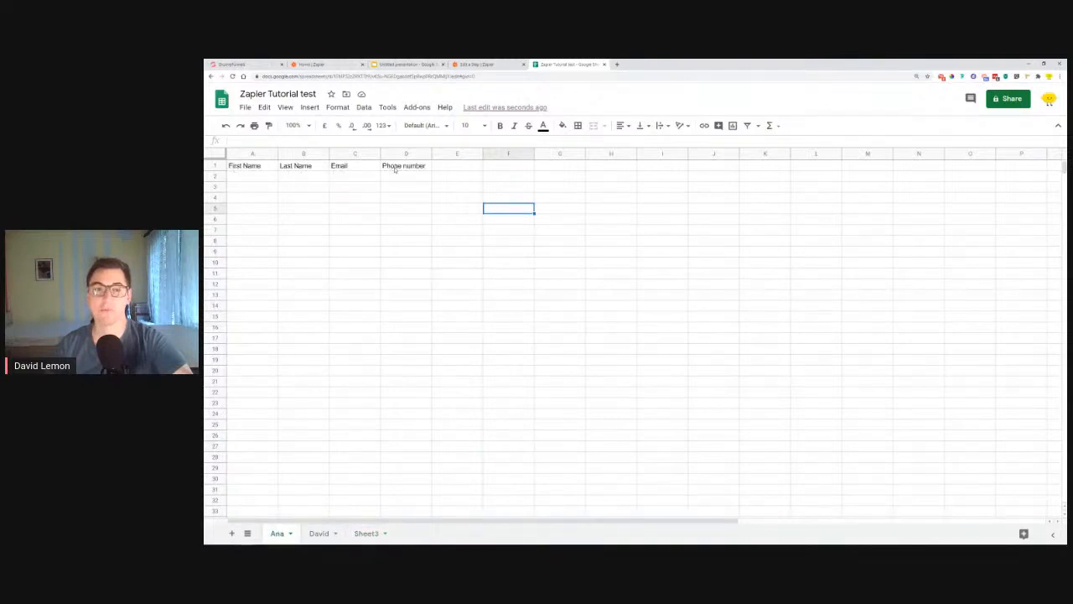
{"action": "left_click", "coordinate": [474, 65]}
Step: Map the form's submitted first and last name into the First Name and Last Name fields
{"action": "left_click", "coordinate": [486, 519]}
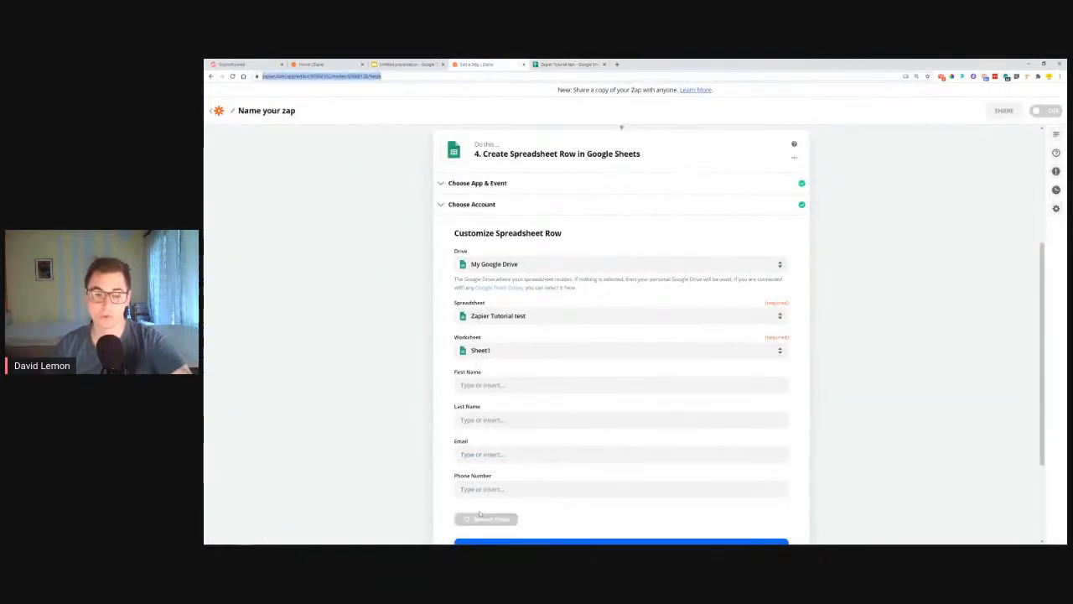
{"action": "left_click", "coordinate": [495, 385]}
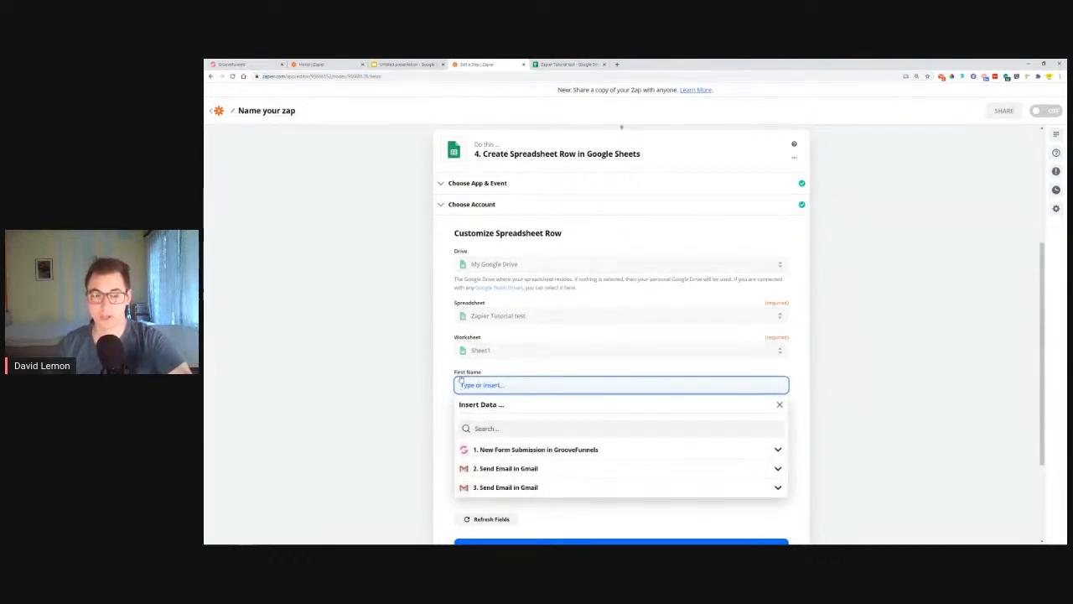
{"action": "left_click", "coordinate": [530, 451]}
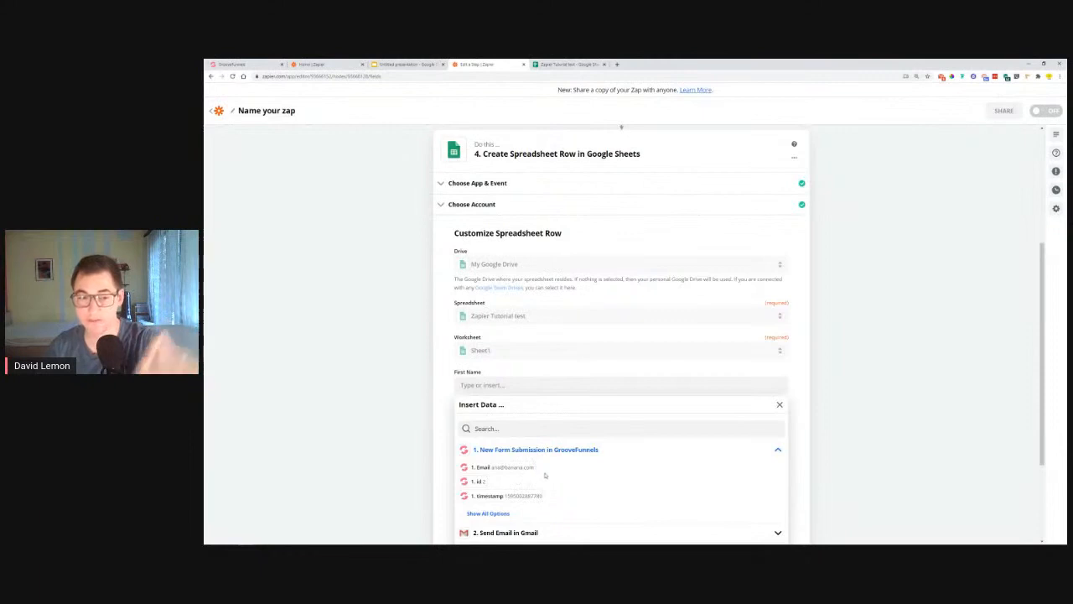
{"action": "scroll", "coordinate": [544, 484], "scroll_direction": "down", "scroll_amount": 1}
{"action": "scroll", "coordinate": [544, 484], "scroll_direction": "down", "scroll_amount": 2}
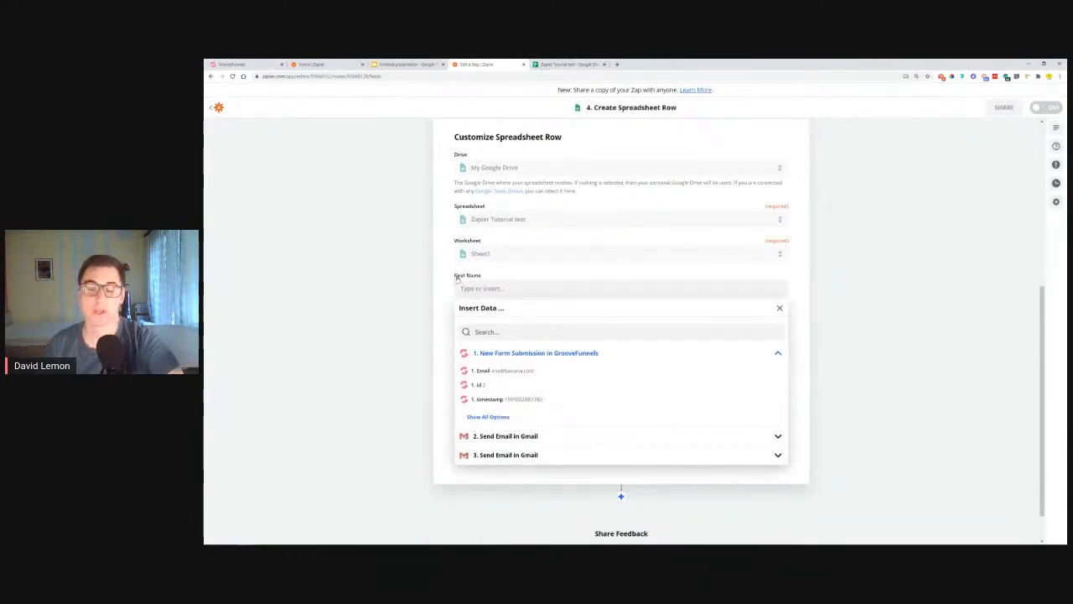
{"action": "left_click", "coordinate": [488, 417]}
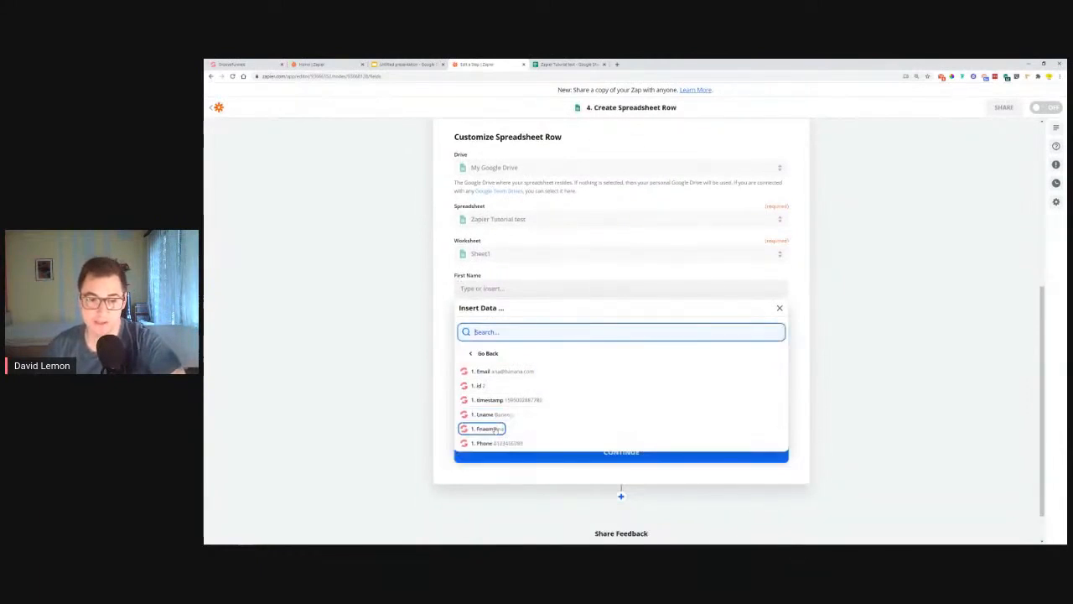
{"action": "left_click", "coordinate": [490, 430]}
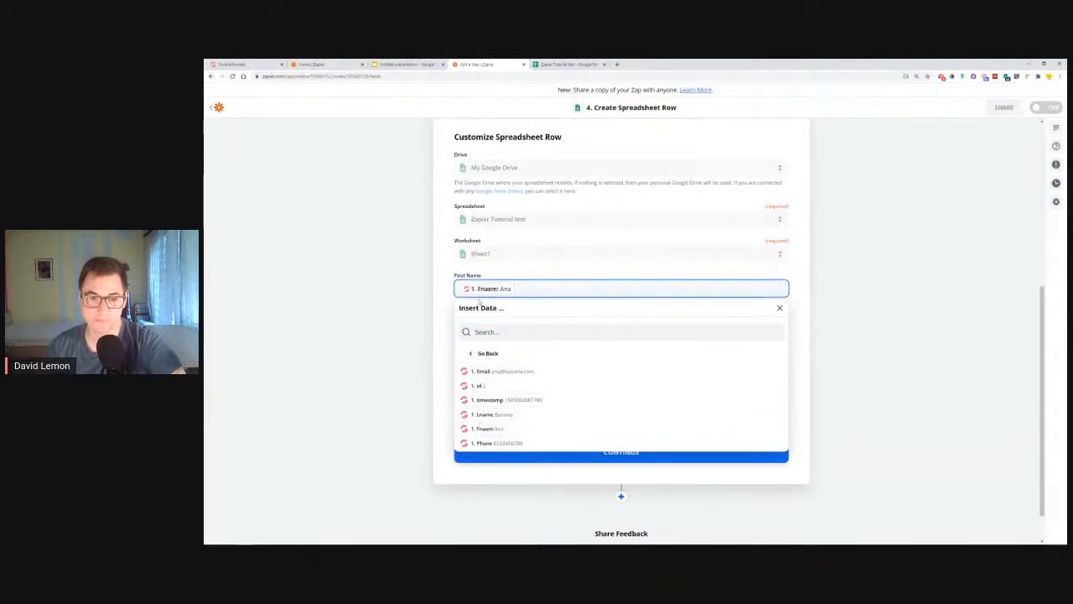
{"action": "left_click", "coordinate": [448, 304]}
{"action": "left_click", "coordinate": [487, 324]}
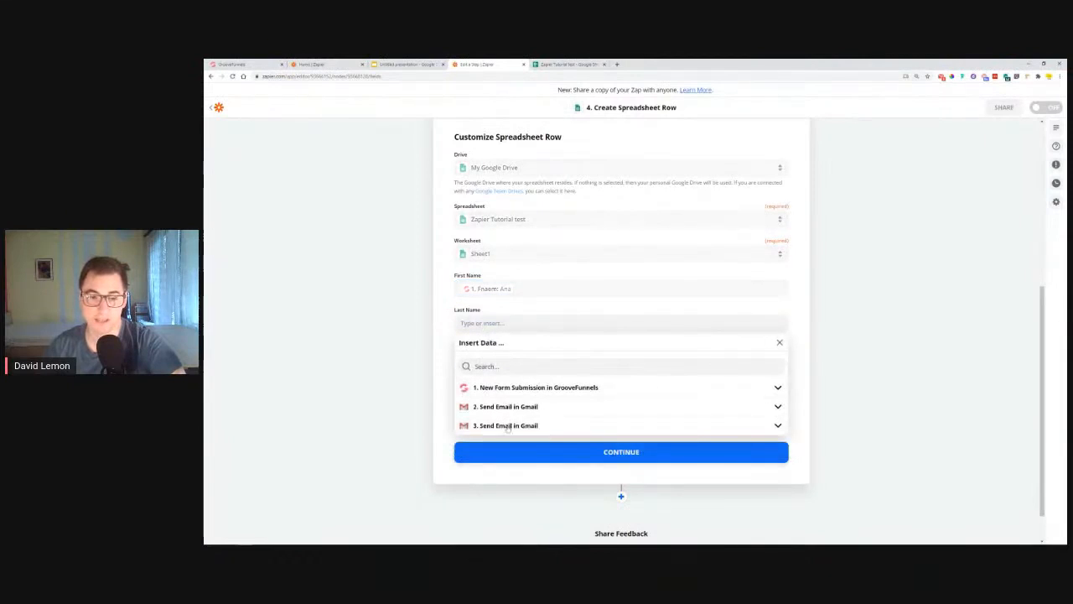
{"action": "left_click", "coordinate": [499, 390]}
{"action": "left_click", "coordinate": [493, 452]}
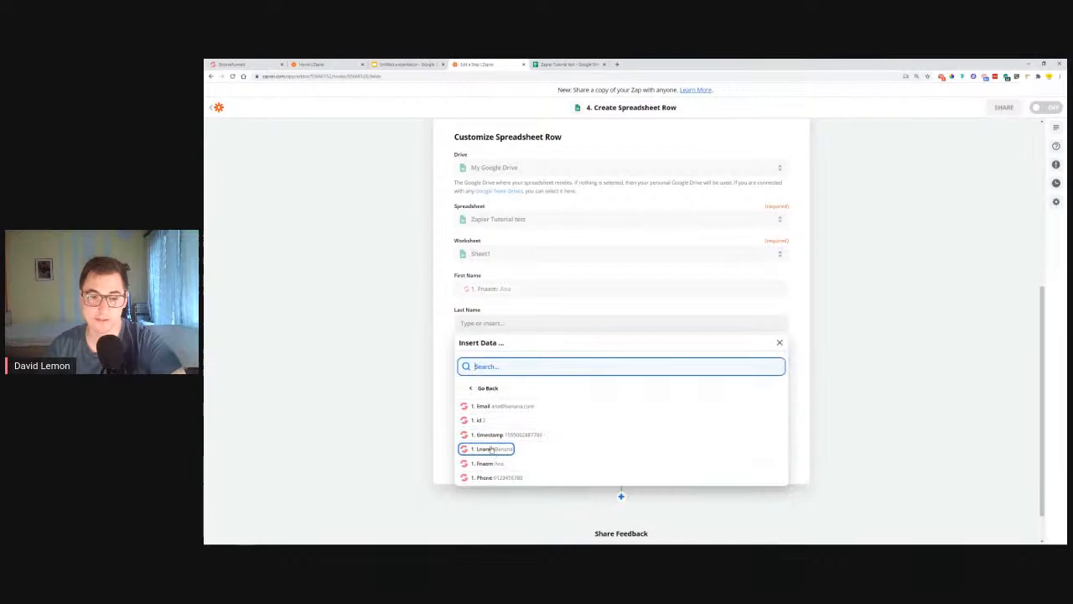
{"action": "left_click", "coordinate": [493, 448]}
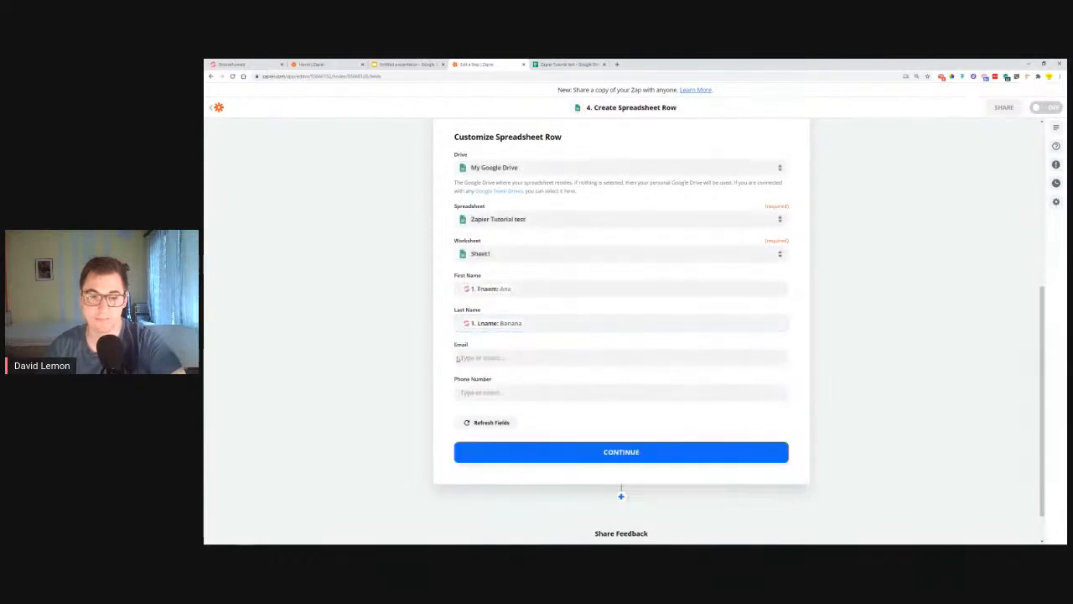
Step: Map the form's email and '1. Phone' into Email and Phone Number, then test the row
{"action": "left_click", "coordinate": [480, 357]}
{"action": "left_click", "coordinate": [500, 423]}
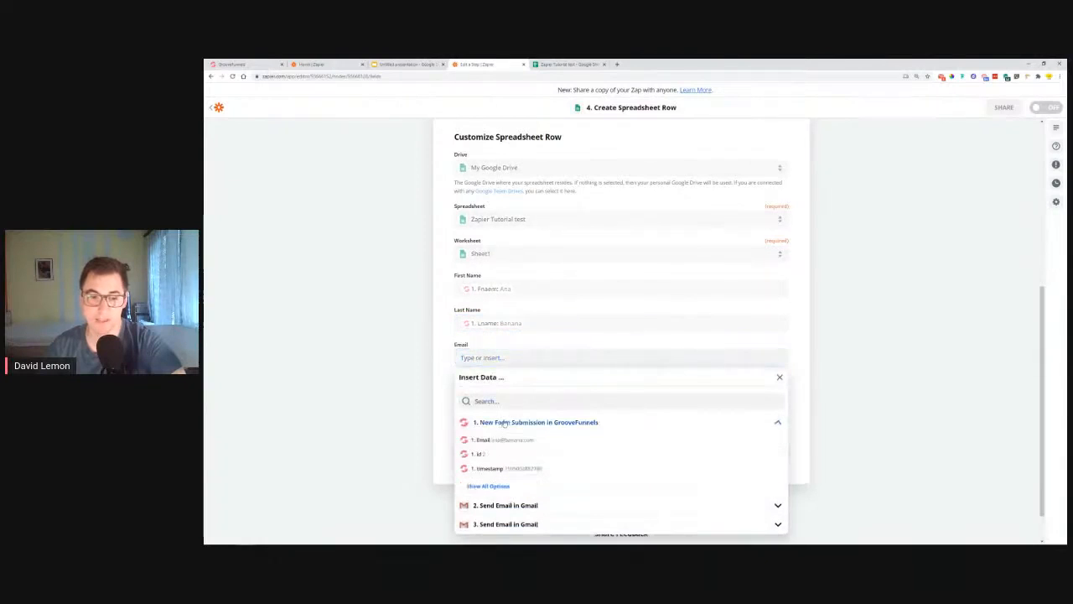
{"action": "left_click", "coordinate": [503, 440]}
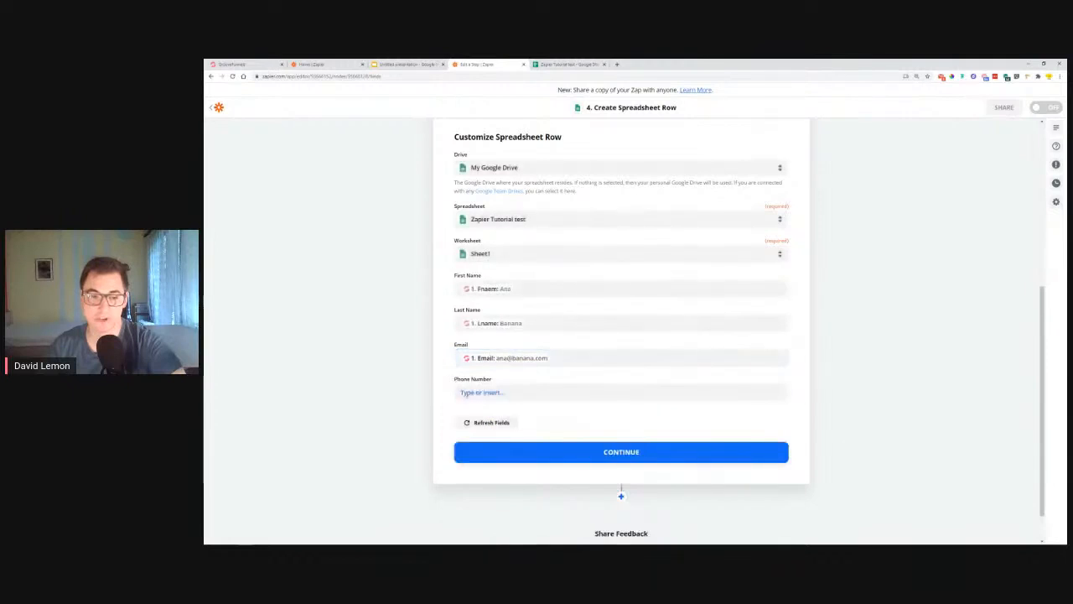
{"action": "left_click", "coordinate": [476, 393]}
{"action": "left_click", "coordinate": [497, 463]}
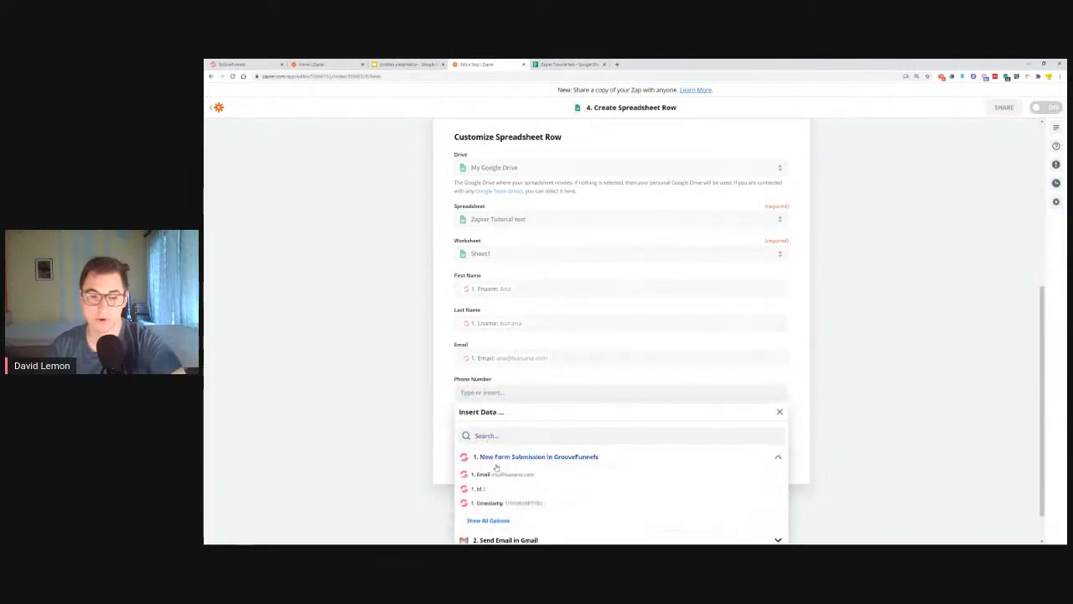
{"action": "left_click", "coordinate": [491, 477]}
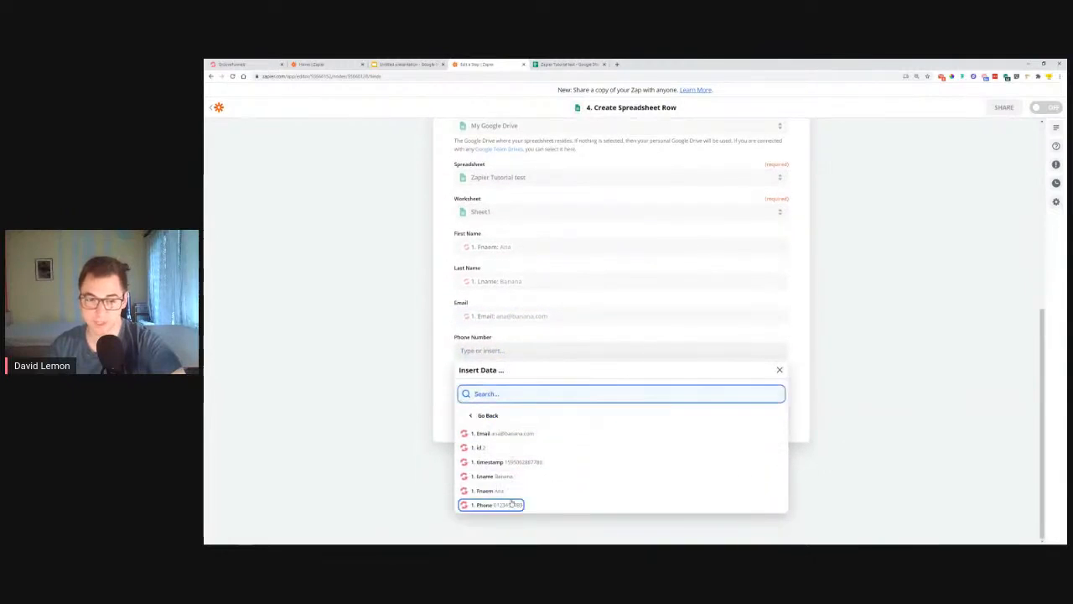
{"action": "left_click", "coordinate": [496, 505]}
{"action": "left_click", "coordinate": [445, 360]}
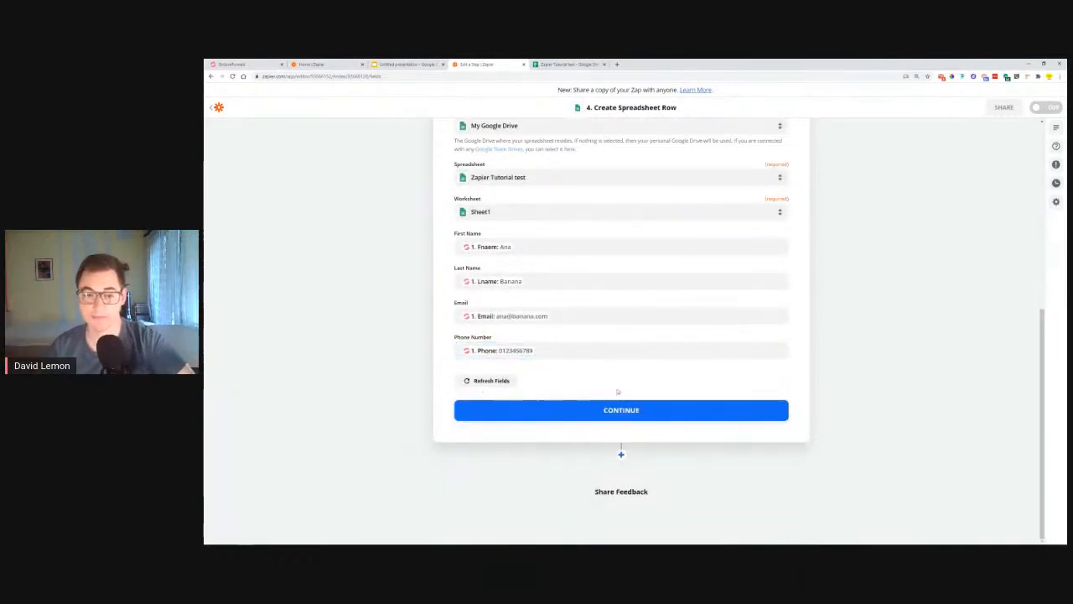
{"action": "left_click", "coordinate": [635, 412]}
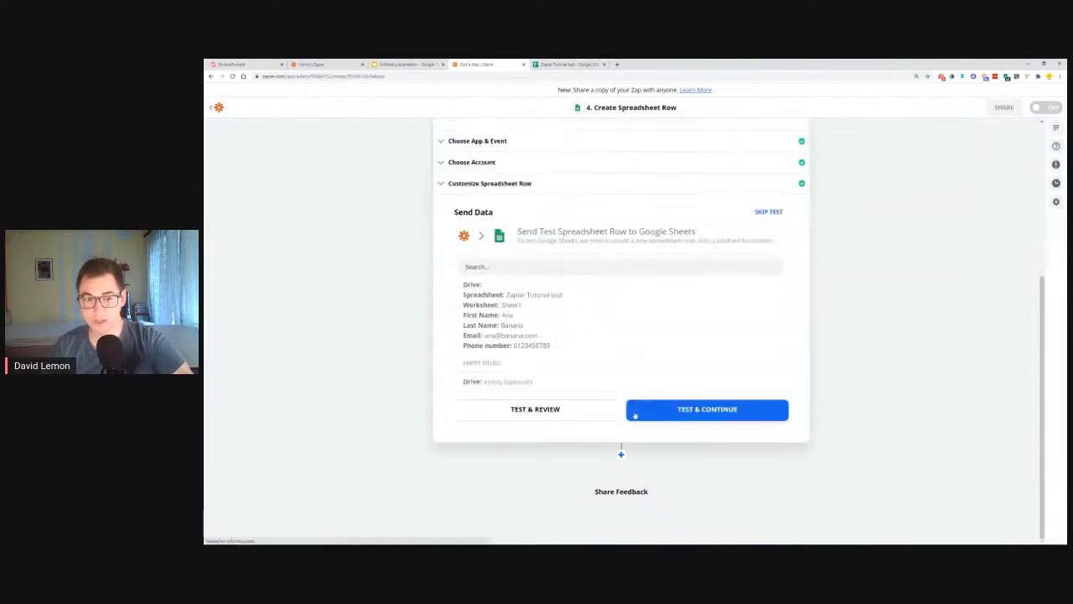
{"action": "left_click", "coordinate": [668, 414]}
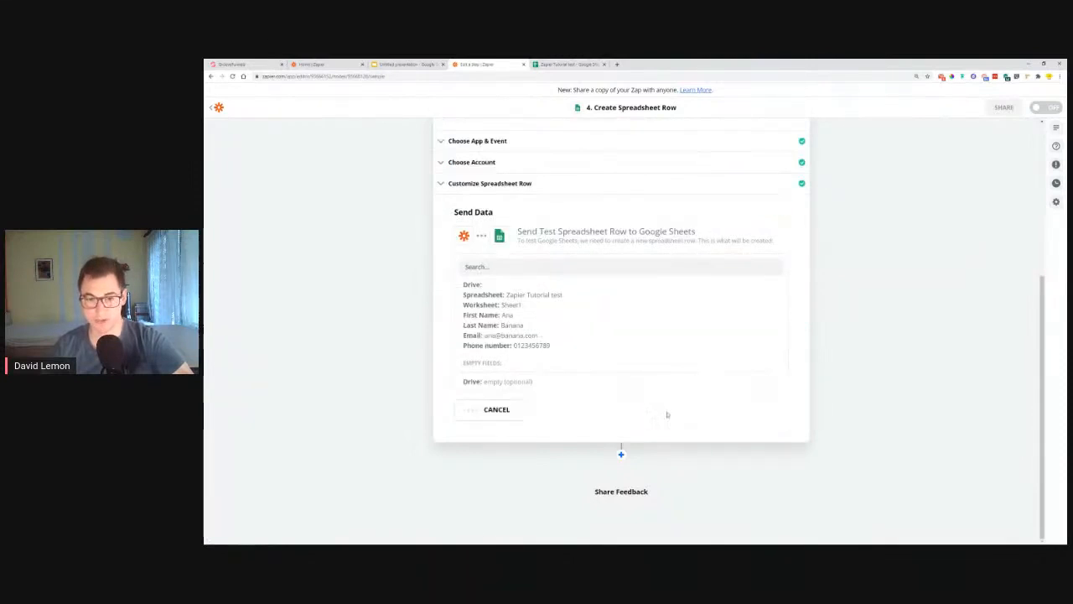
{"action": "left_click", "coordinate": [564, 65]}
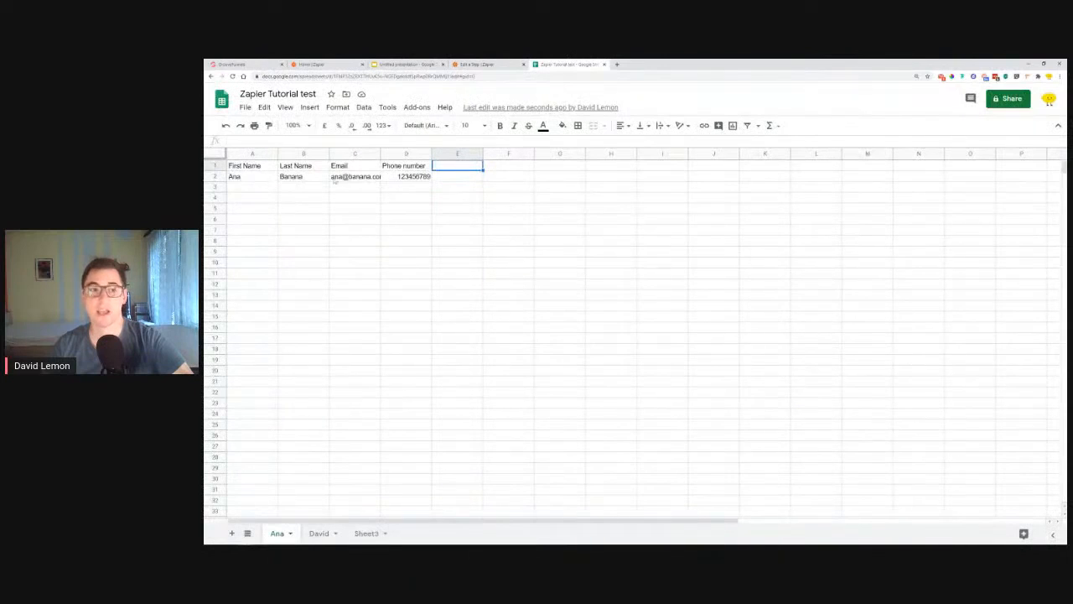
Step: Auto-fit column C to the test email address, then select header row 1
{"action": "double_click", "coordinate": [380, 153]}
{"action": "left_click", "coordinate": [414, 198]}
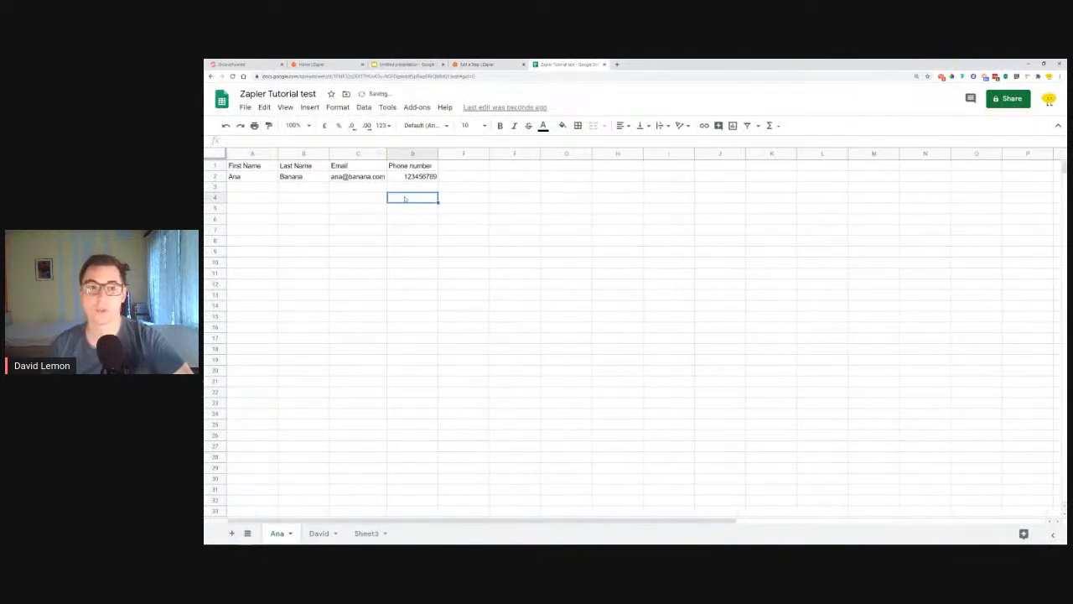
{"action": "left_click", "coordinate": [245, 188]}
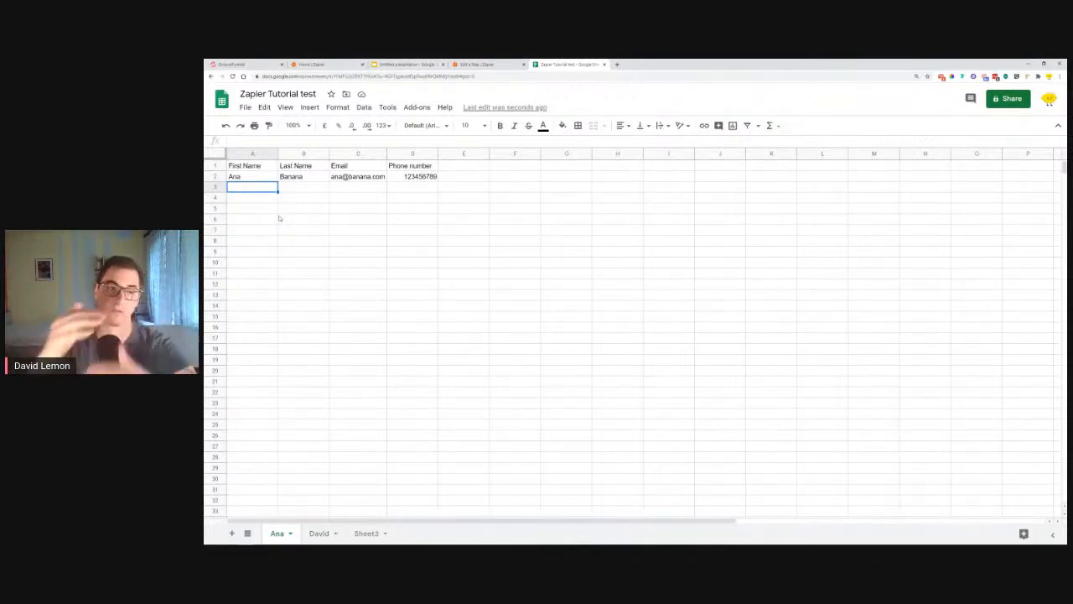
{"action": "left_click", "coordinate": [245, 166]}
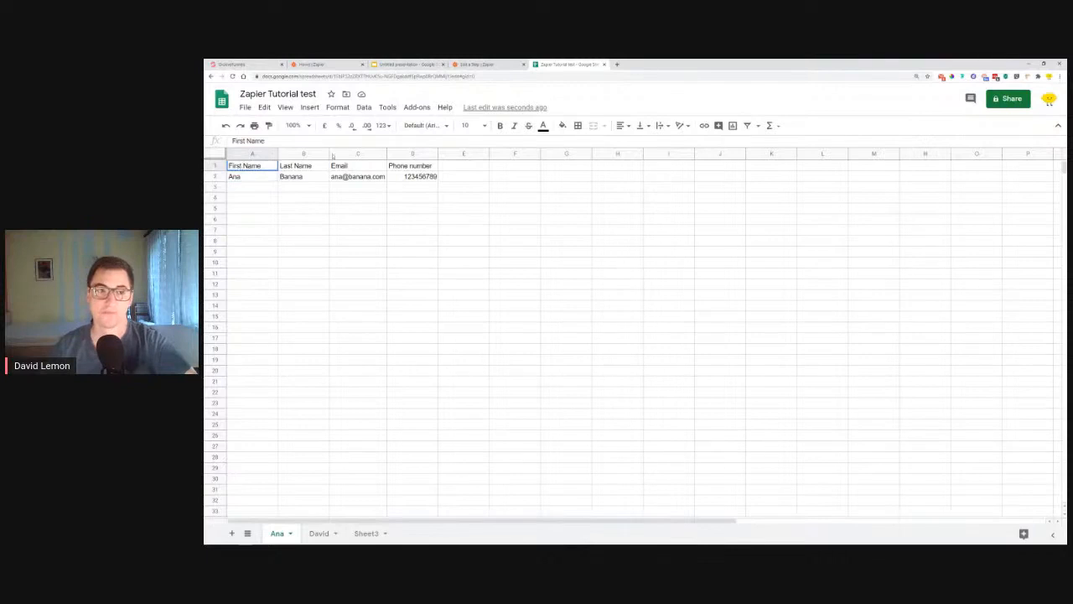
{"action": "left_click", "coordinate": [411, 166], "text": "shift"}
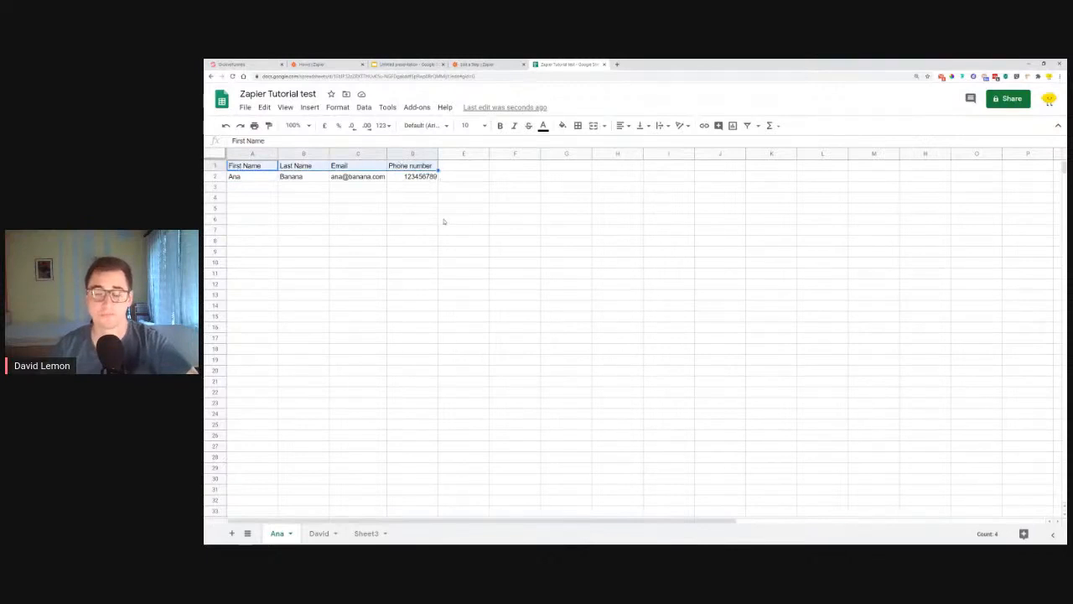
{"action": "left_click", "coordinate": [501, 186]}
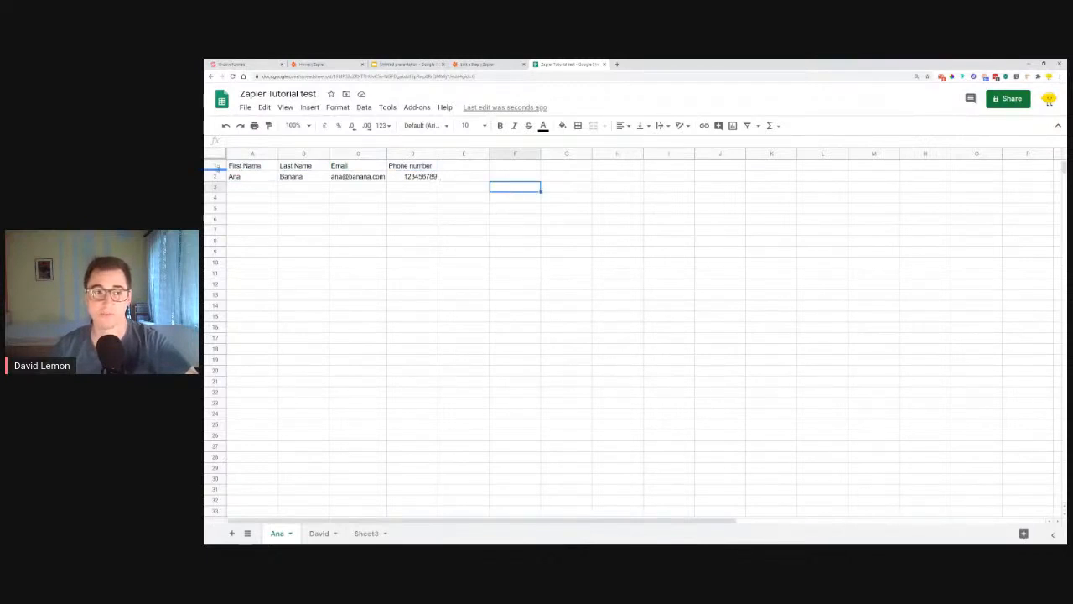
{"action": "left_click", "coordinate": [214, 165]}
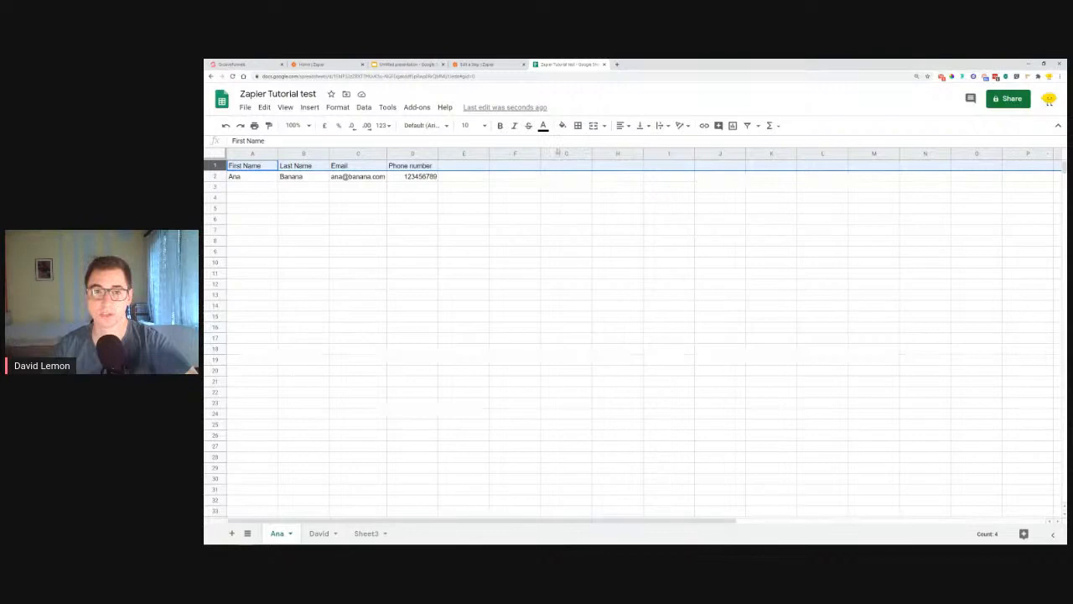
Step: Fill the header row with light blue
{"action": "left_click", "coordinate": [563, 126]}
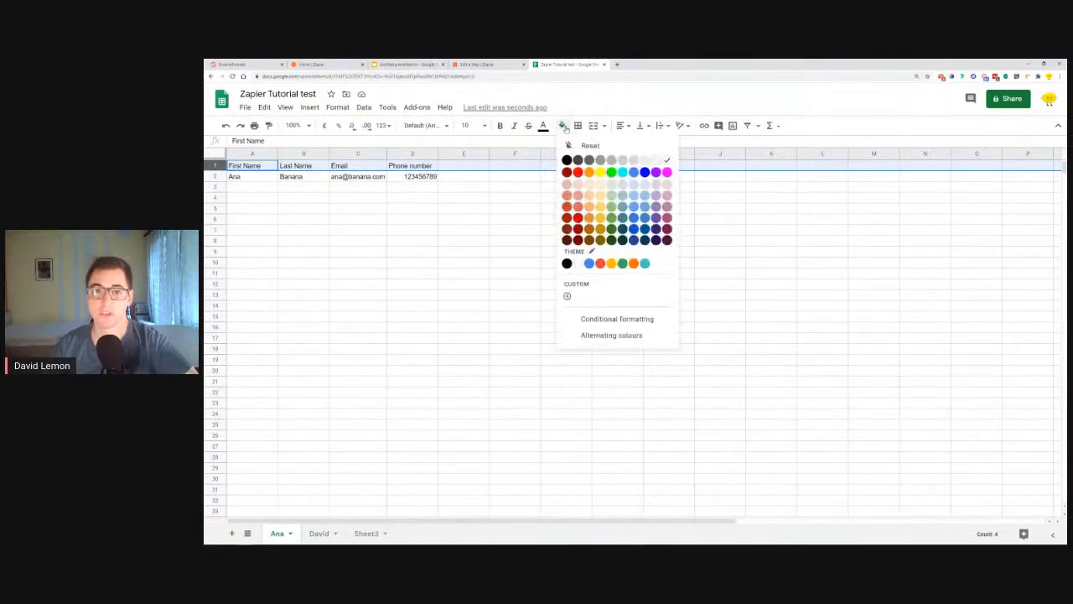
{"action": "left_click", "coordinate": [644, 188]}
{"action": "left_click", "coordinate": [542, 192]}
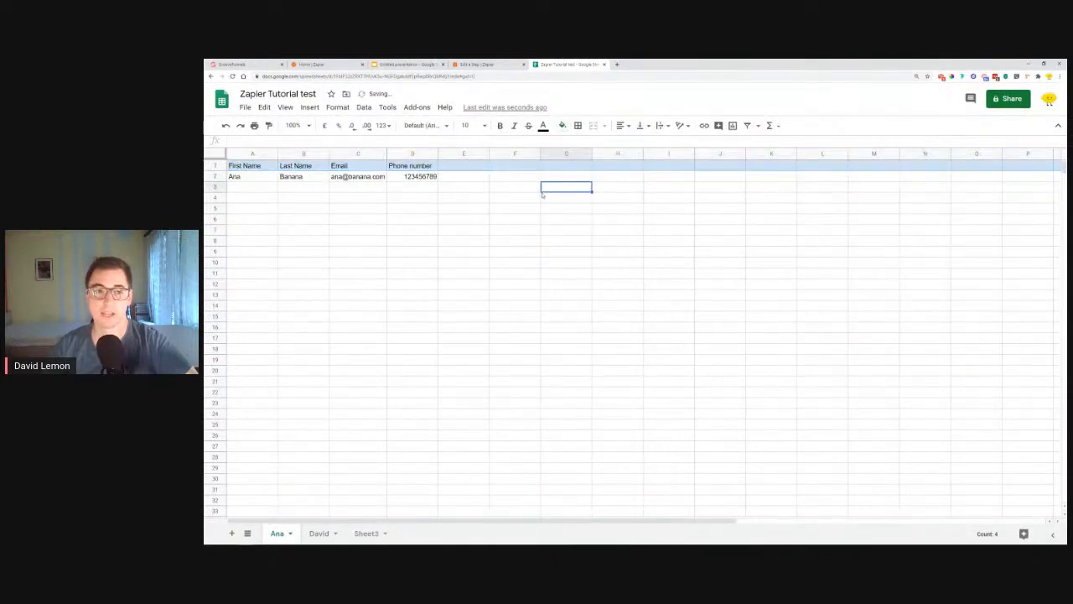
Step: Freeze row 1 so the header stays at the top of the sheet
{"action": "left_click", "coordinate": [216, 165]}
{"action": "left_click", "coordinate": [338, 107]}
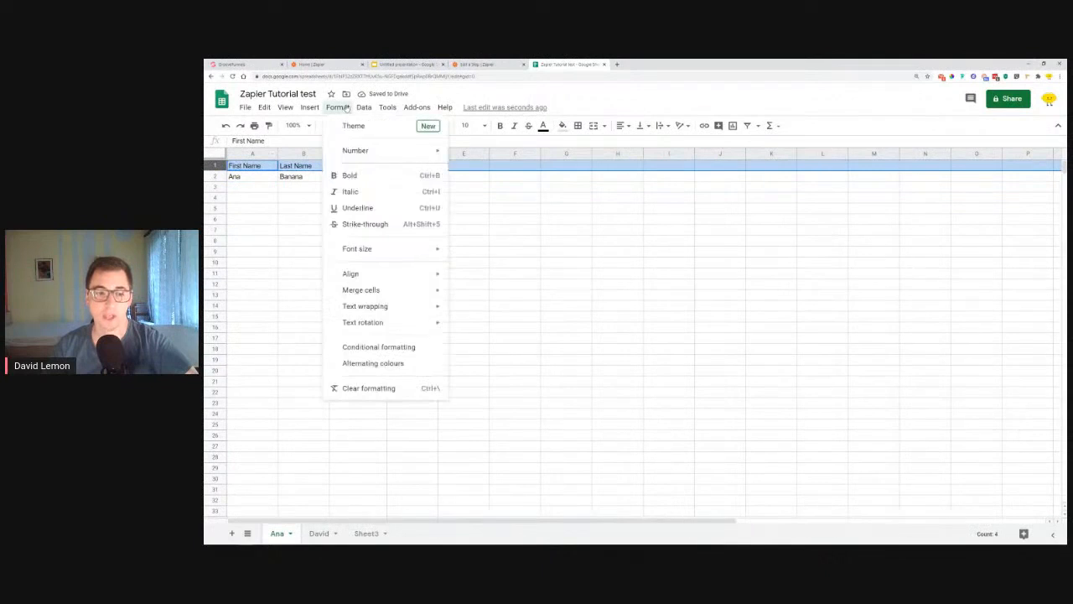
{"action": "mouse_move", "coordinate": [292, 110]}
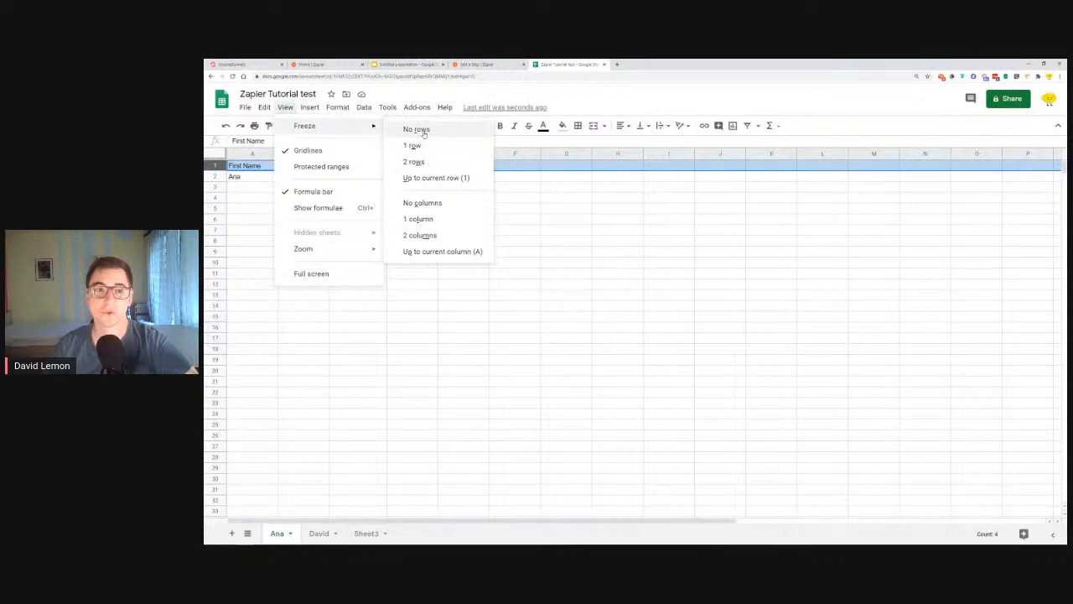
{"action": "left_click", "coordinate": [414, 146]}
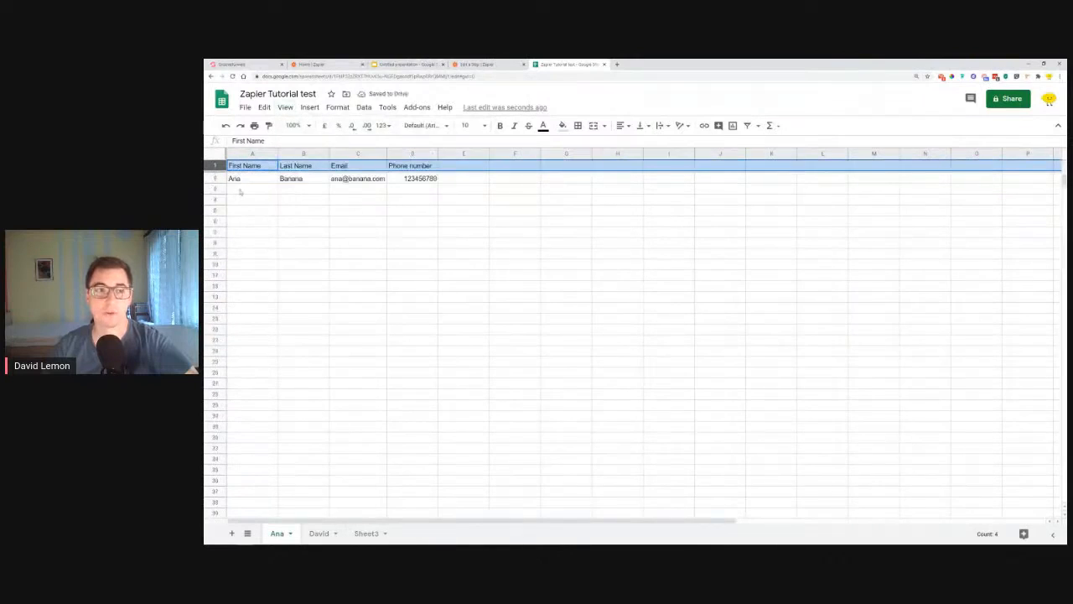
Step: Type placeholder text into A3, A5, A10 and A16, then scroll to confirm the frozen header
{"action": "left_click", "coordinate": [240, 189]}
{"action": "type", "text": "fghdfh"}
{"action": "left_click", "coordinate": [240, 211]}
{"action": "type", "text": "dhjfg"}
{"action": "left_click", "coordinate": [252, 264]}
{"action": "type", "text": "ghsfdghsfg"}
{"action": "left_click", "coordinate": [252, 330]}
{"action": "type", "text": "dsh"}
{"action": "scroll", "coordinate": [330, 281], "scroll_direction": "down", "scroll_amount": 1}
{"action": "scroll", "coordinate": [331, 282], "scroll_direction": "up", "scroll_amount": 1}
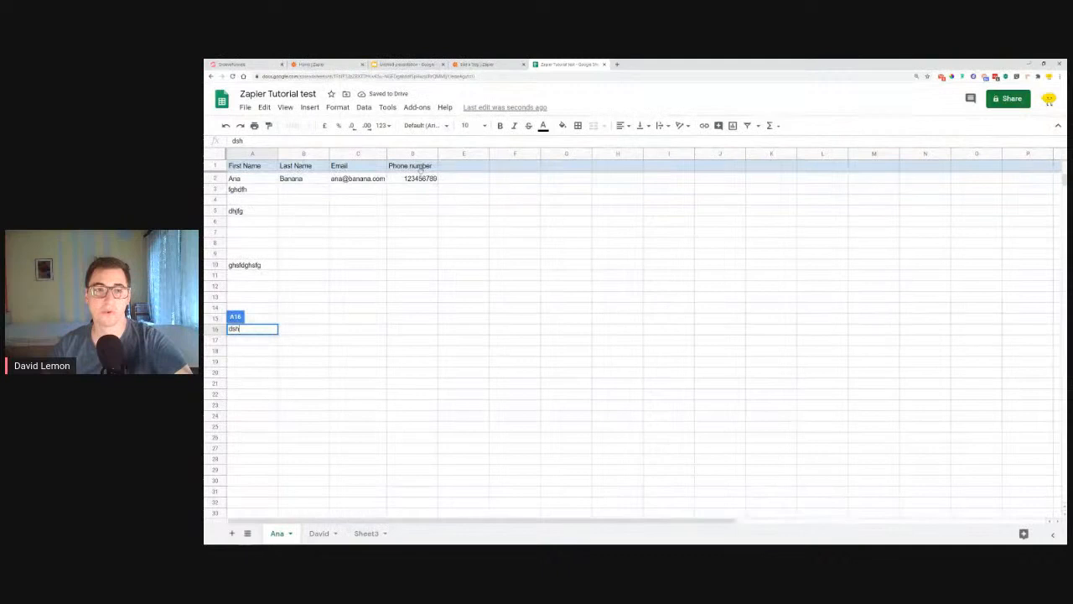
{"action": "scroll", "coordinate": [258, 210], "scroll_direction": "down", "scroll_amount": 5}
{"action": "scroll", "coordinate": [261, 215], "scroll_direction": "up", "scroll_amount": 5}
{"action": "scroll", "coordinate": [262, 198], "scroll_direction": "down", "scroll_amount": 6}
{"action": "scroll", "coordinate": [262, 227], "scroll_direction": "up", "scroll_amount": 6}
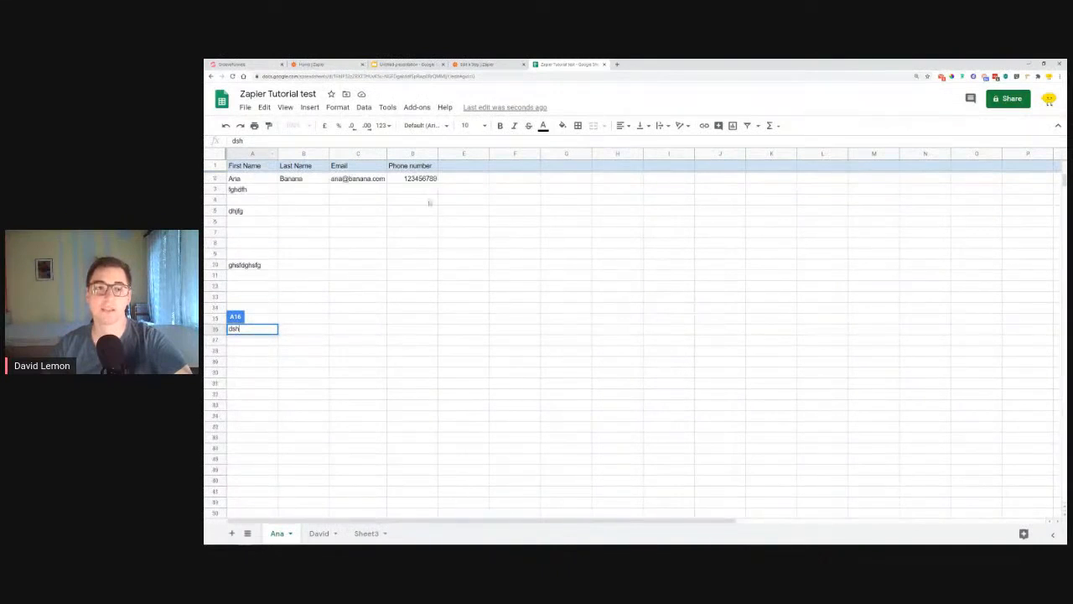
{"action": "scroll", "coordinate": [409, 224], "scroll_direction": "down", "scroll_amount": 5}
{"action": "scroll", "coordinate": [397, 260], "scroll_direction": "up", "scroll_amount": 5}
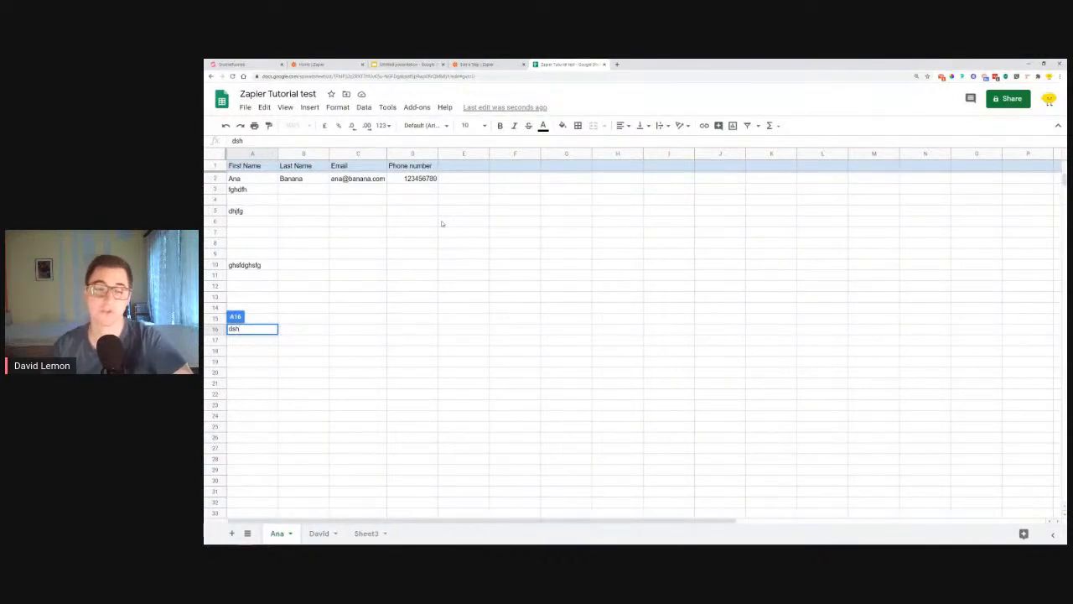
Step: Reselect the header row and adjust the View > Freeze row count
{"action": "left_click", "coordinate": [214, 165]}
{"action": "left_click", "coordinate": [285, 107]}
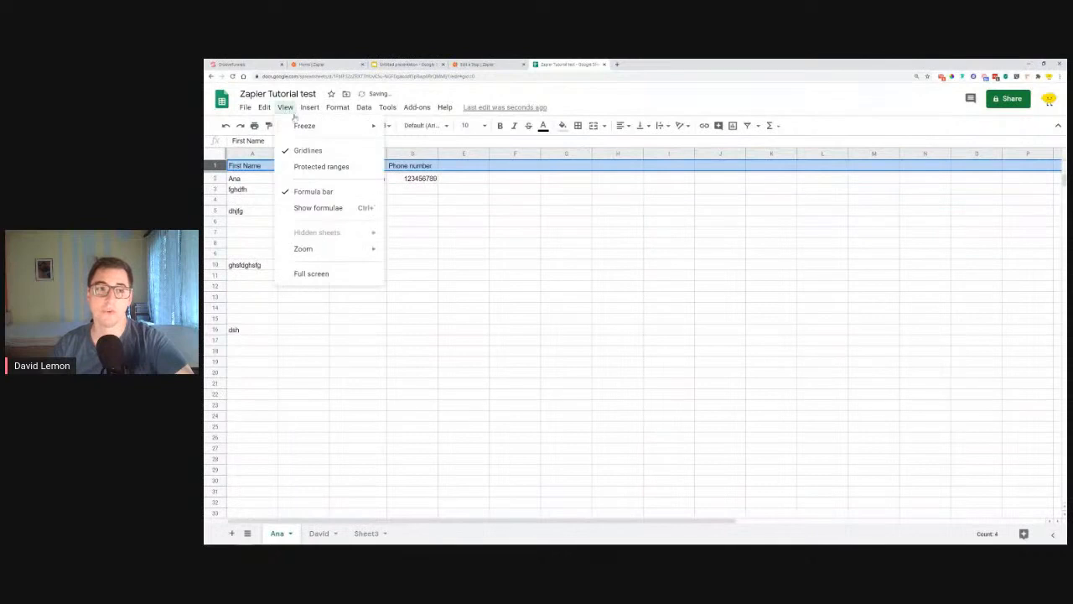
{"action": "mouse_move", "coordinate": [310, 126]}
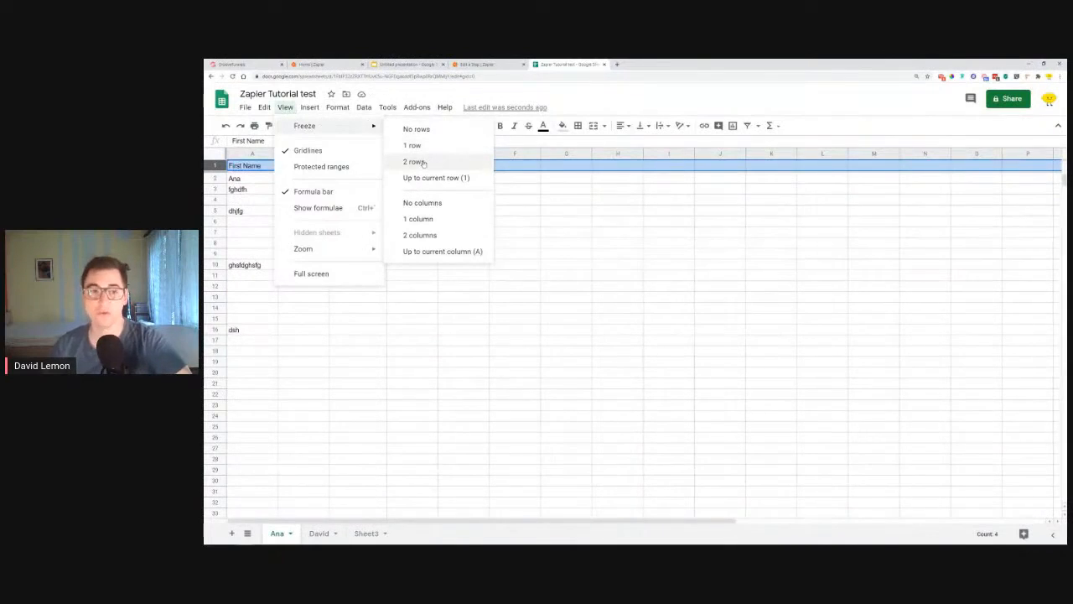
{"action": "left_click", "coordinate": [416, 162]}
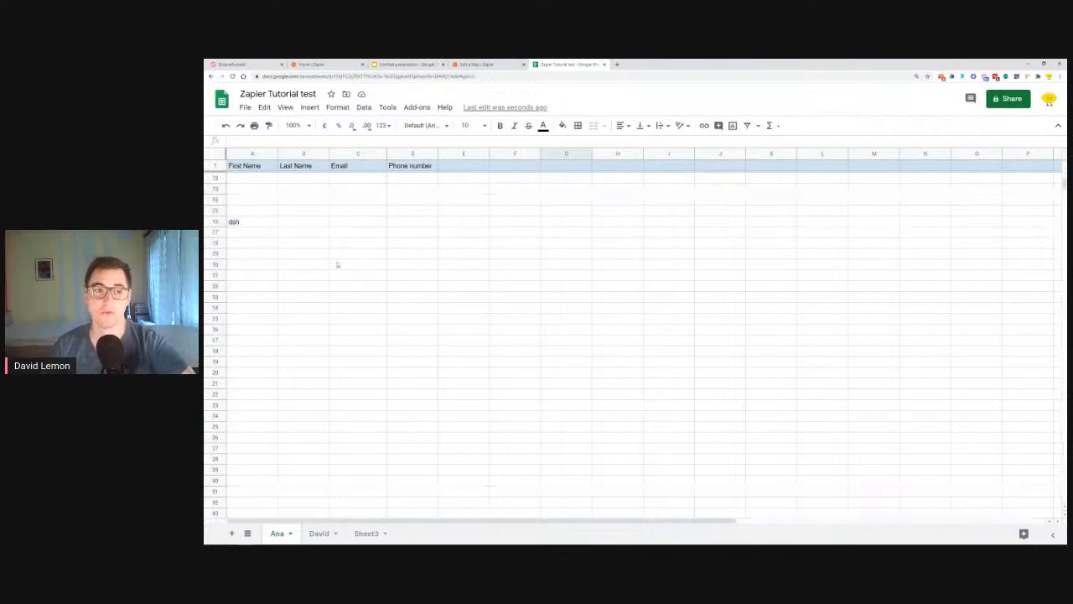
Step: Delete the placeholder entries in A3:A16
{"action": "left_click_drag", "start_coordinate": [258, 191], "coordinate": [260, 328]}
{"action": "key", "text": "Delete"}
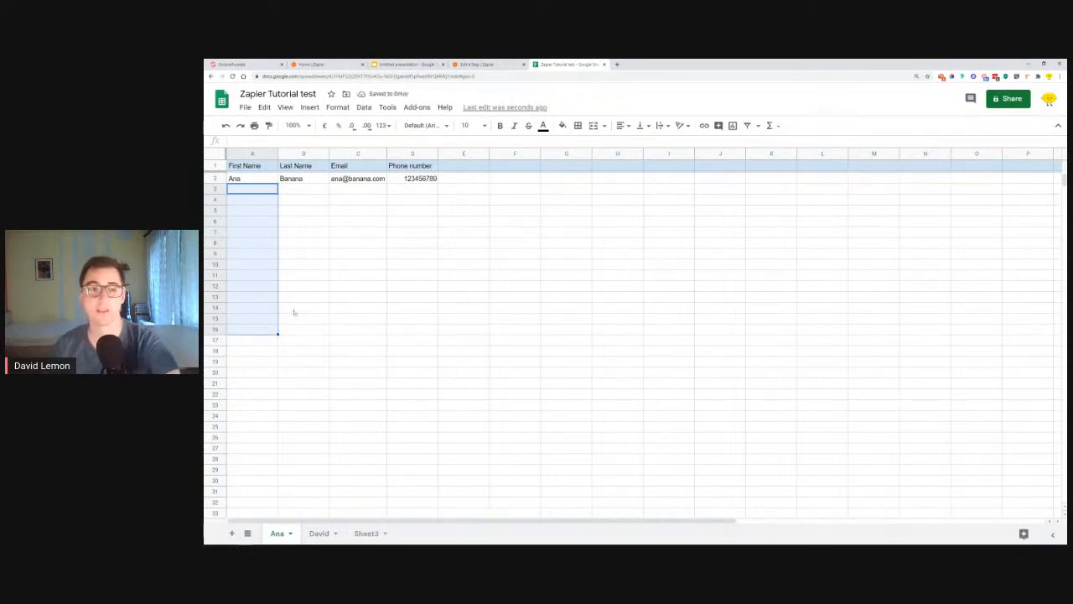
{"action": "left_click", "coordinate": [364, 250]}
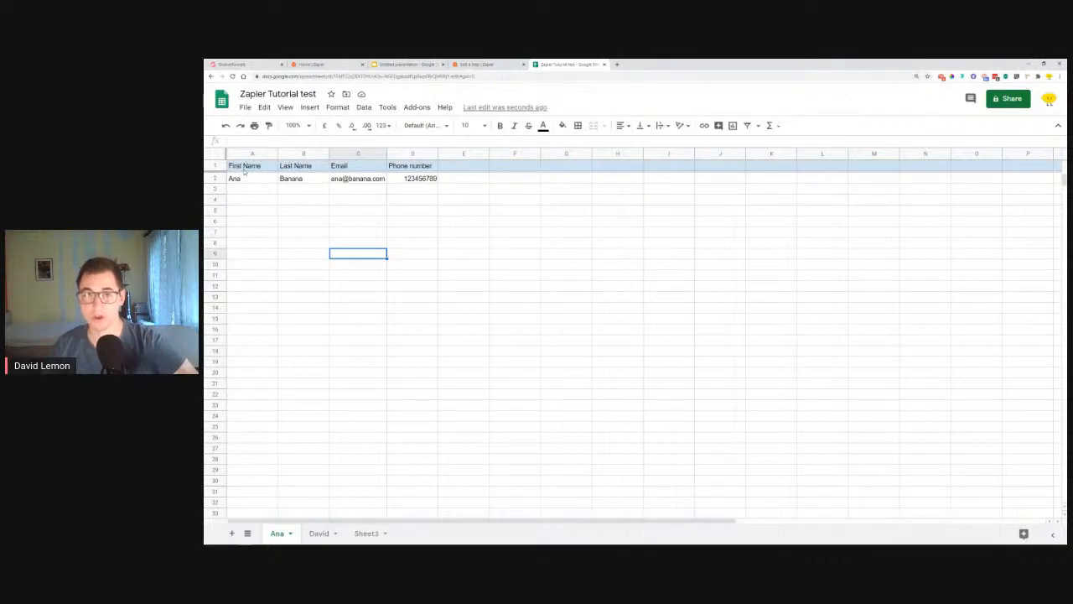
Step: Turn on the Zap from its test results and finish editing to reach the four-step overview
{"action": "left_click", "coordinate": [478, 66]}
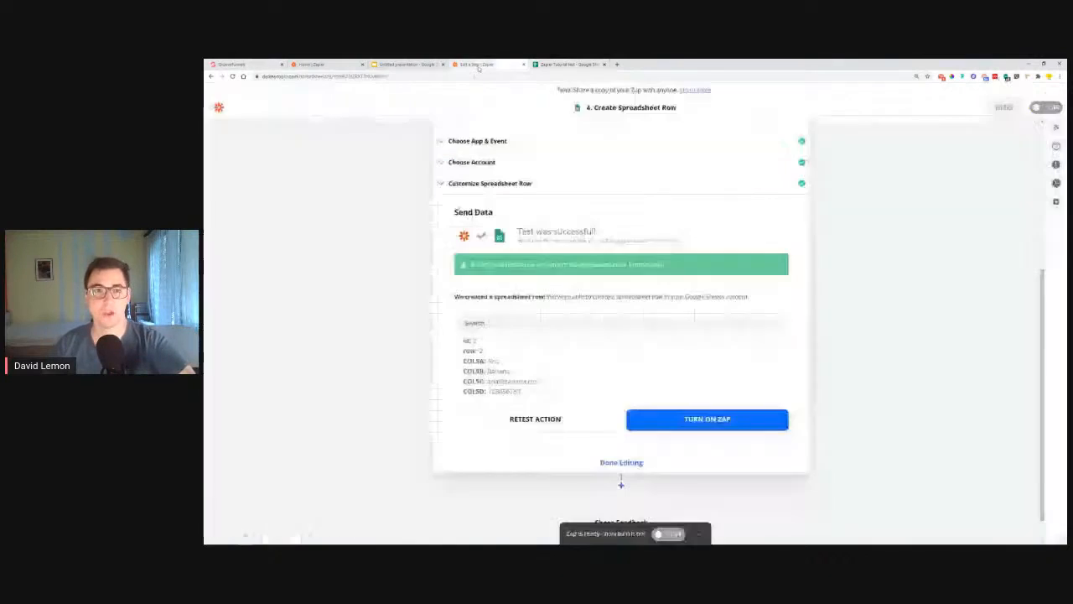
{"action": "left_click", "coordinate": [717, 424]}
{"action": "left_click", "coordinate": [638, 462]}
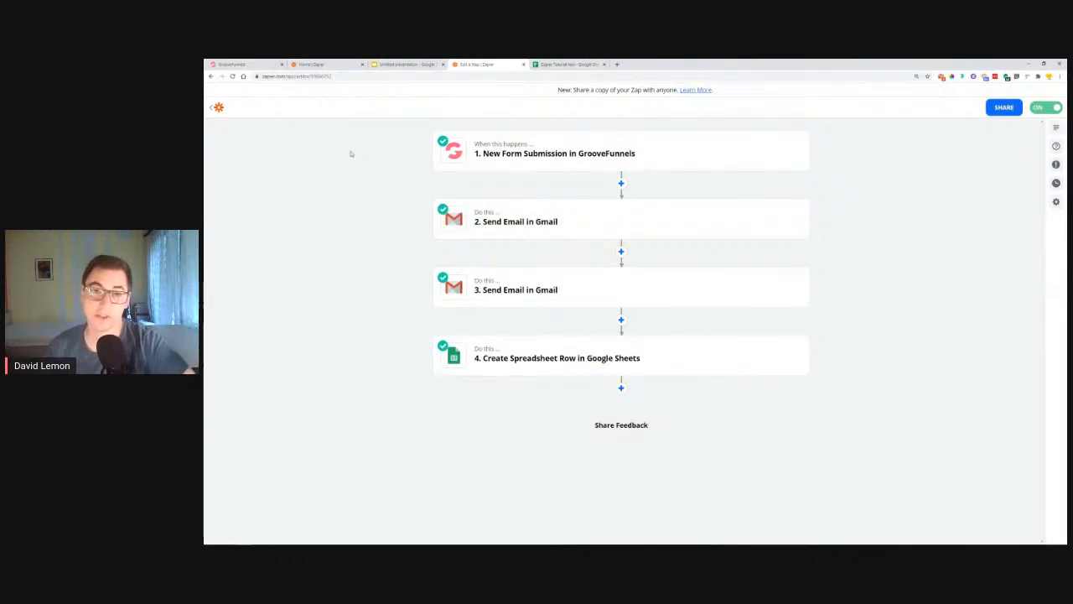
Step: Show the '#7 - Automating CRM' slide in the outline presentation, then return to the zap editor
{"action": "left_click", "coordinate": [402, 63]}
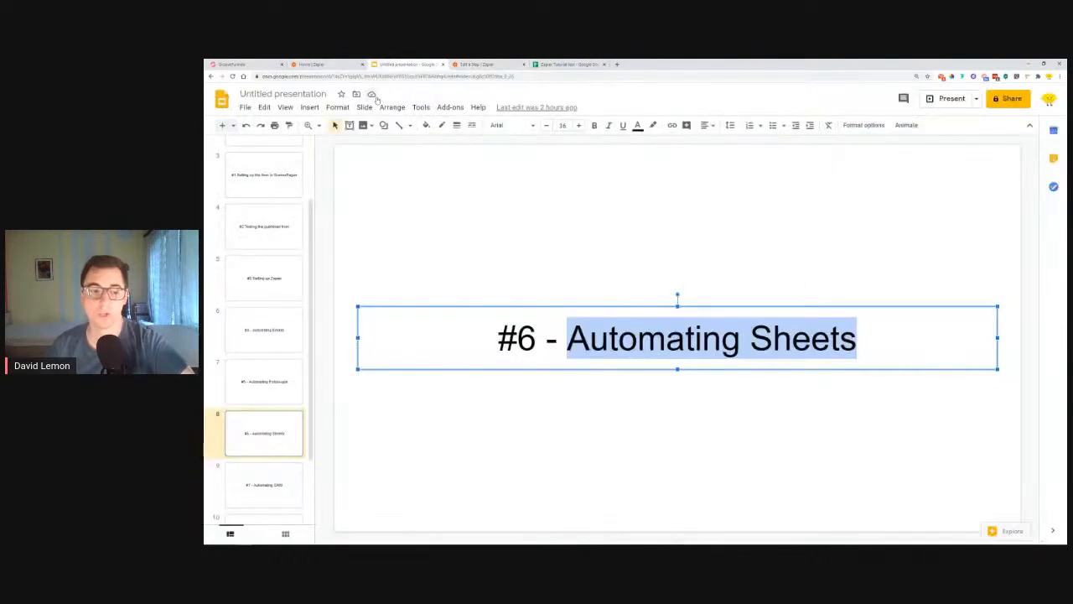
{"action": "left_click", "coordinate": [253, 490]}
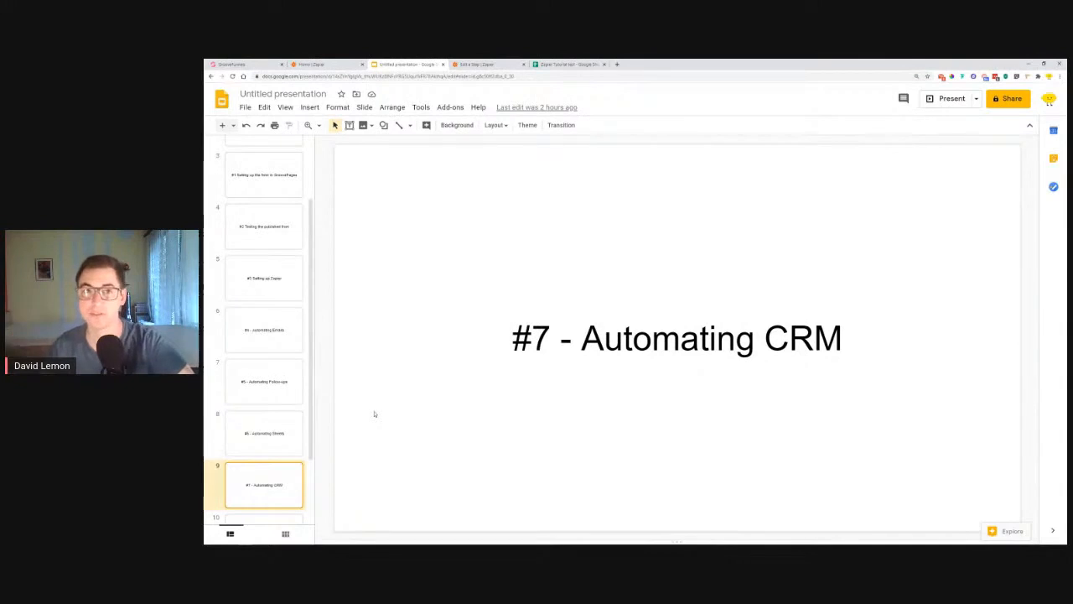
{"action": "left_click", "coordinate": [487, 63]}
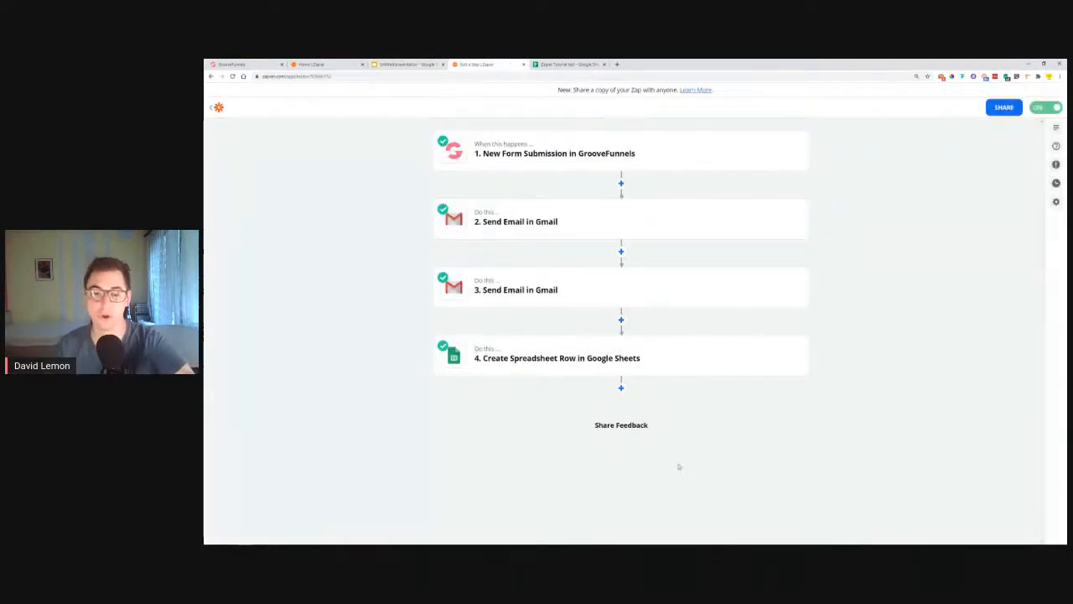
{"action": "left_click", "coordinate": [620, 387]}
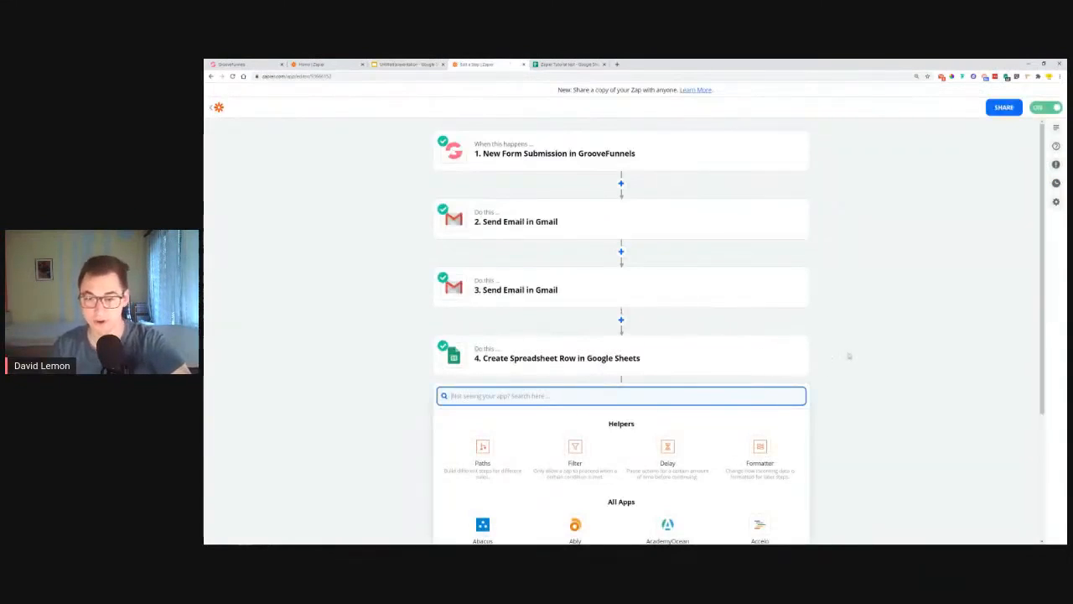
{"action": "scroll", "coordinate": [848, 357], "scroll_direction": "down", "scroll_amount": 2}
{"action": "type", "text": "crm"}
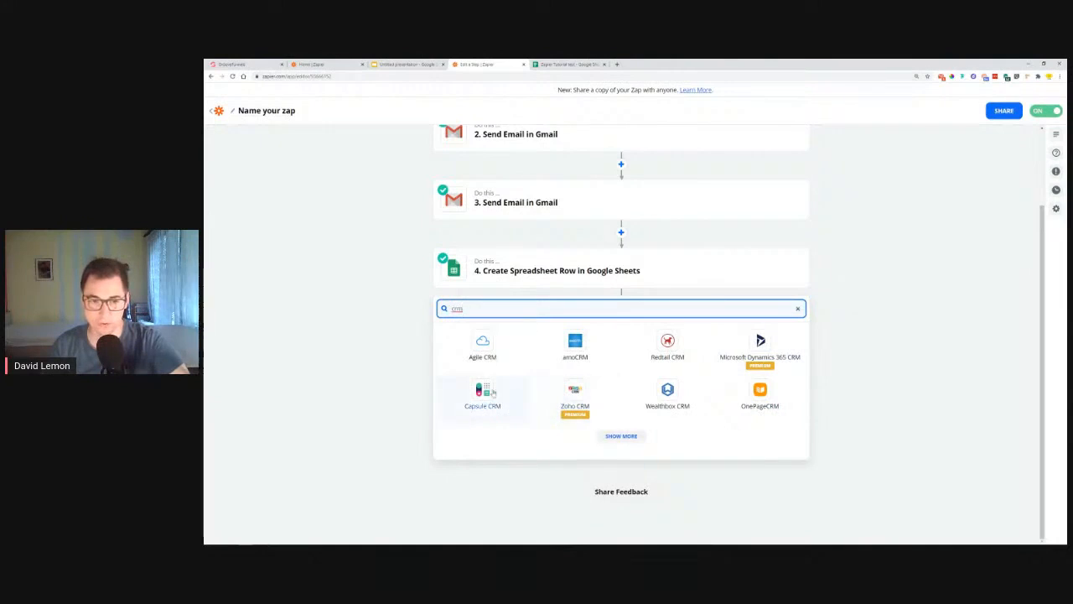
{"action": "left_click", "coordinate": [627, 440]}
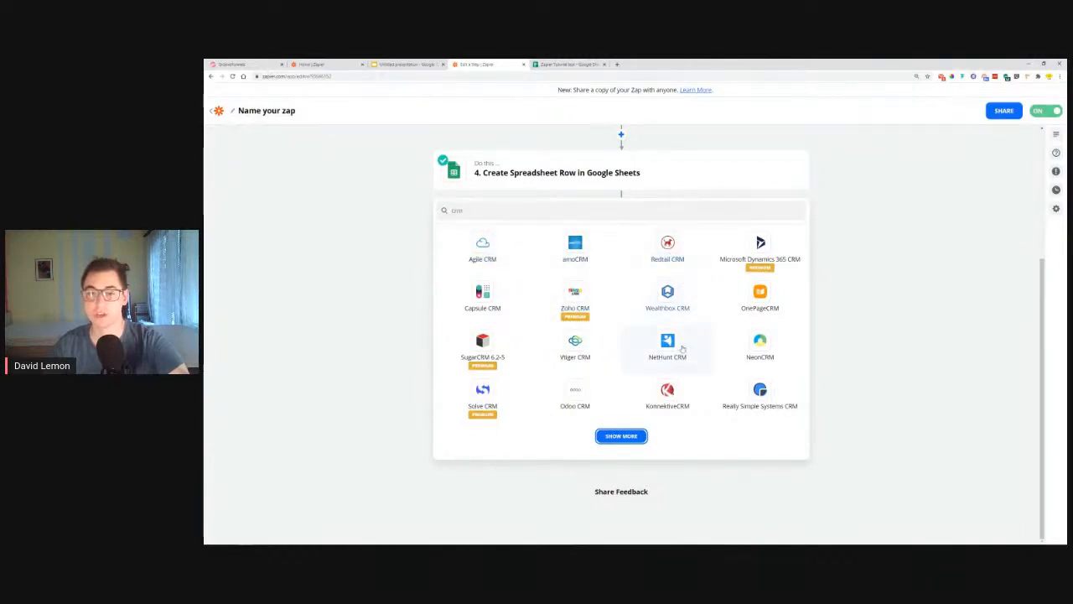
{"action": "left_click", "coordinate": [634, 443]}
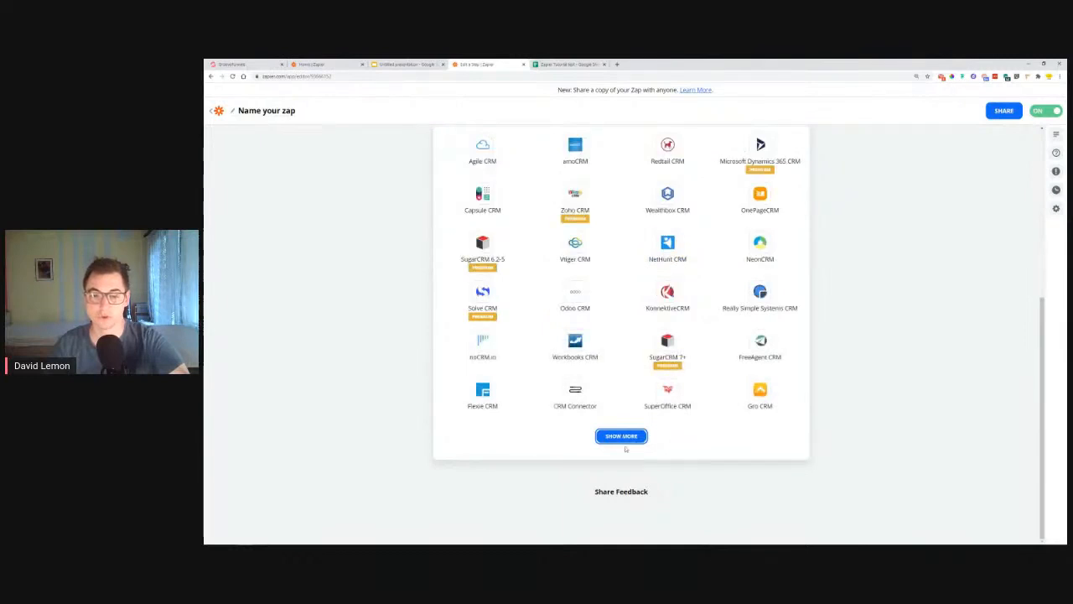
{"action": "left_click", "coordinate": [620, 443]}
{"action": "scroll", "coordinate": [684, 344], "scroll_direction": "up", "scroll_amount": 3}
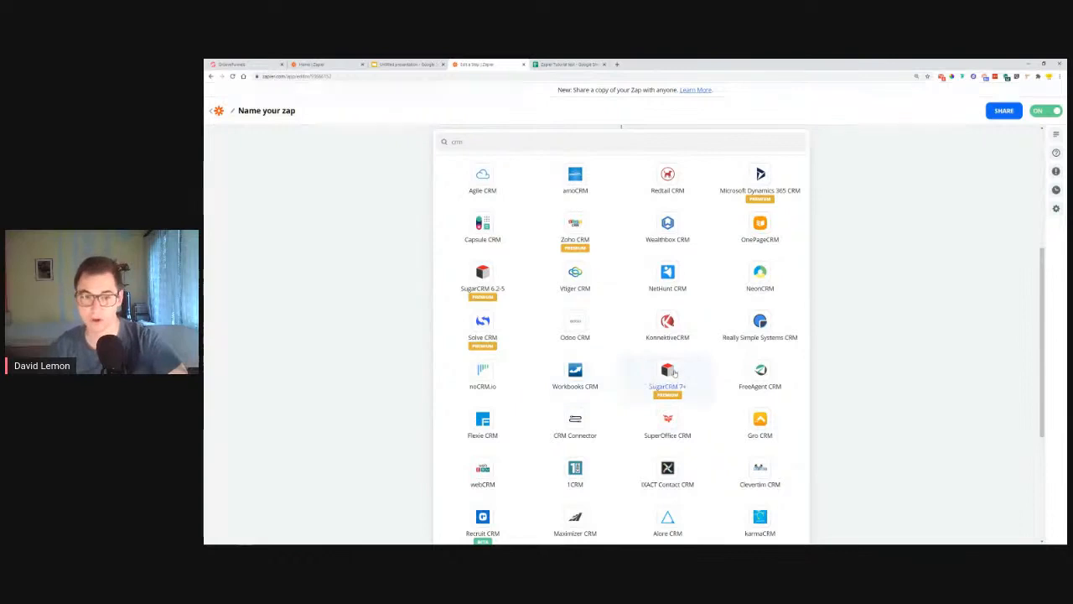
{"action": "scroll", "coordinate": [675, 369], "scroll_direction": "up", "scroll_amount": 3}
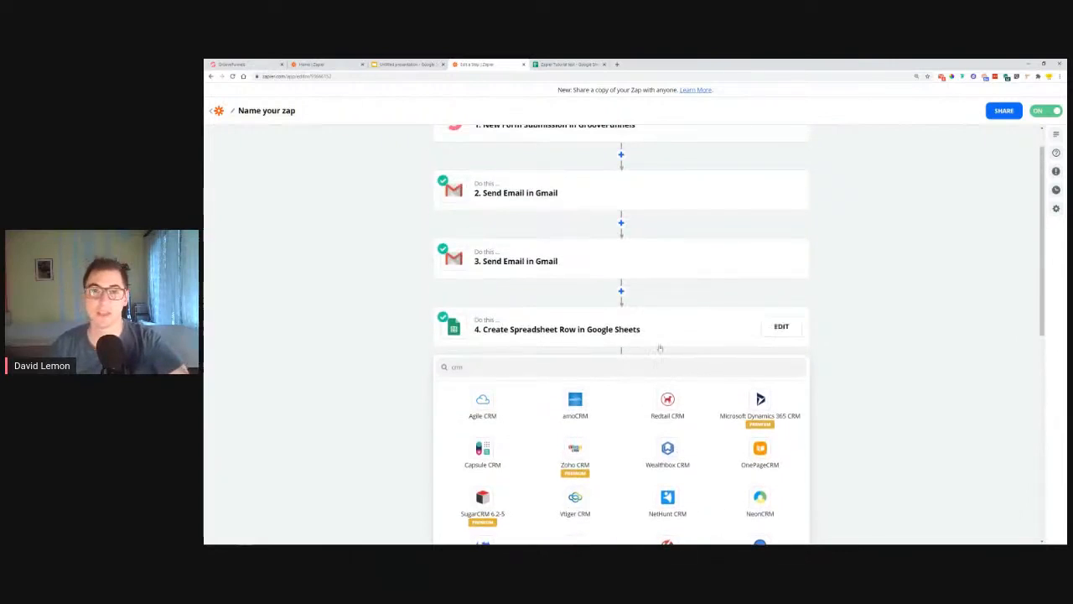
{"action": "left_click", "coordinate": [858, 364]}
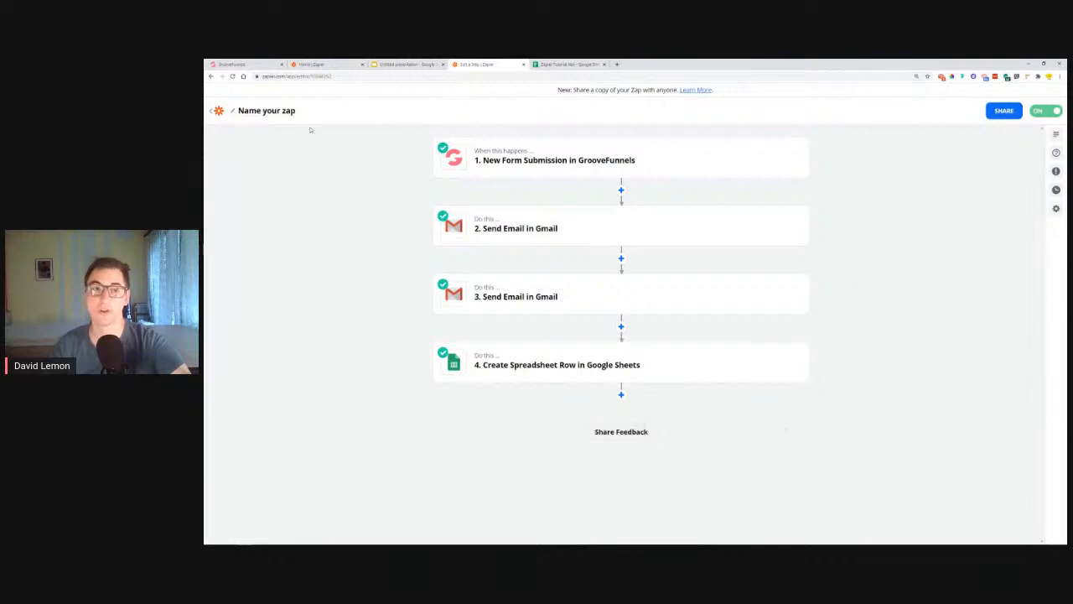
{"action": "left_click", "coordinate": [408, 64]}
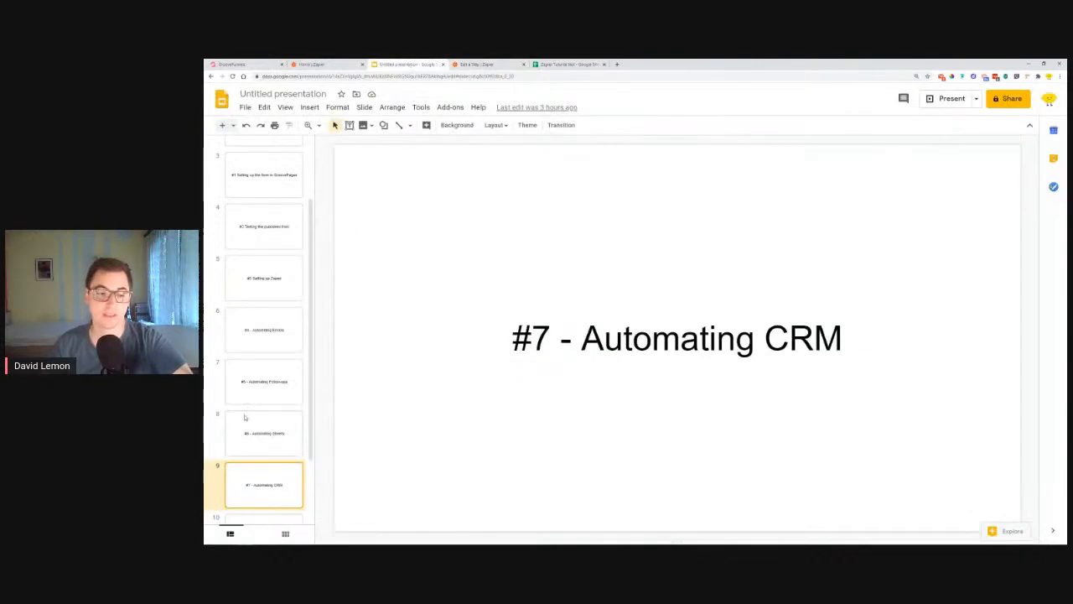
{"action": "scroll", "coordinate": [270, 408], "scroll_direction": "down", "scroll_amount": 2}
{"action": "scroll", "coordinate": [269, 409], "scroll_direction": "up", "scroll_amount": 5}
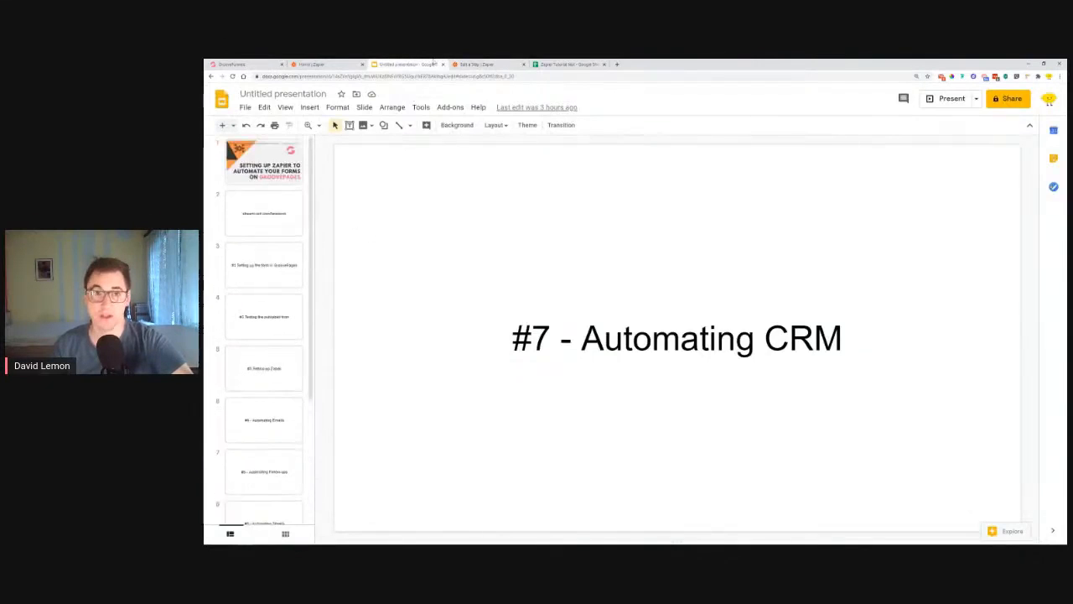
{"action": "left_click", "coordinate": [475, 63]}
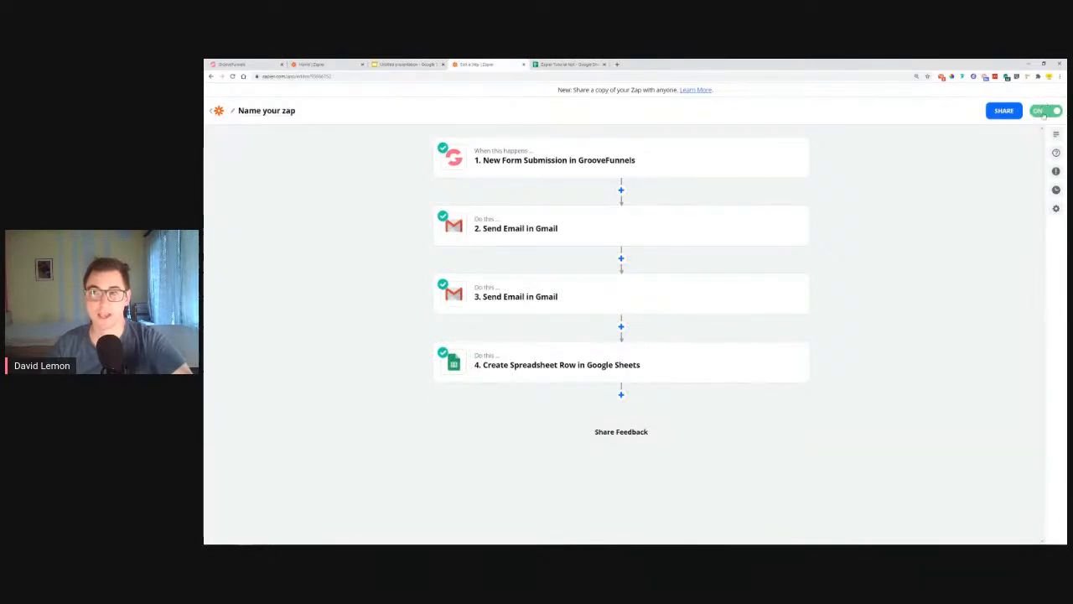
Step: Go via the Zapier dashboard to the GrooveFunnels builder showing the Contact Us page
{"action": "left_click", "coordinate": [352, 64]}
{"action": "left_click", "coordinate": [243, 65]}
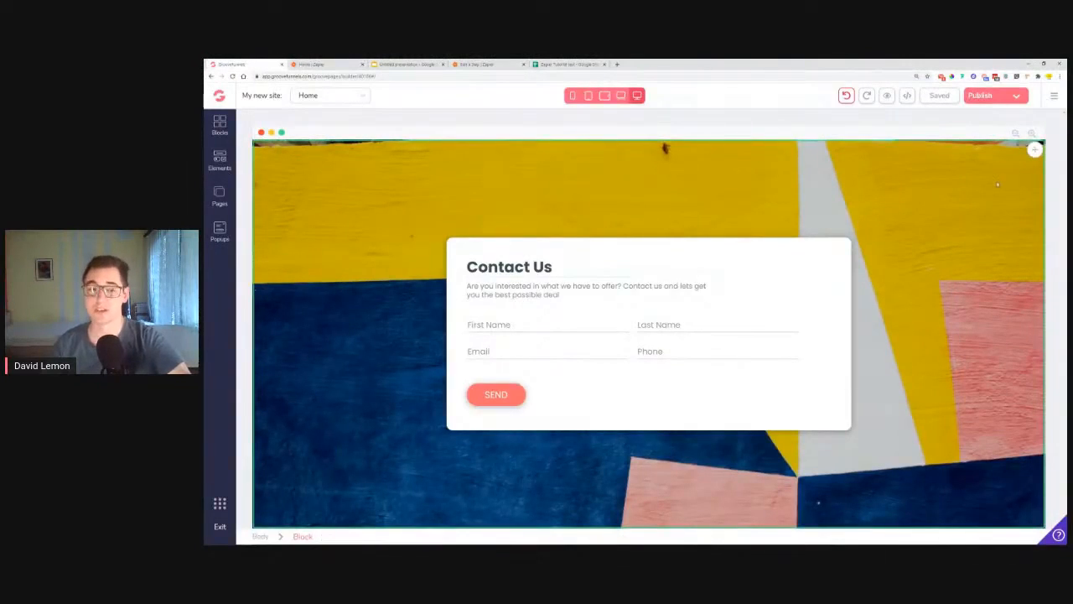
Step: Publish the Contact Us page to its hosted subdomain
{"action": "left_click", "coordinate": [1017, 98]}
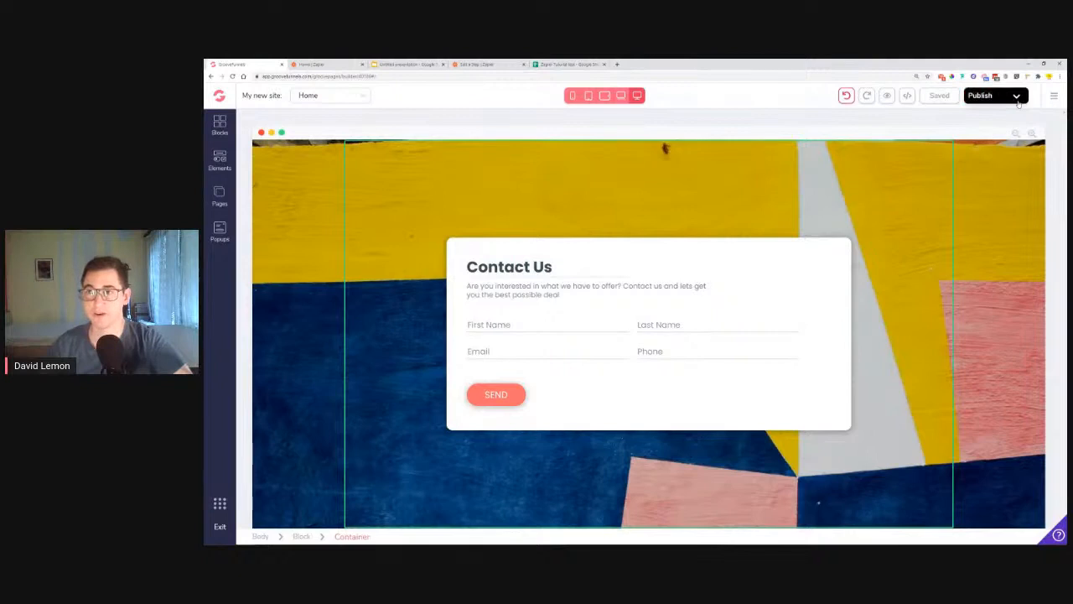
{"action": "left_click", "coordinate": [997, 412]}
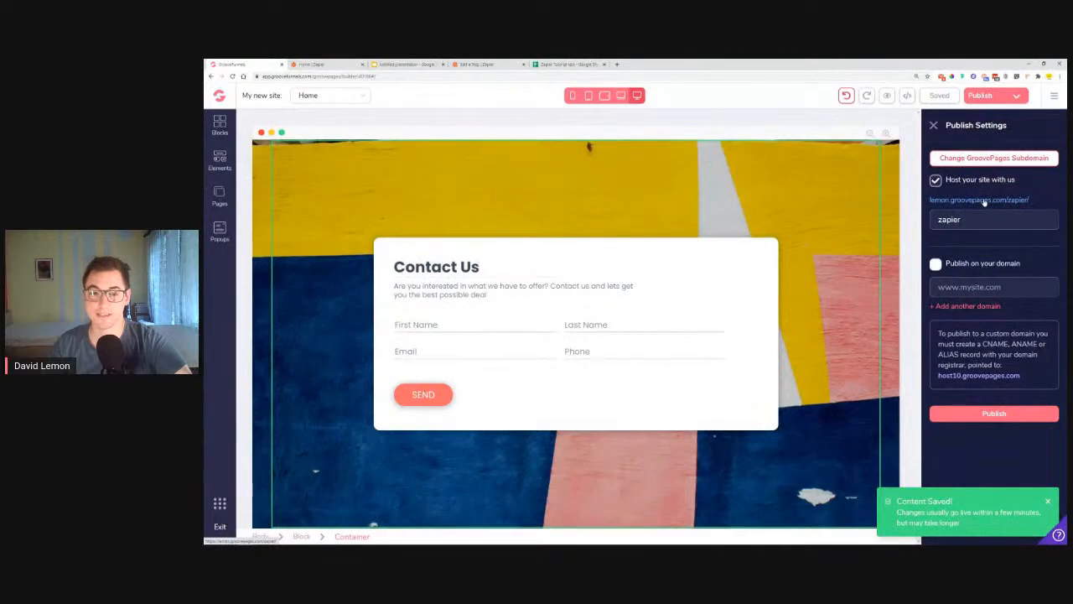
{"action": "left_click", "coordinate": [441, 350]}
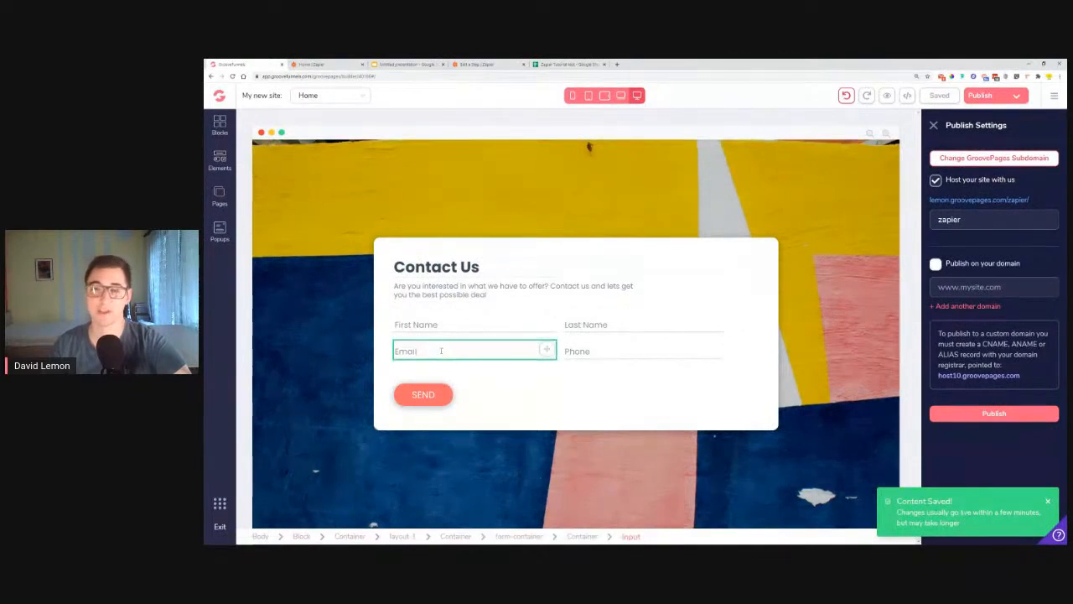
{"action": "left_click", "coordinate": [830, 232]}
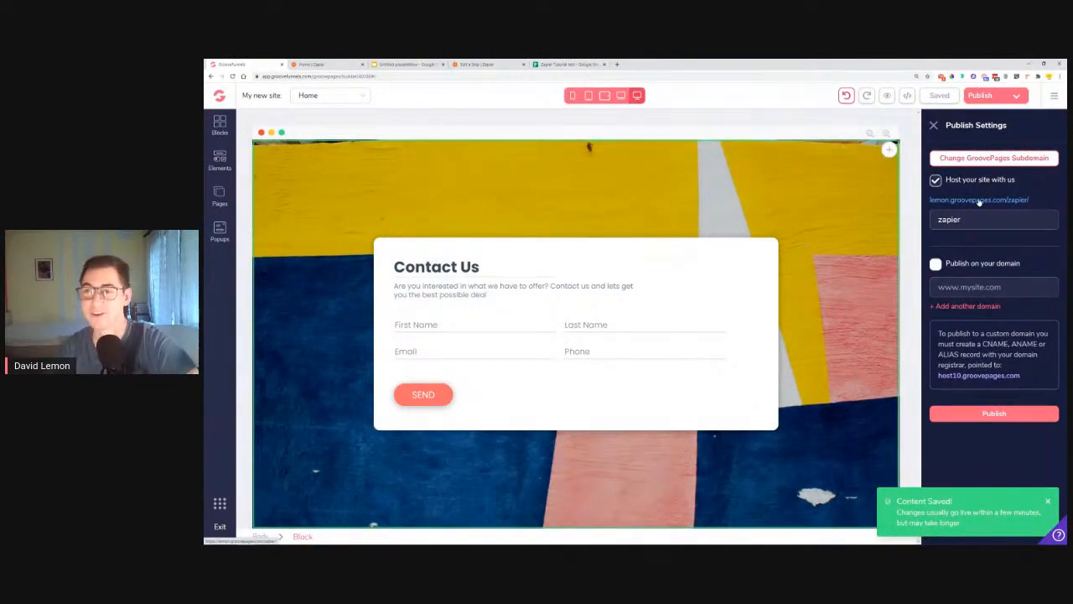
Step: Open the live published page in a new tab, then return to the Zapier zap editor
{"action": "left_click", "coordinate": [978, 201]}
{"action": "left_click", "coordinate": [332, 66]}
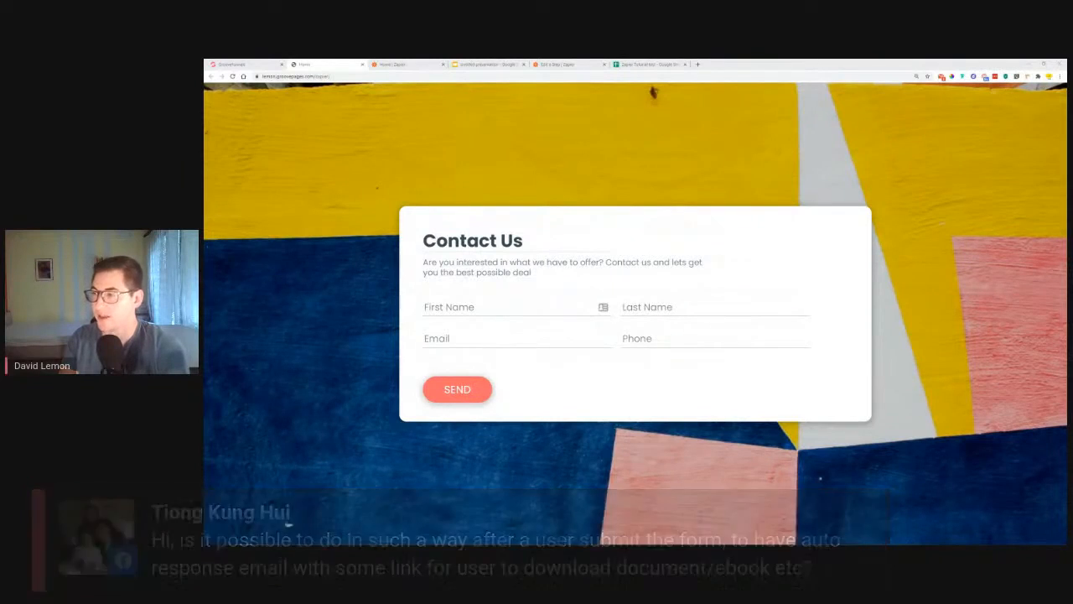
{"action": "left_click", "coordinate": [560, 65]}
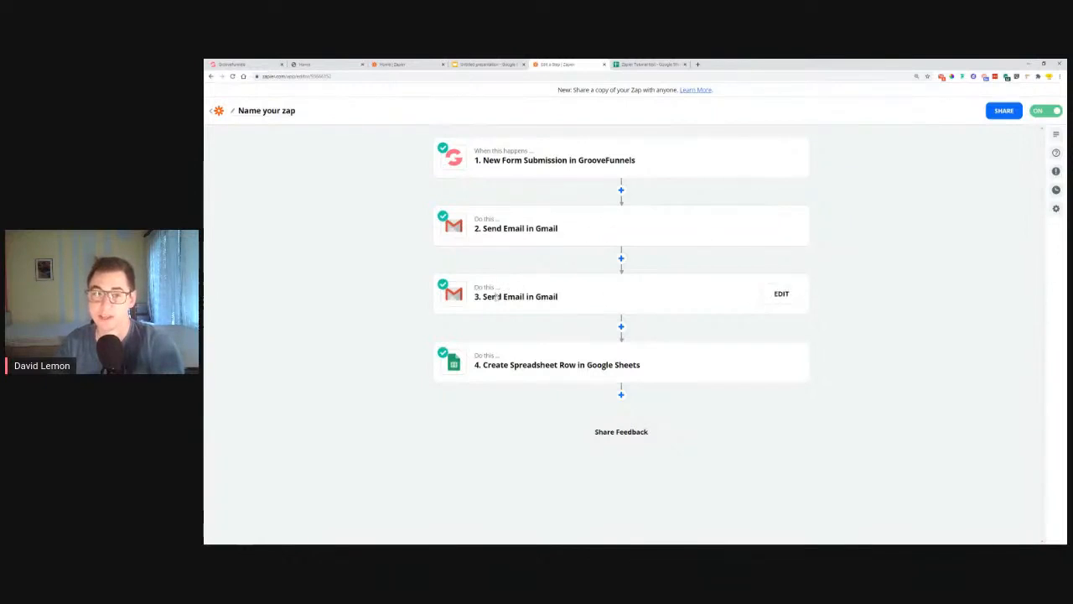
Step: Add a blank line above the sign-off name in step 3's email body, then go to the test sheet
{"action": "left_click", "coordinate": [773, 295]}
{"action": "left_click", "coordinate": [473, 324]}
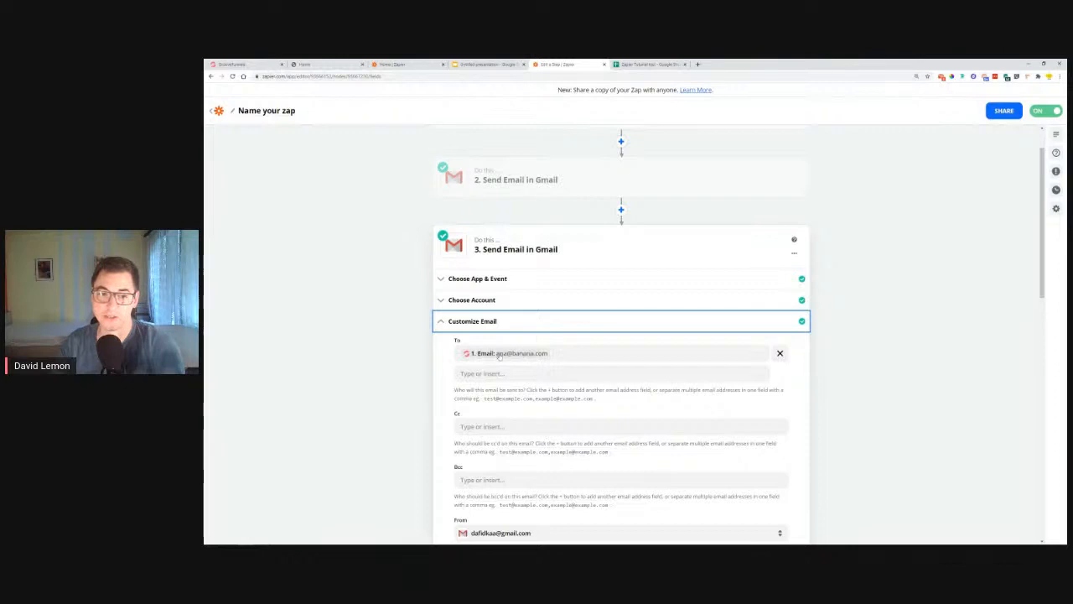
{"action": "scroll", "coordinate": [501, 356], "scroll_direction": "down", "scroll_amount": 5}
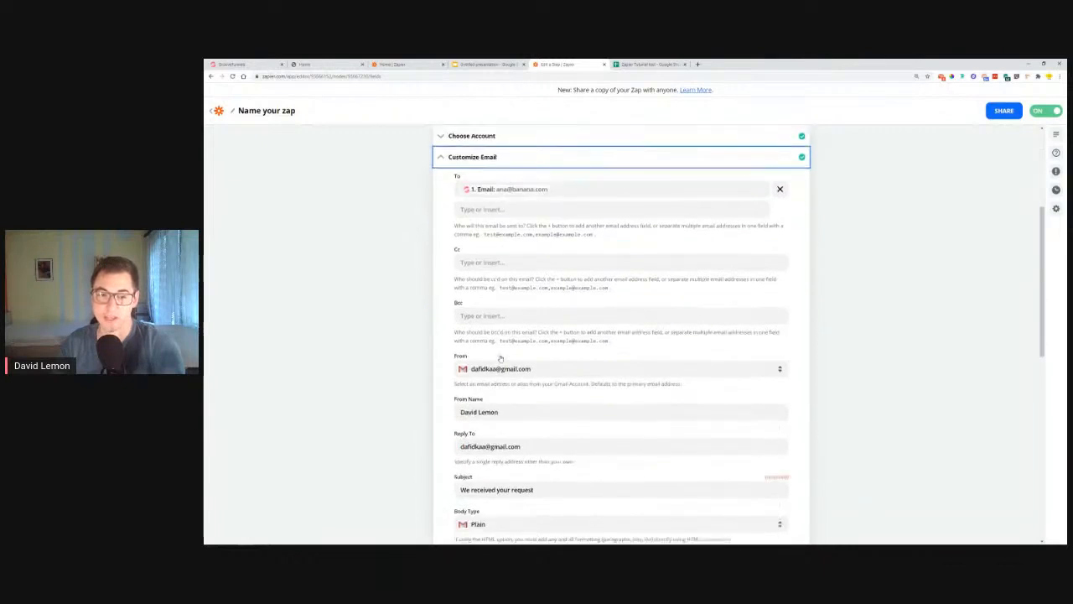
{"action": "left_click", "coordinate": [528, 334]}
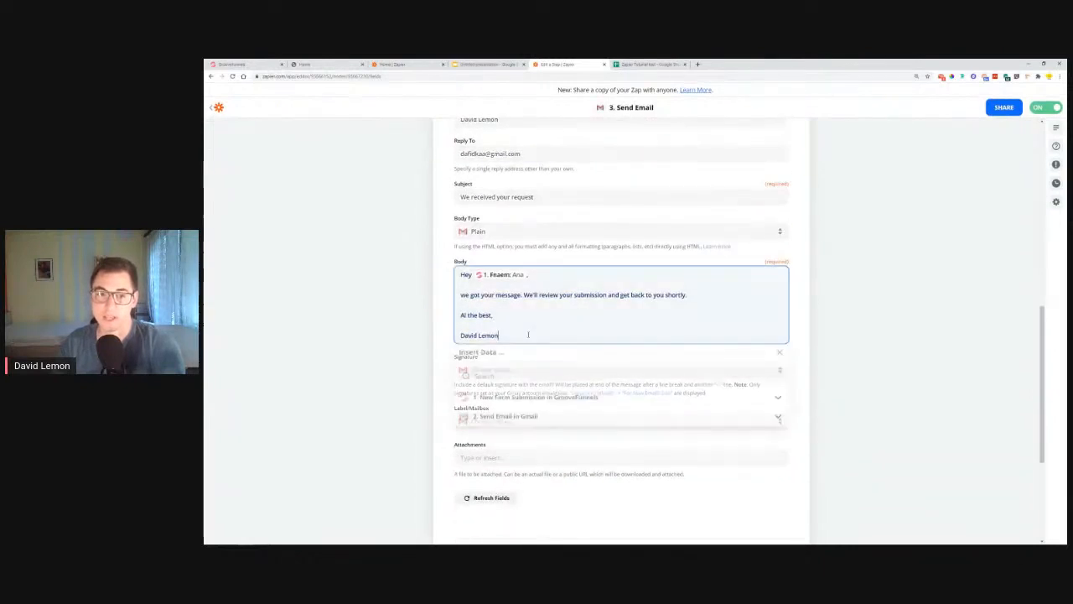
{"action": "key", "text": "Return"}
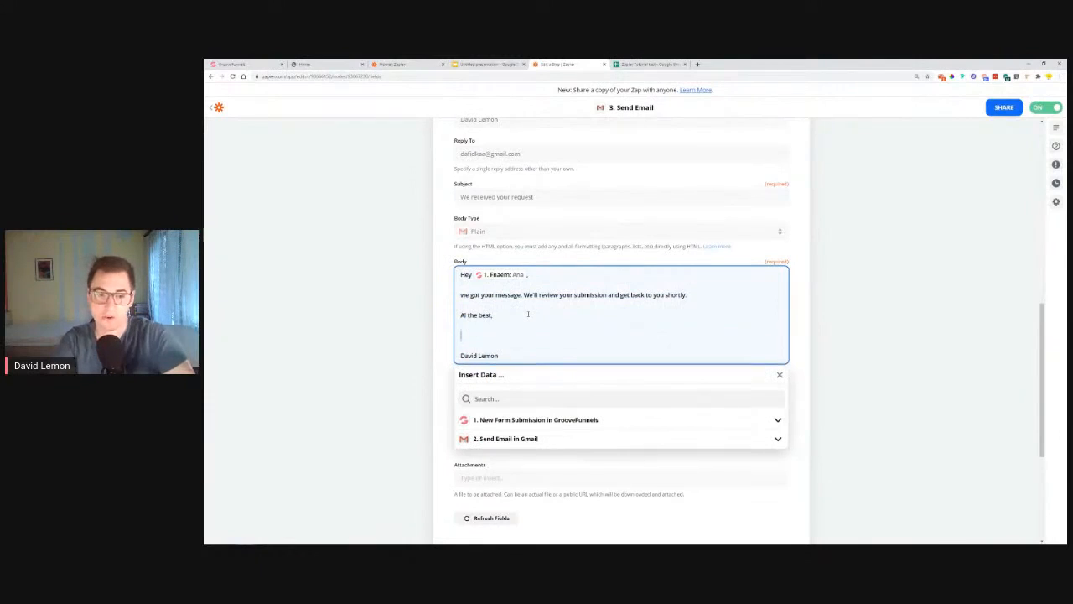
{"action": "left_click", "coordinate": [642, 63]}
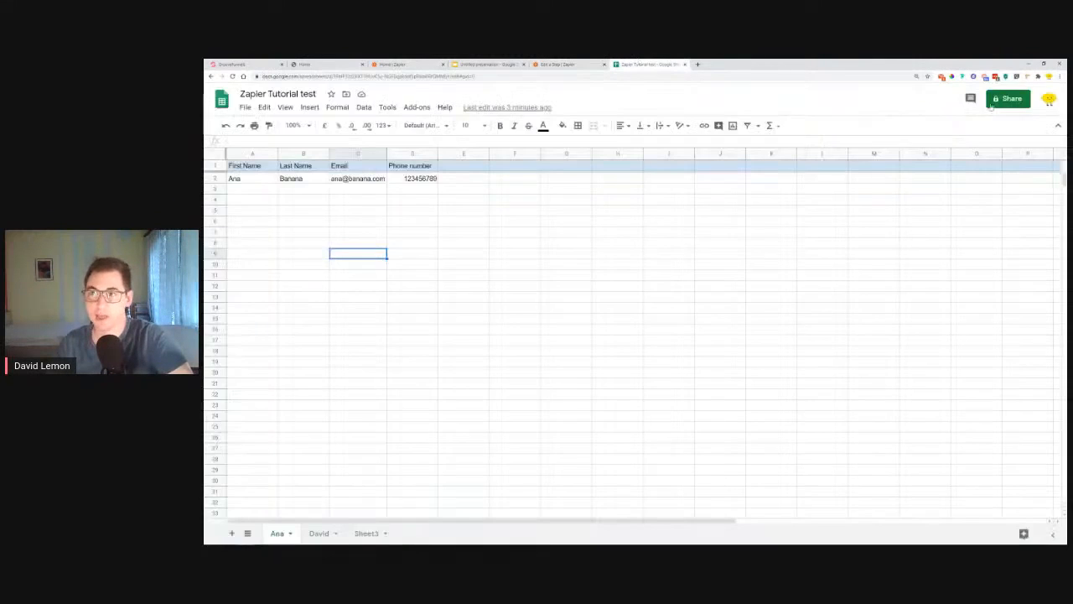
Step: Make the Zapier Tutorial test sheet viewable by anyone with the link and copy that link
{"action": "left_click", "coordinate": [1013, 101]}
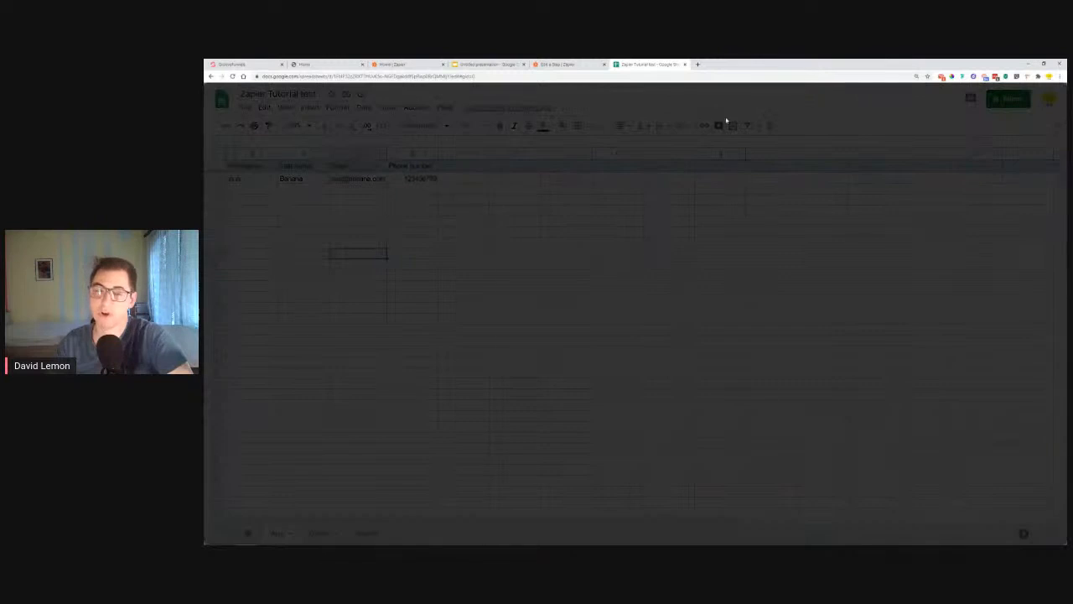
{"action": "left_click", "coordinate": [535, 396]}
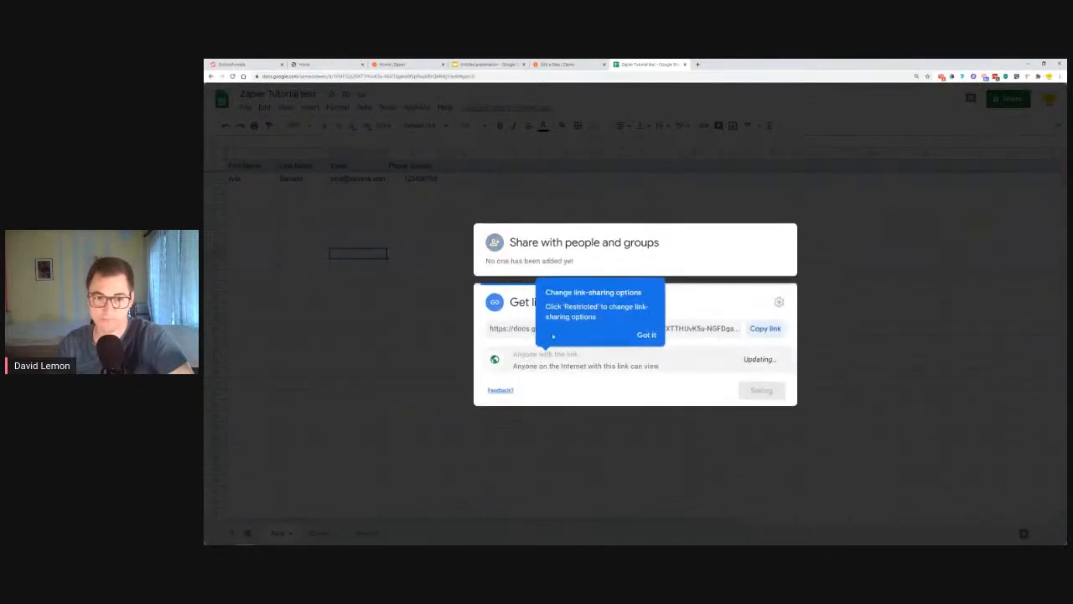
{"action": "left_click", "coordinate": [764, 327]}
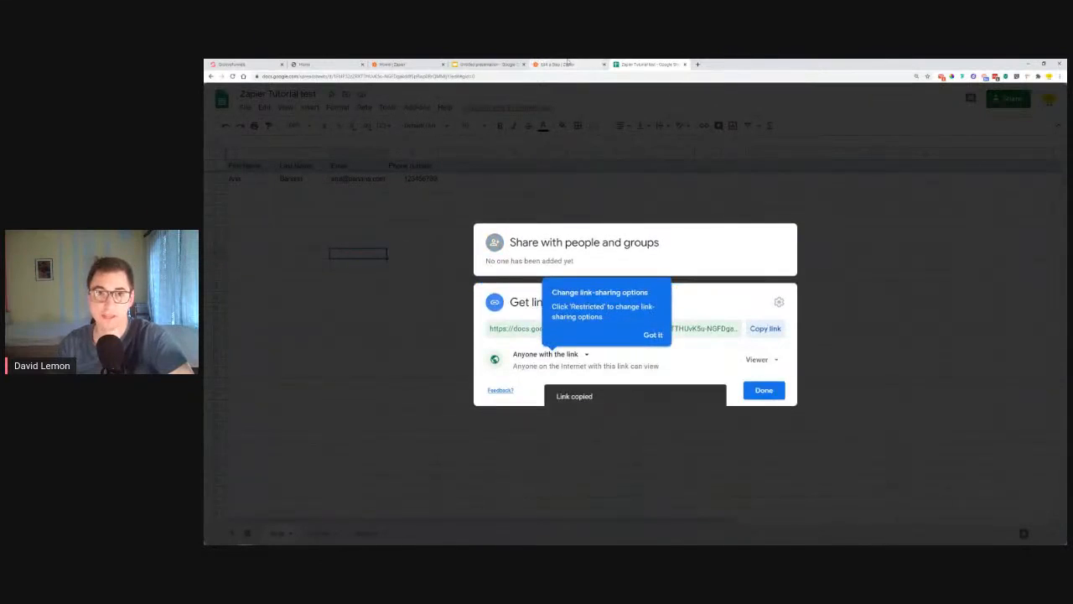
{"action": "left_click", "coordinate": [568, 64]}
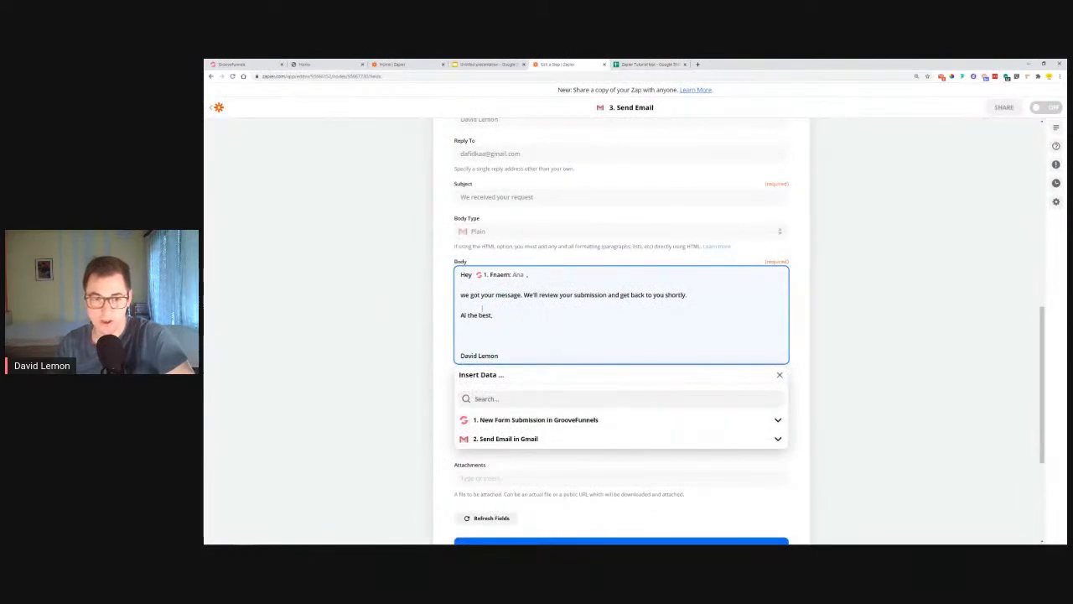
Step: Paste the sheet's share link into step 3's email body after 'shortly.'
{"action": "key", "text": "BackSpace"}
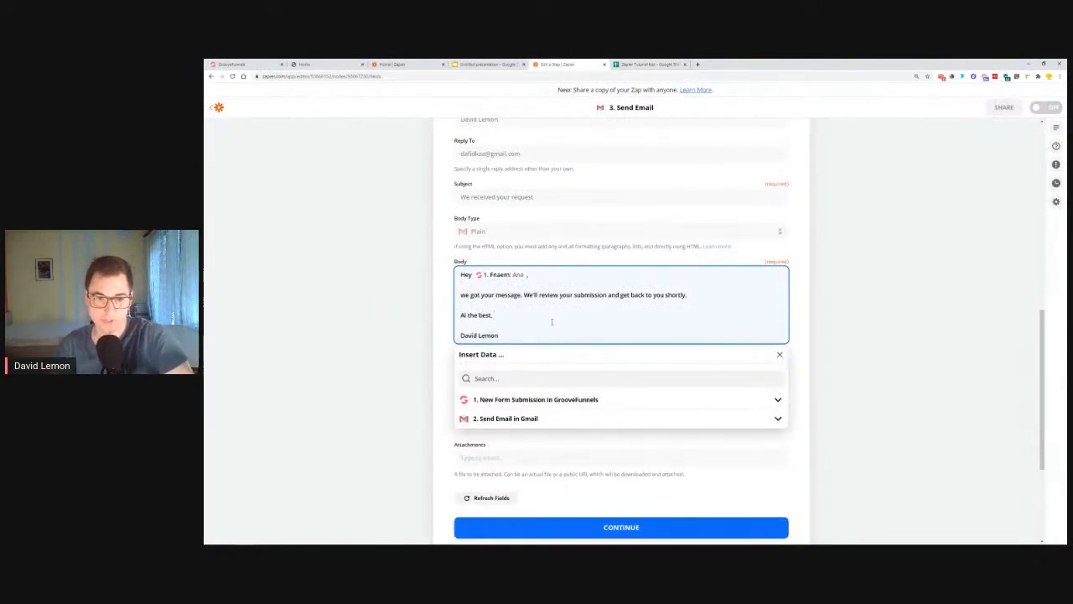
{"action": "key", "text": "Return"}
{"action": "key", "text": "Return"}
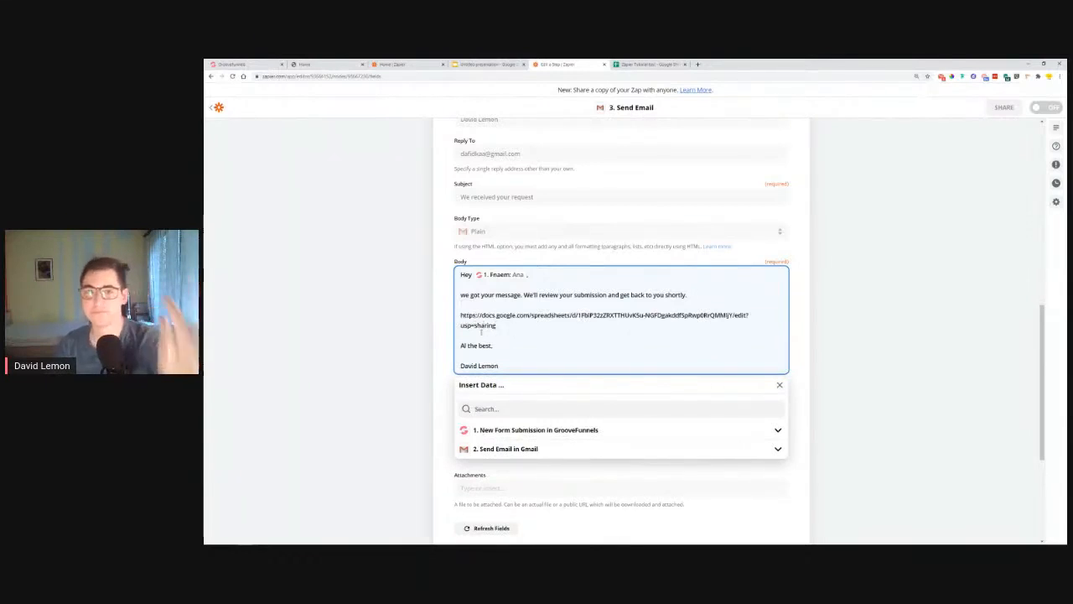
{"action": "left_click", "coordinate": [826, 313]}
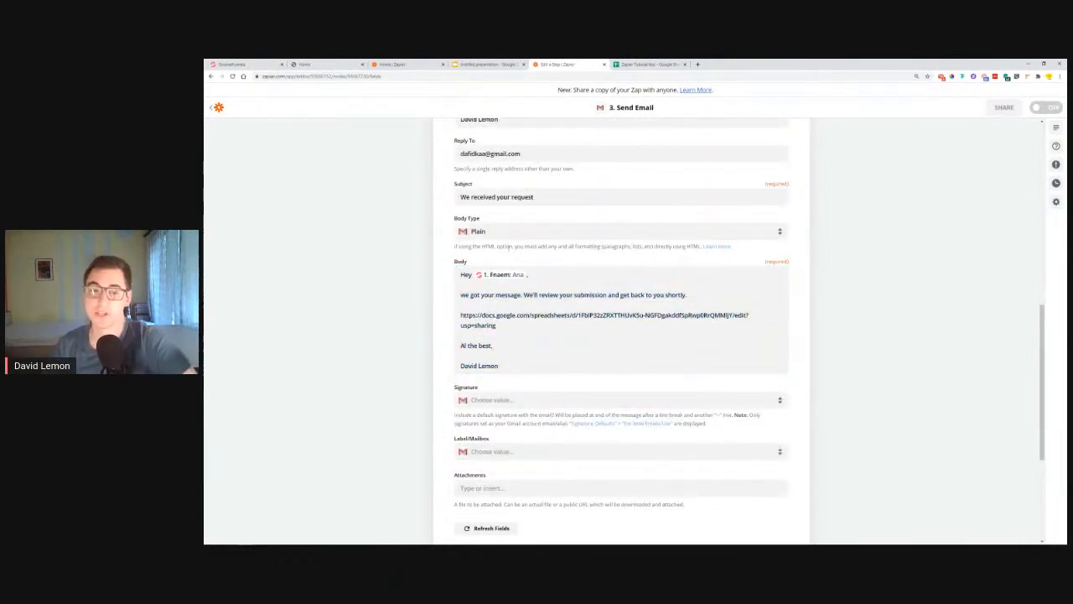
Step: Continue past the second email step, switch the zap on, and finish editing
{"action": "scroll", "coordinate": [594, 279], "scroll_direction": "down", "scroll_amount": 2}
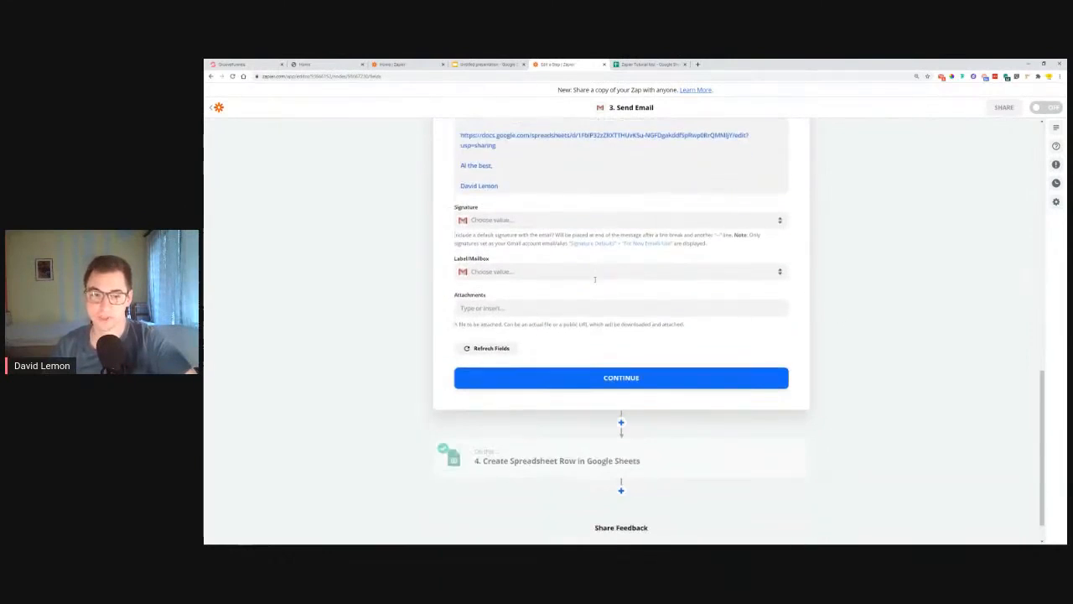
{"action": "left_click", "coordinate": [633, 379]}
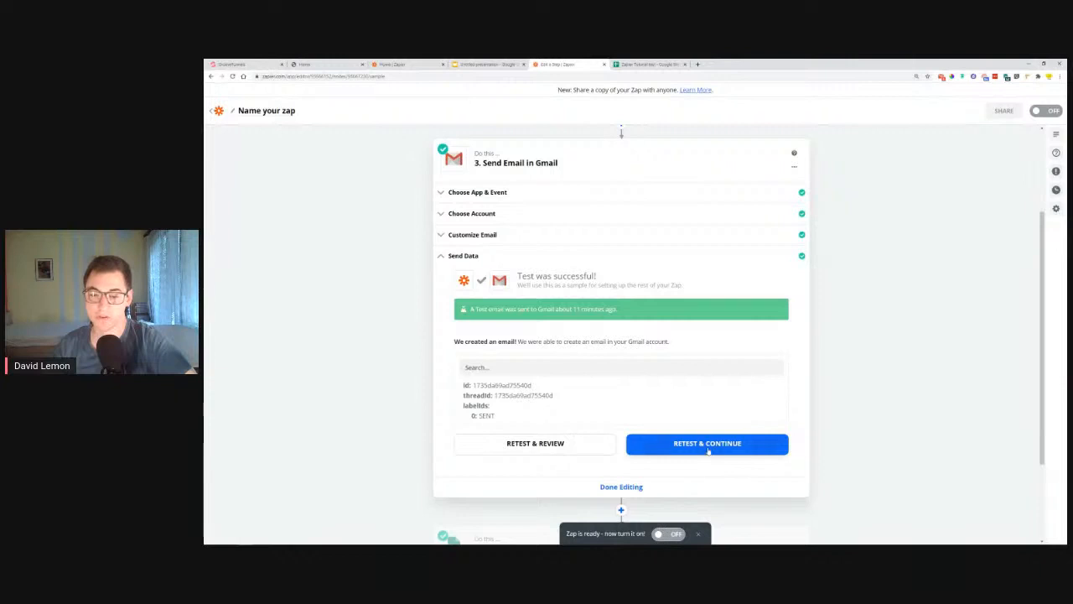
{"action": "left_click", "coordinate": [671, 535]}
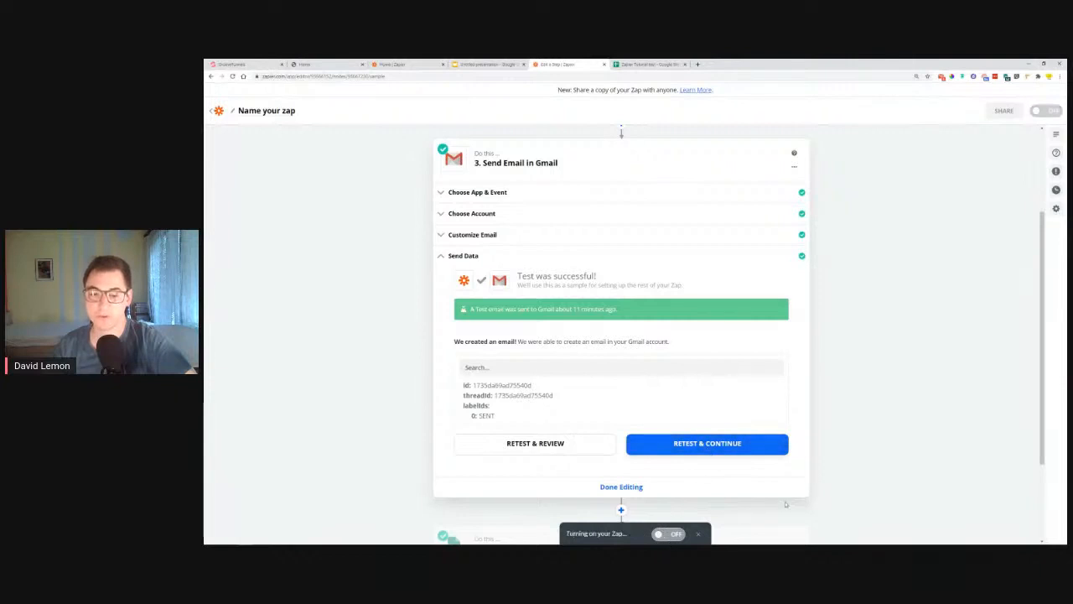
{"action": "left_click", "coordinate": [634, 489]}
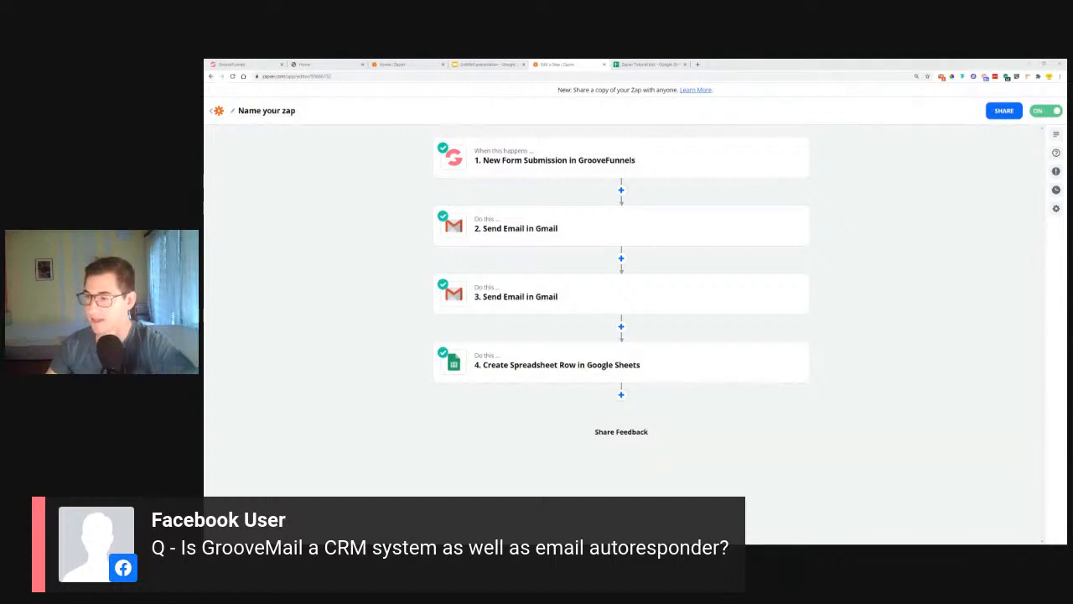
Step: Open the GrooveMail sneak-peek page from the Groove apps list, then bring up the app list again to choose GrooveMember
{"action": "left_click", "coordinate": [243, 62]}
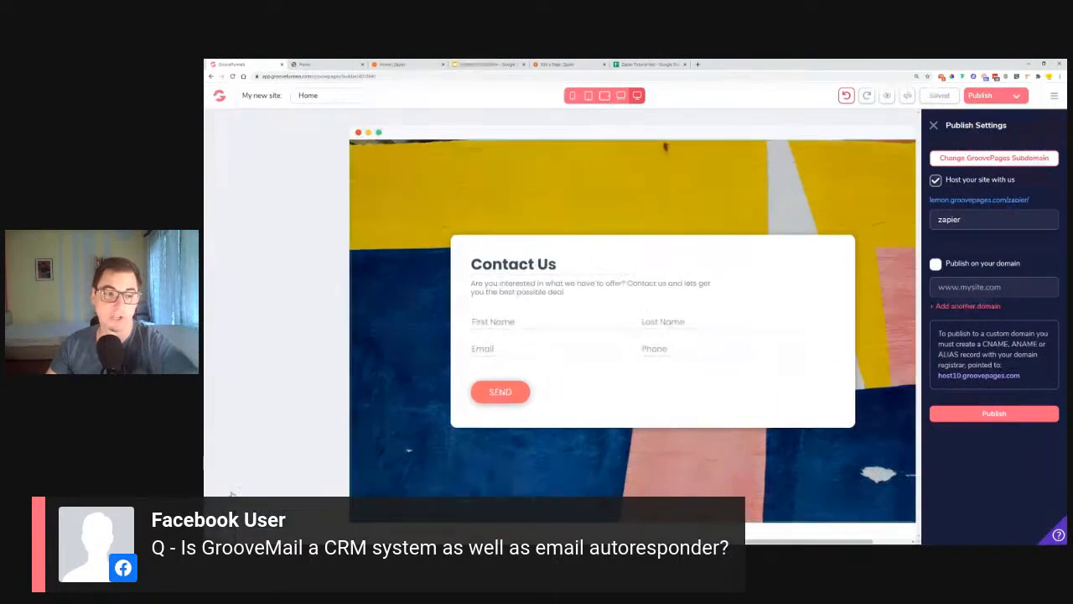
{"action": "mouse_move", "coordinate": [234, 434]}
{"action": "left_click", "coordinate": [263, 280]}
{"action": "left_click", "coordinate": [327, 64]}
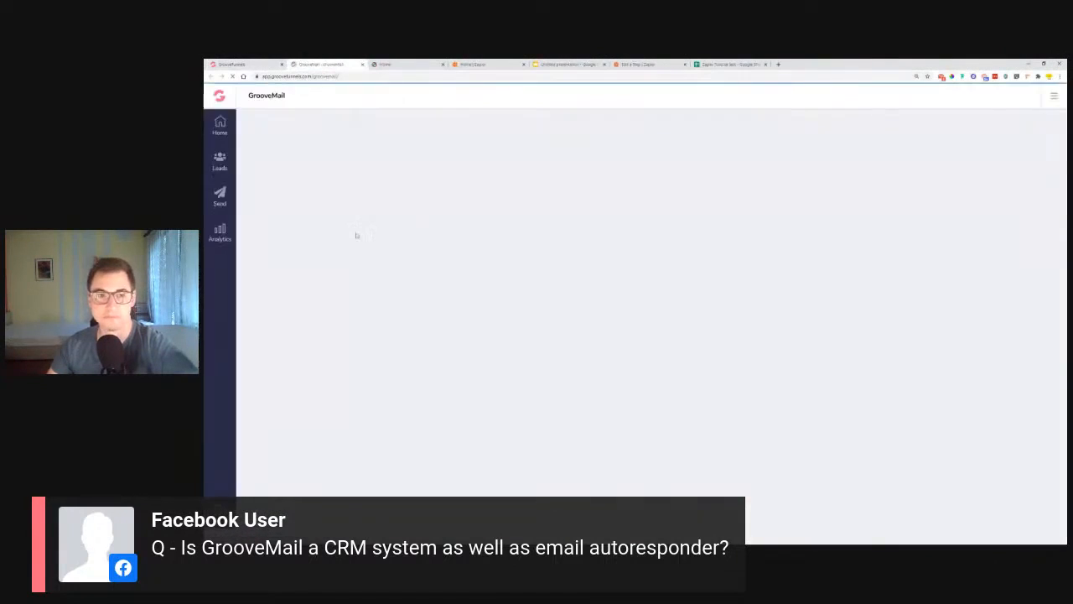
{"action": "scroll", "coordinate": [356, 236], "scroll_direction": "down", "scroll_amount": 2}
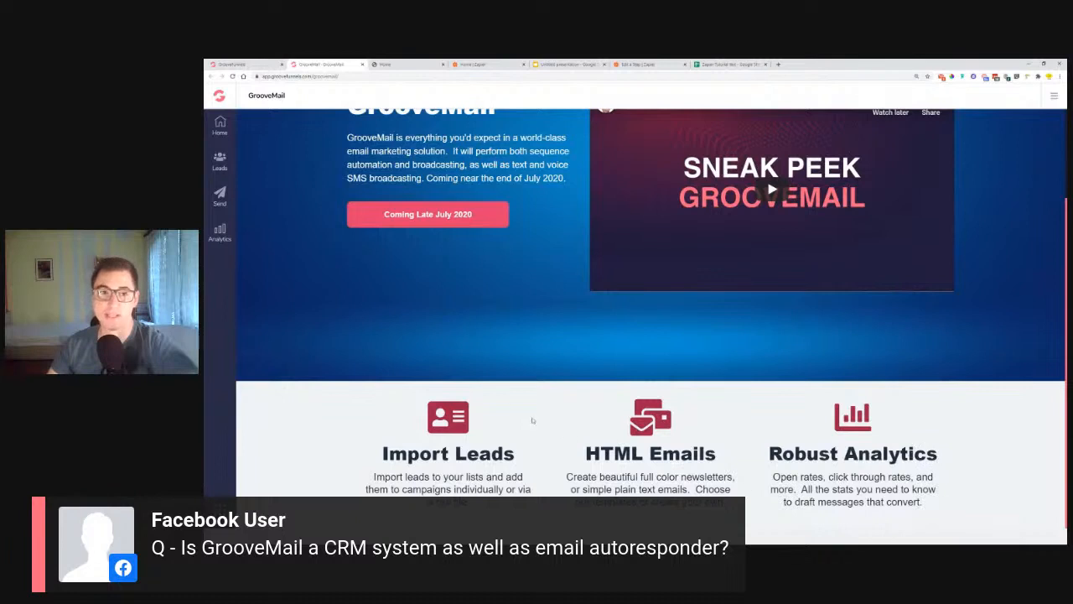
{"action": "scroll", "coordinate": [315, 321], "scroll_direction": "up", "scroll_amount": 1}
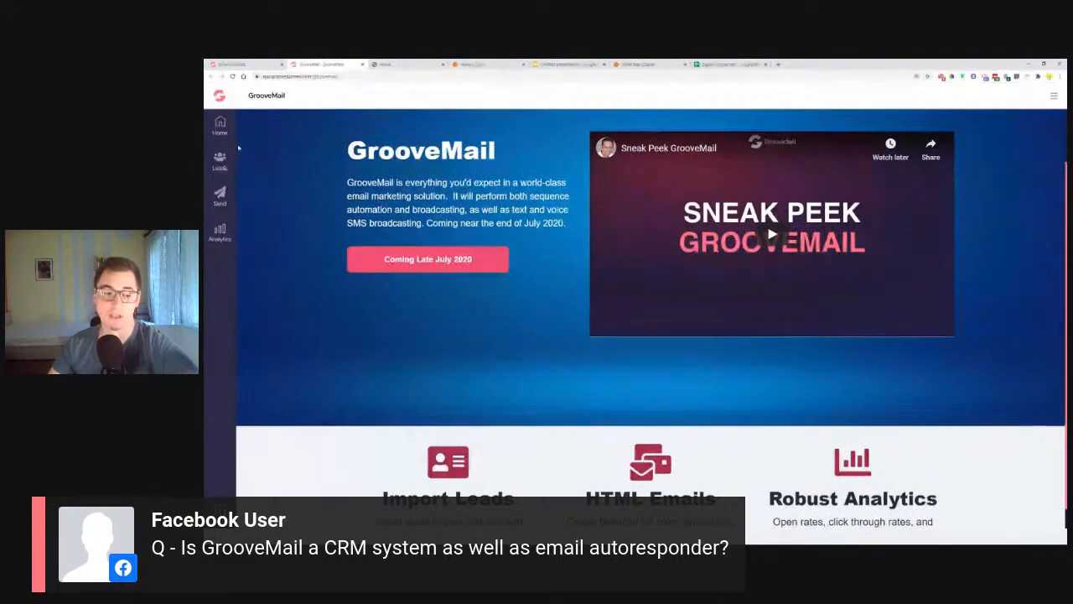
{"action": "left_click", "coordinate": [219, 510]}
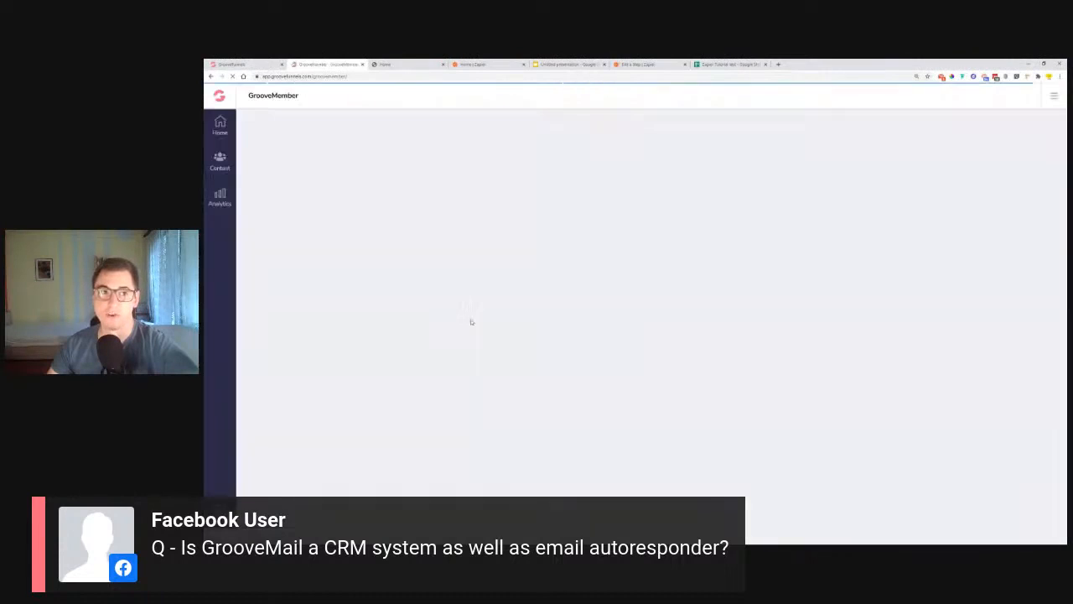
Step: Scroll through the GrooveMember overview, then switch back to the GrooveMail sneak-peek page
{"action": "scroll", "coordinate": [353, 294], "scroll_direction": "down", "scroll_amount": 3}
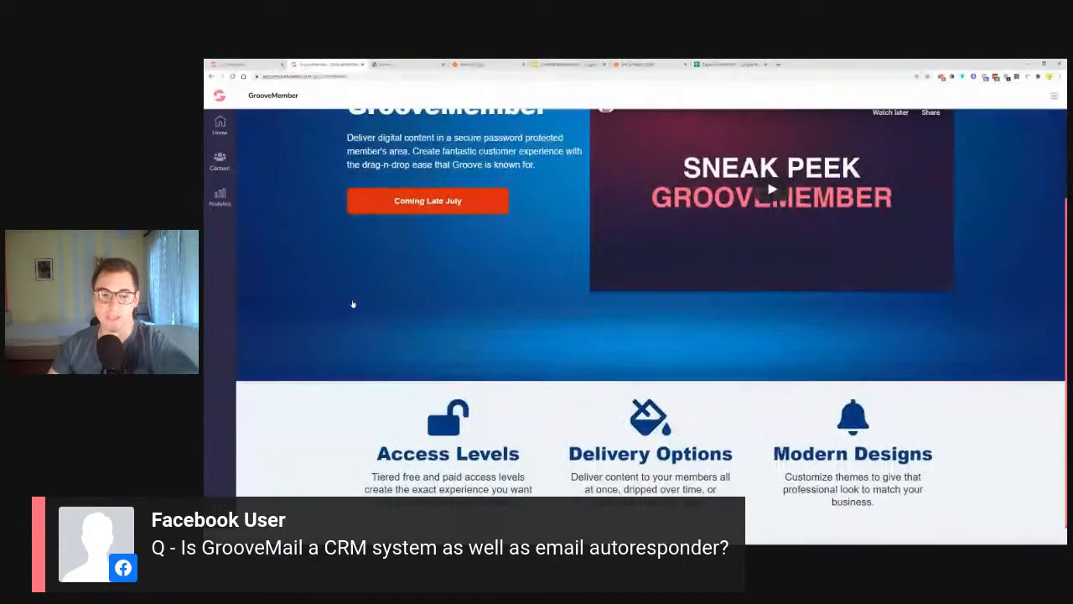
{"action": "scroll", "coordinate": [354, 306], "scroll_direction": "up", "scroll_amount": 2}
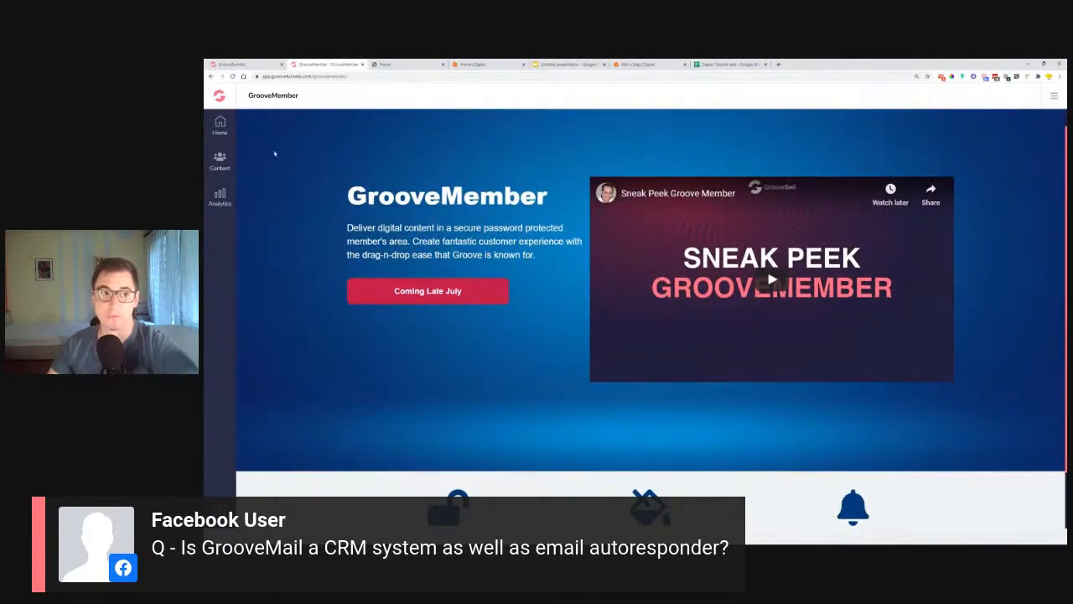
{"action": "left_click", "coordinate": [220, 96]}
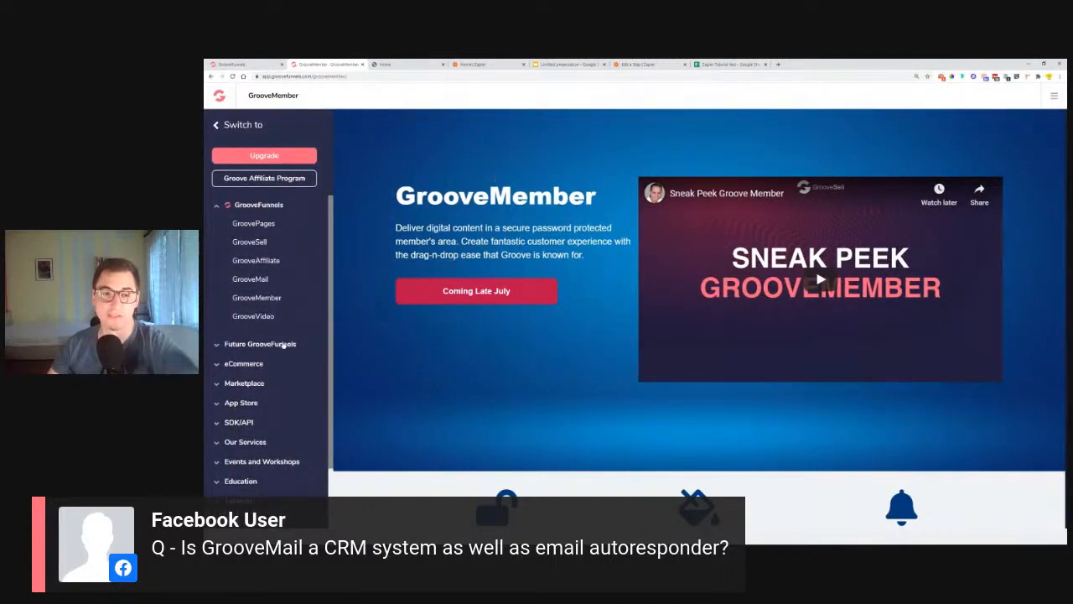
{"action": "left_click", "coordinate": [248, 279]}
{"action": "scroll", "coordinate": [577, 366], "scroll_direction": "down", "scroll_amount": 2}
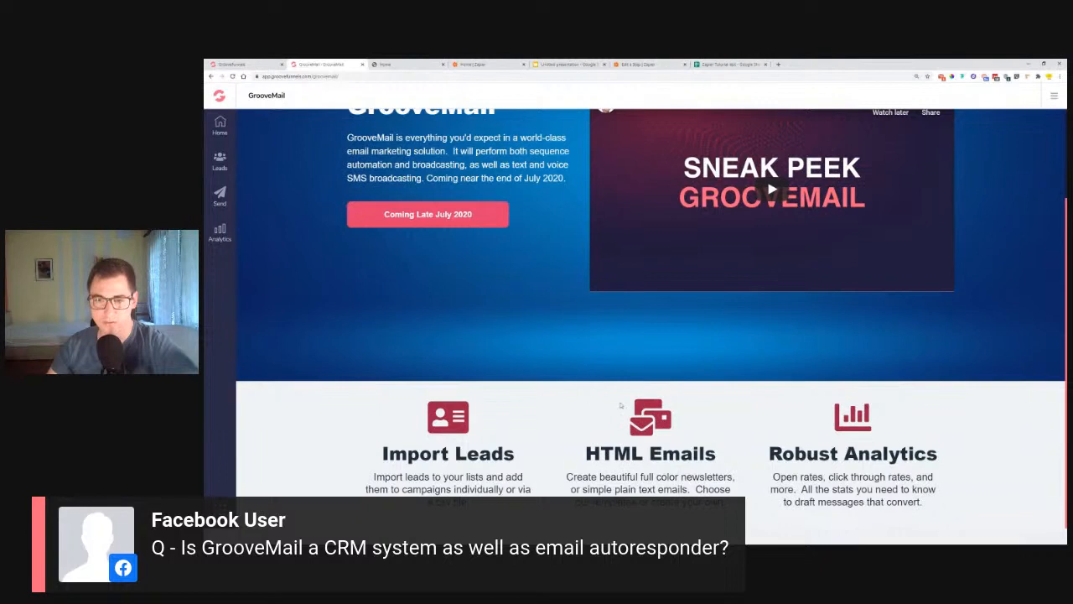
{"action": "scroll", "coordinate": [554, 412], "scroll_direction": "up", "scroll_amount": 1}
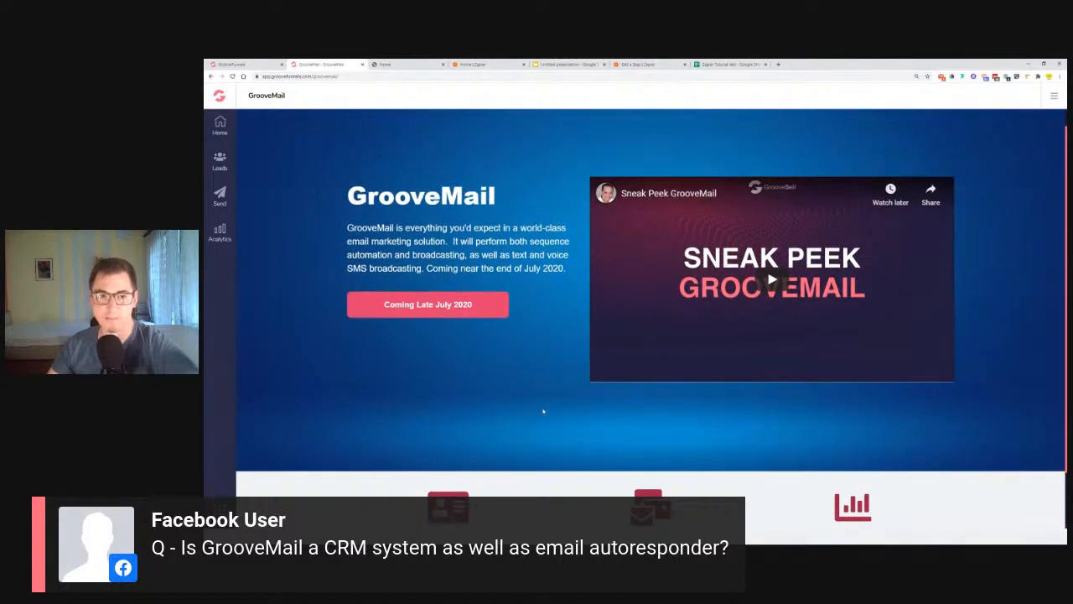
{"action": "scroll", "coordinate": [543, 411], "scroll_direction": "up", "scroll_amount": 1}
{"action": "scroll", "coordinate": [543, 403], "scroll_direction": "down", "scroll_amount": 1}
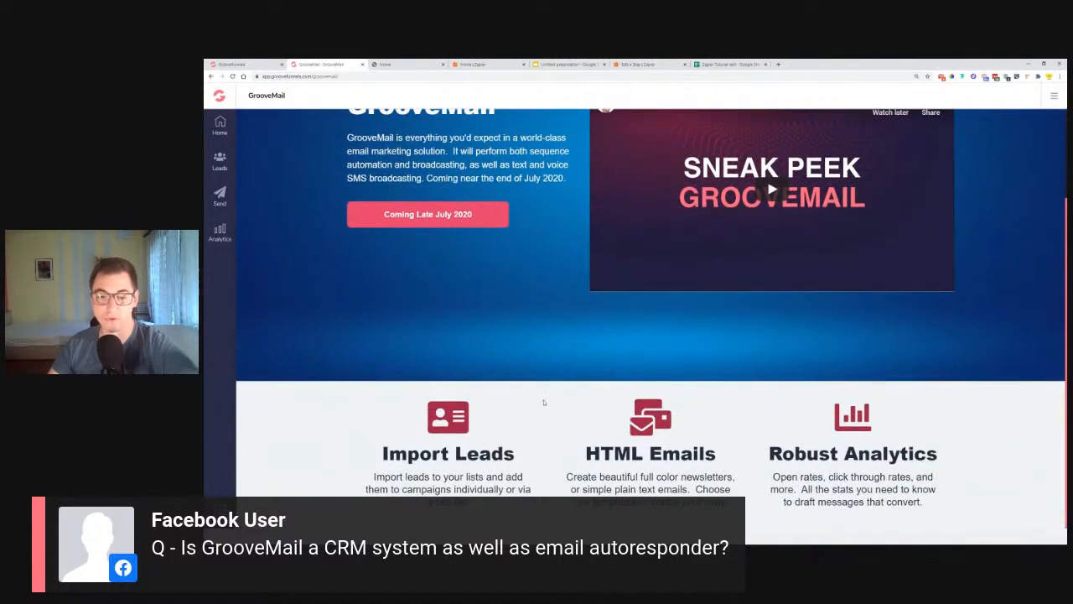
{"action": "scroll", "coordinate": [381, 434], "scroll_direction": "up", "scroll_amount": 1}
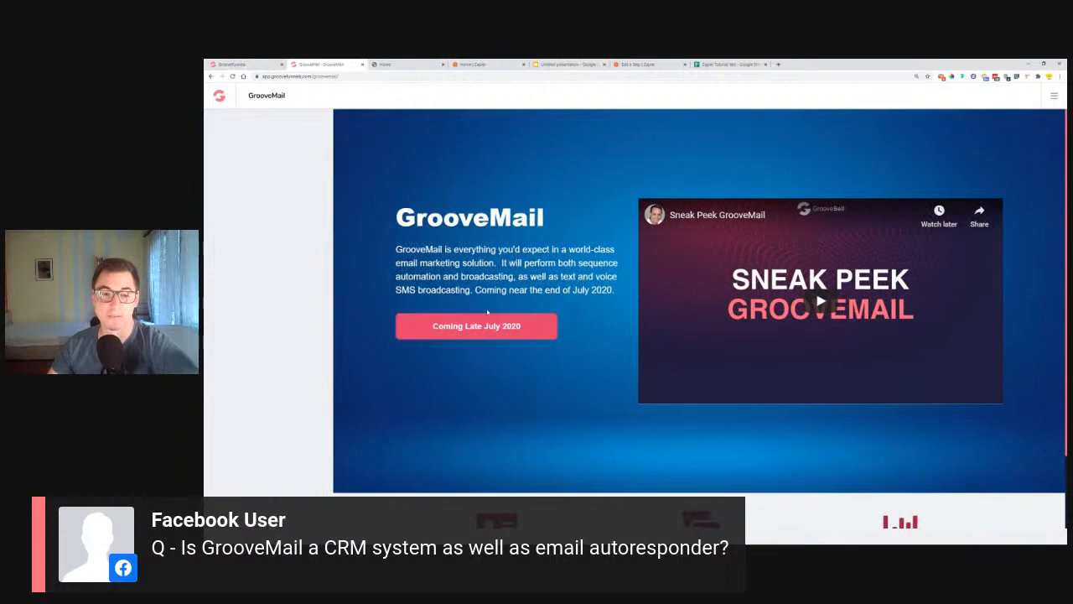
{"action": "mouse_move", "coordinate": [313, 254]}
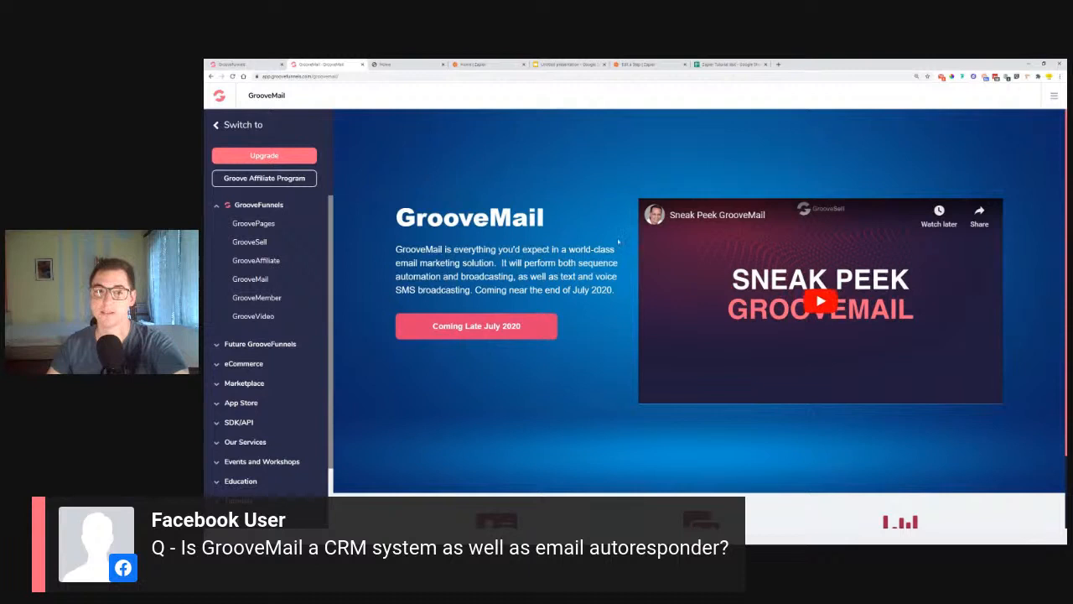
{"action": "left_click", "coordinate": [220, 126]}
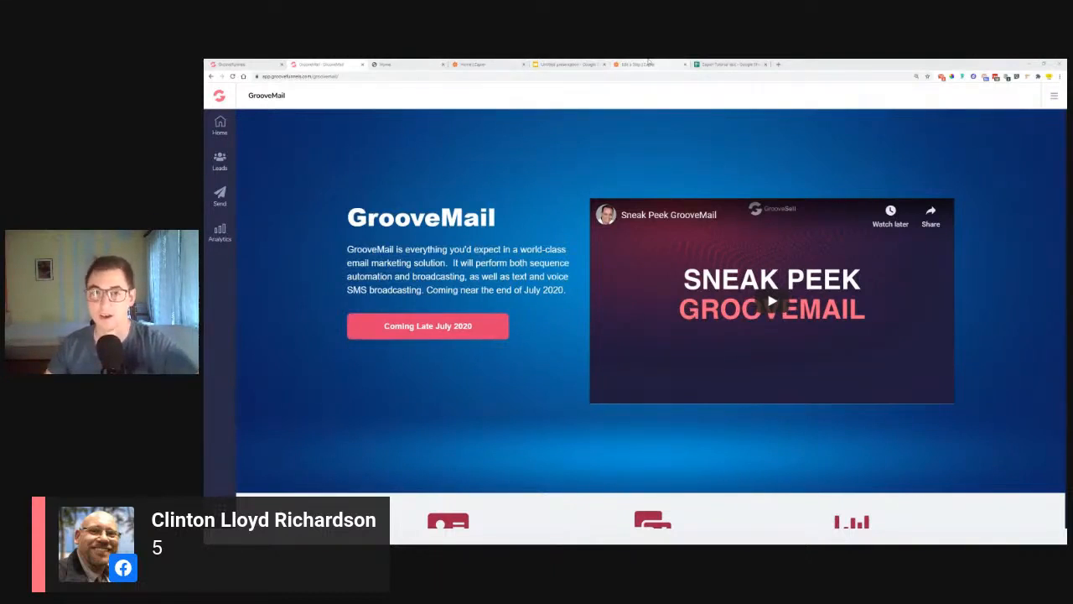
Step: Glance at the live zap in Zapier, then bring the published Contact Us page back up
{"action": "left_click", "coordinate": [649, 63]}
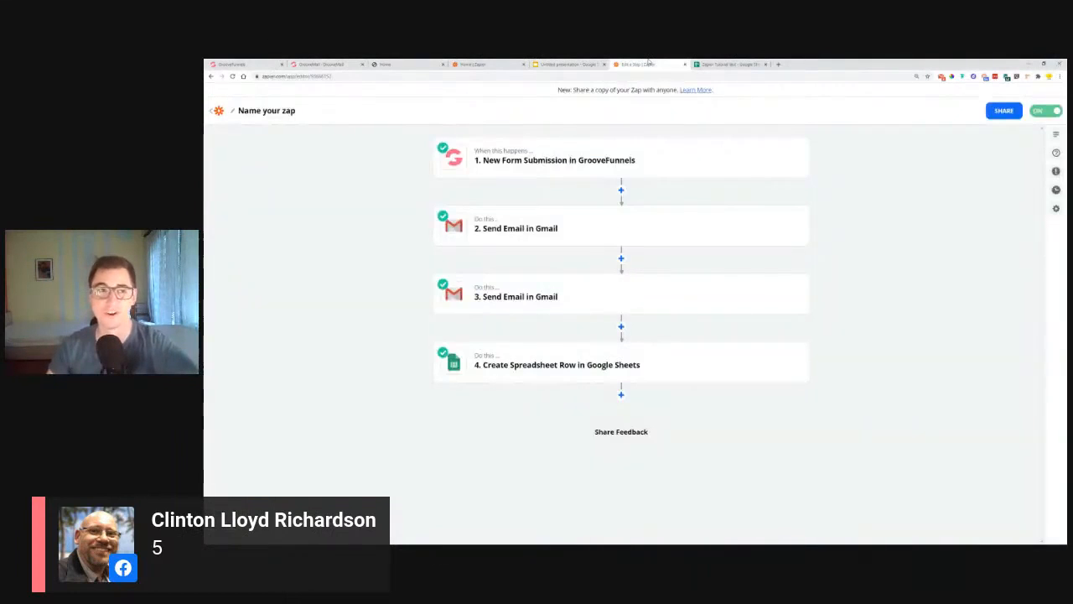
{"action": "left_click", "coordinate": [236, 64]}
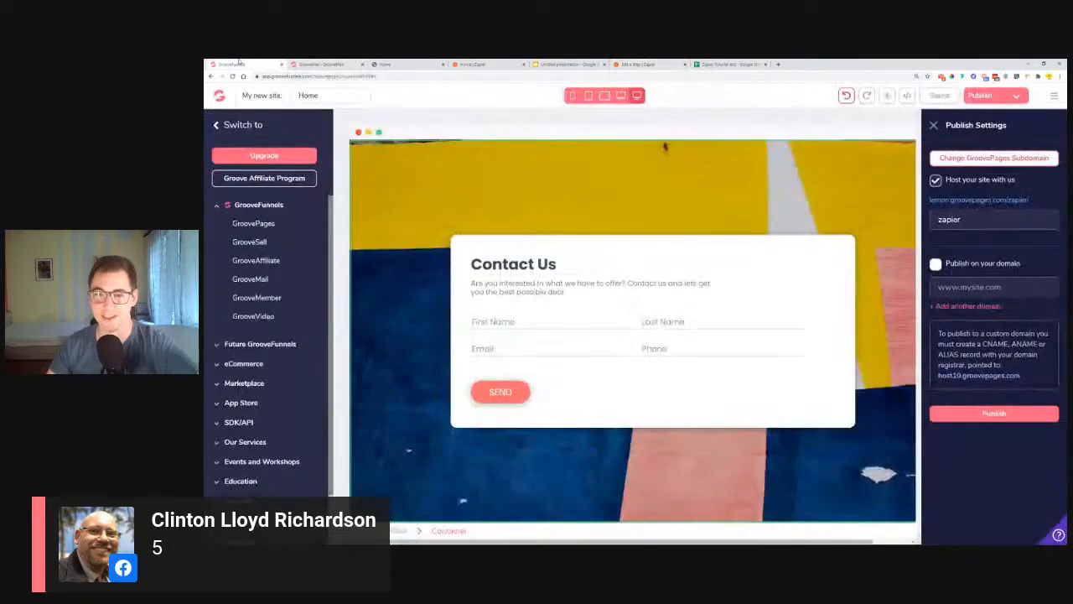
{"action": "left_click", "coordinate": [385, 64]}
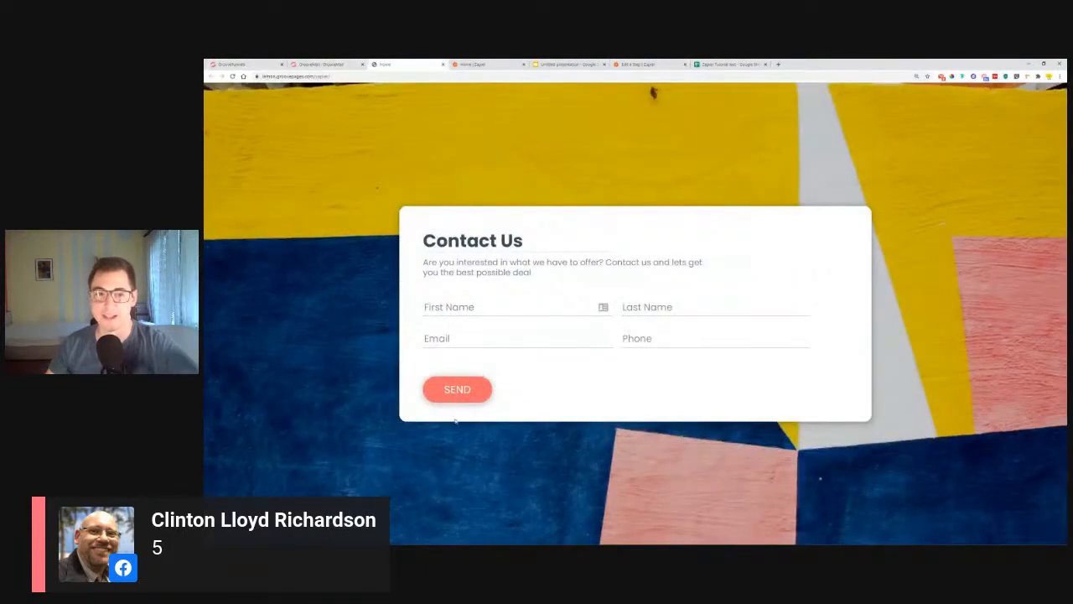
Step: Clear the two old emails from the Gmail inbox preview before testing the form
{"action": "left_click", "coordinate": [499, 308]}
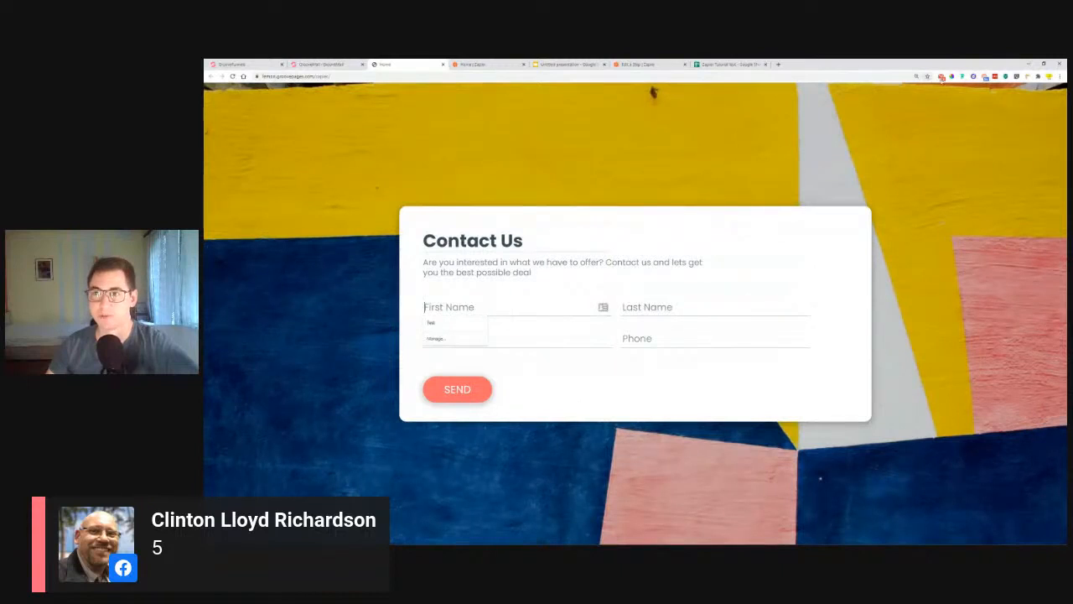
{"action": "left_click", "coordinate": [941, 77]}
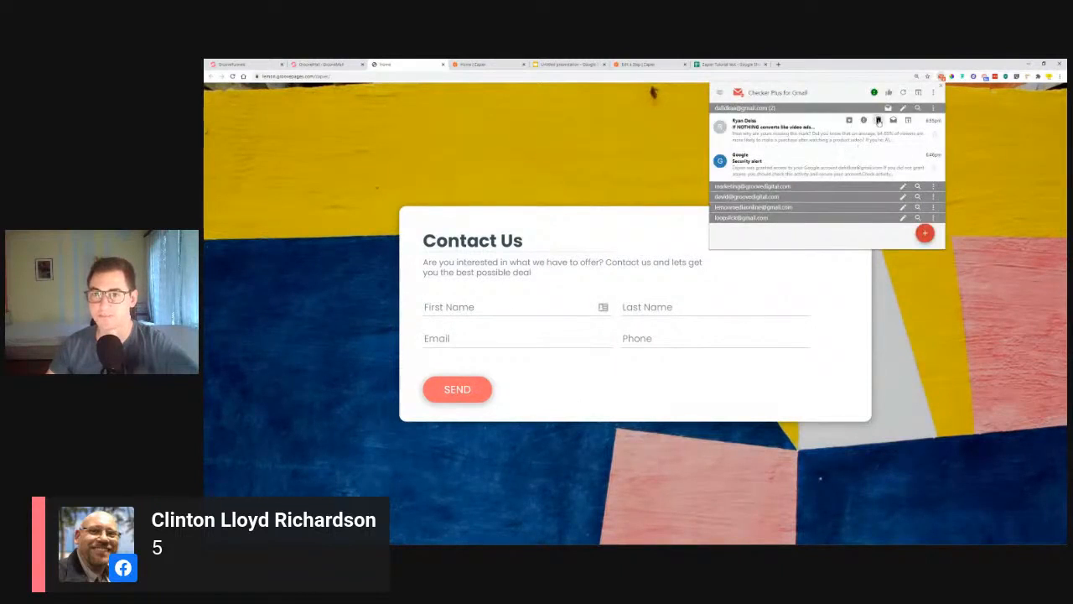
{"action": "left_click", "coordinate": [878, 121]}
{"action": "left_click", "coordinate": [879, 121]}
{"action": "left_click", "coordinate": [550, 236]}
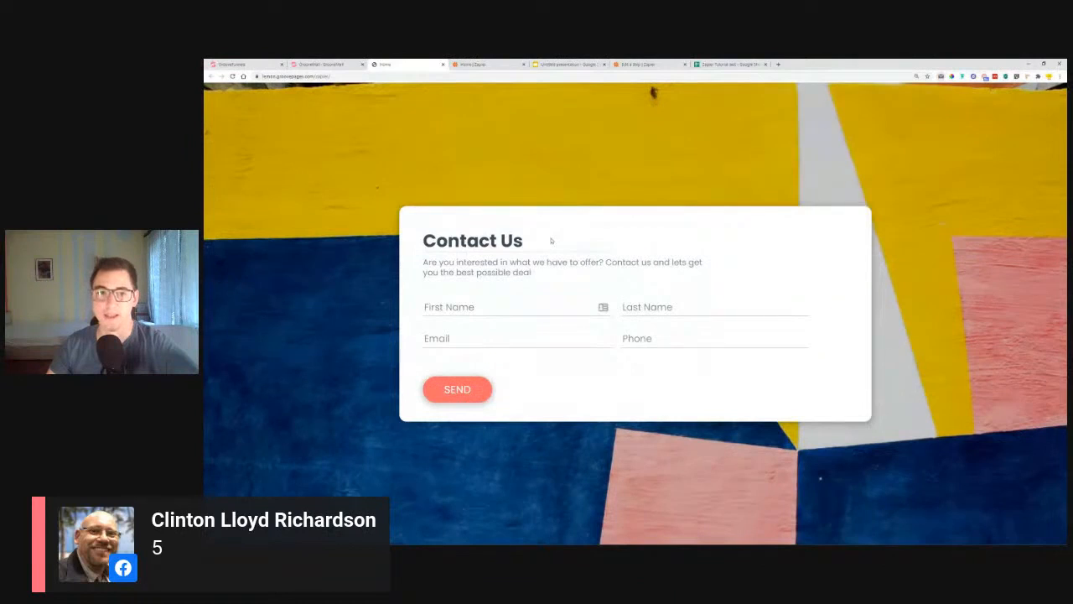
Step: Enter the test contact's first and last name in the Contact Us form
{"action": "left_click", "coordinate": [504, 305]}
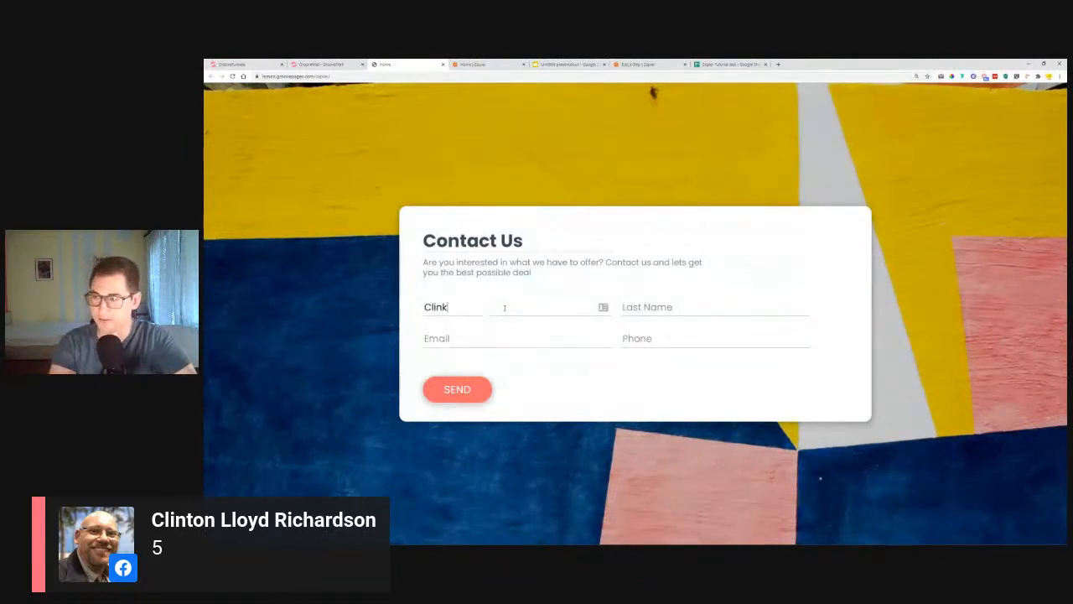
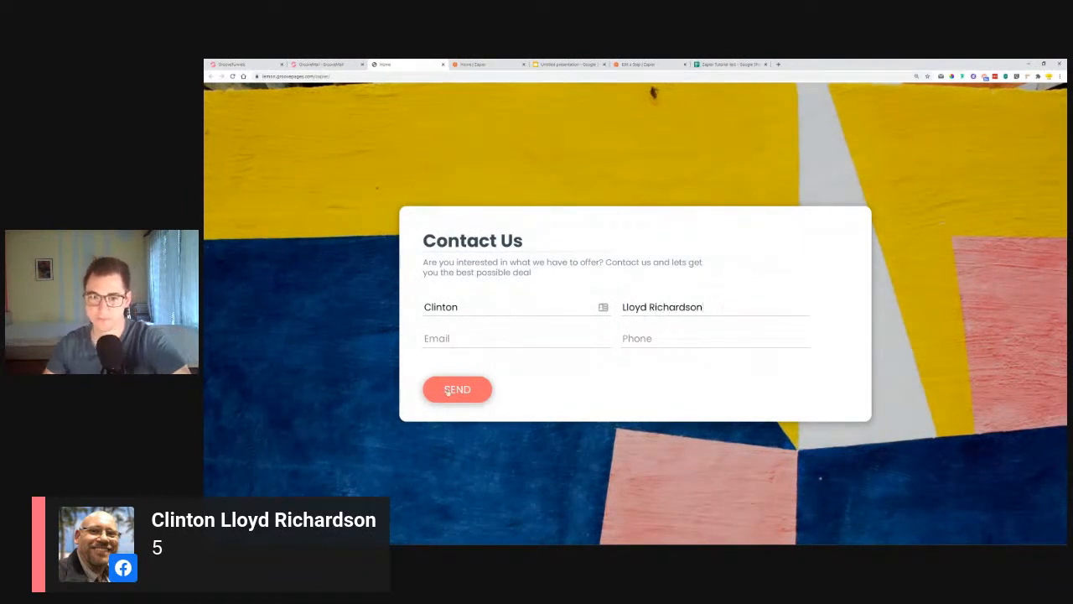
Step: Fill the email and phone fields from saved autofill entries and send the form
{"action": "left_click", "coordinate": [514, 337]}
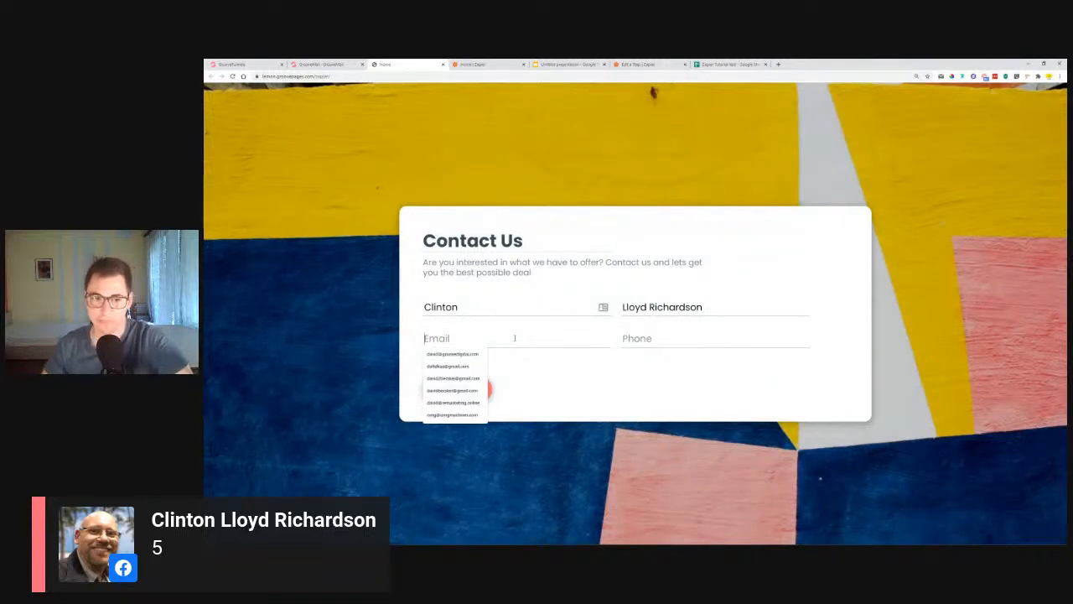
{"action": "left_click", "coordinate": [465, 354]}
{"action": "left_click", "coordinate": [648, 338]}
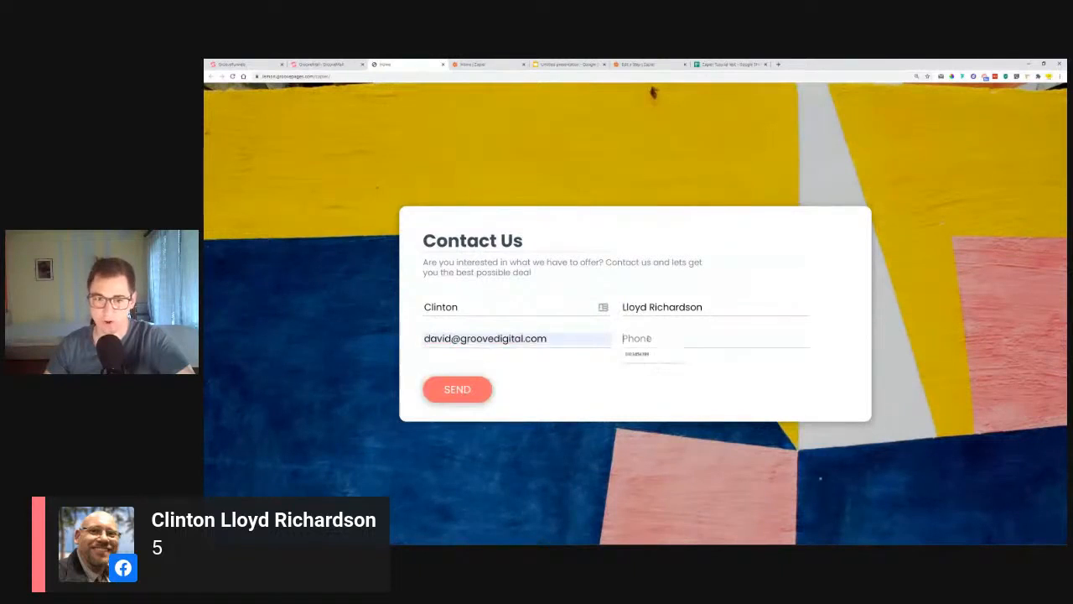
{"action": "left_click", "coordinate": [647, 353]}
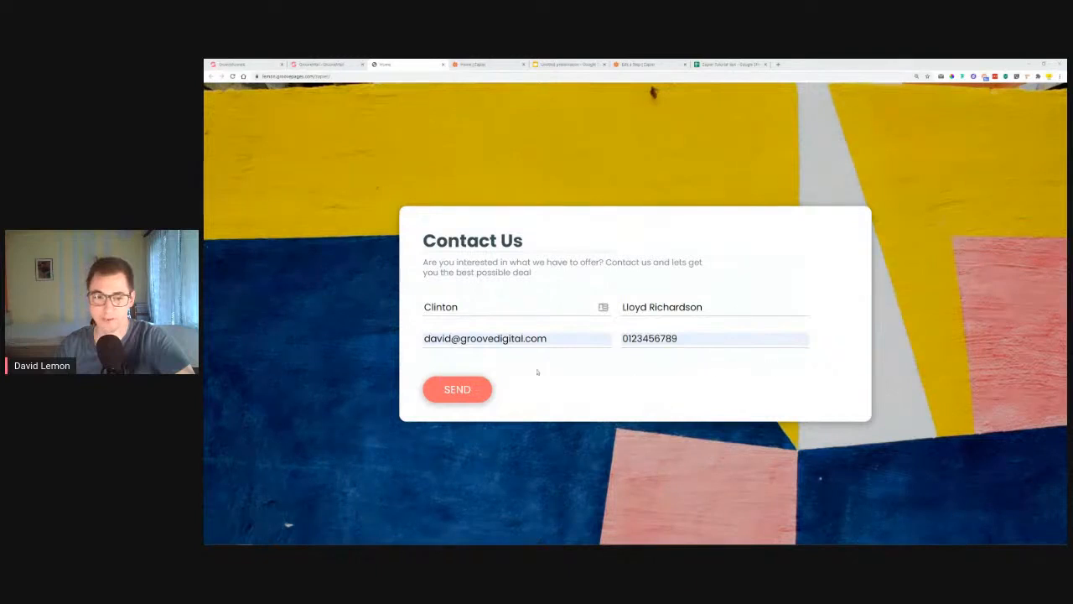
{"action": "left_click", "coordinate": [451, 394]}
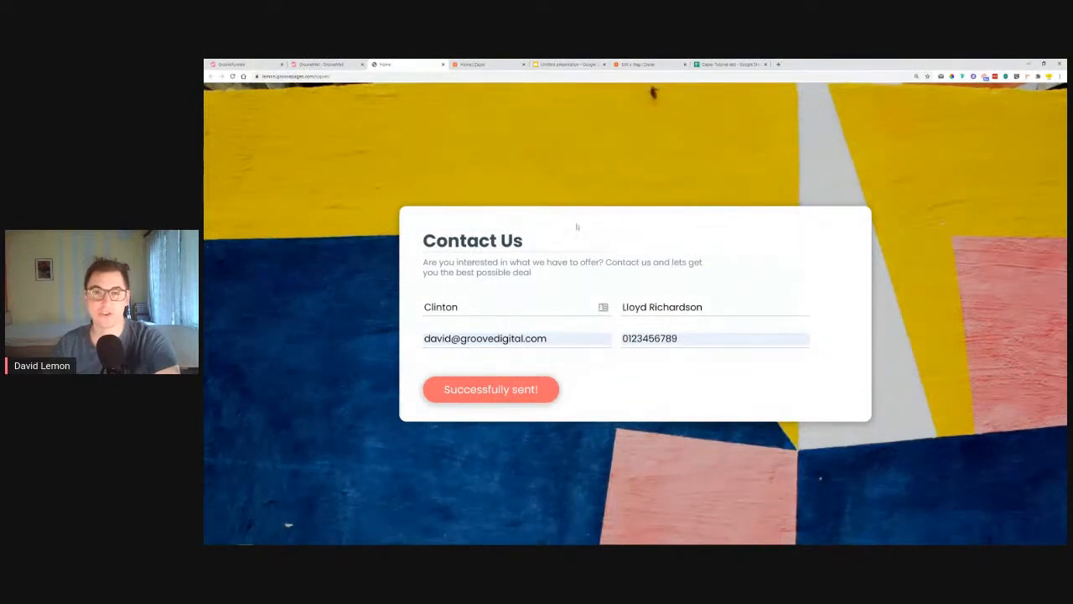
{"action": "left_click", "coordinate": [634, 65]}
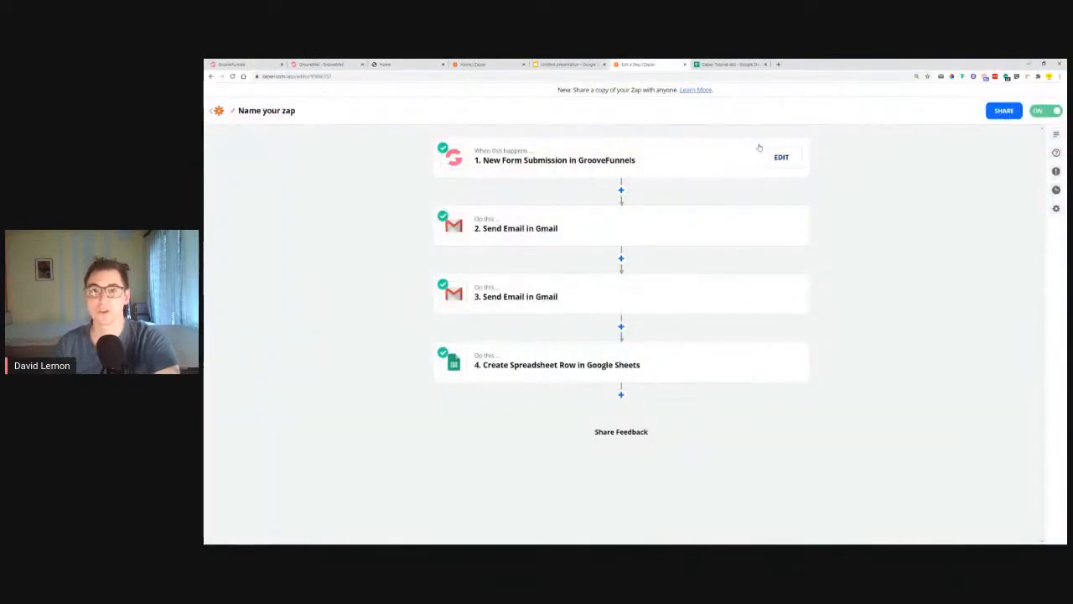
{"action": "left_click", "coordinate": [401, 66]}
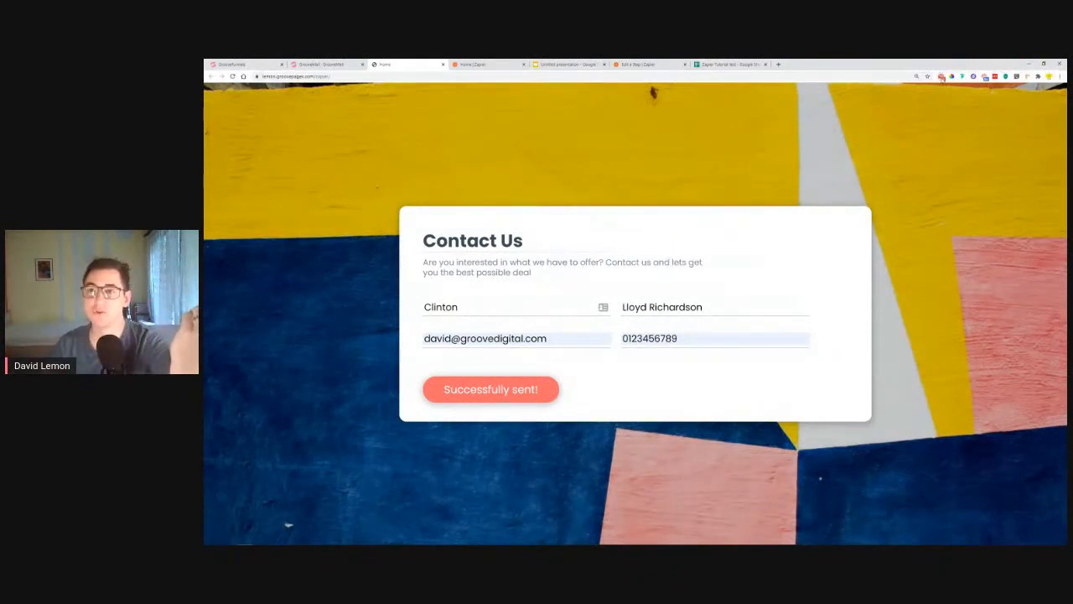
Step: Read the form notification and 'We received your request' emails, then follow the link to the Zapier Tutorial test sheet
{"action": "left_click", "coordinate": [942, 77]}
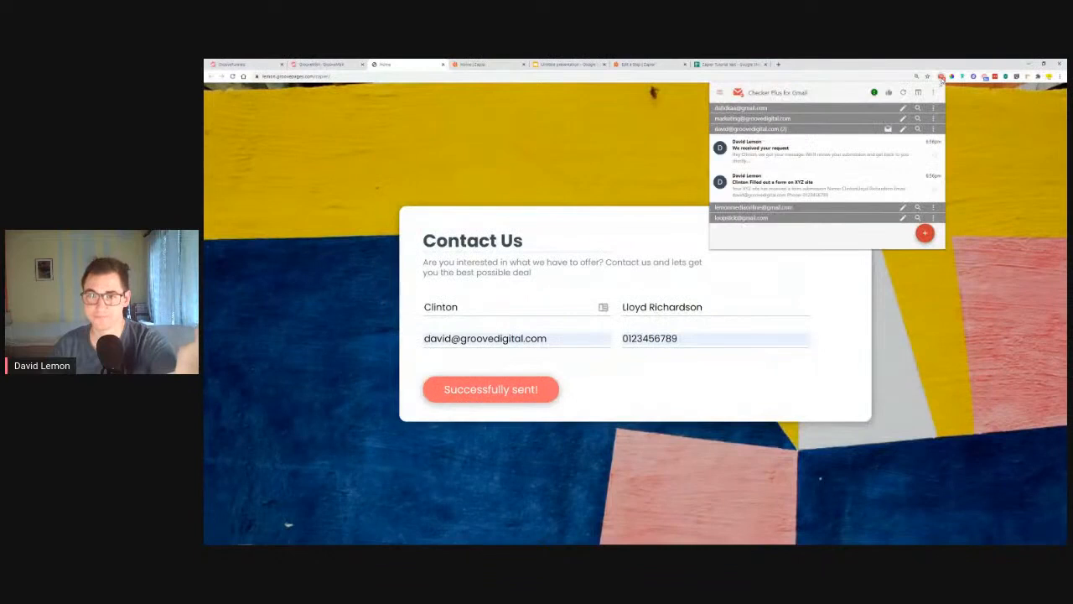
{"action": "left_click", "coordinate": [763, 191]}
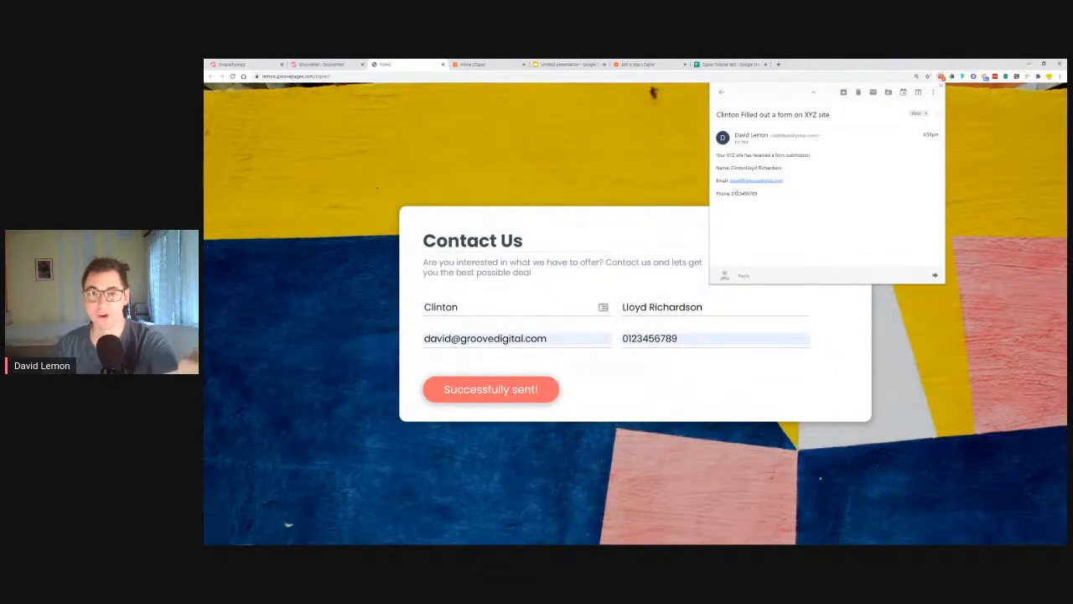
{"action": "left_click", "coordinate": [721, 91]}
{"action": "left_click", "coordinate": [780, 156]}
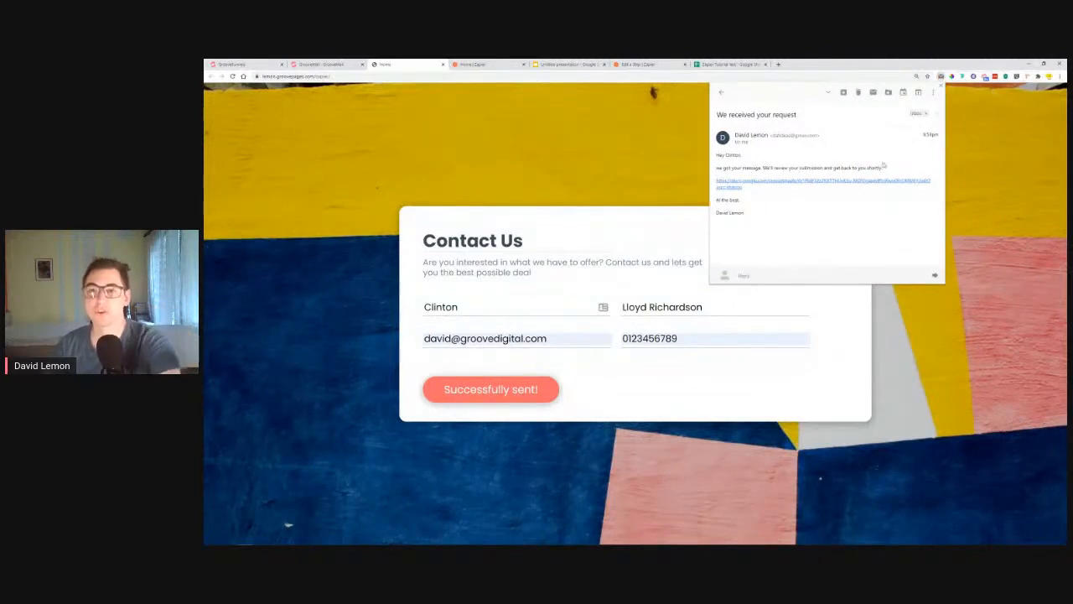
{"action": "left_click", "coordinate": [785, 183]}
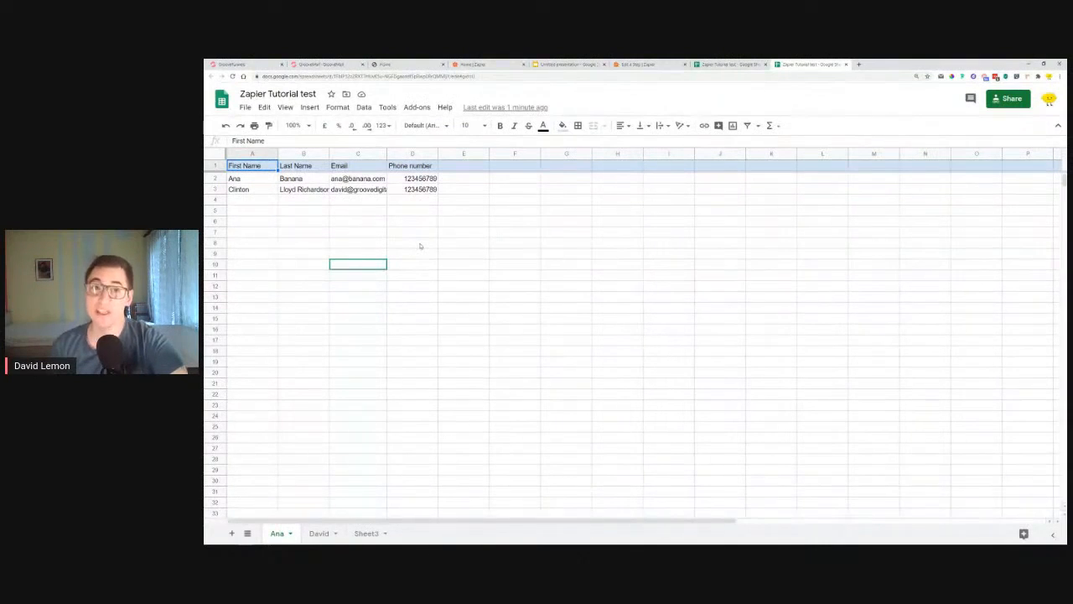
Step: Go from the Zapier dashboard to the editor of the four-step GrooveFunnels-to-Gmail-and-Sheets zap
{"action": "left_click", "coordinate": [482, 64]}
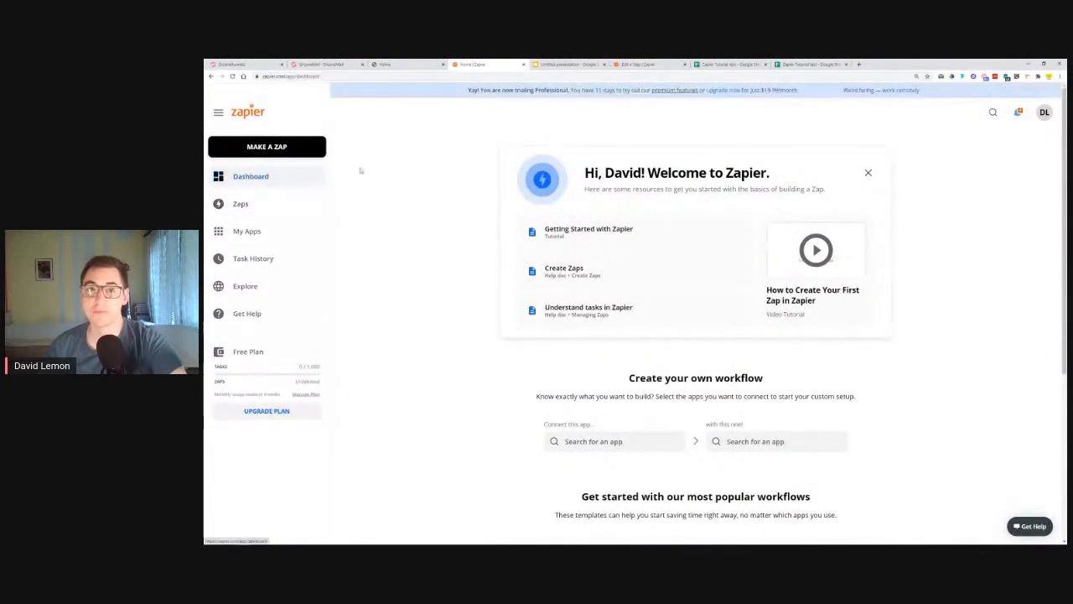
{"action": "left_click", "coordinate": [668, 64]}
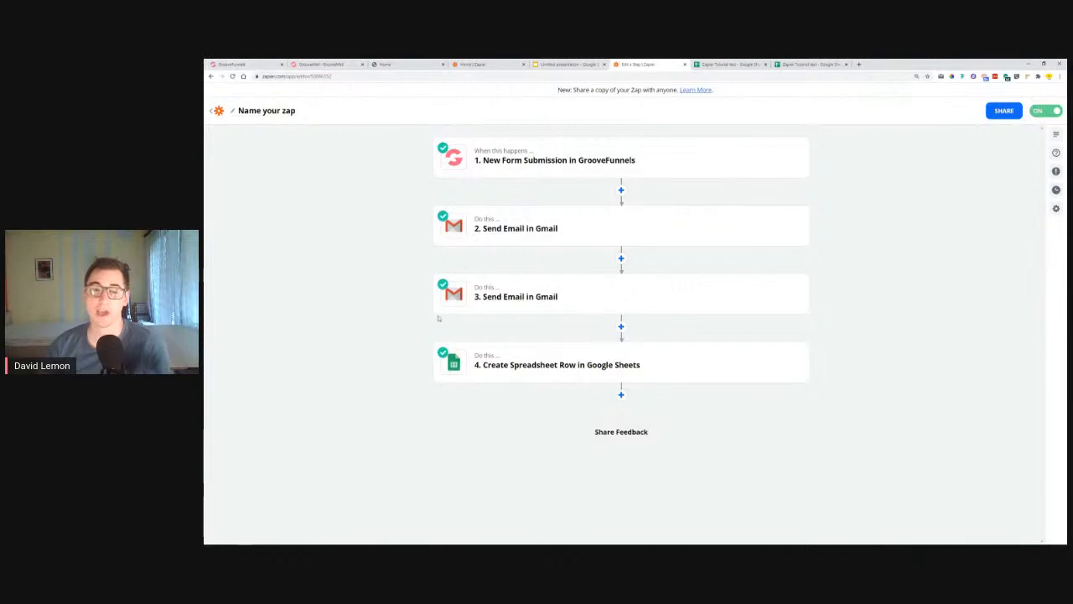
Step: Inspect the GrooveFunnels trigger's chosen app and event, then return to the #7 - Automating CRM slide
{"action": "left_click", "coordinate": [611, 164]}
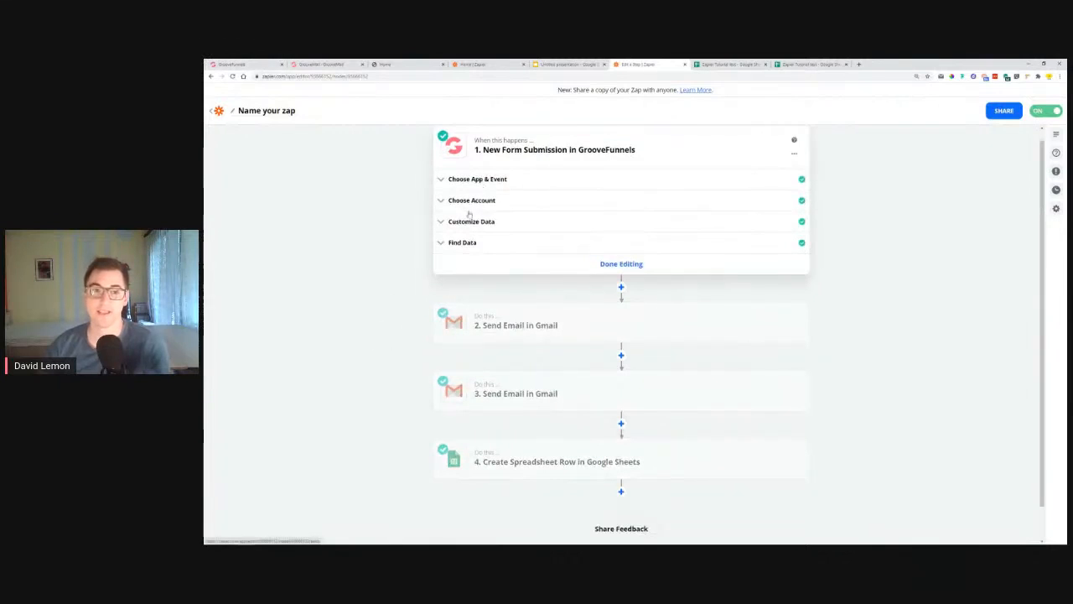
{"action": "left_click", "coordinate": [478, 178]}
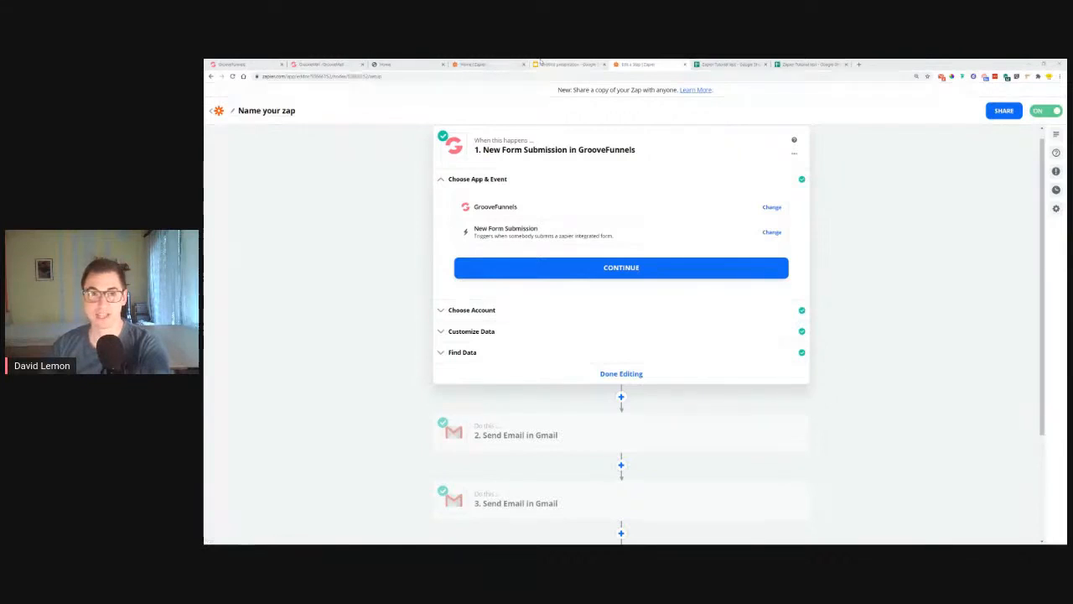
{"action": "left_click", "coordinate": [560, 65]}
{"action": "scroll", "coordinate": [277, 419], "scroll_direction": "down", "scroll_amount": 5}
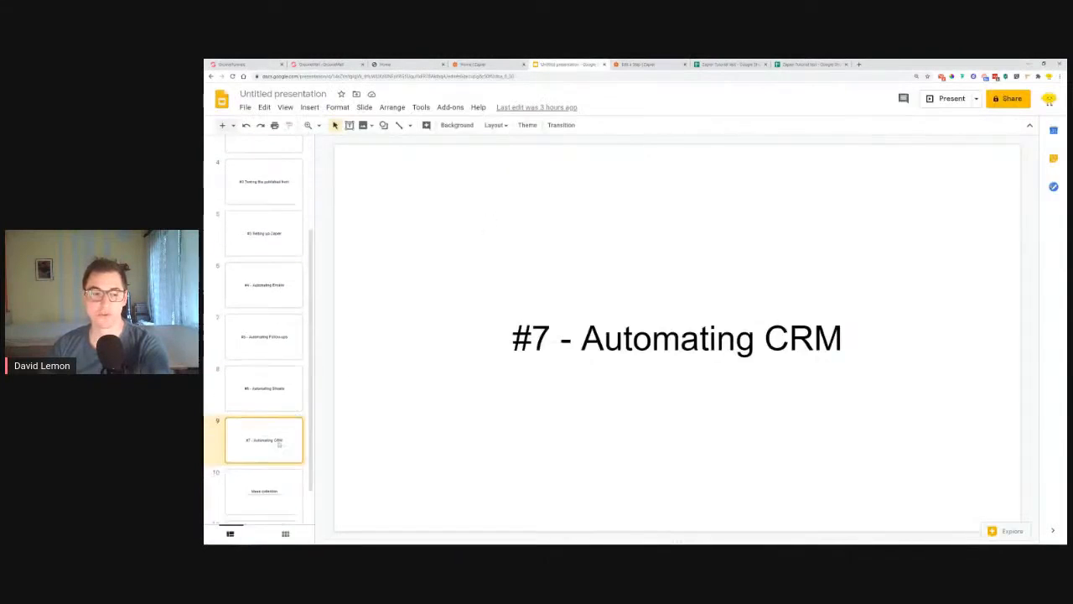
Step: Open the Forms & Surveys ideas page from slide 10's link and scroll through it
{"action": "left_click", "coordinate": [278, 445]}
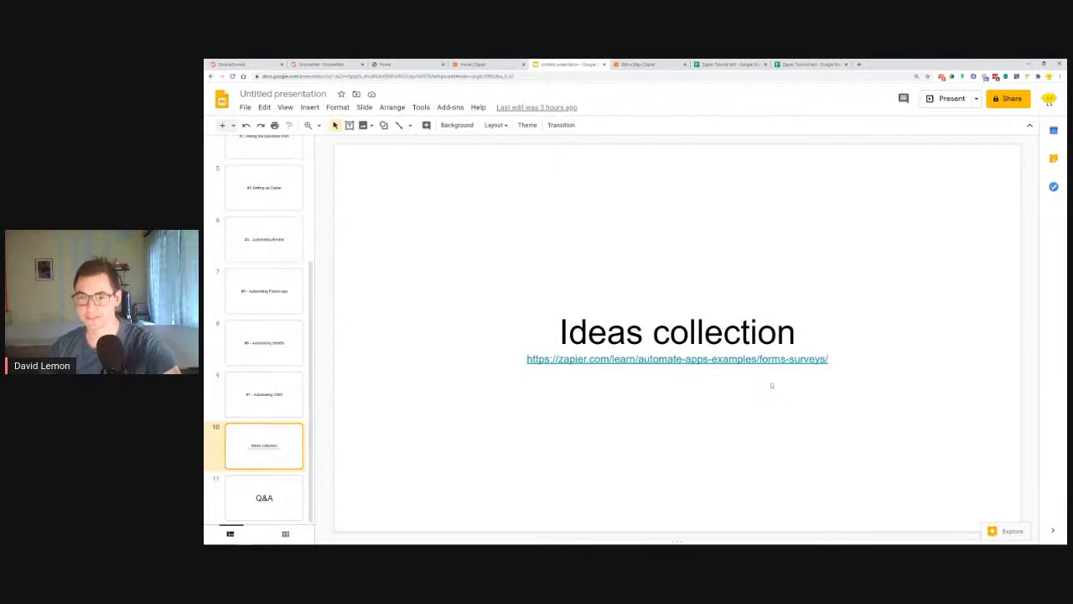
{"action": "left_click", "coordinate": [809, 358]}
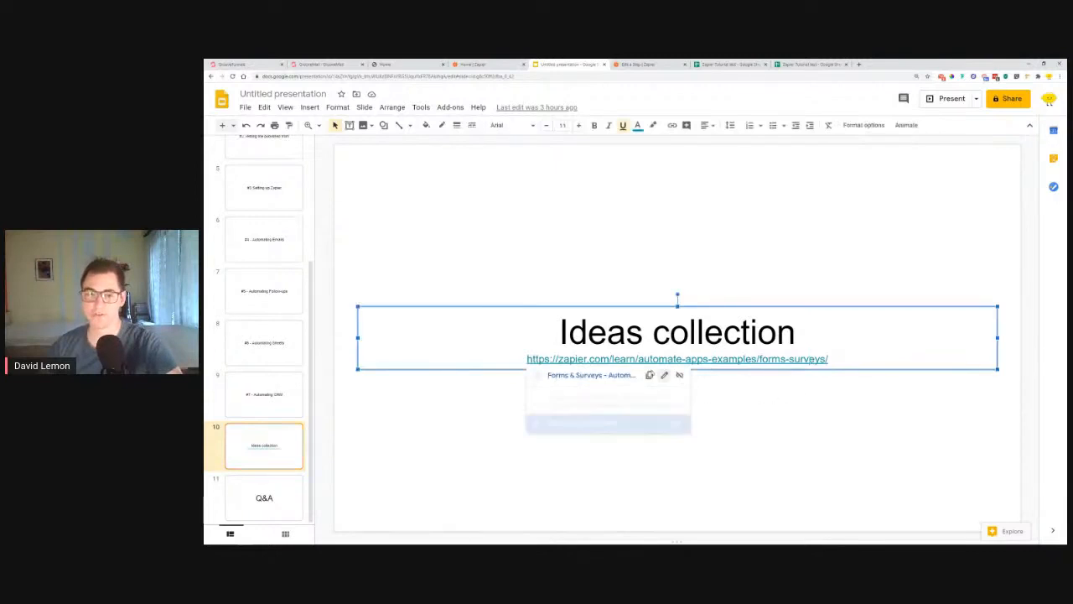
{"action": "left_click", "coordinate": [589, 376]}
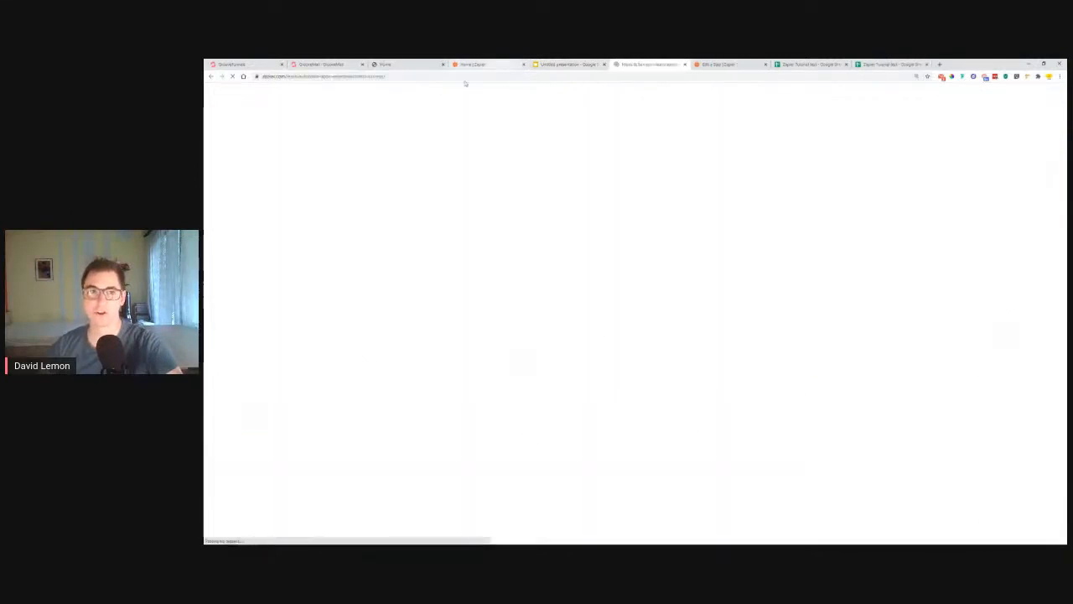
{"action": "scroll", "coordinate": [461, 192], "scroll_direction": "down", "scroll_amount": 5}
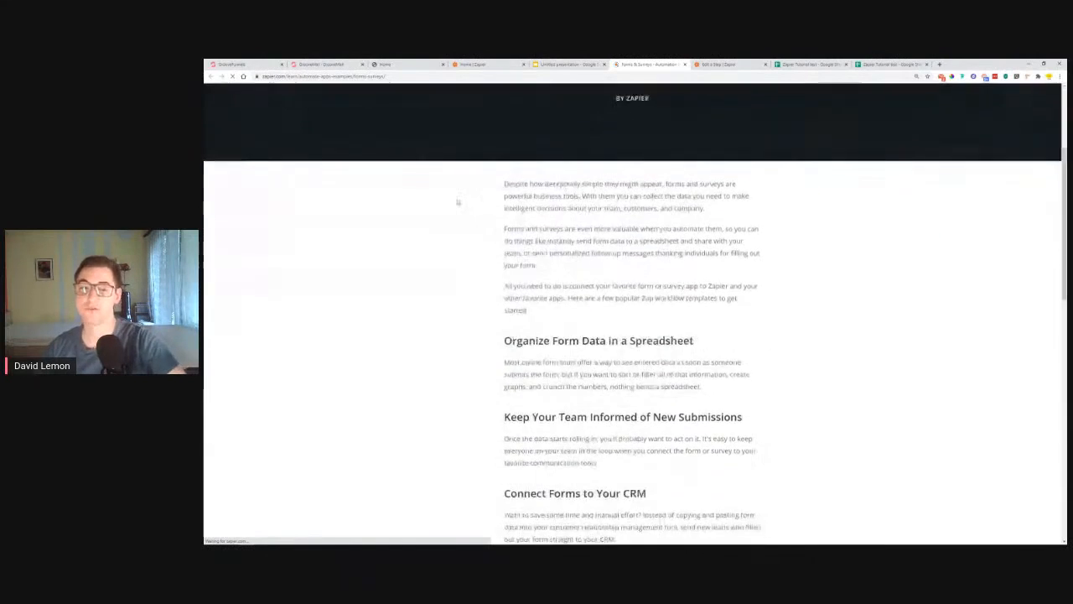
{"action": "scroll", "coordinate": [446, 151], "scroll_direction": "up", "scroll_amount": 6}
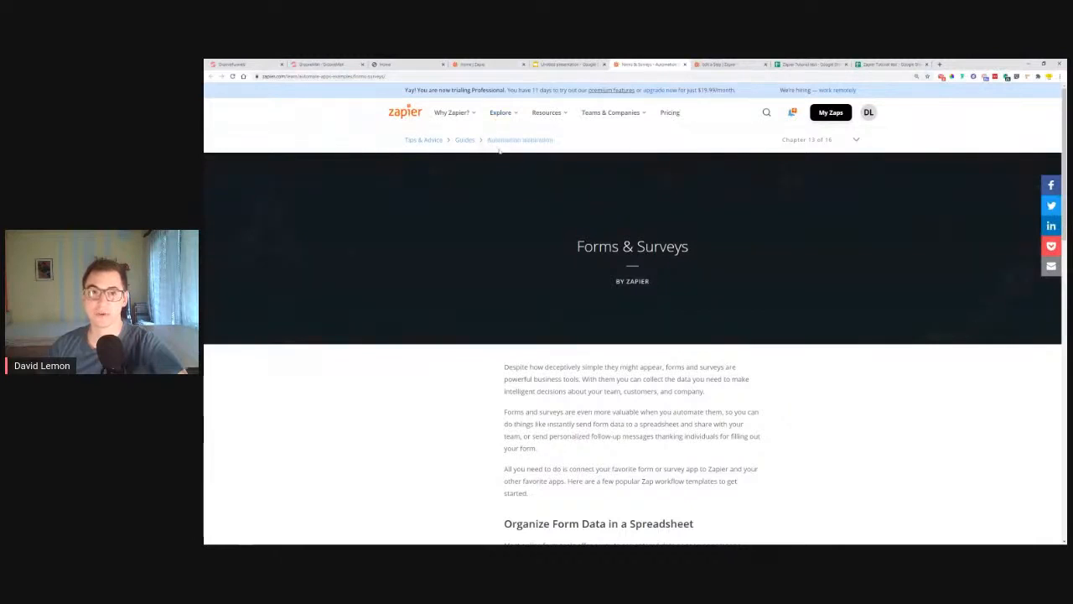
{"action": "scroll", "coordinate": [547, 139], "scroll_direction": "down", "scroll_amount": 1}
{"action": "left_click_drag", "start_coordinate": [576, 157], "coordinate": [726, 156]}
{"action": "scroll", "coordinate": [716, 233], "scroll_direction": "down", "scroll_amount": 2}
Step: Highlight the Organize Form Data, Keep Your Team Informed and Connect Forms to Your CRM headings, then dismiss the newsletter popup
{"action": "left_click_drag", "start_coordinate": [500, 257], "coordinate": [716, 256]}
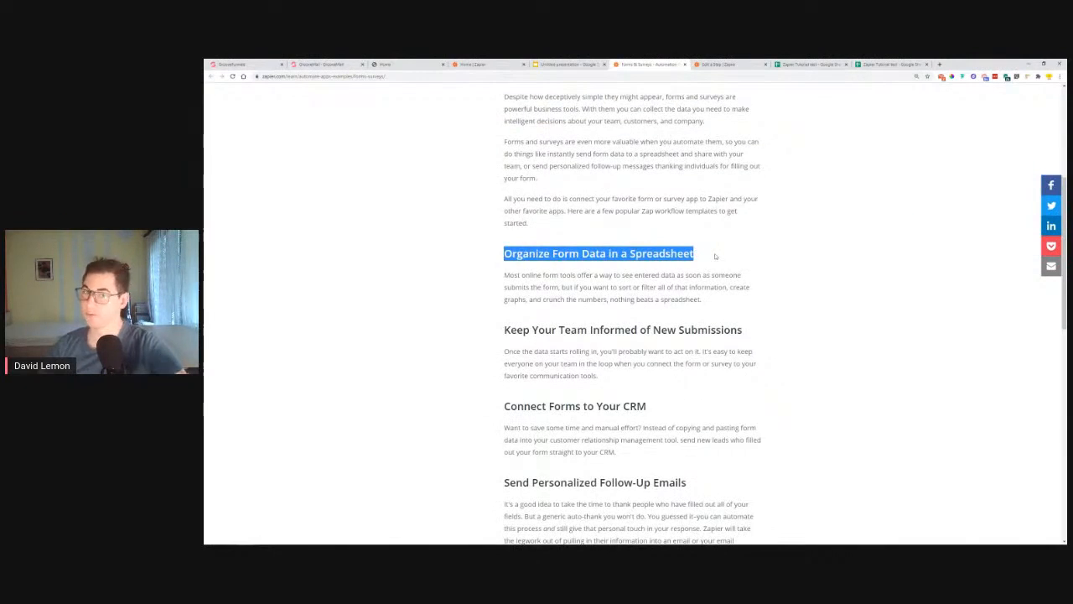
{"action": "left_click_drag", "start_coordinate": [745, 331], "coordinate": [477, 336]}
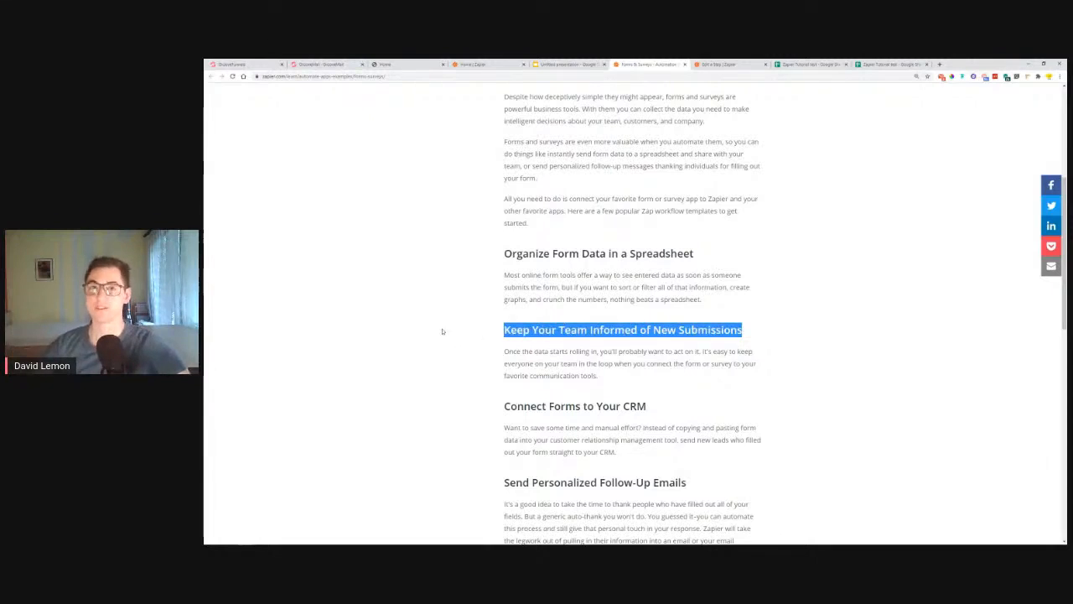
{"action": "left_click_drag", "start_coordinate": [486, 406], "coordinate": [659, 409]}
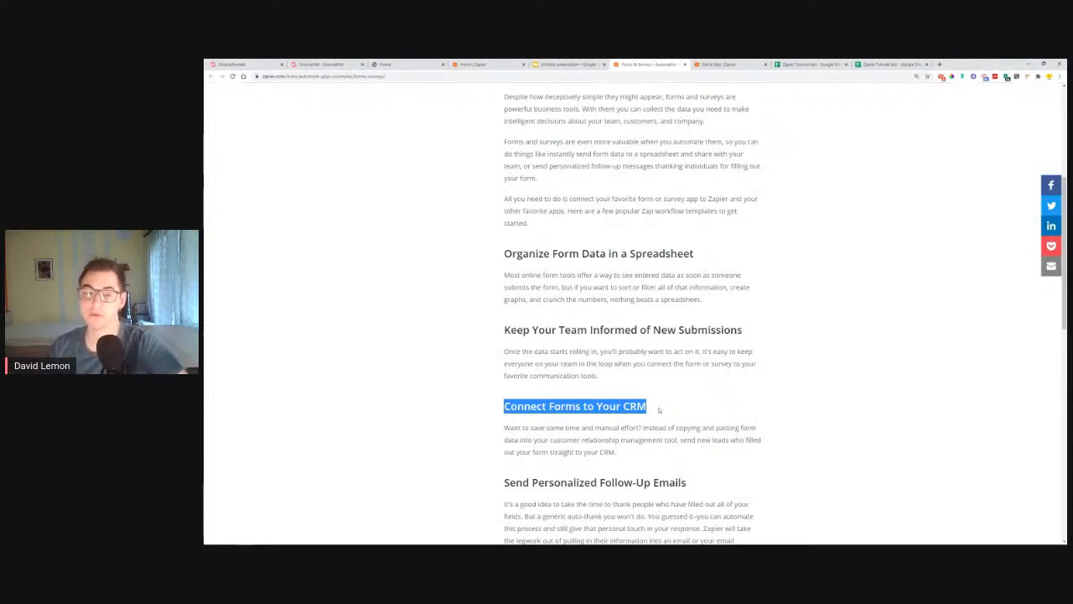
{"action": "scroll", "coordinate": [645, 408], "scroll_direction": "down", "scroll_amount": 1}
{"action": "scroll", "coordinate": [645, 407], "scroll_direction": "down", "scroll_amount": 2}
{"action": "left_click_drag", "start_coordinate": [503, 302], "coordinate": [710, 307]}
{"action": "left_click", "coordinate": [710, 307]}
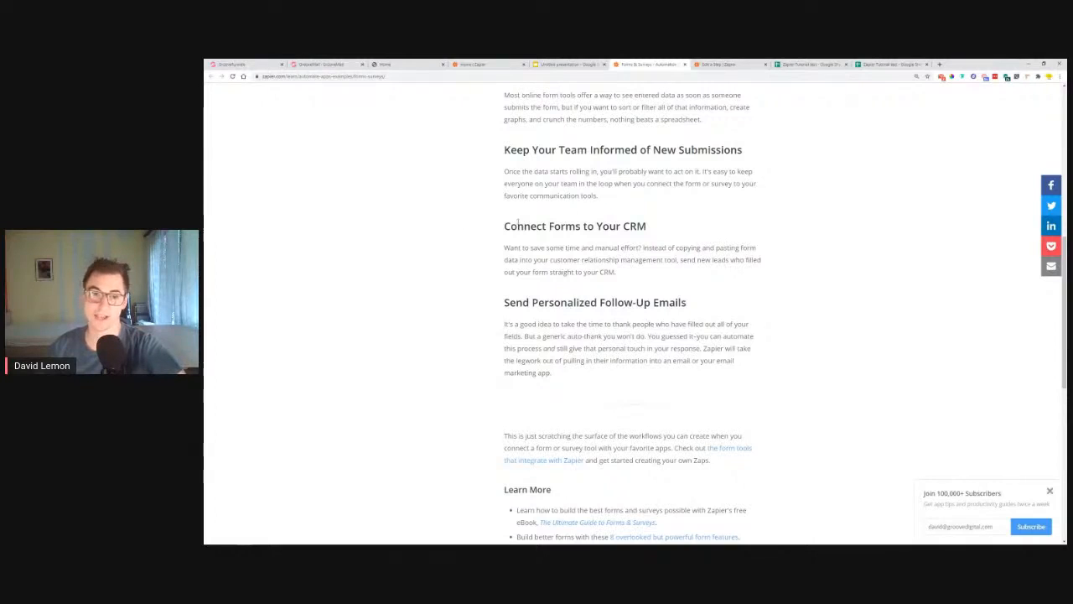
{"action": "left_click_drag", "start_coordinate": [504, 225], "coordinate": [676, 235]}
{"action": "left_click", "coordinate": [714, 226]}
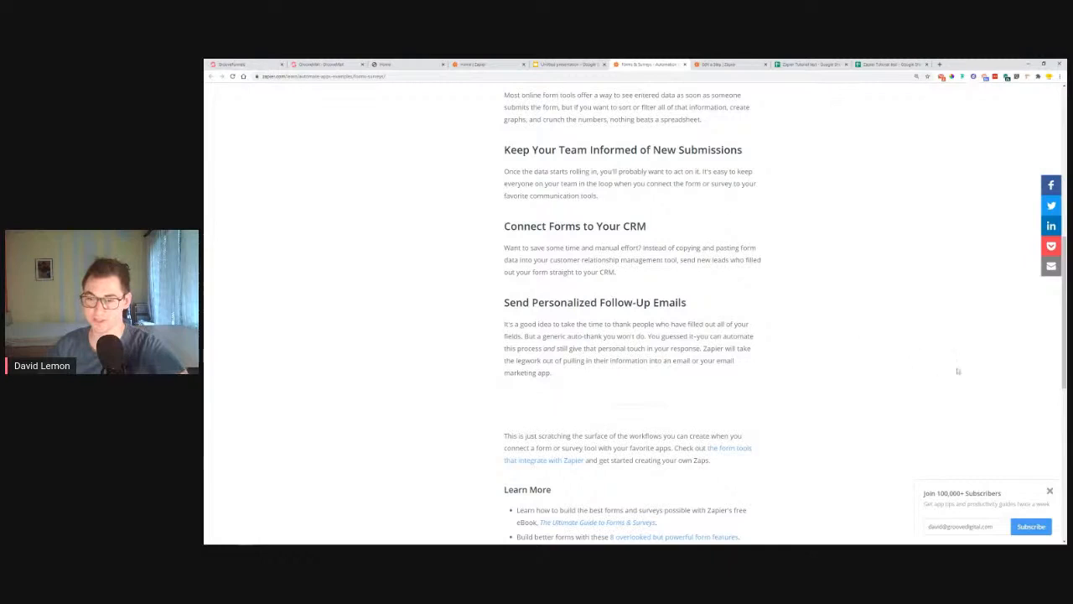
{"action": "left_click", "coordinate": [1049, 492]}
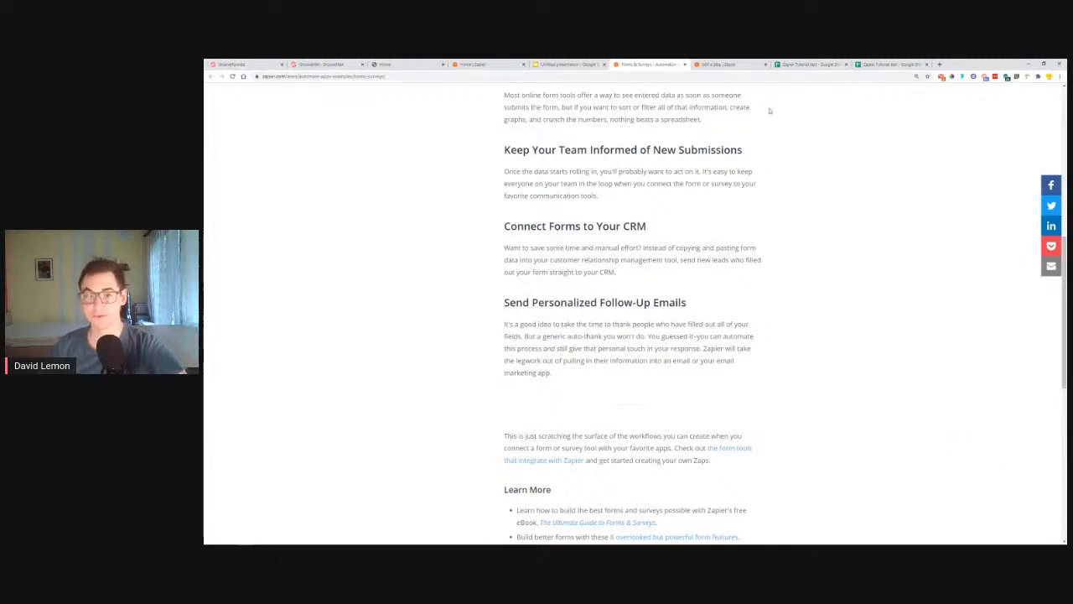
{"action": "scroll", "coordinate": [838, 256], "scroll_direction": "up", "scroll_amount": 4}
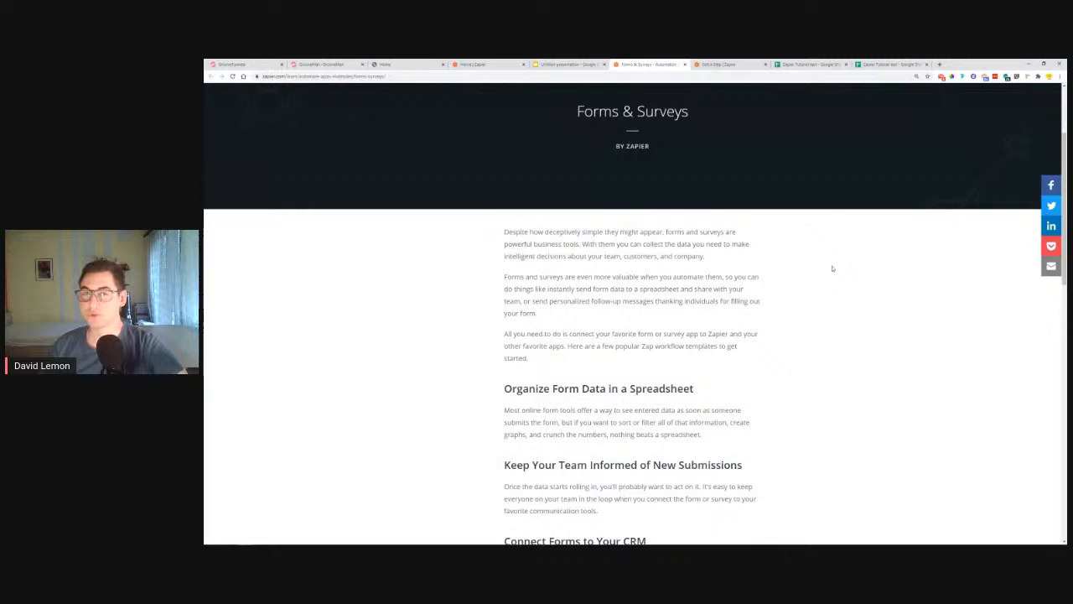
Step: Copy the Forms & Surveys link from the Ideas collection slide
{"action": "left_click", "coordinate": [581, 63]}
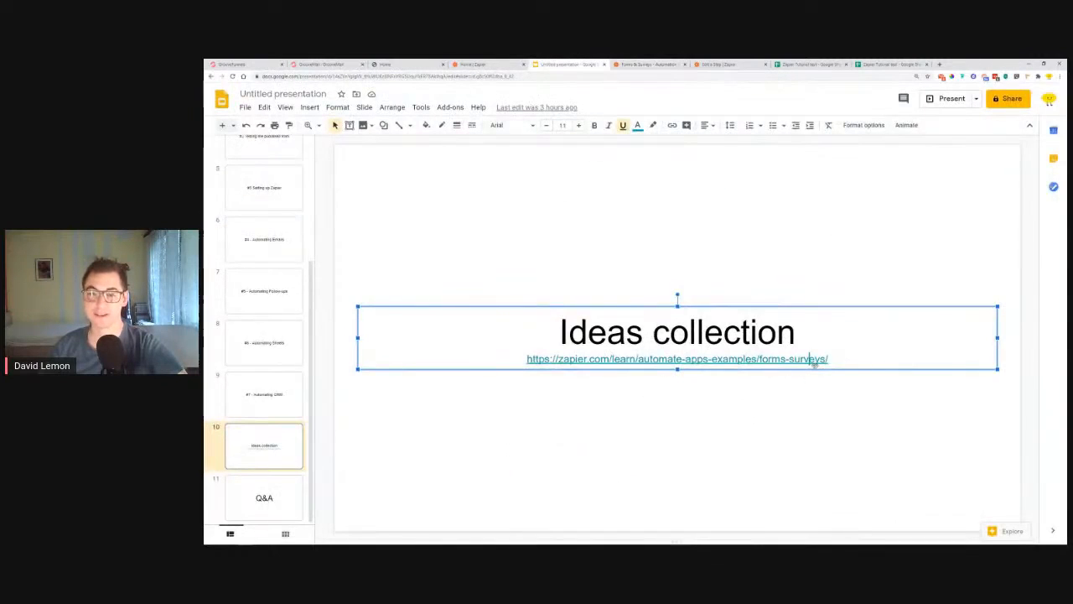
{"action": "right_click", "coordinate": [757, 361]}
{"action": "left_click", "coordinate": [711, 359]}
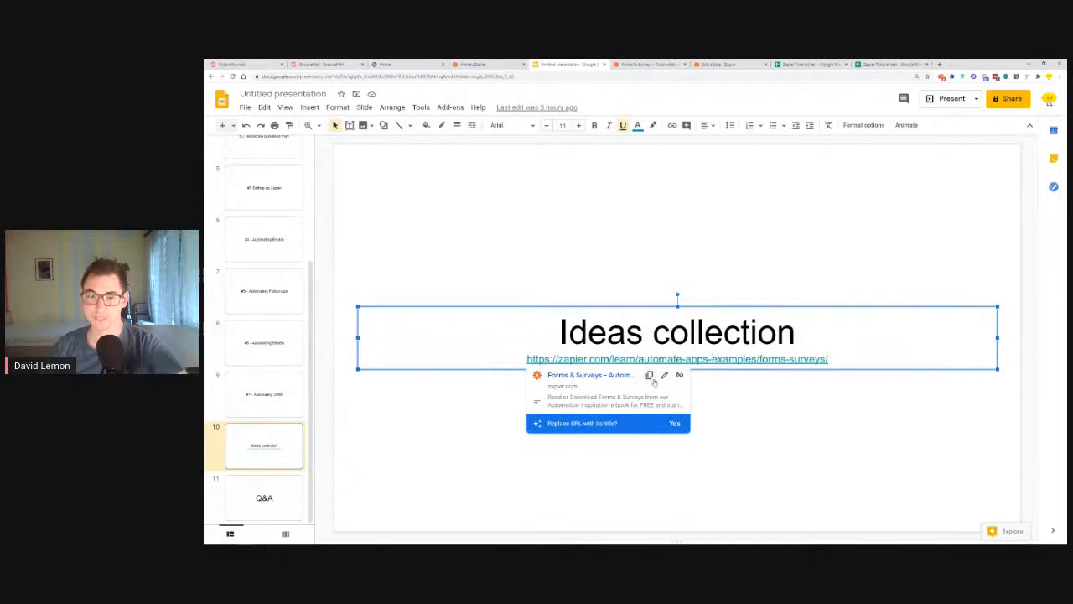
{"action": "left_click", "coordinate": [649, 376]}
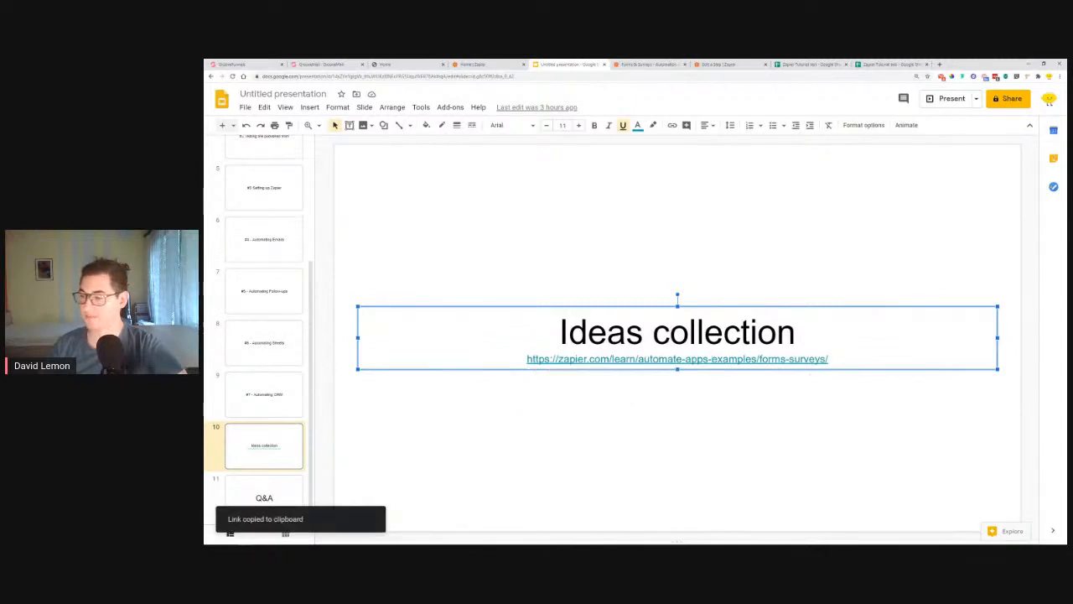